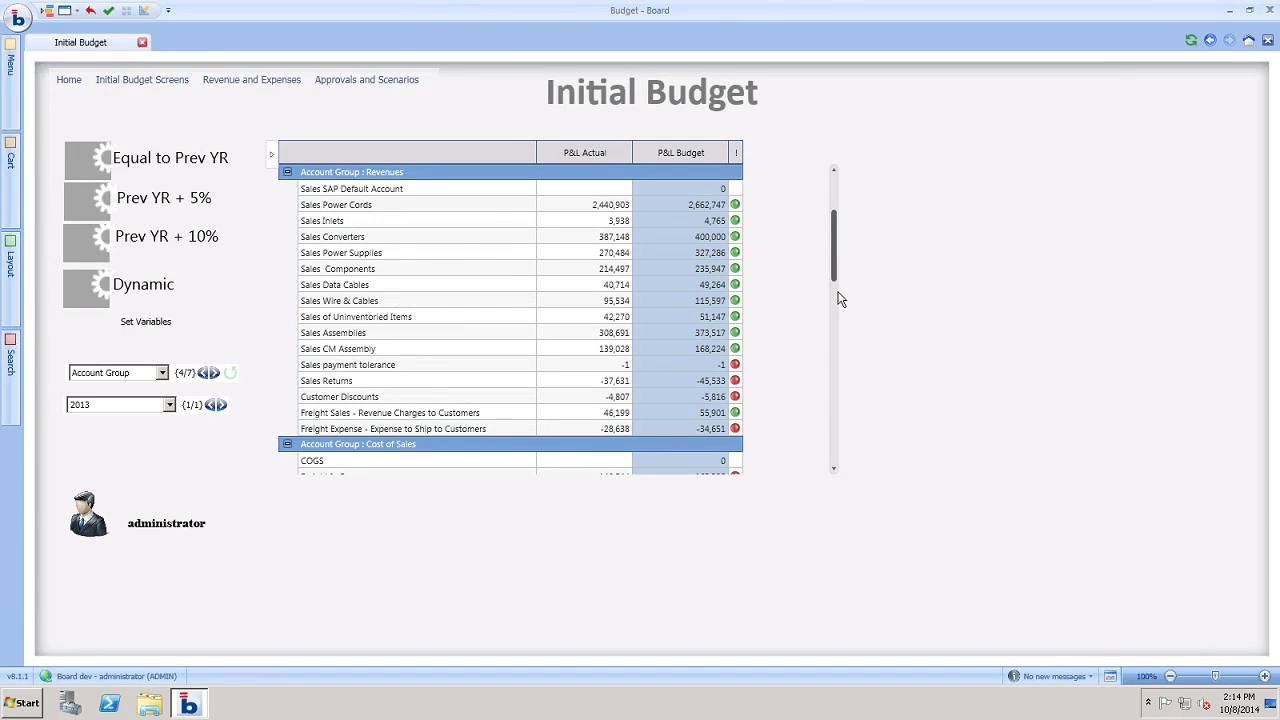
Review the P&L budget lines from Revenues to Other Revenues and Expenses and the account groups available for filtering.
left_click_drag(840, 298, 846, 471)
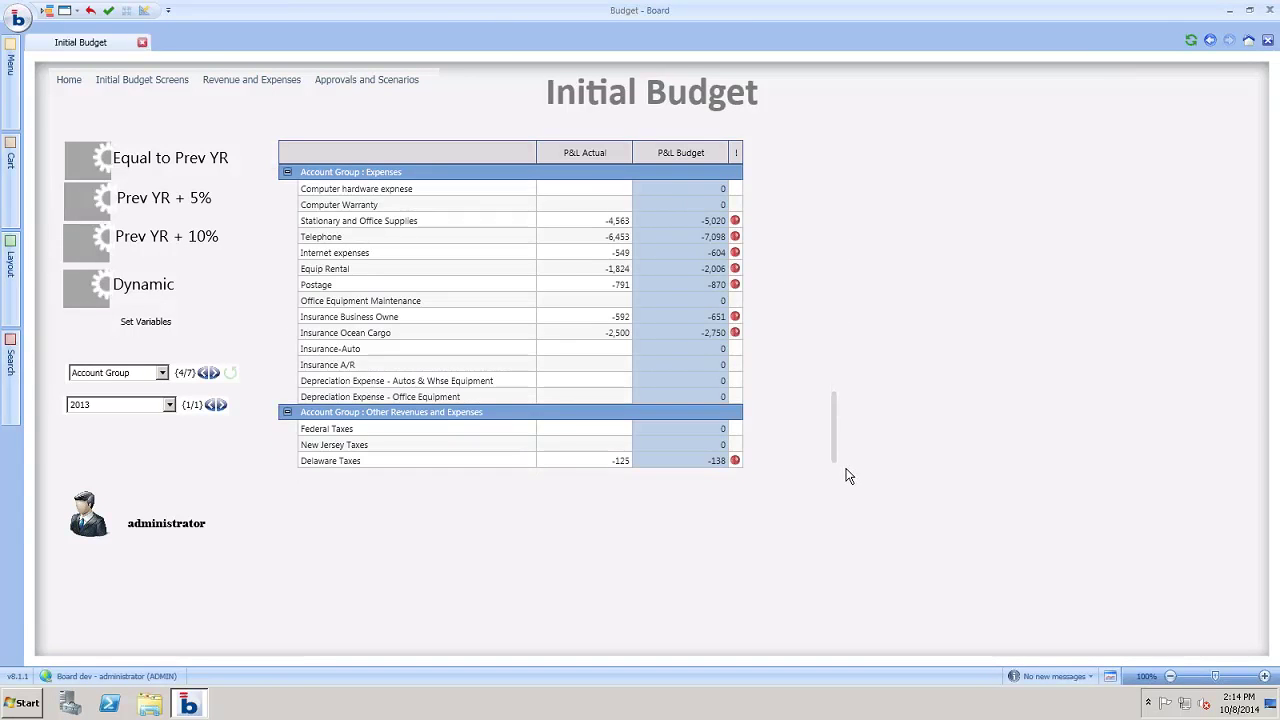
scroll(831, 409, "up", 5)
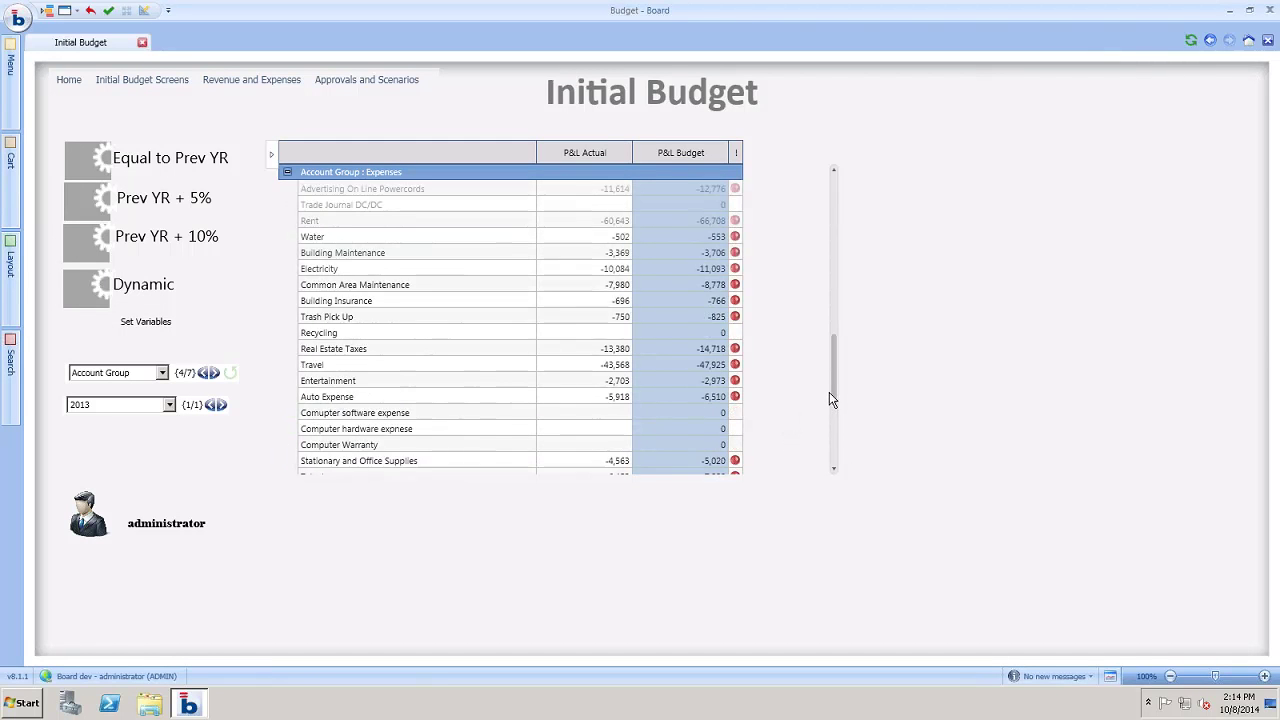
scroll(829, 392, "up", 12)
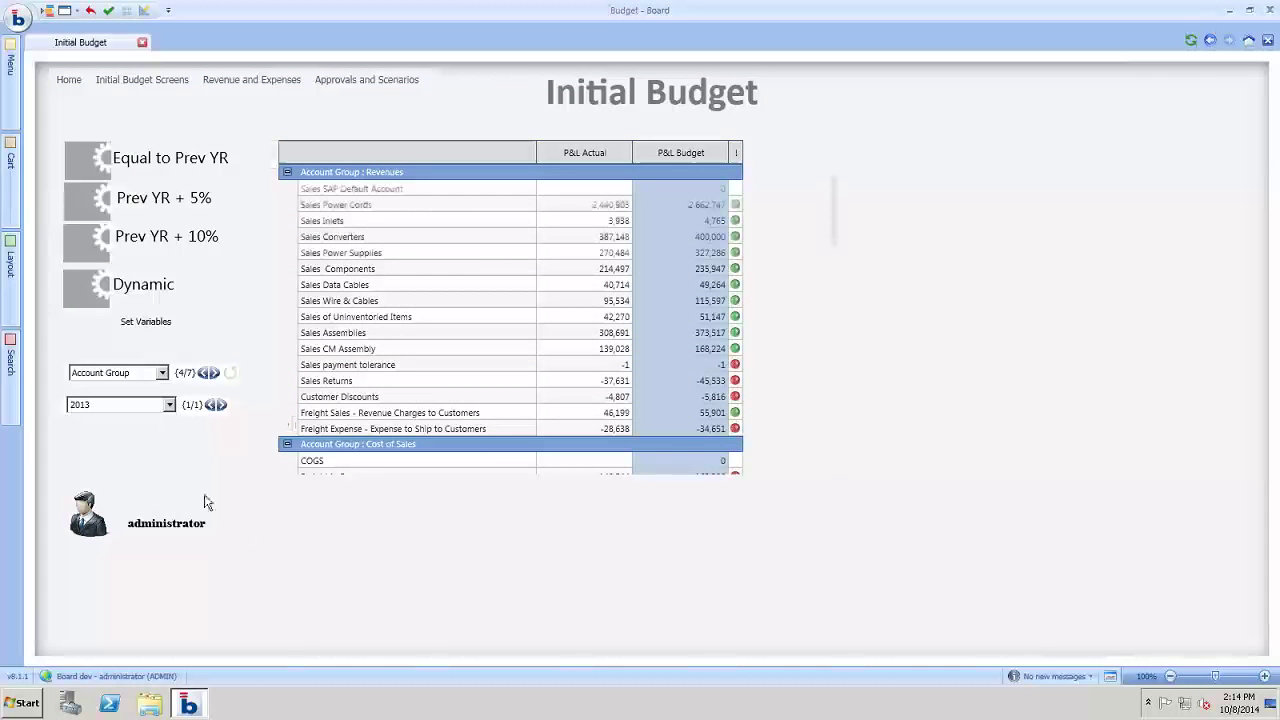
left_click(162, 373)
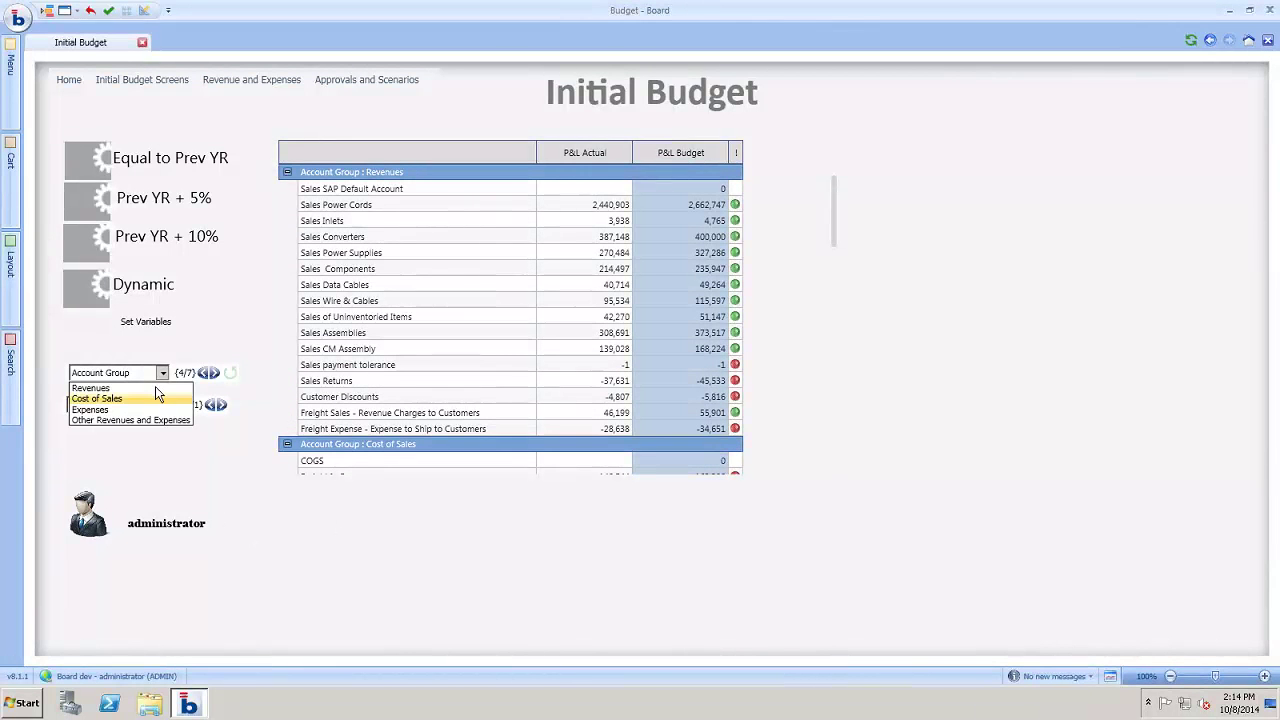
left_click(271, 327)
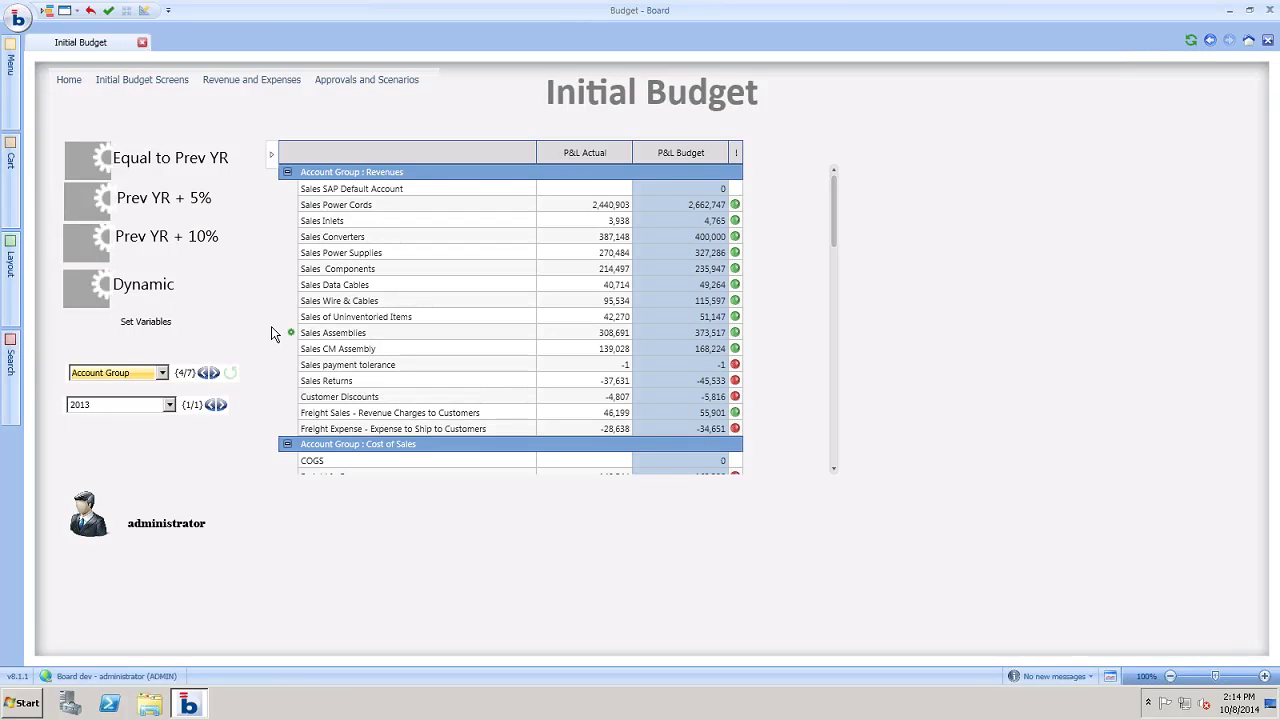
Fill the P&L budget with Prev YR + 10% and run the Initial Budget Copy +5 procedure on the Sales Converters row.
left_click(100, 236)
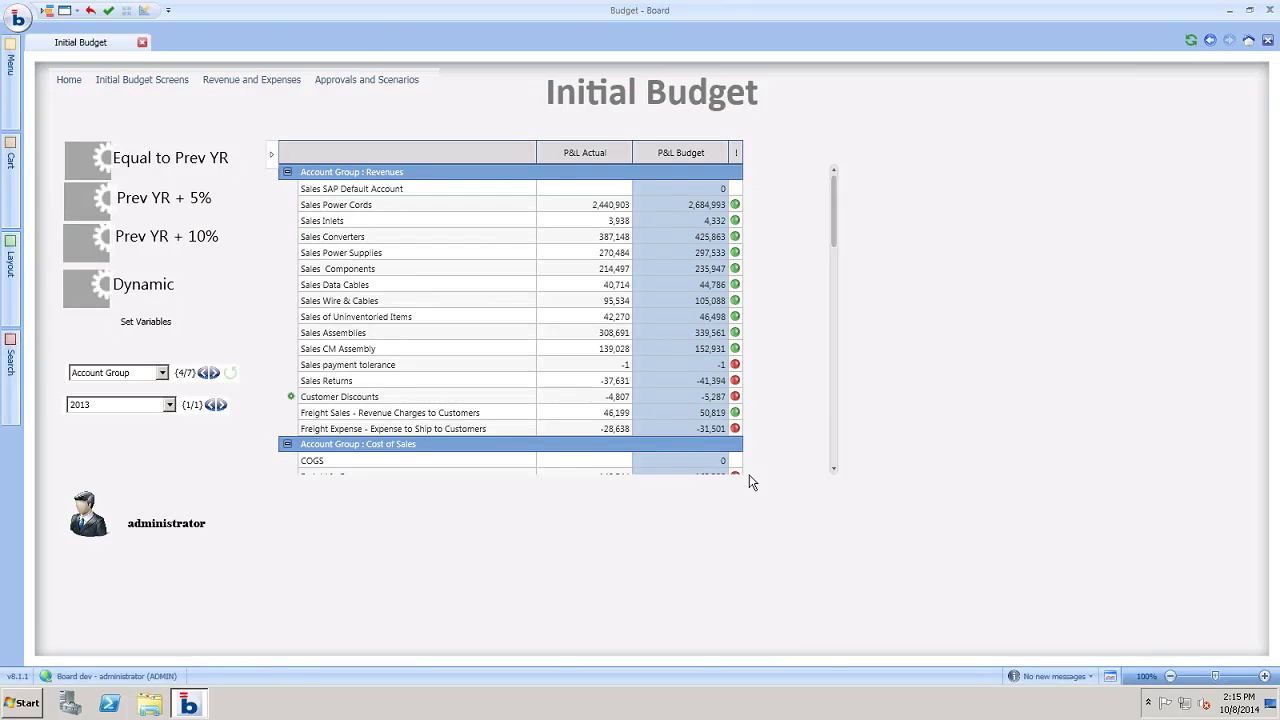
left_click(292, 238)
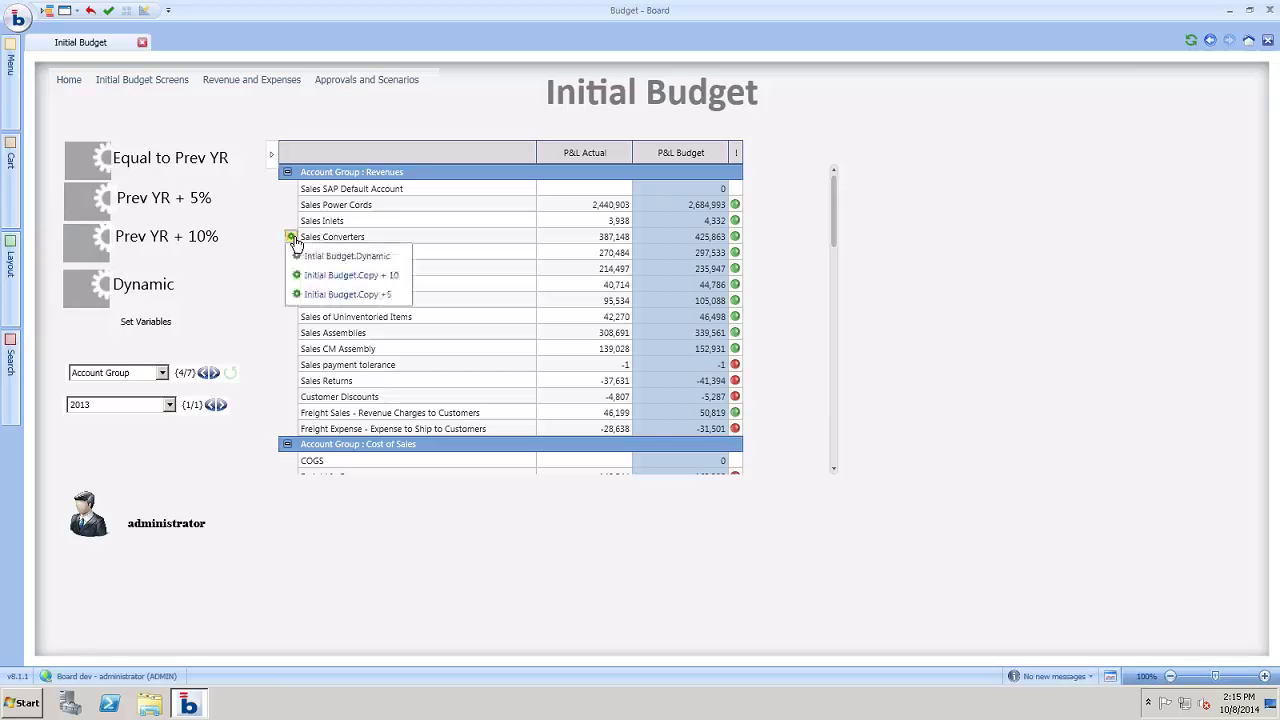
left_click(304, 296)
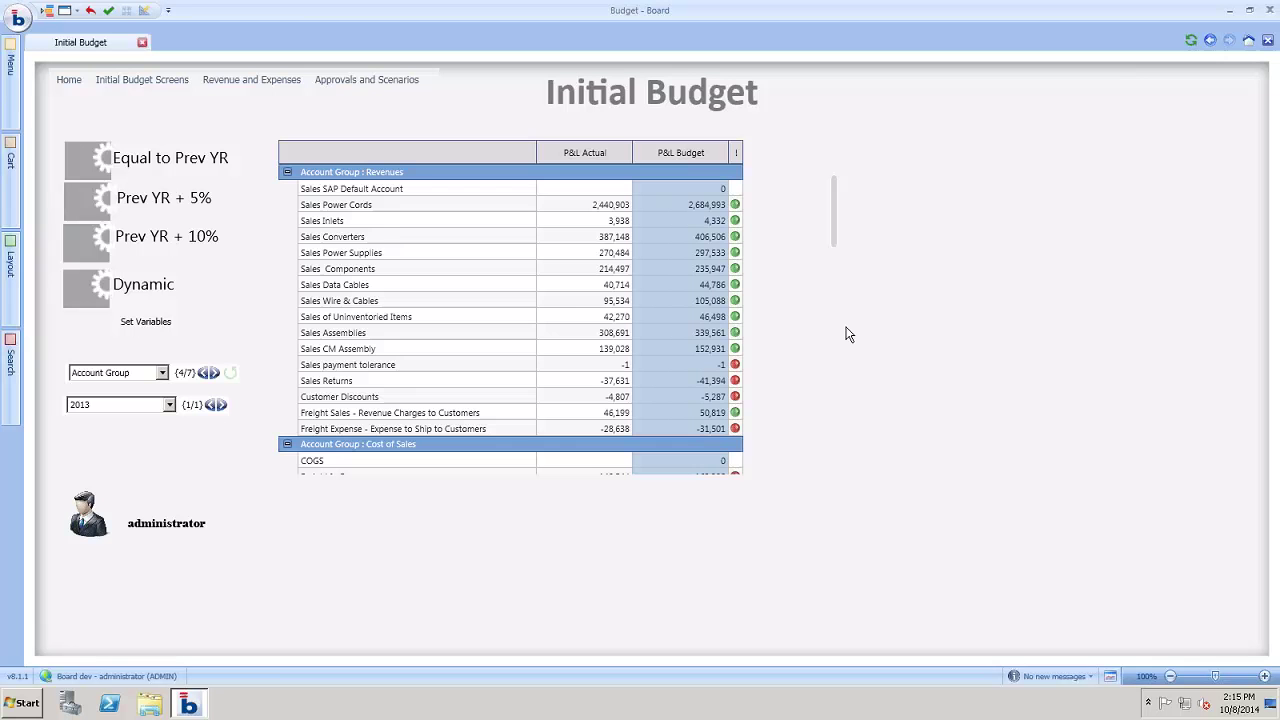
Multiply all P&L Budget values in the Revenues account group by 1.1 and save them.
scroll(288, 428, "down", 3)
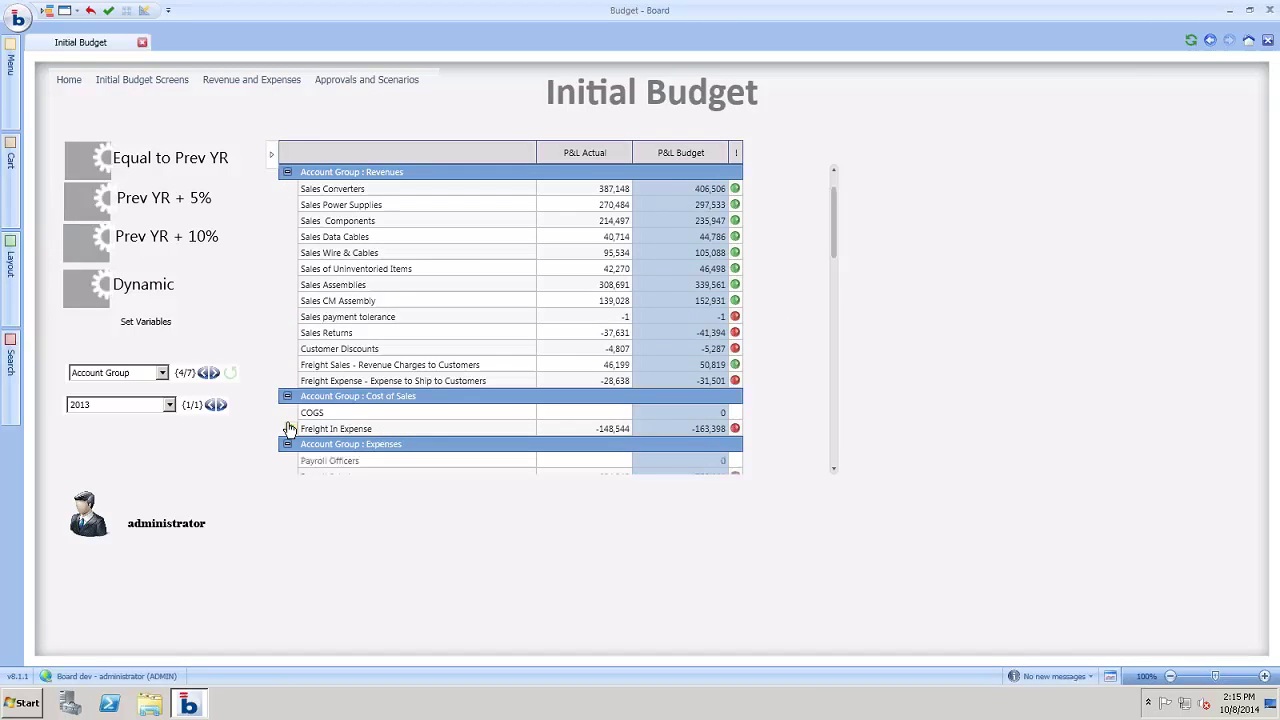
scroll(288, 428, "up", 3)
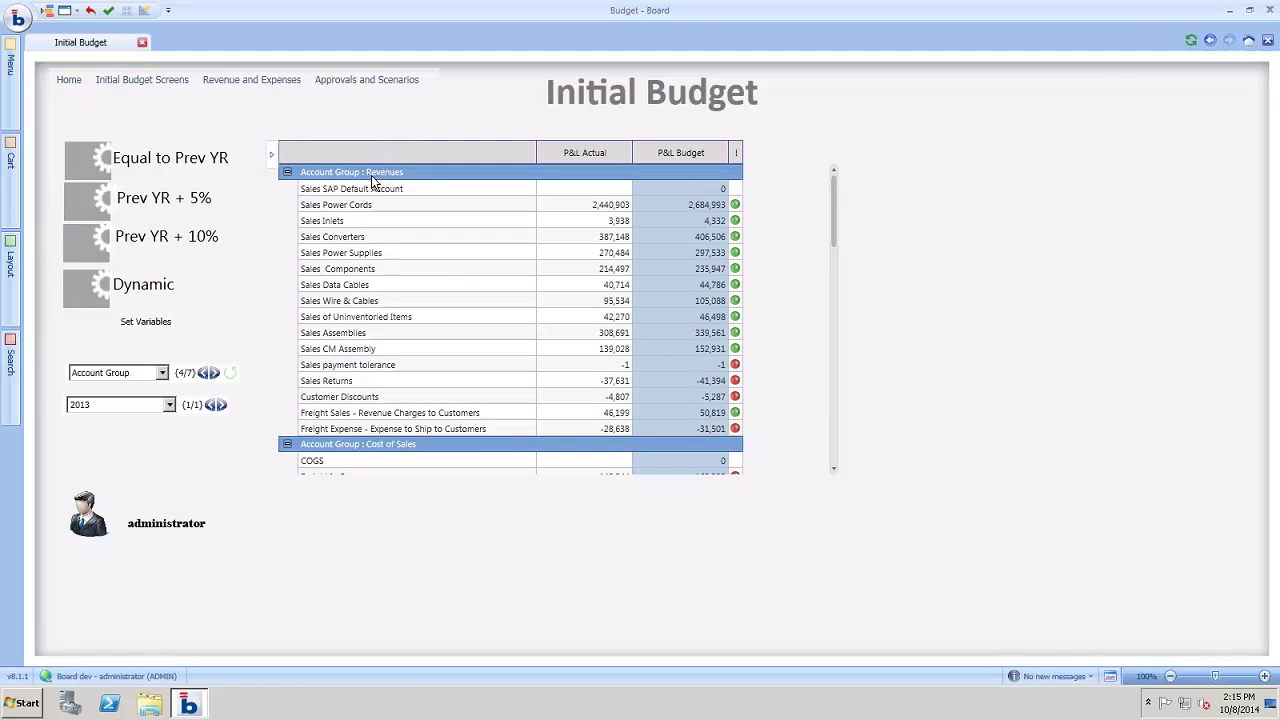
left_click(719, 173)
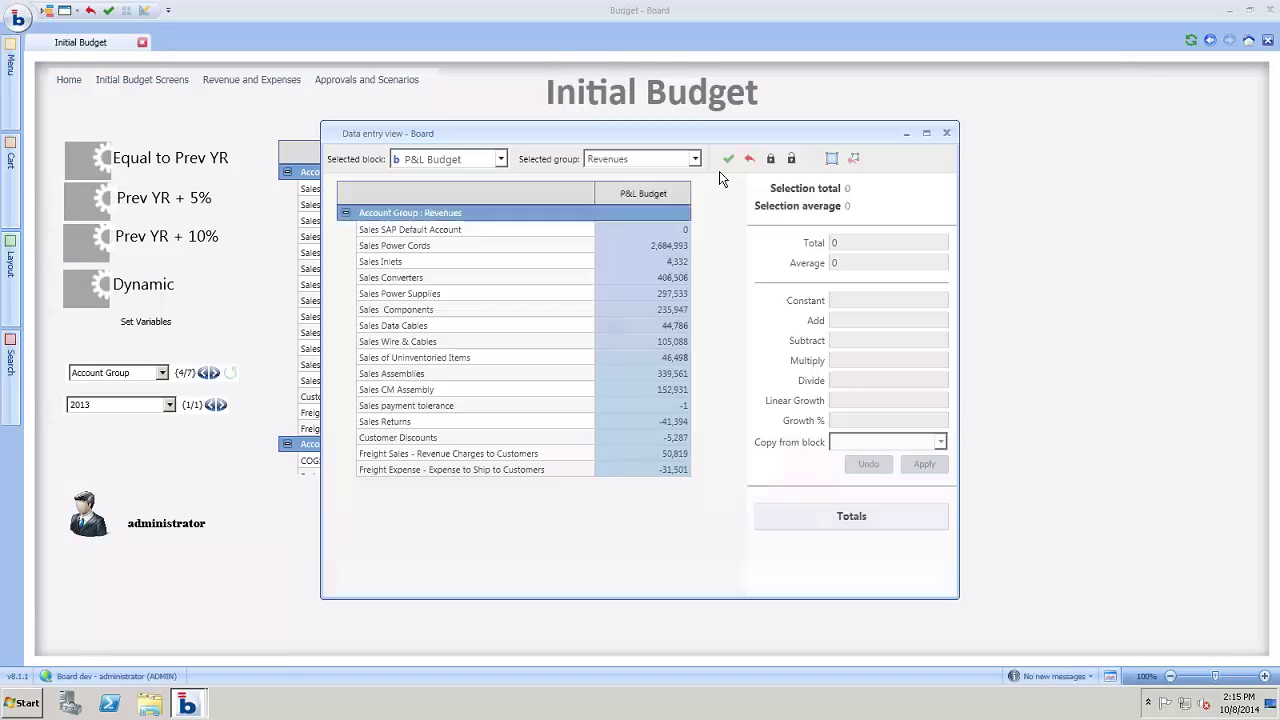
left_click_drag(653, 229, 662, 485)
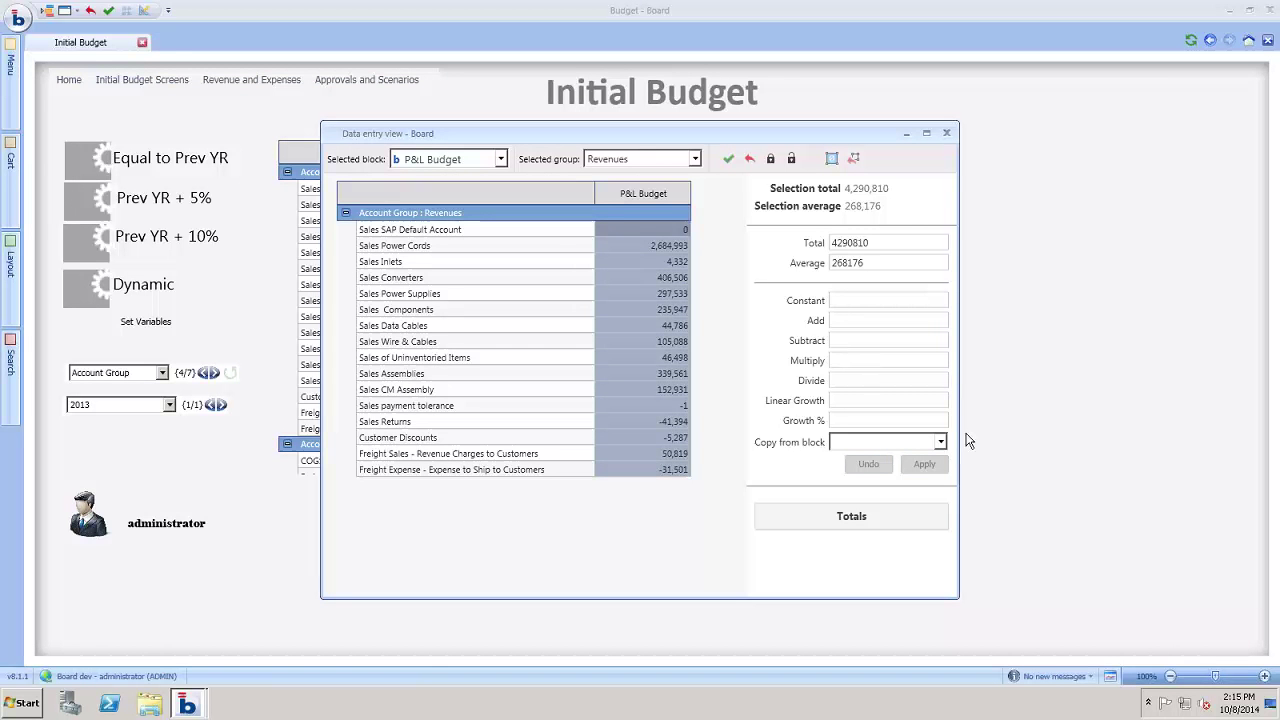
type("1.1")
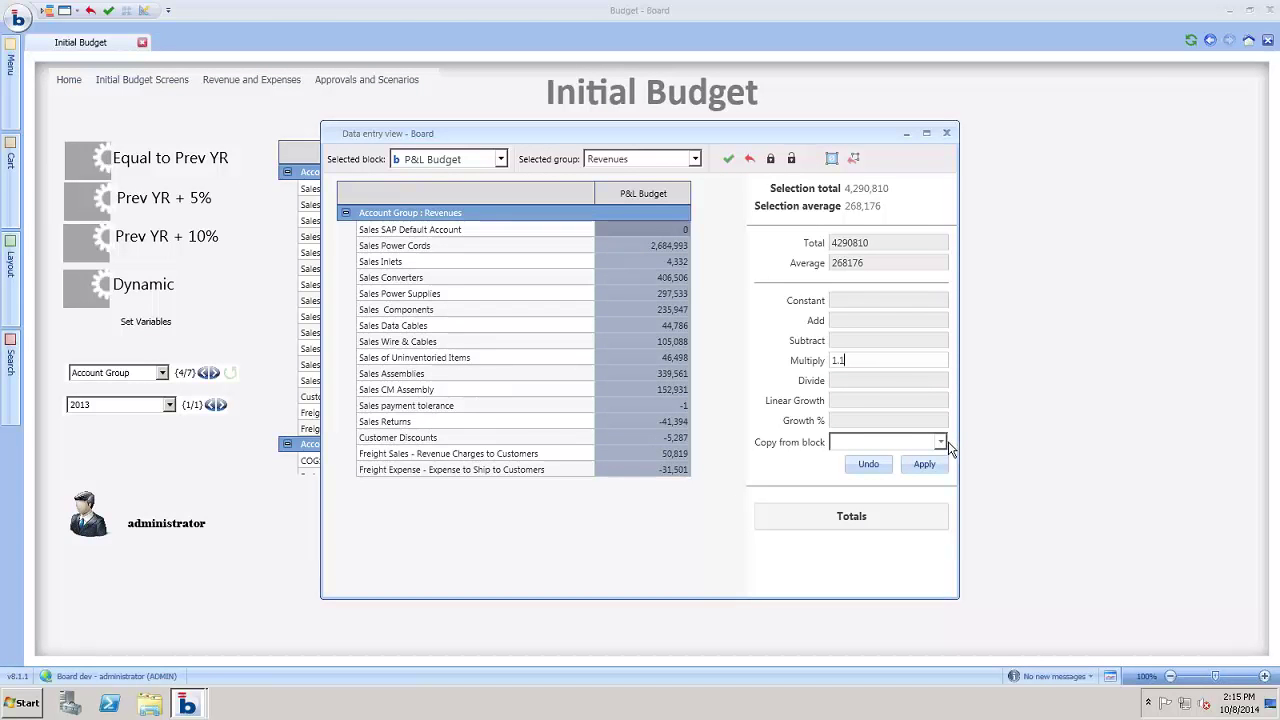
left_click(924, 466)
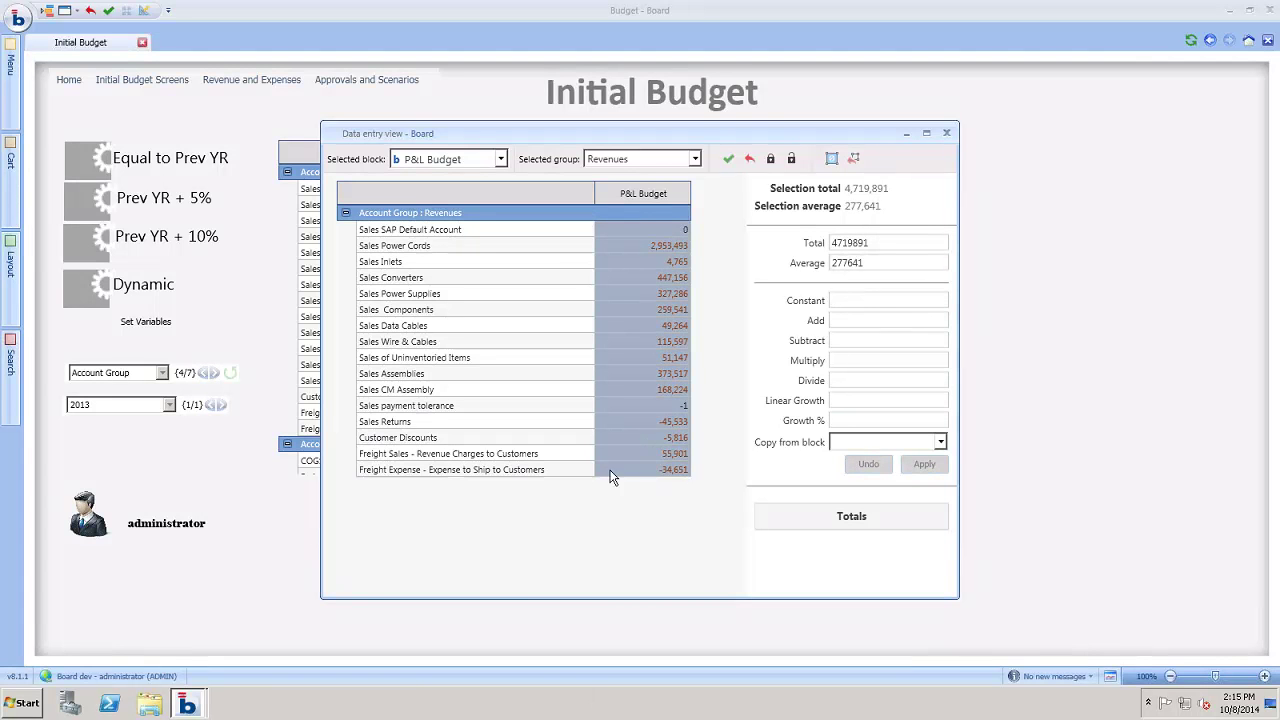
left_click(728, 158)
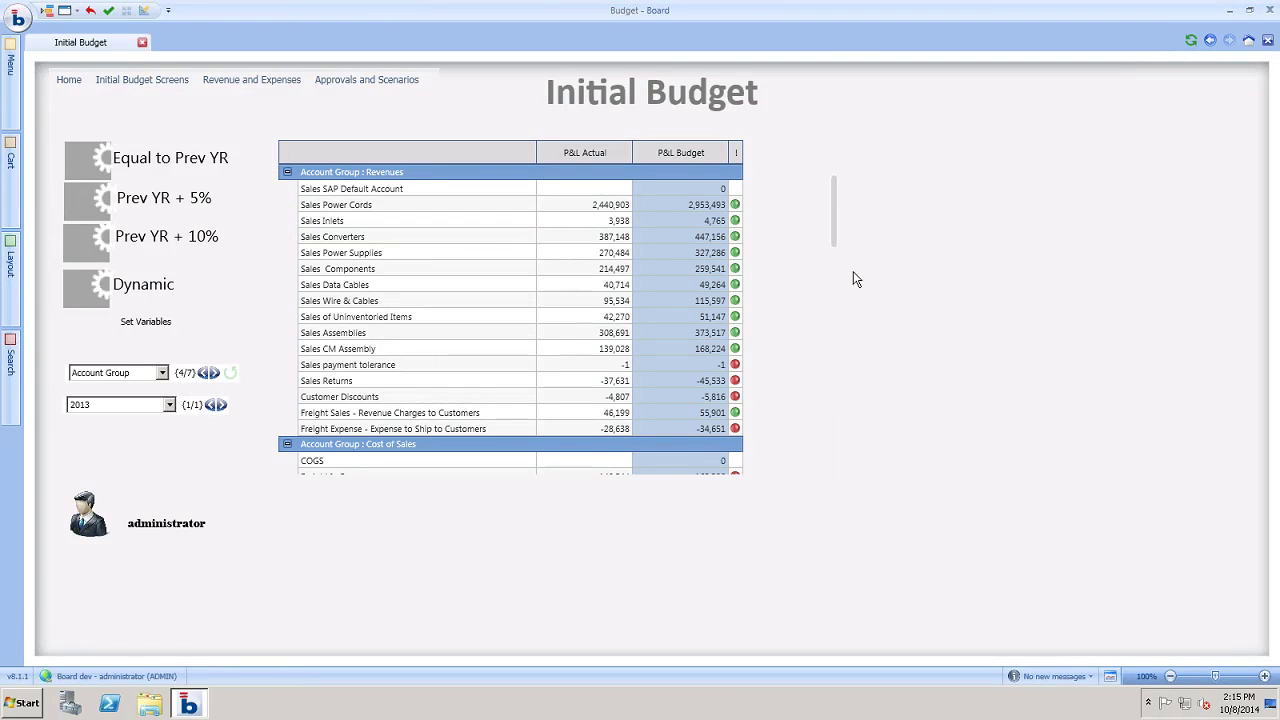
Open the Revenue screen under Revenue and Expenses and review the yearly revenue lines.
mouse_move(836, 214)
left_mouse_down()
mouse_move(862, 476)
mouse_move(851, 197)
left_mouse_up()
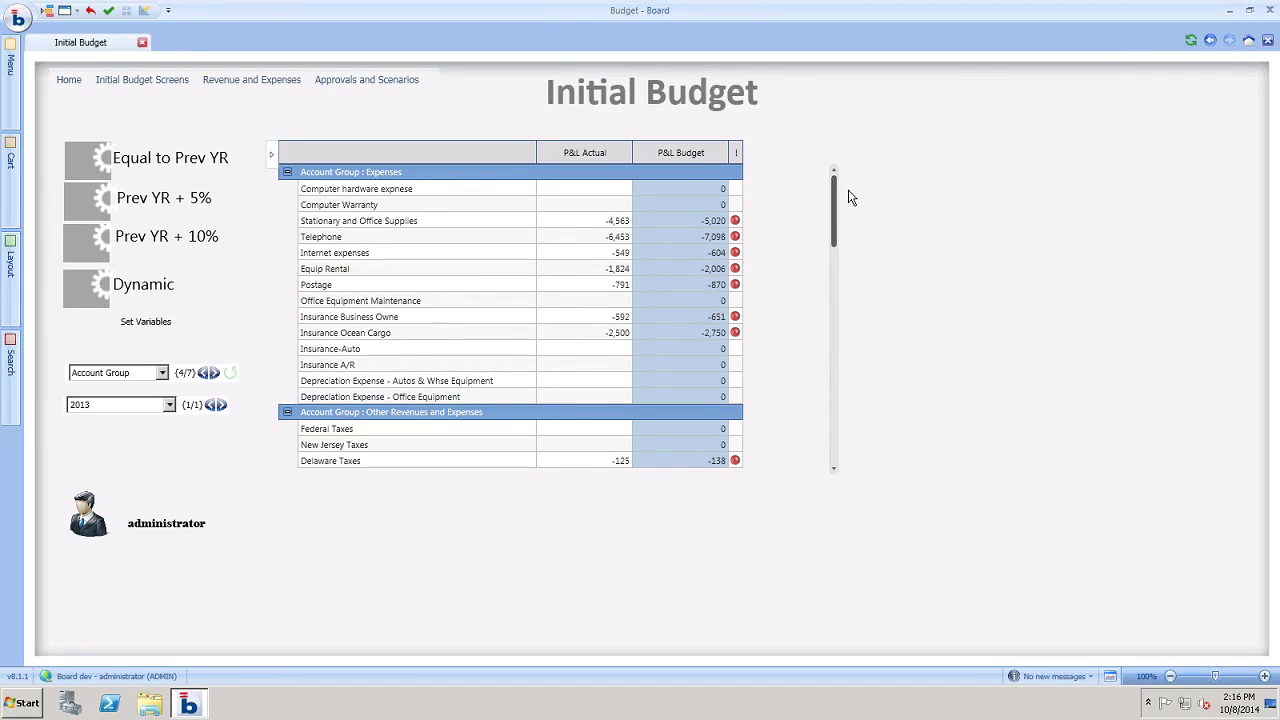
left_click(240, 81)
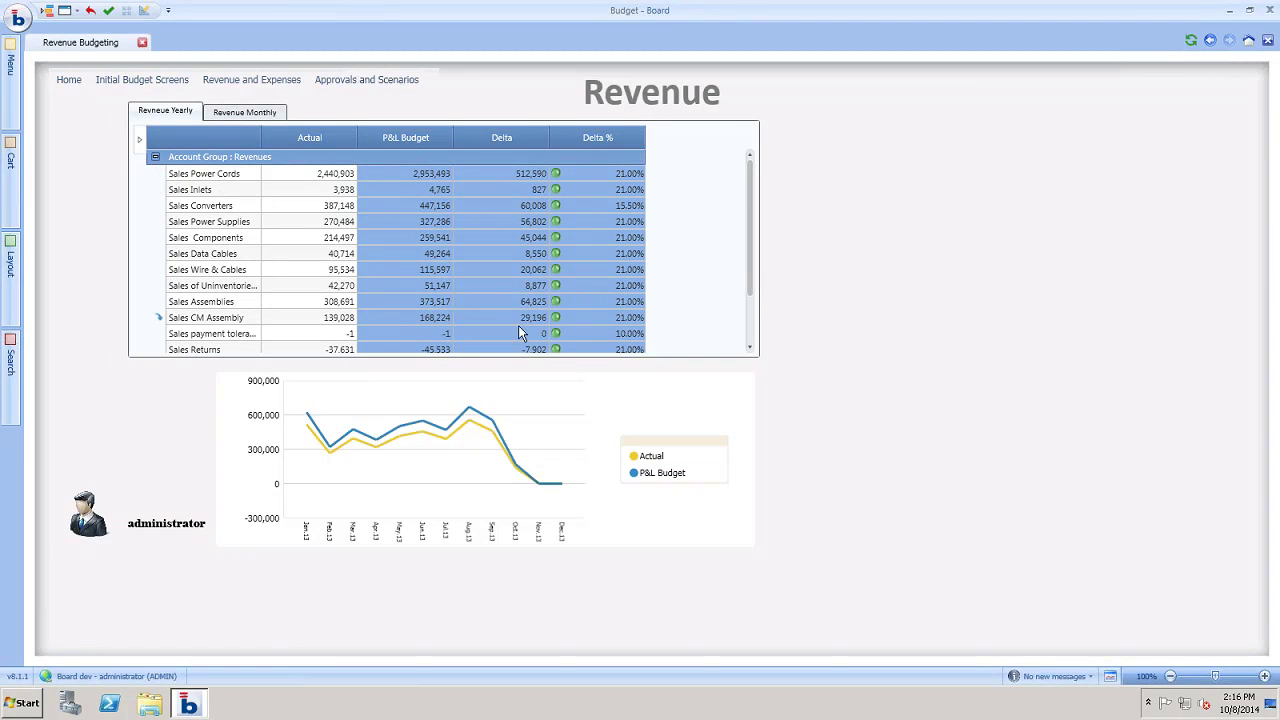
scroll(471, 295, "down", 2)
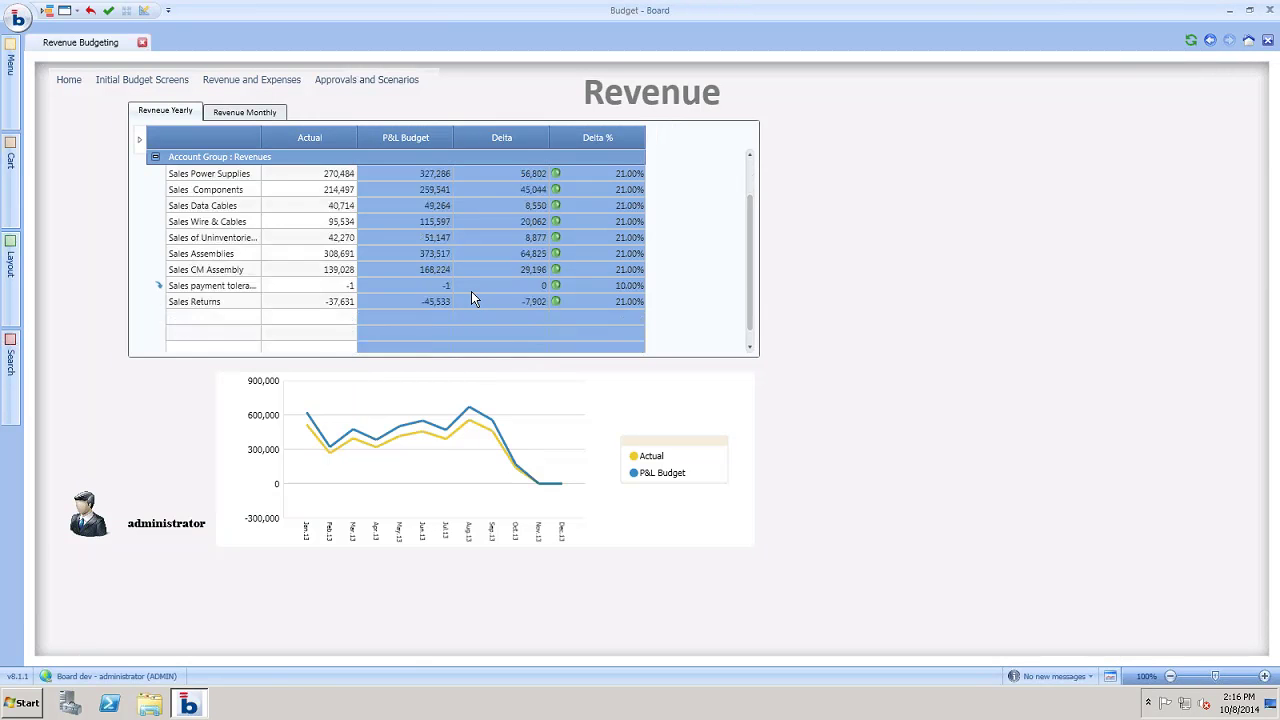
scroll(471, 292, "up", 1)
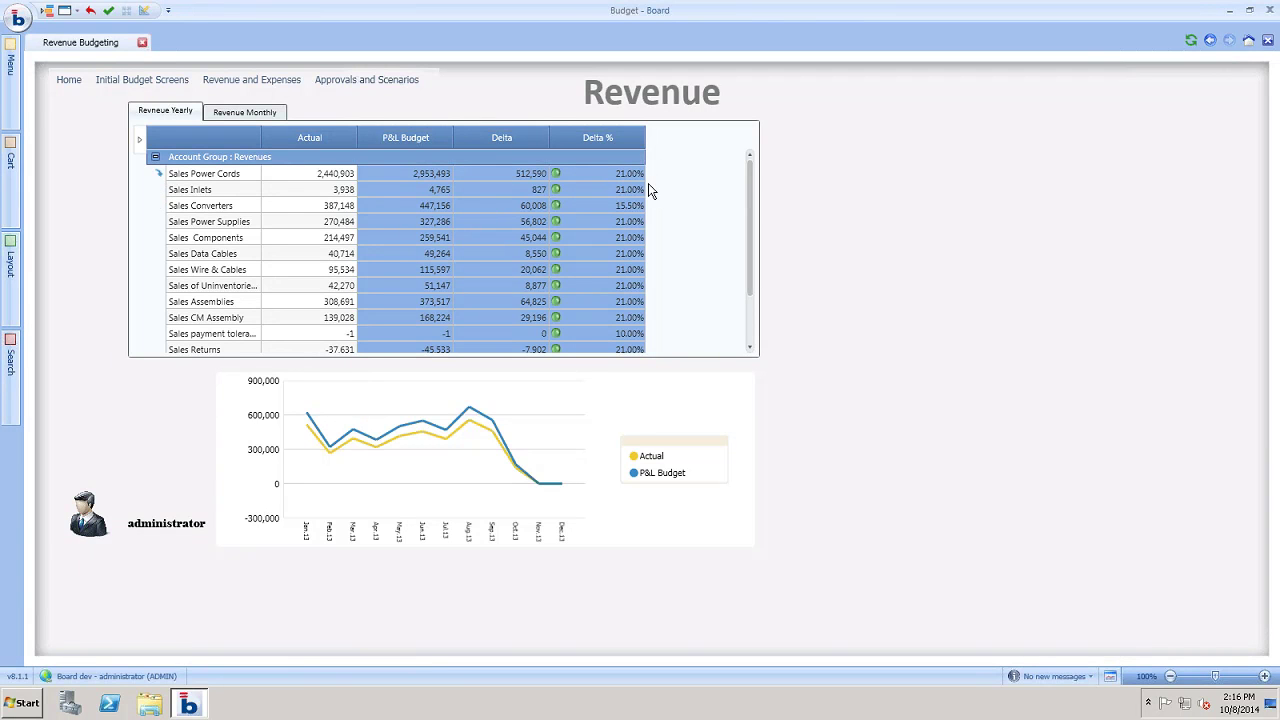
Set the Delta of Sales Inlets to 900 in the yearly revenue table.
left_click(526, 188)
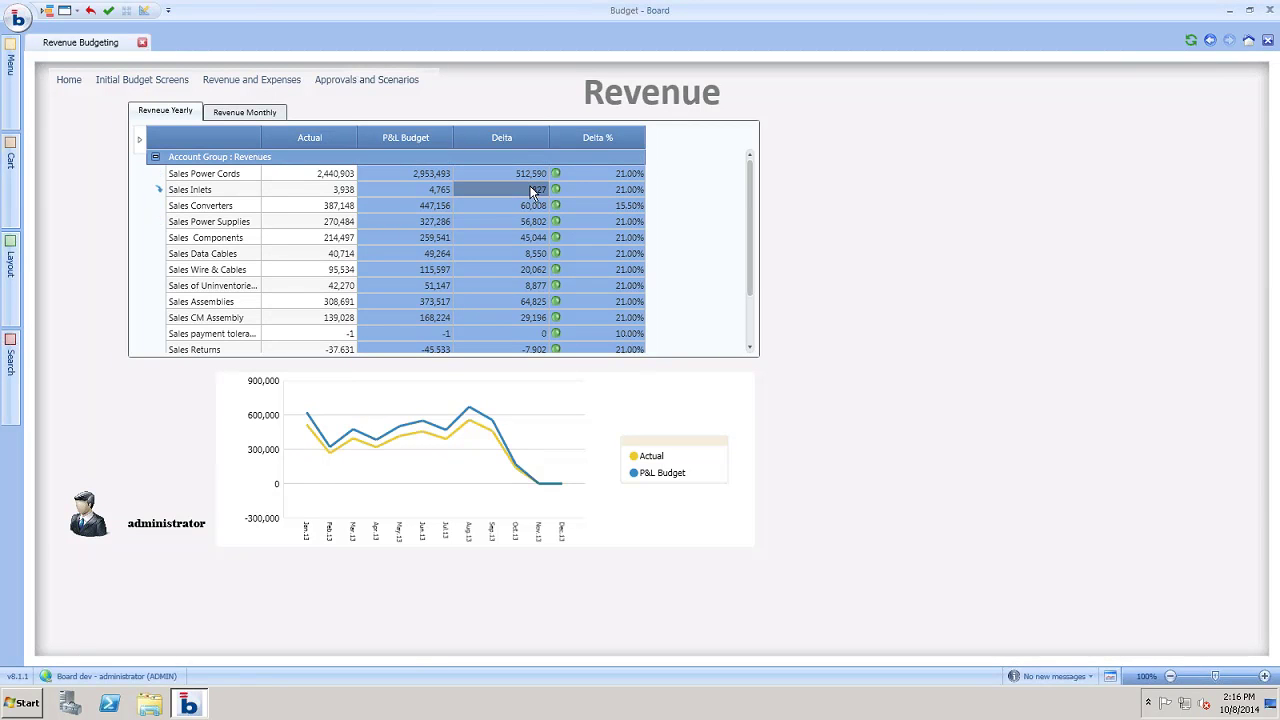
left_click(428, 190)
left_click(529, 192)
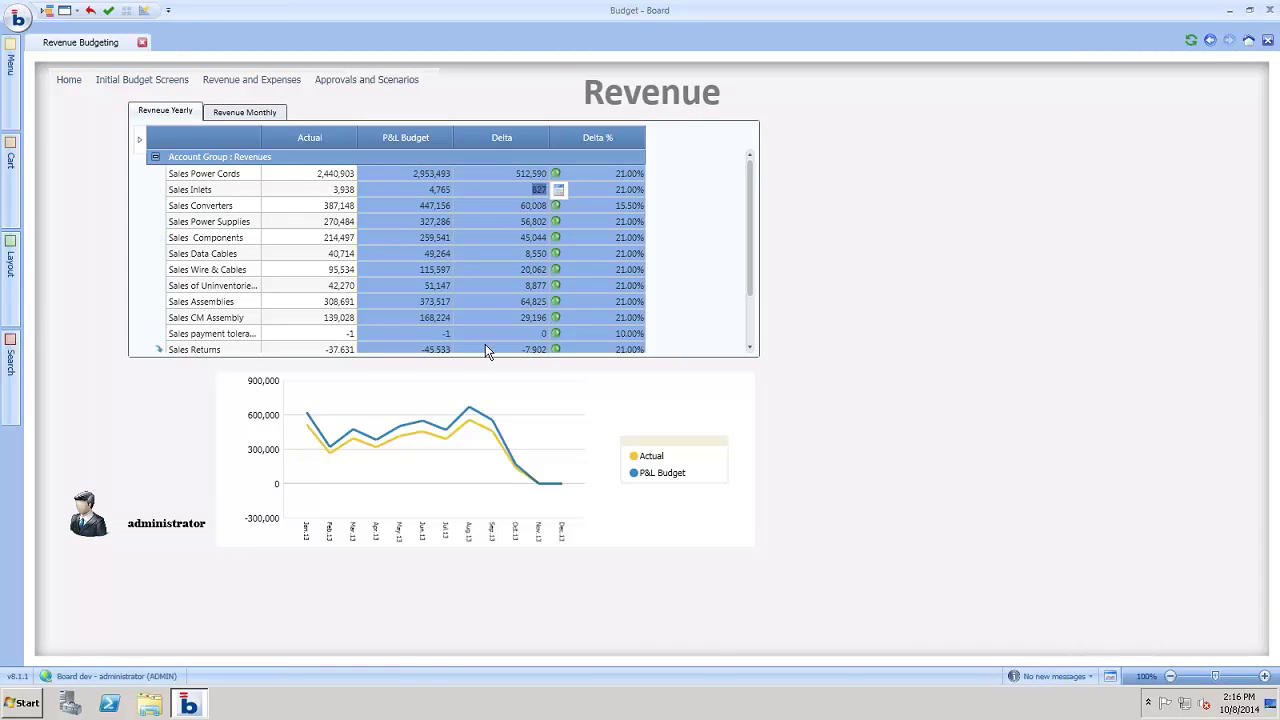
type("900")
key("Tab")
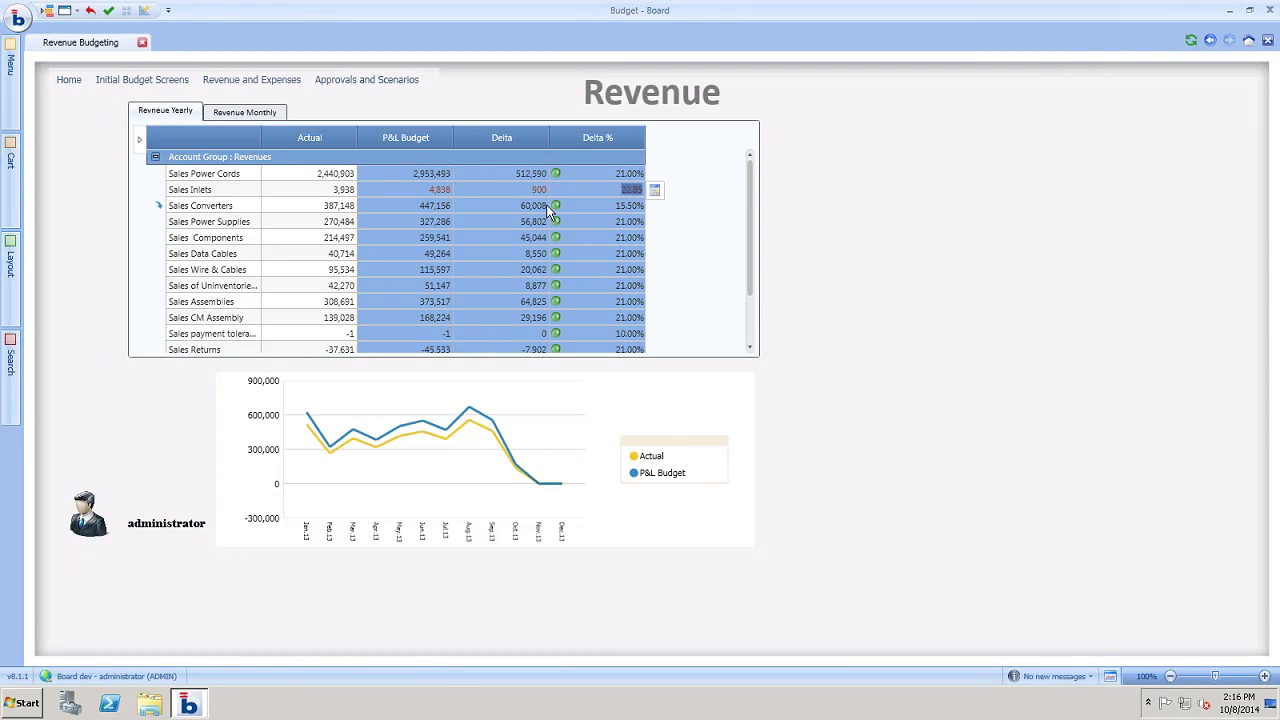
Set the Delta % of Sales Power Supplies to 25.00 and save the yearly revenue changes.
key("Return")
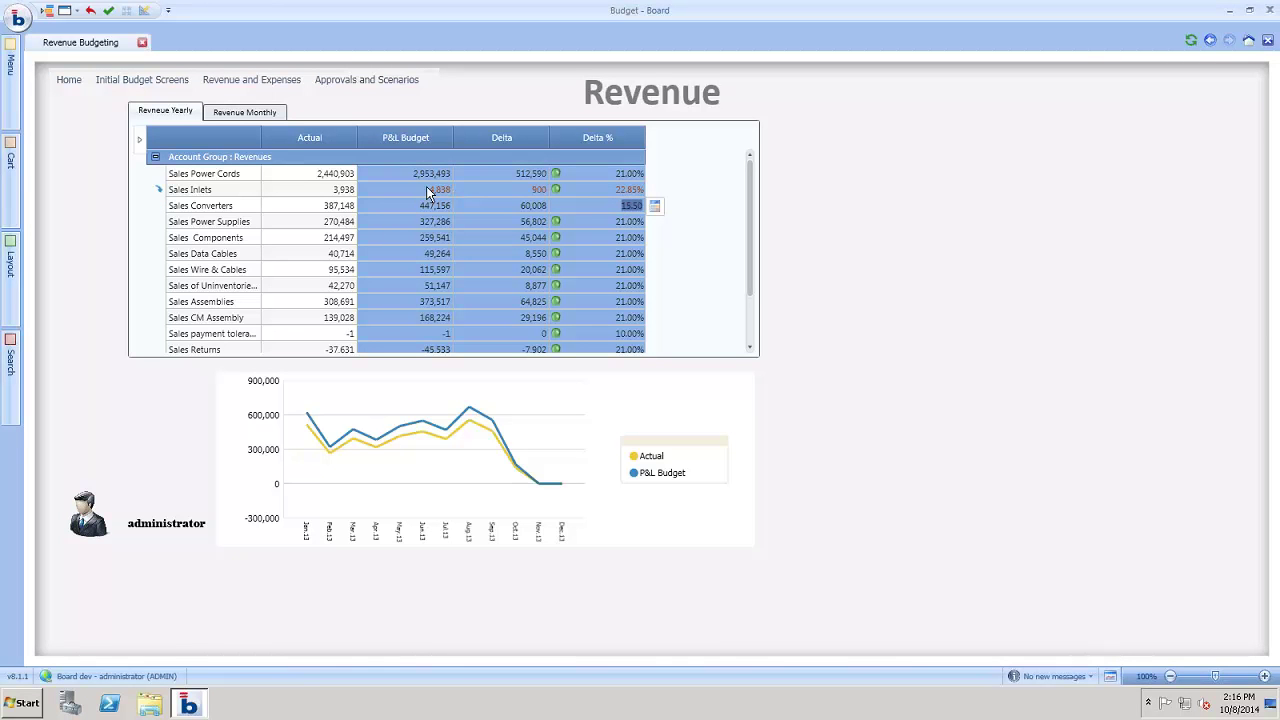
key("Return")
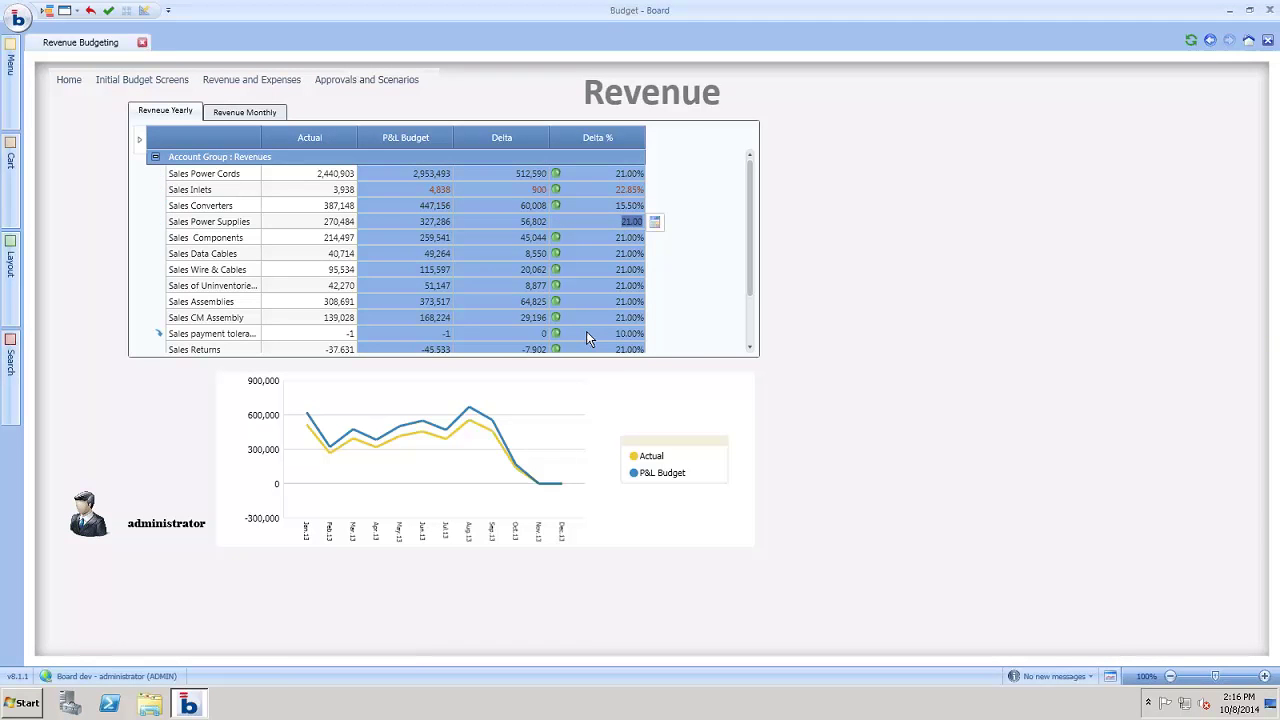
type("25.00")
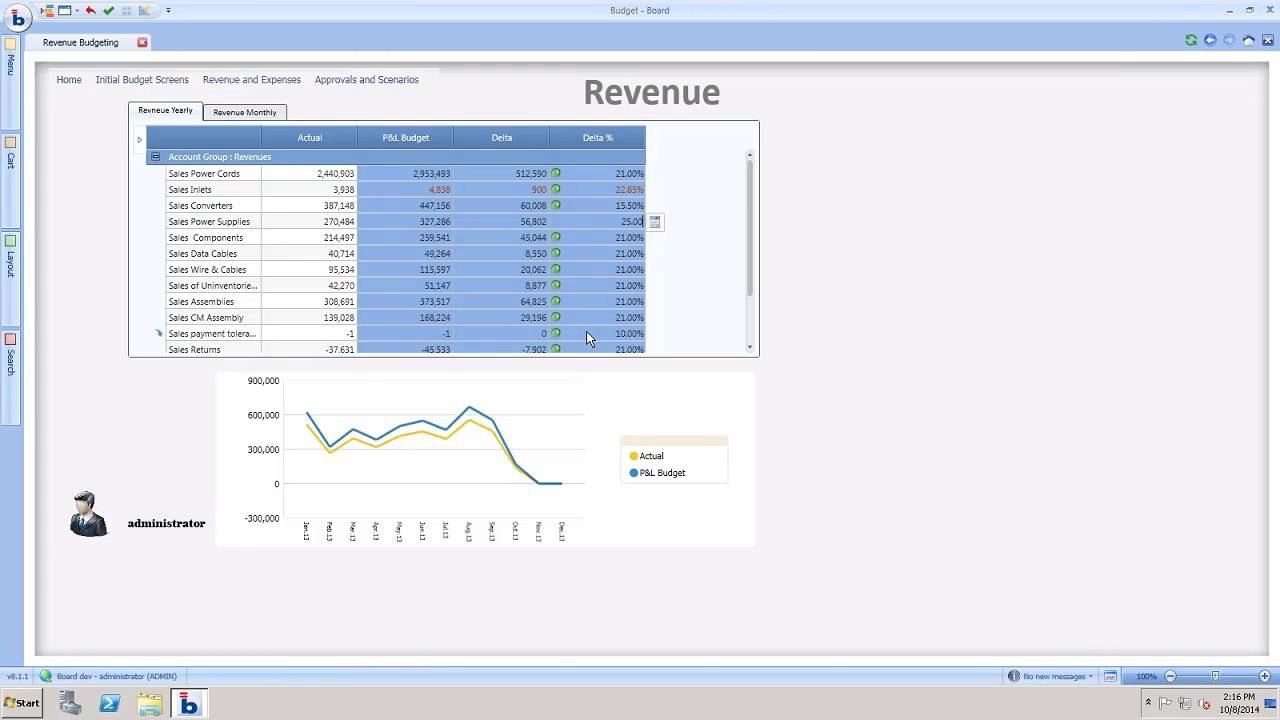
key("Return")
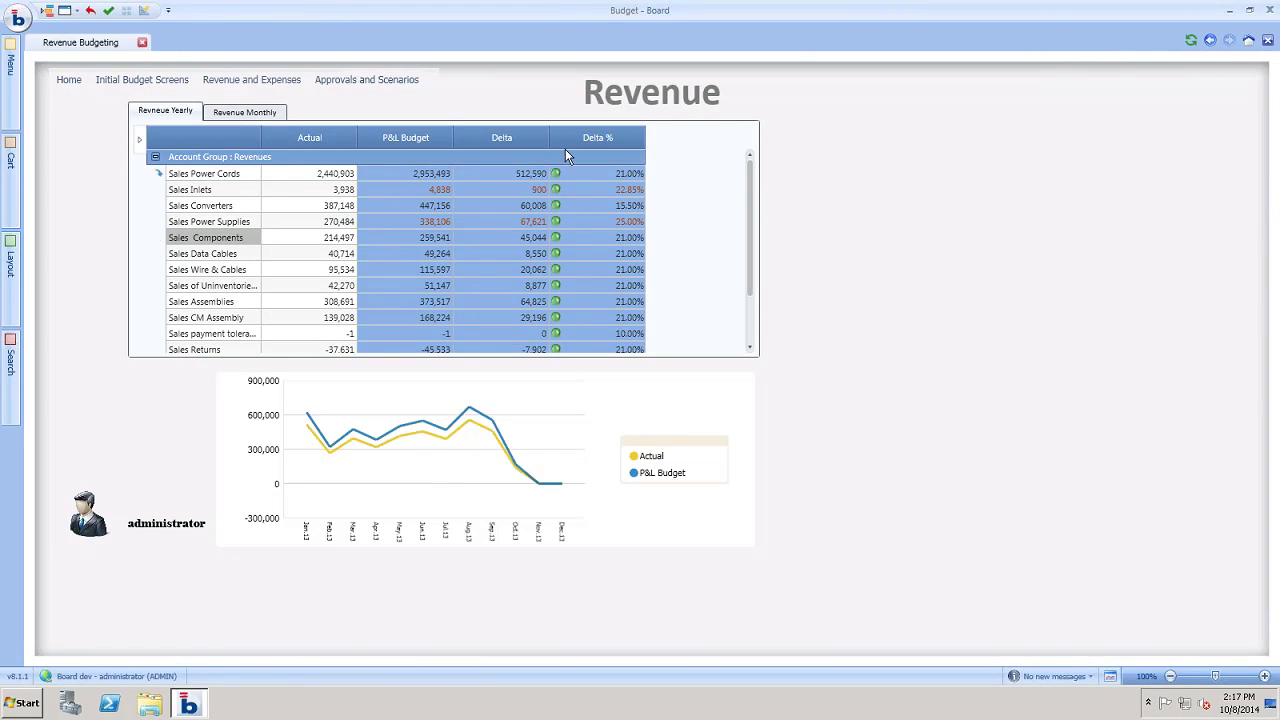
left_click(139, 142)
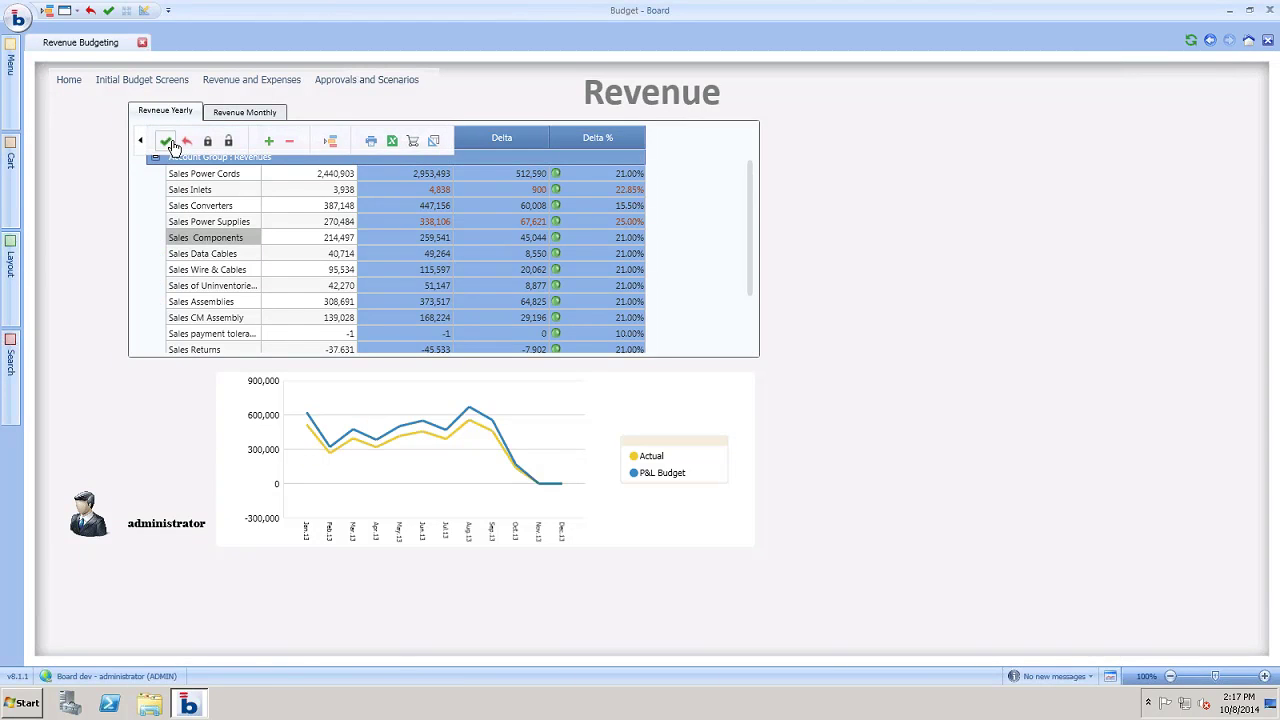
left_click(166, 138)
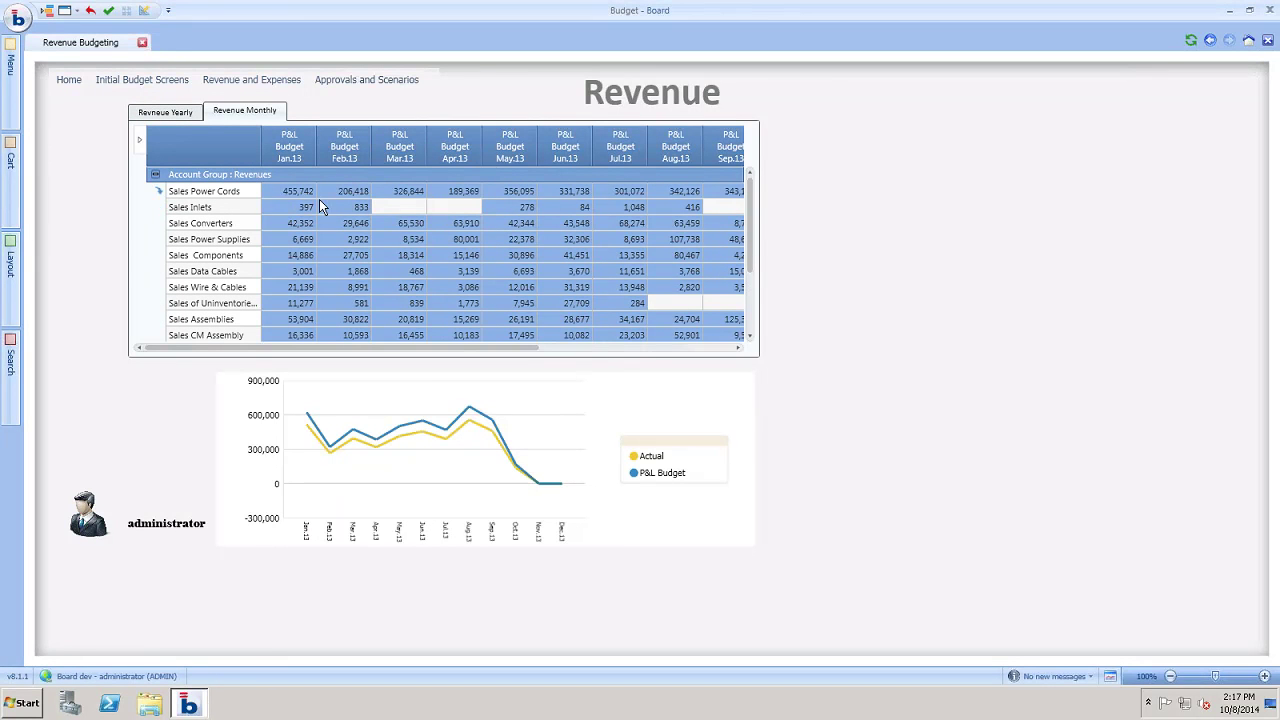
Examine the monthly revenue budget from Jan.13 to the TOTAL column and compare it with the yearly view.
left_click_drag(440, 347, 670, 336)
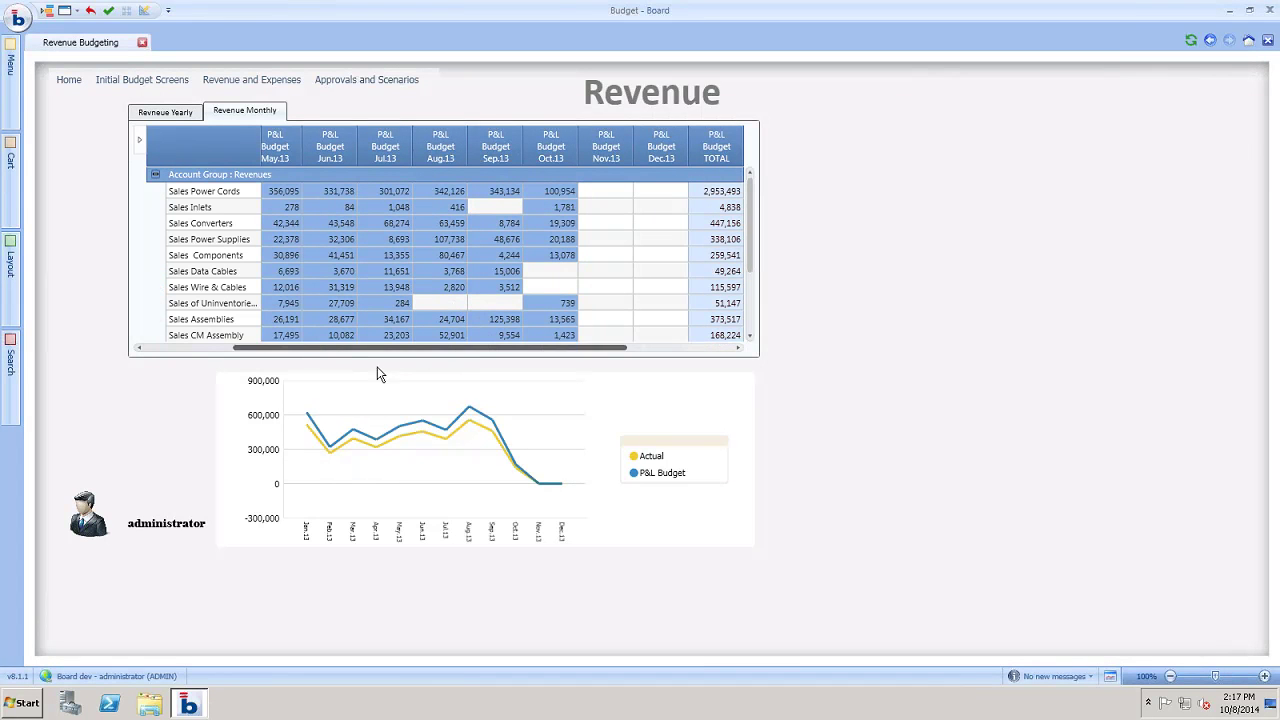
left_click_drag(379, 347, 320, 340)
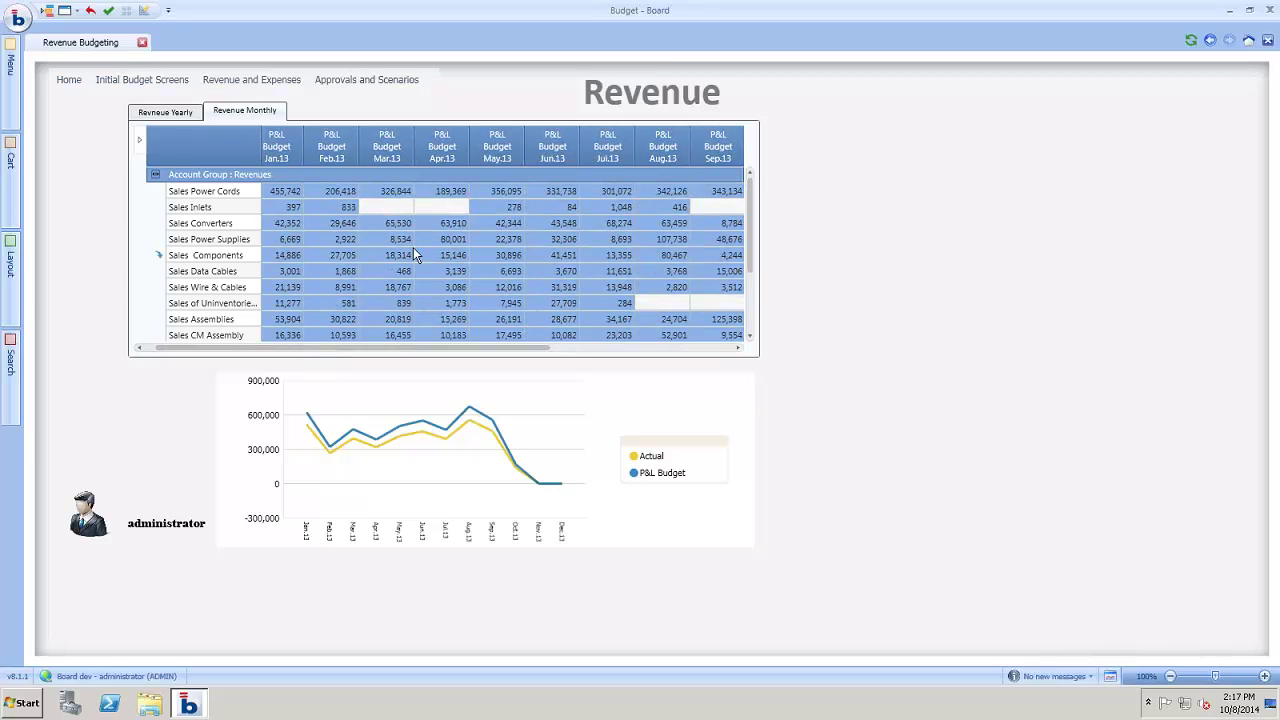
left_click(186, 112)
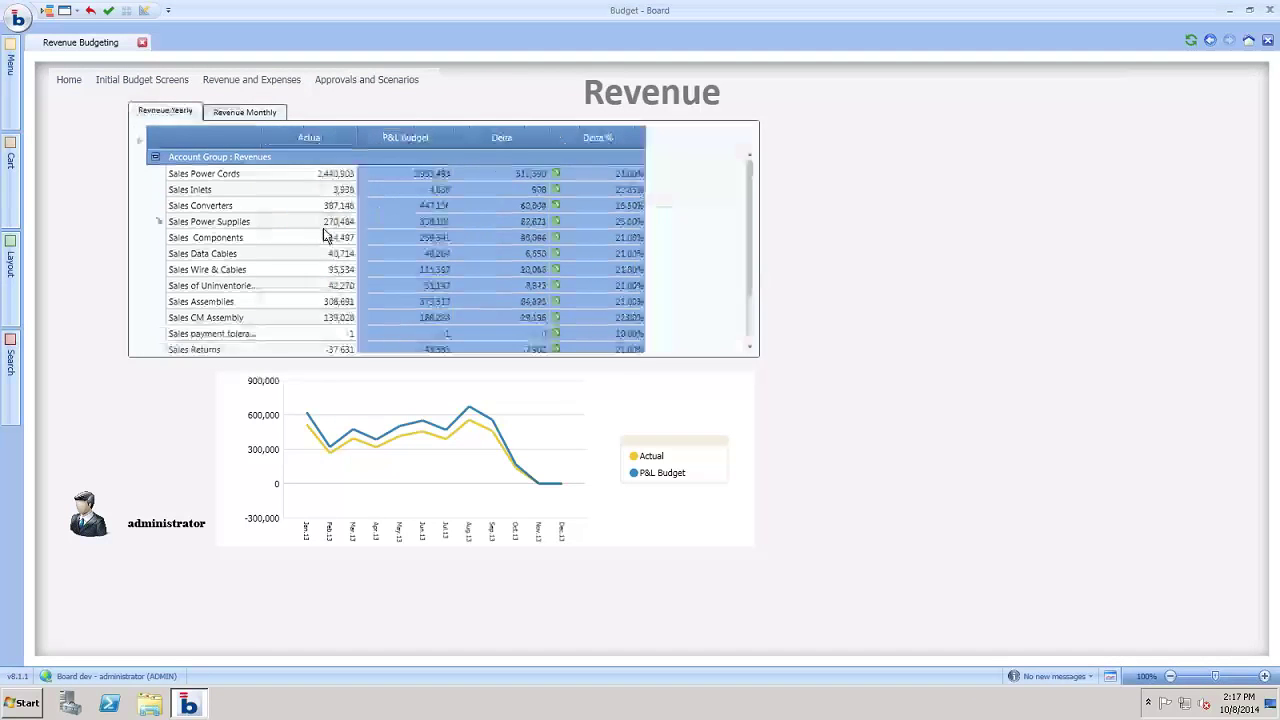
left_click(247, 115)
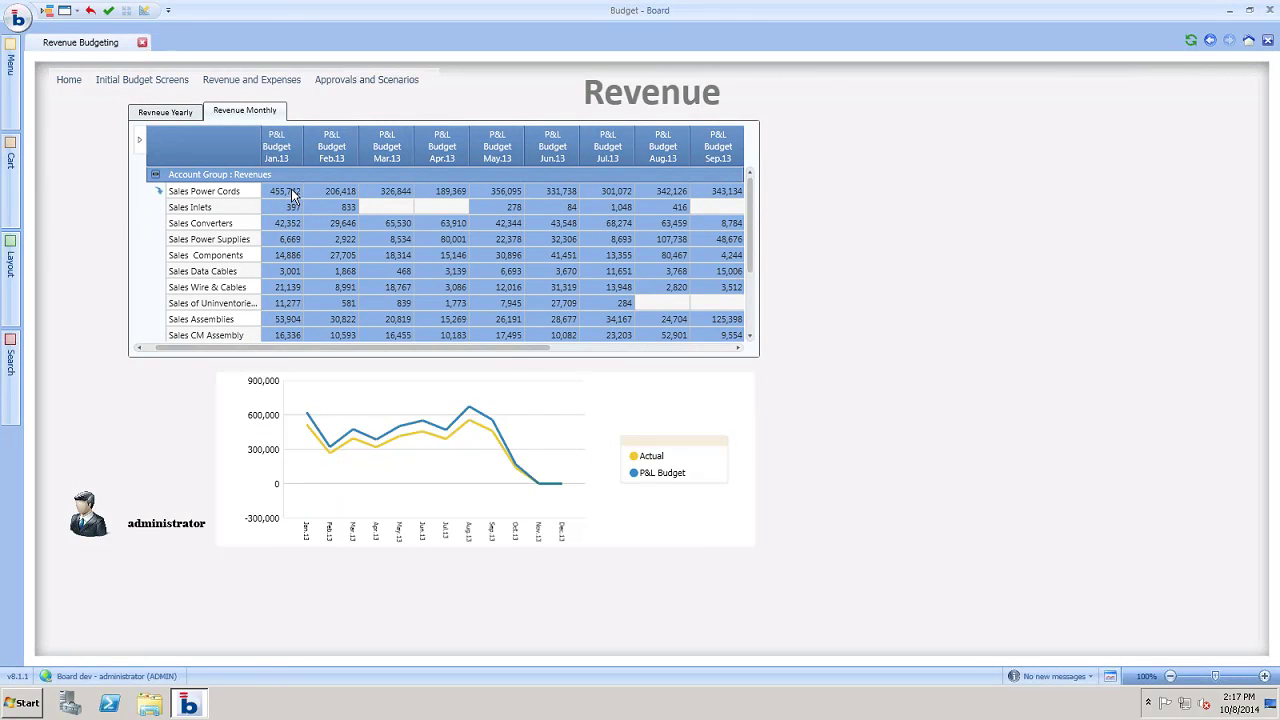
left_click(694, 207)
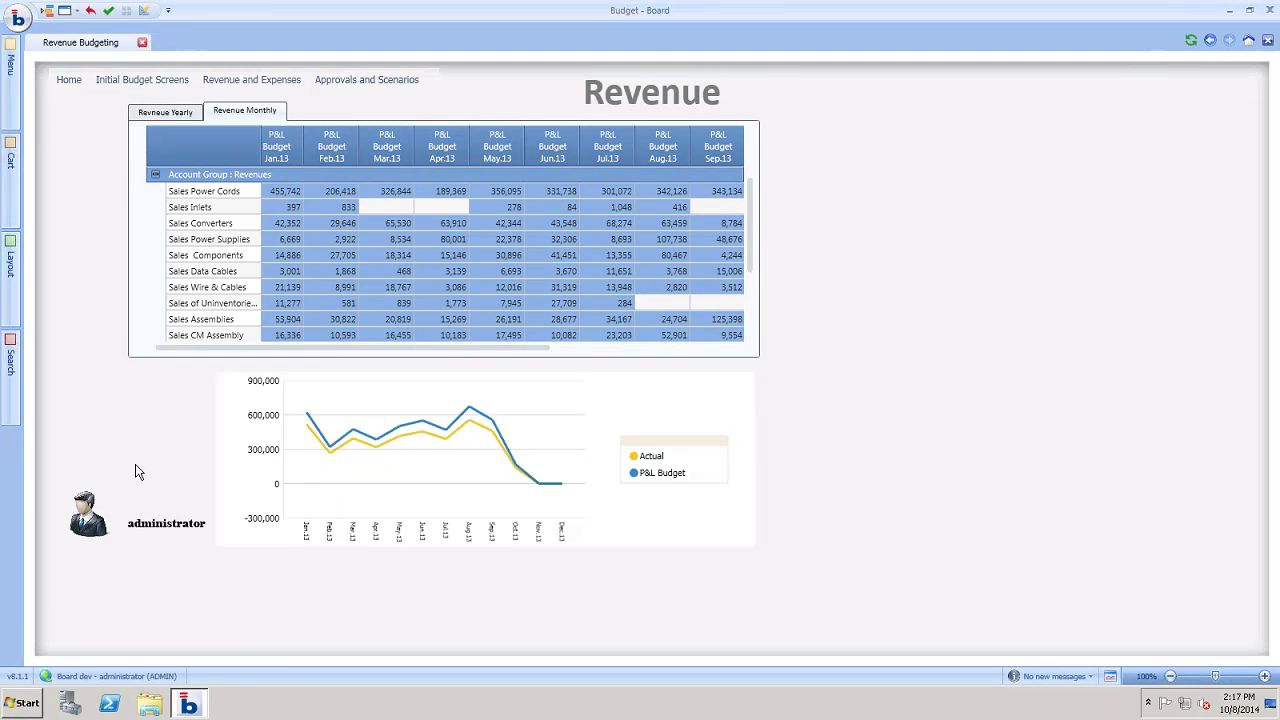
left_click(293, 197)
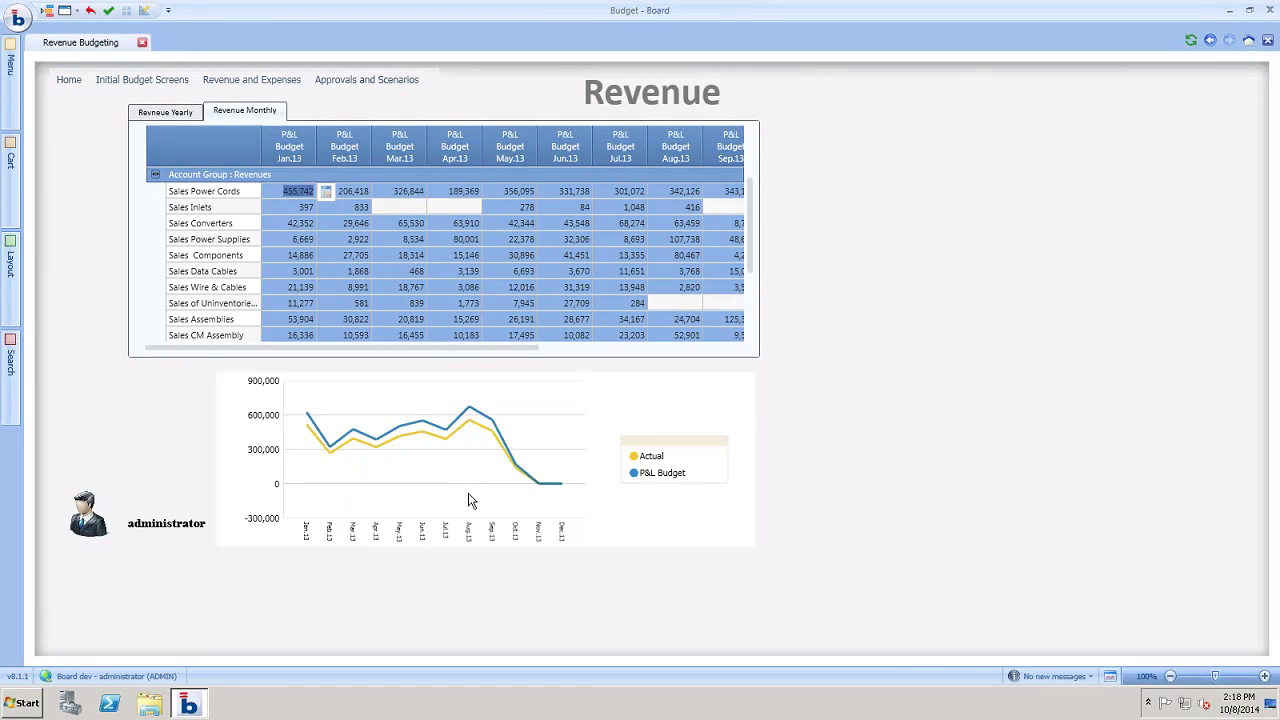
Export the monthly revenue table to Excel and open the exported workbook in a smaller window over the Revenue screen.
right_click(434, 257)
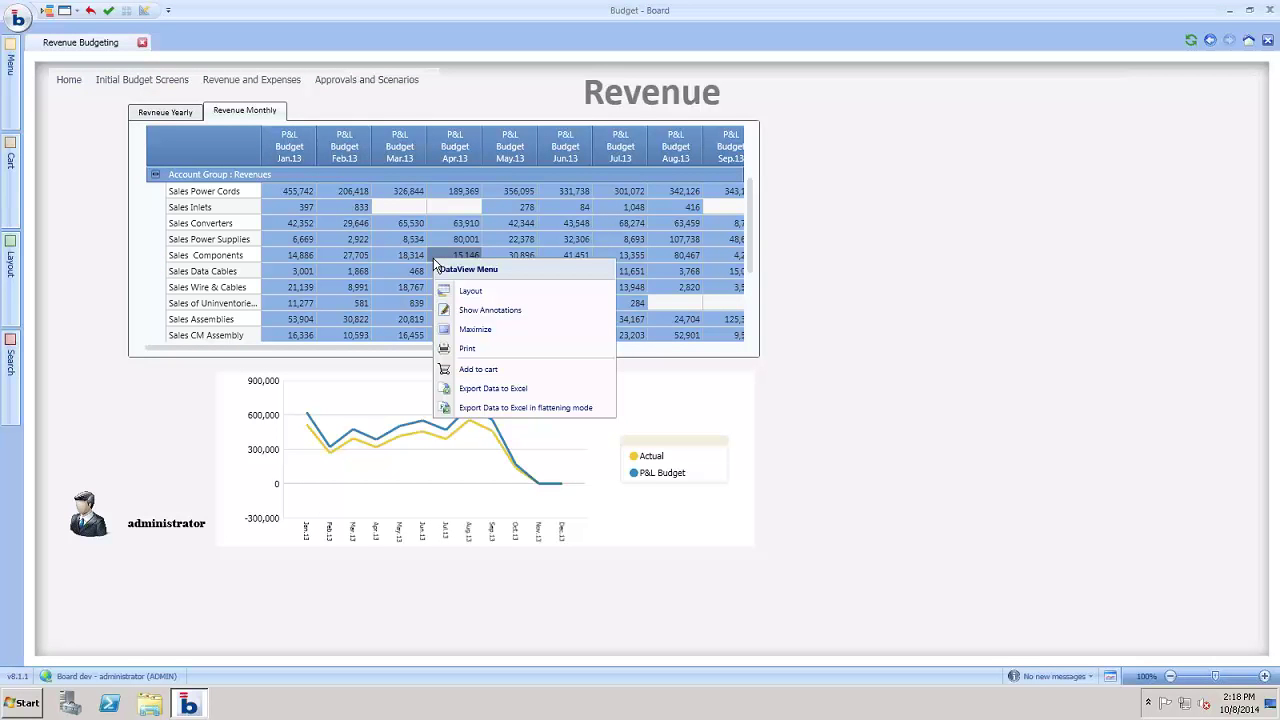
left_click(490, 388)
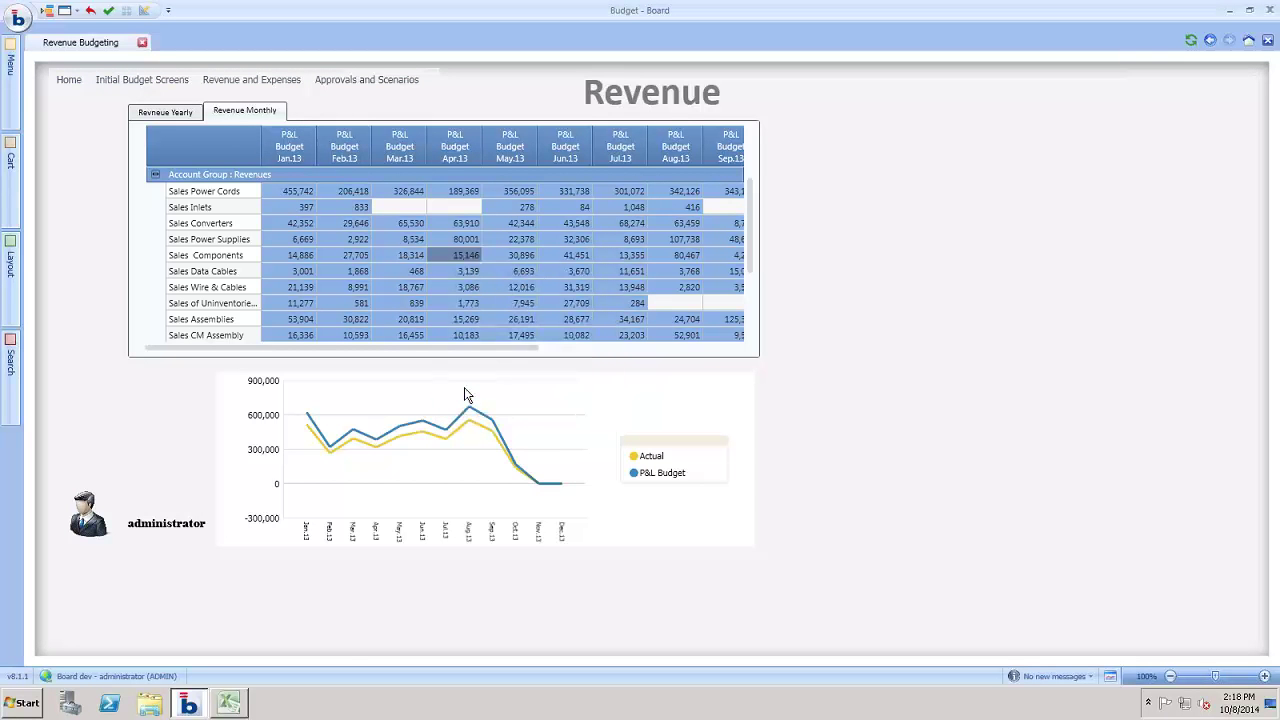
left_click(228, 706)
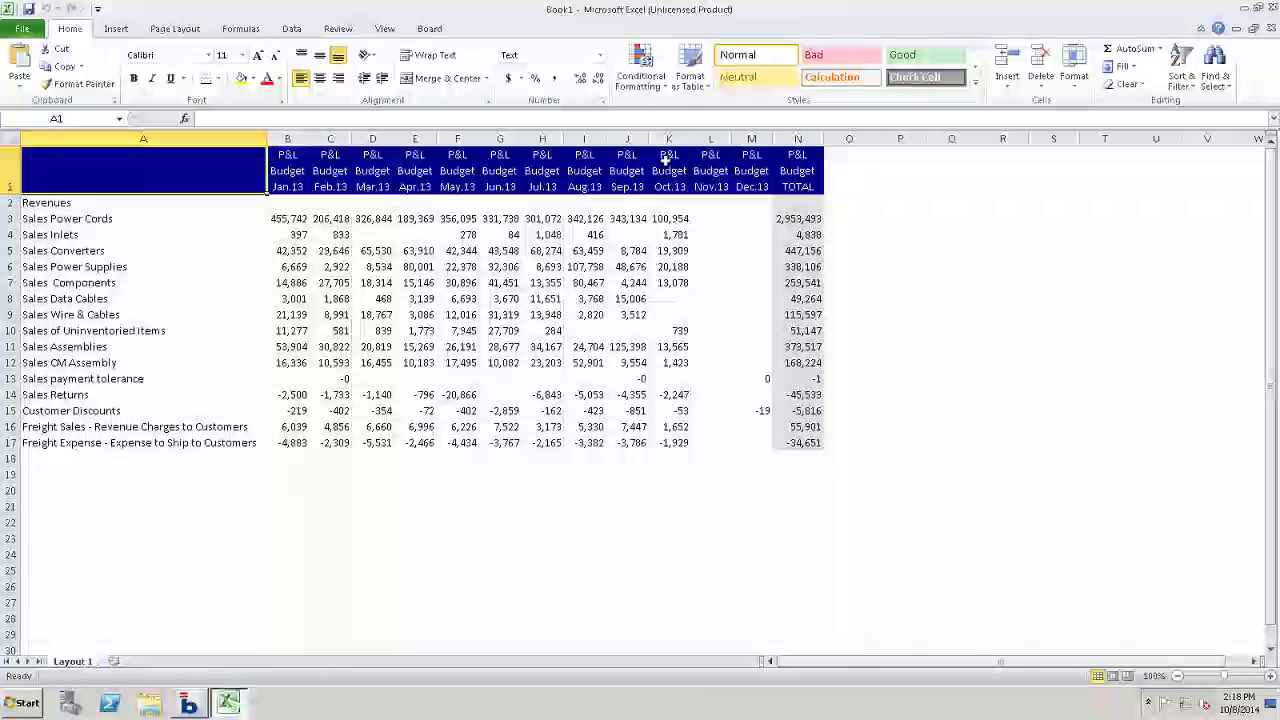
double_click(902, 14)
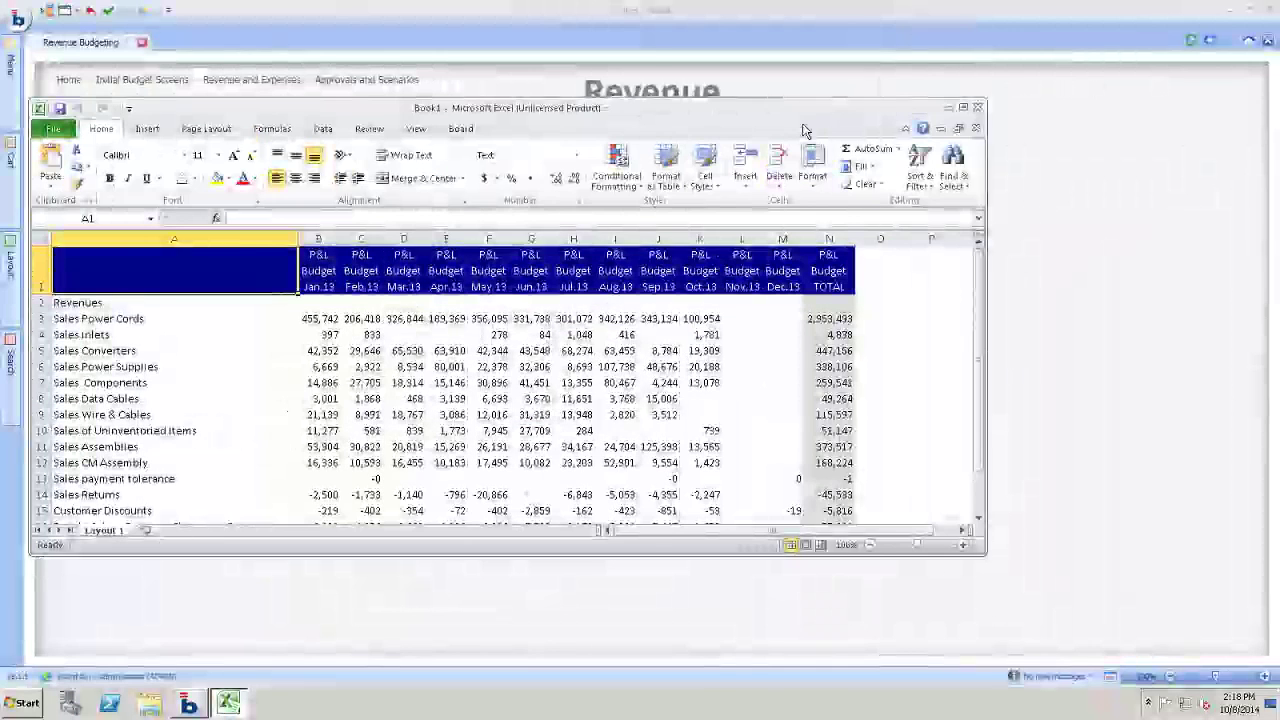
left_click_drag(802, 113, 983, 240)
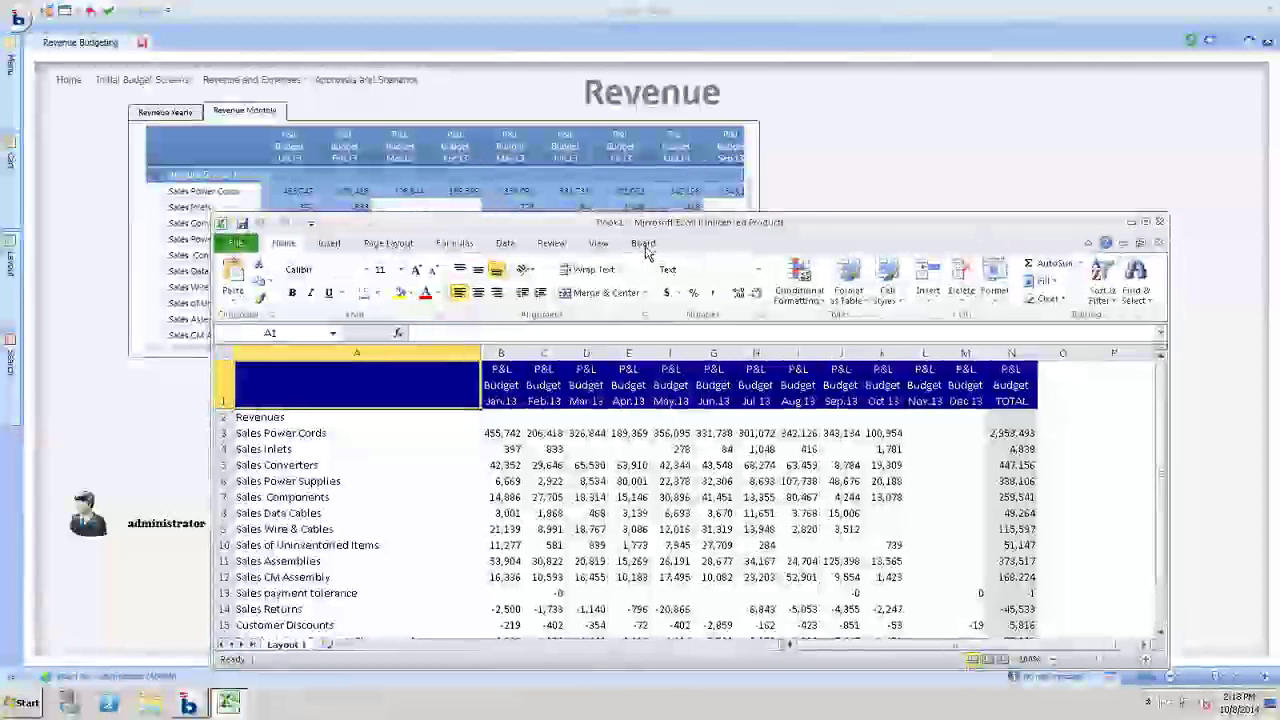
Connect the workbook to the Board dev host through the Board add-in, entering the administrator account's password.
left_click(643, 243)
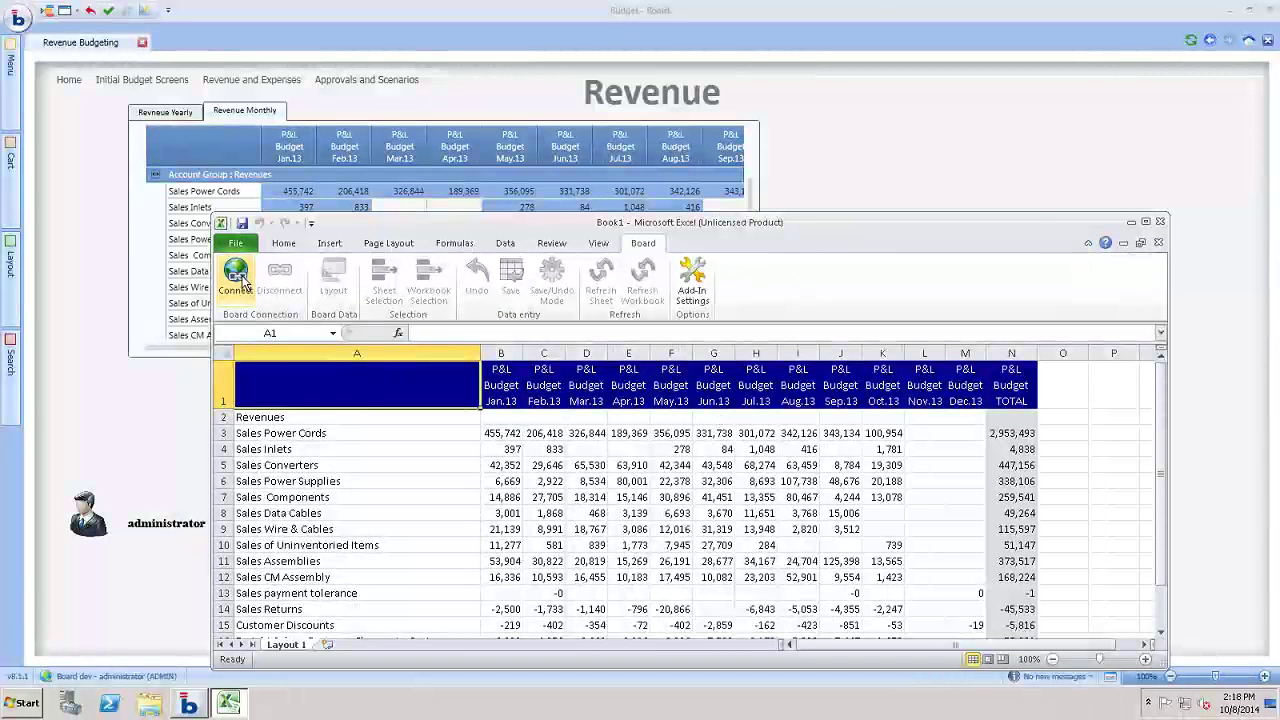
left_click(241, 280)
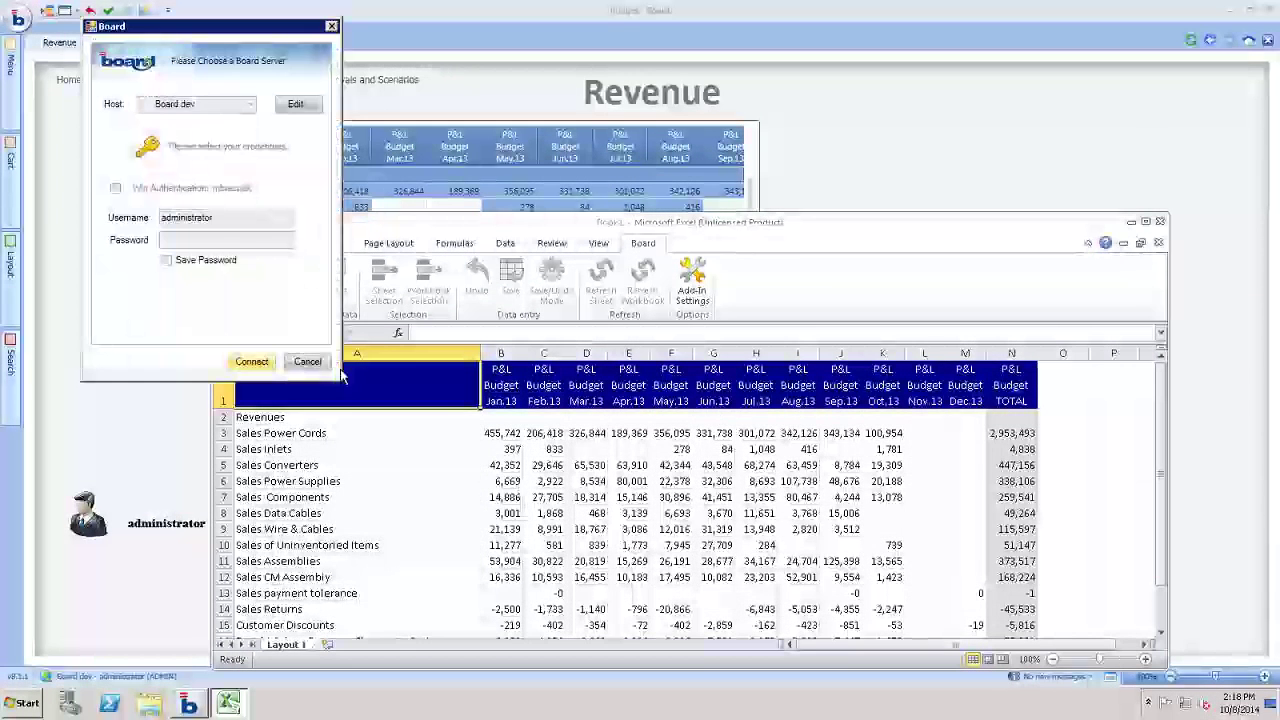
left_click(245, 241)
type("•")
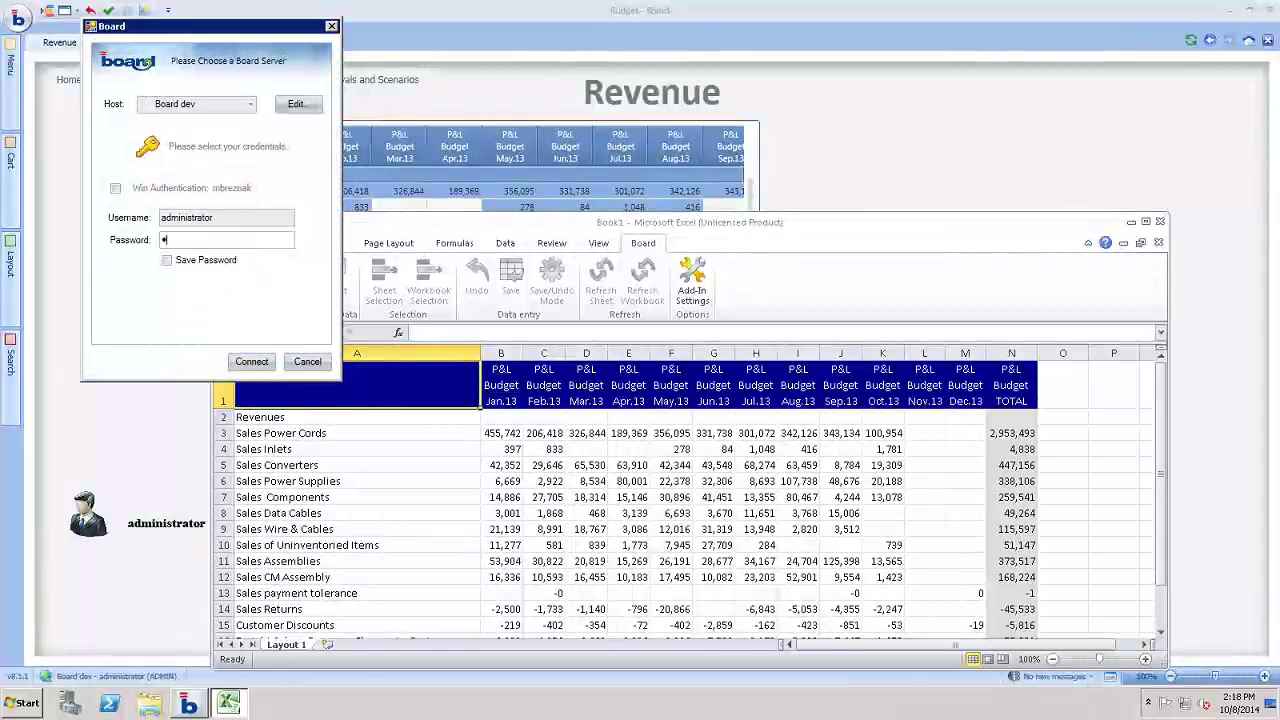
type("•")
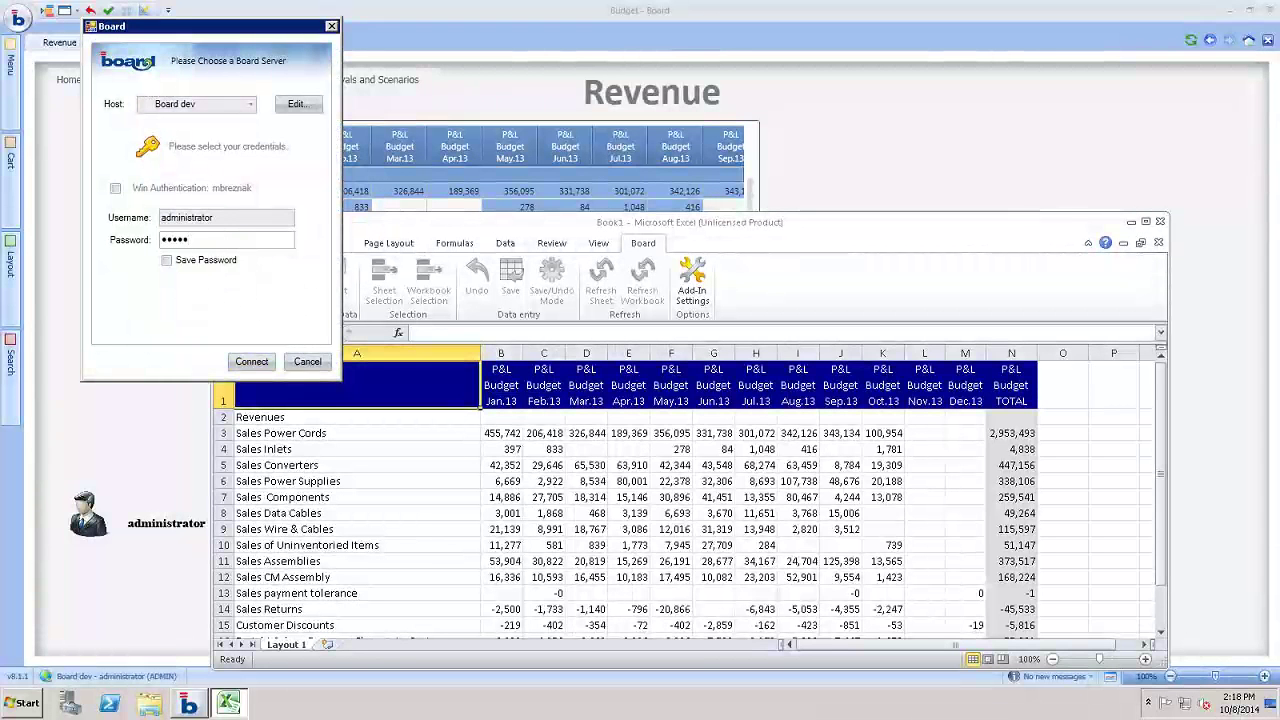
key("Return")
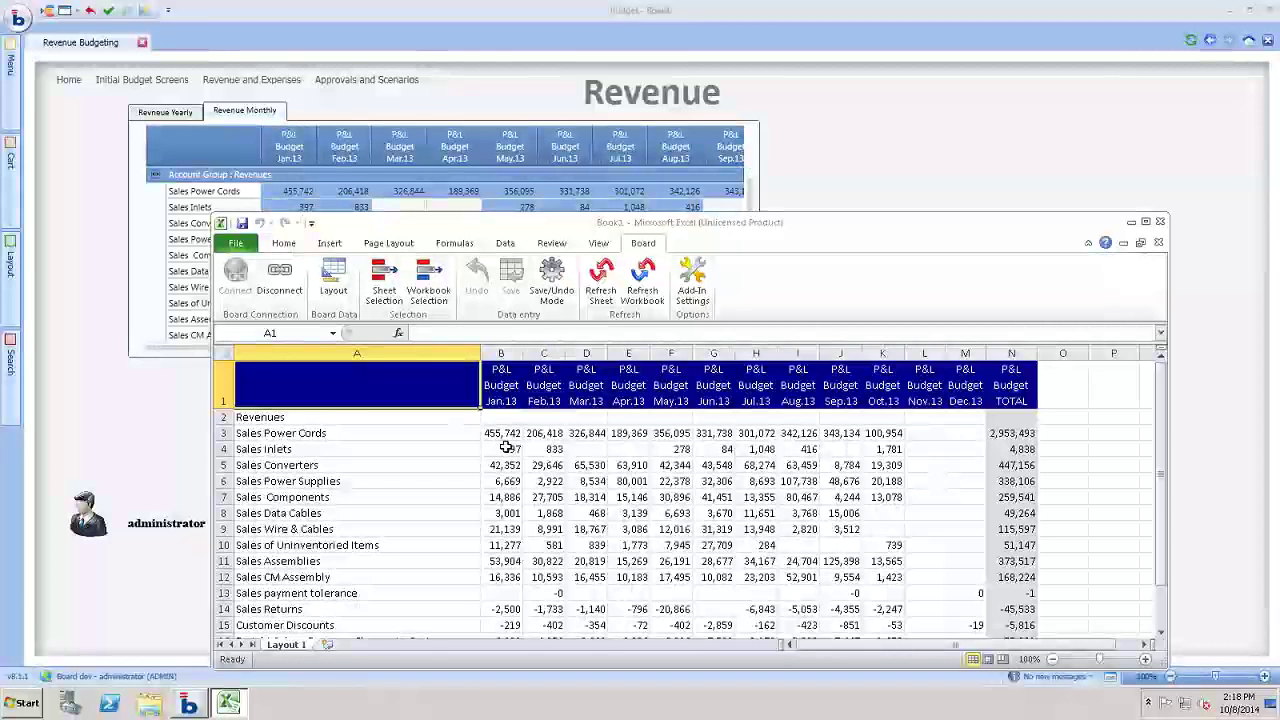
Enable Save/Undo Mode, set the Jan.13 budget of Sales Power Cords to 500000, and save the entry to Board.
left_click(551, 280)
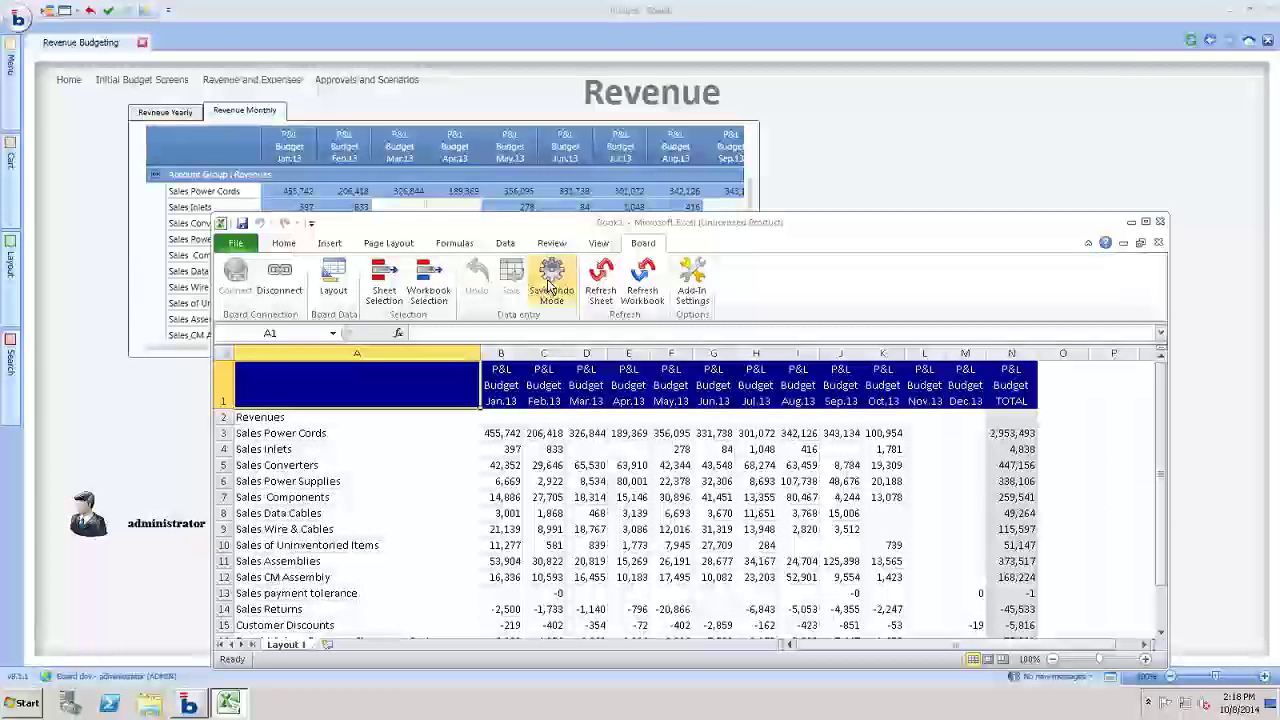
left_click(500, 433)
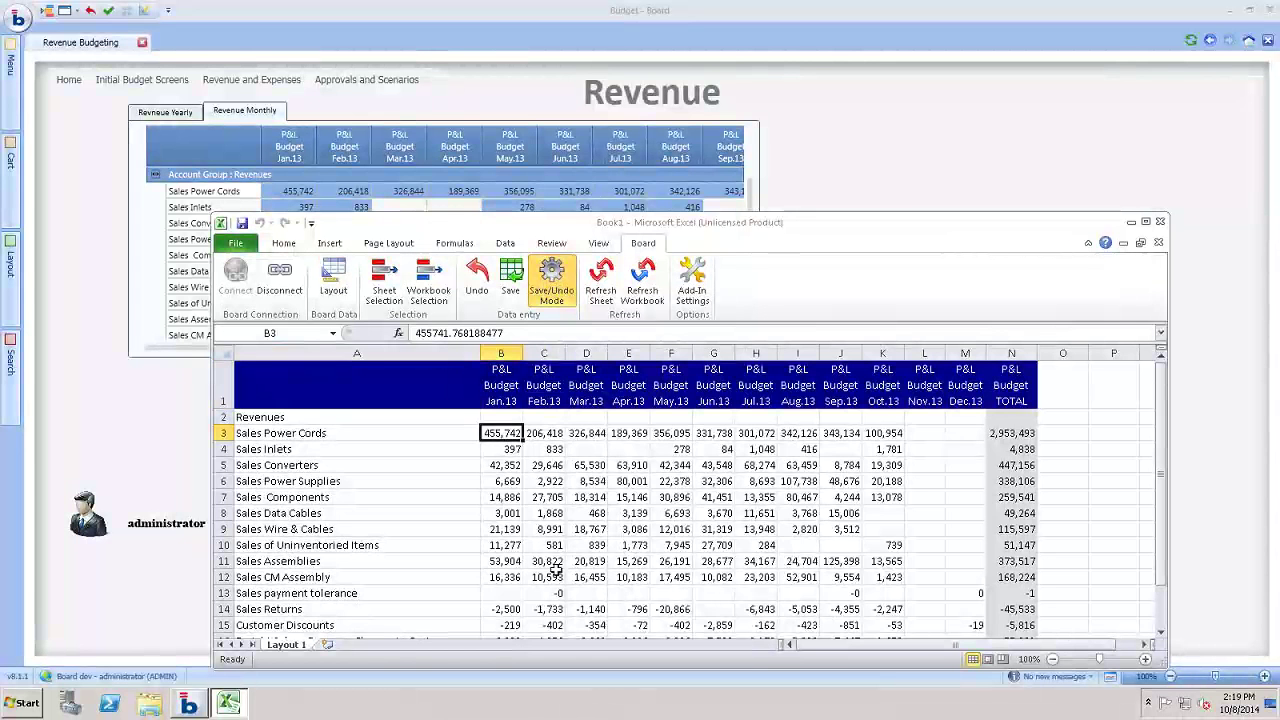
type("500000")
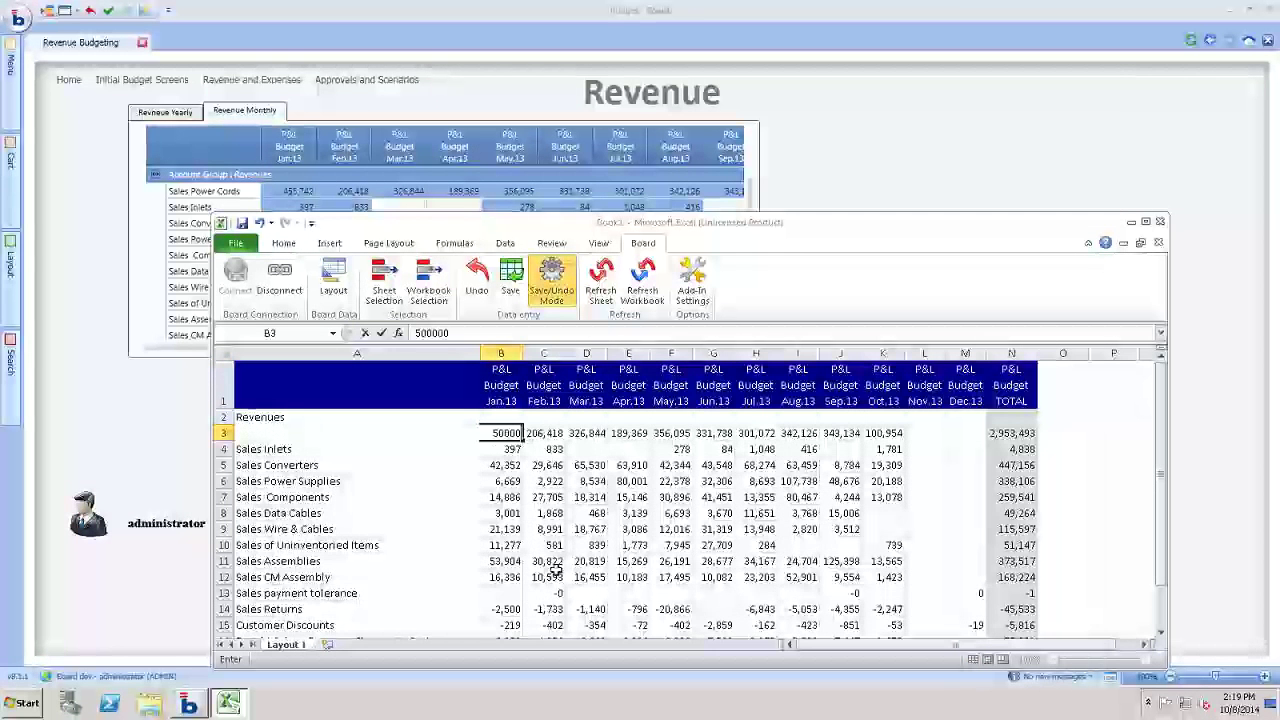
key("Tab")
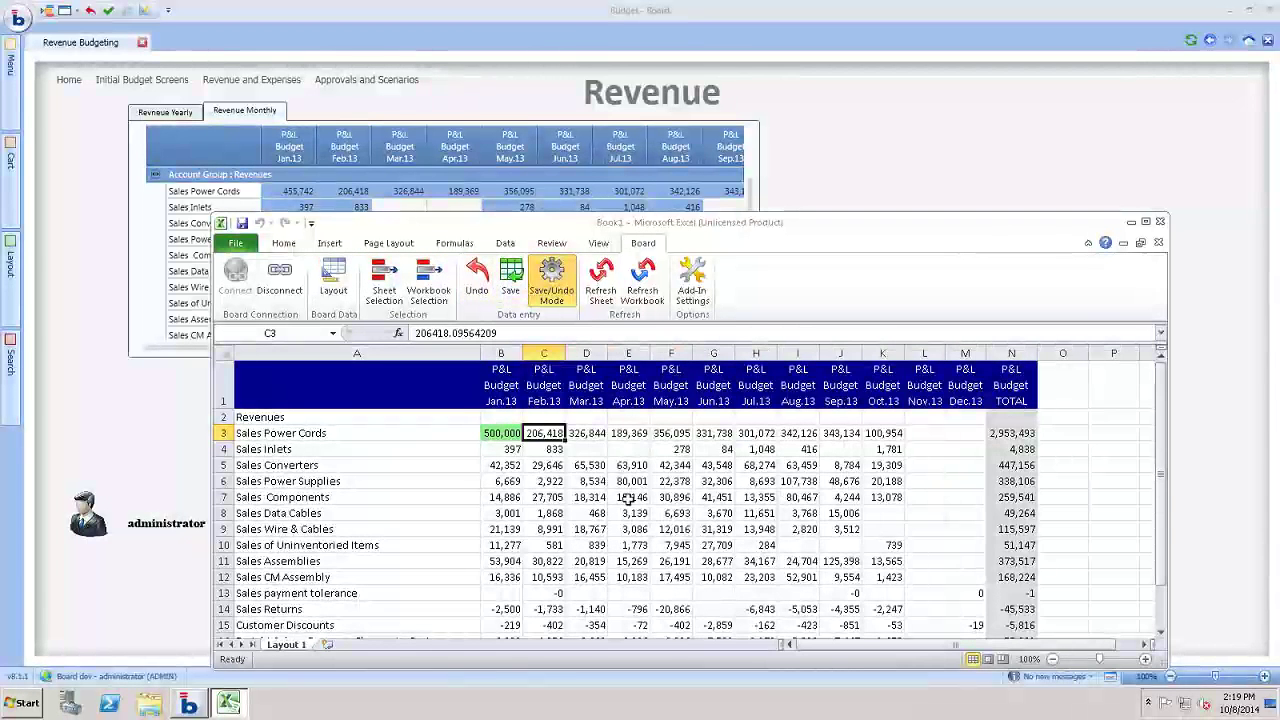
scroll(757, 471, "down", 3)
scroll(757, 471, "up", 3)
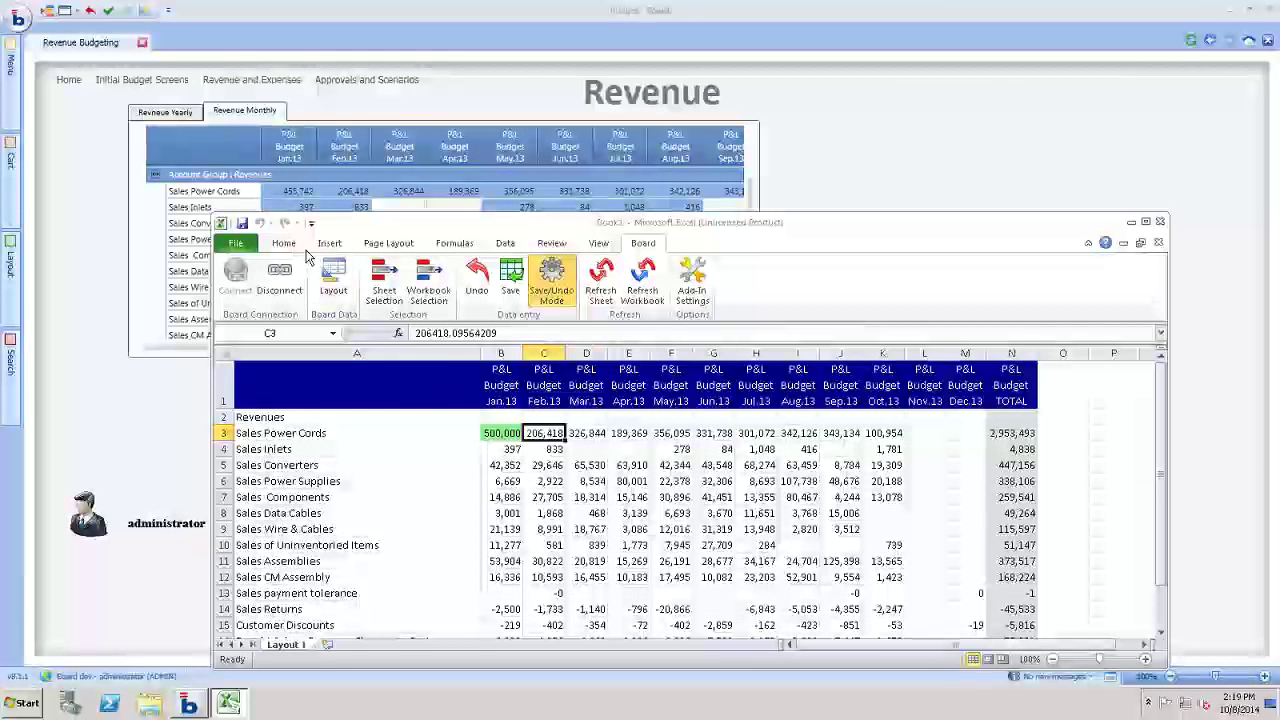
left_click(515, 286)
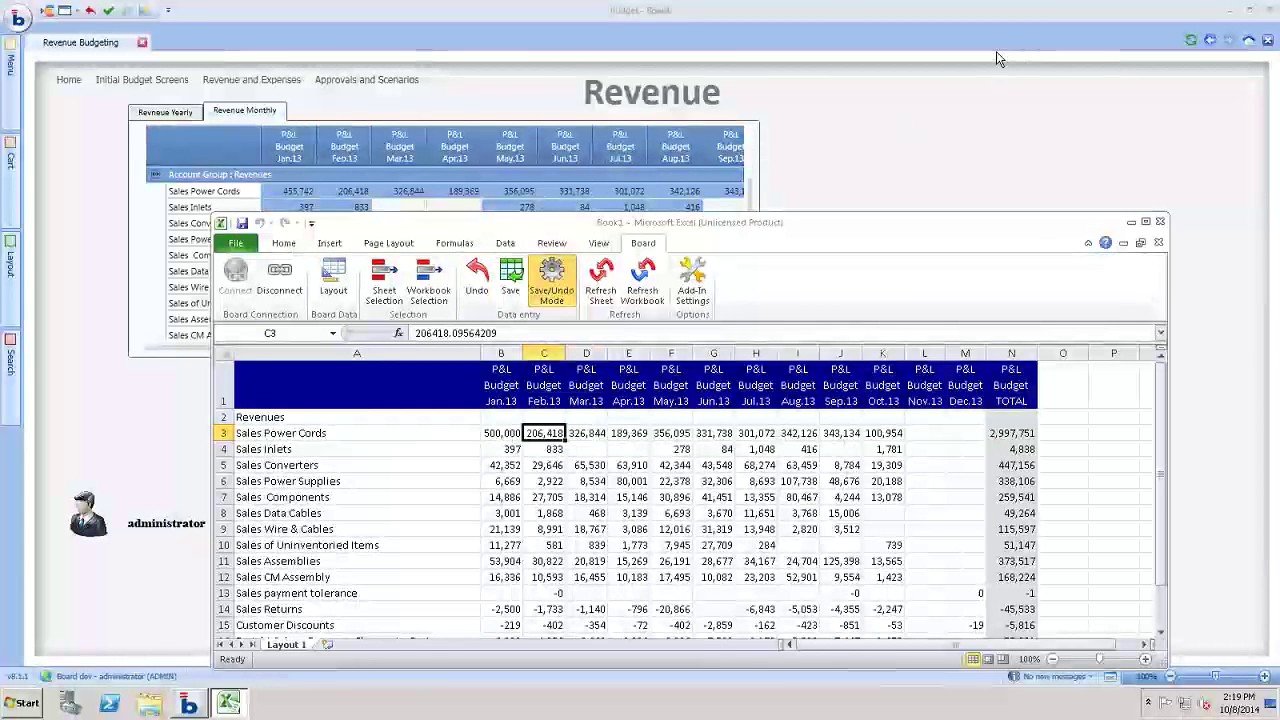
Check the Jan.13 Sales Power Cords figure in Board, return to Excel, and close the workbook without saving it.
left_click(940, 125)
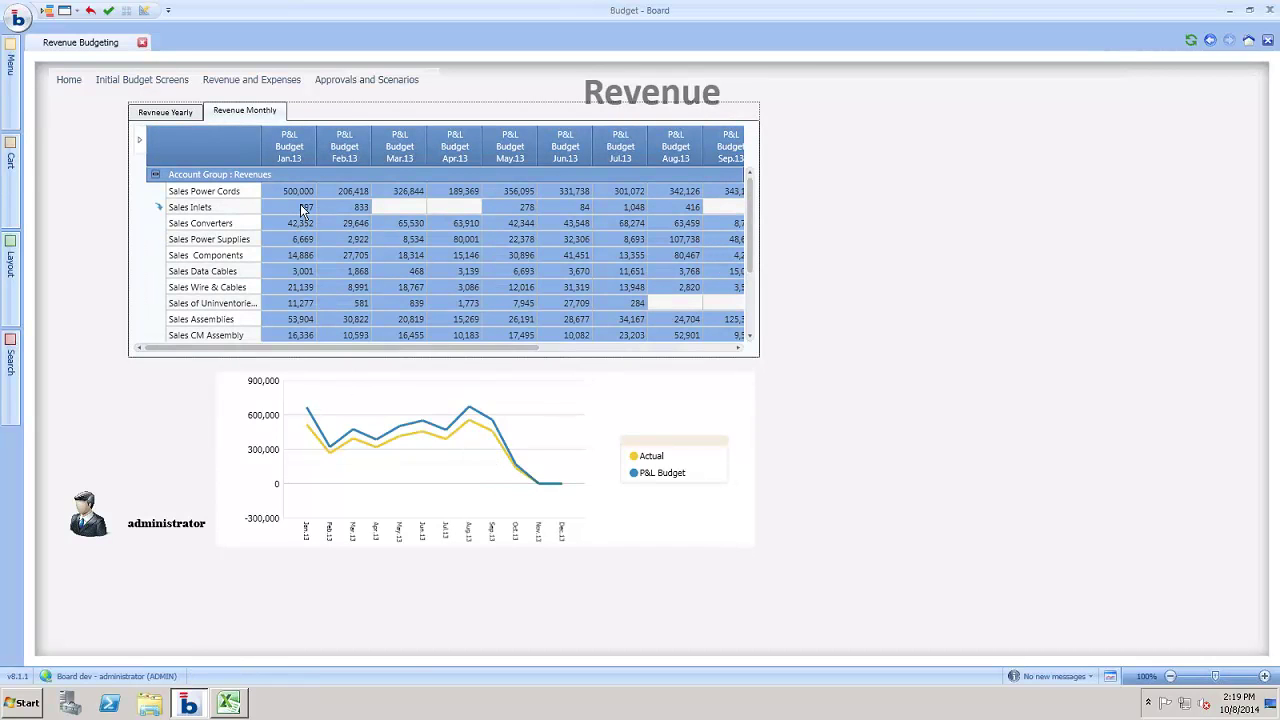
left_click(228, 704)
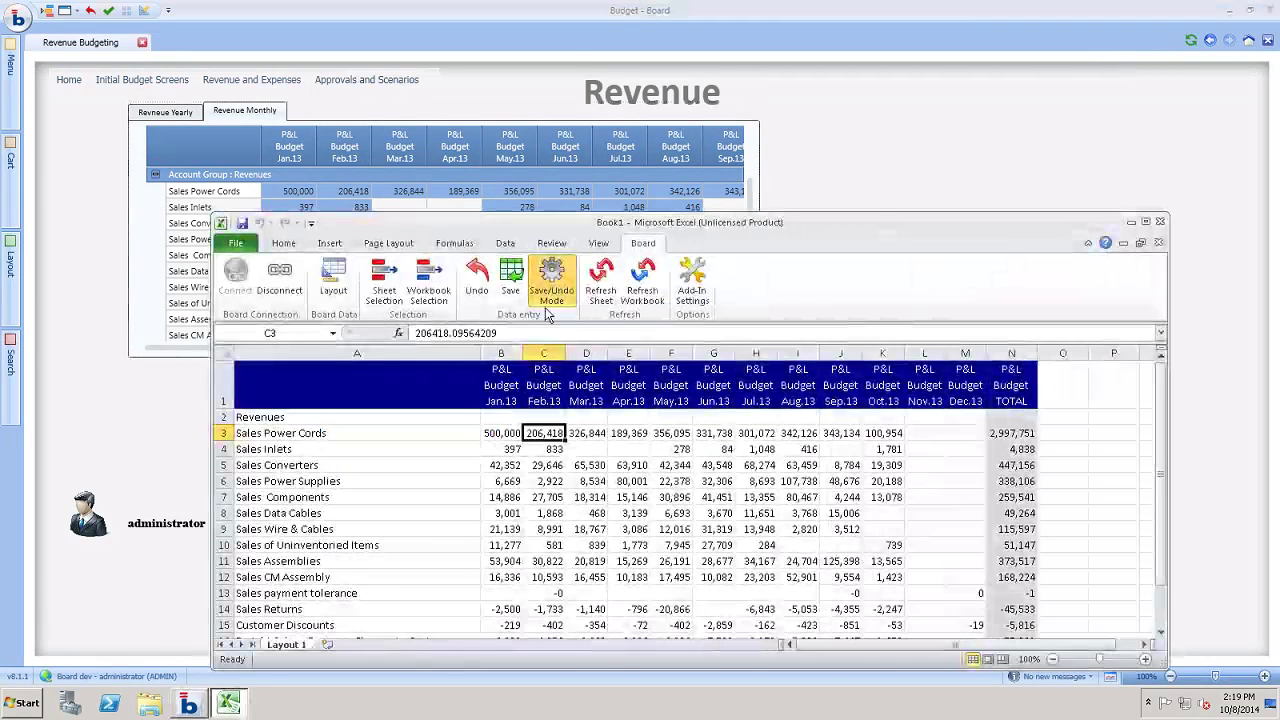
left_click_drag(680, 218, 780, 168)
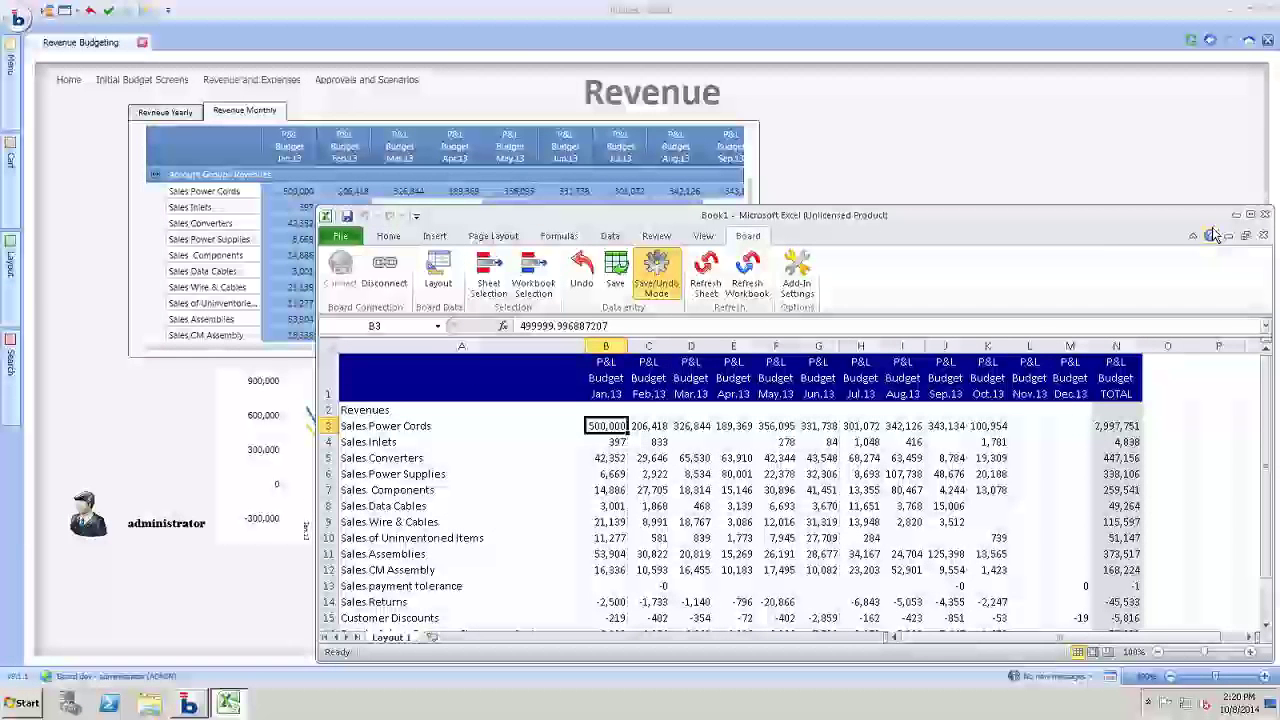
left_click_drag(1102, 236, 955, 223)
left_click(1117, 201)
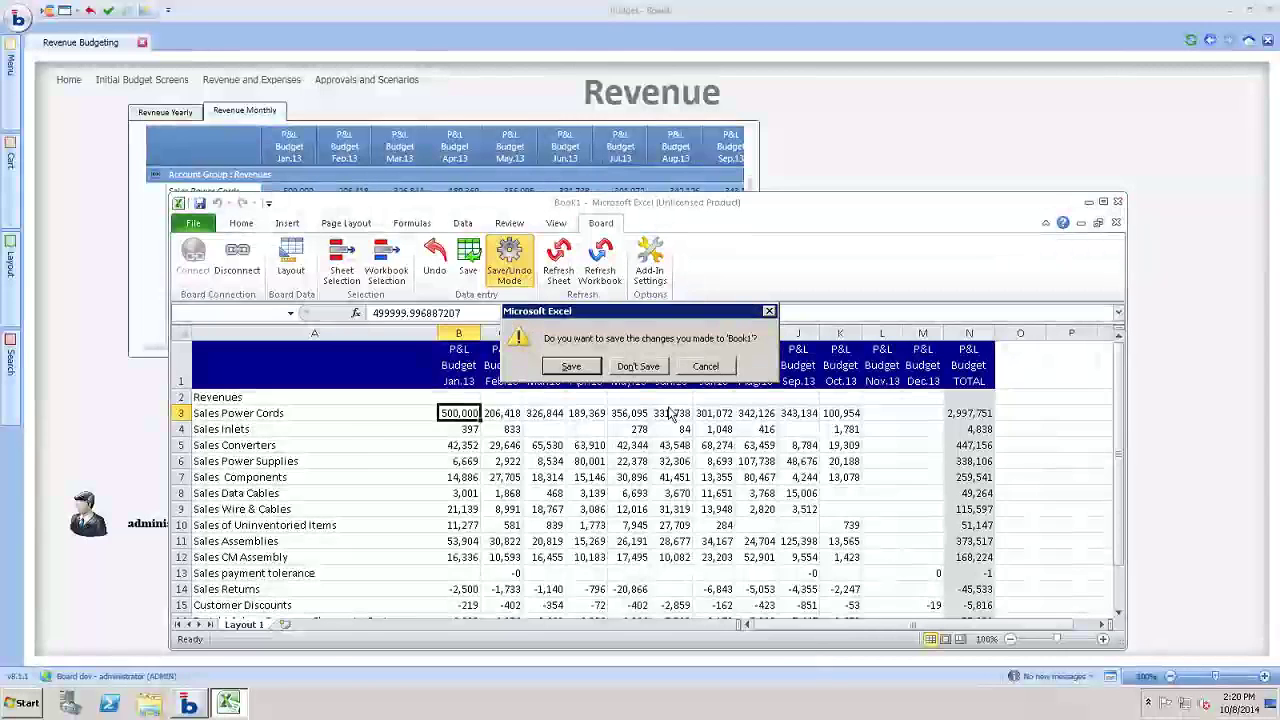
left_click(647, 368)
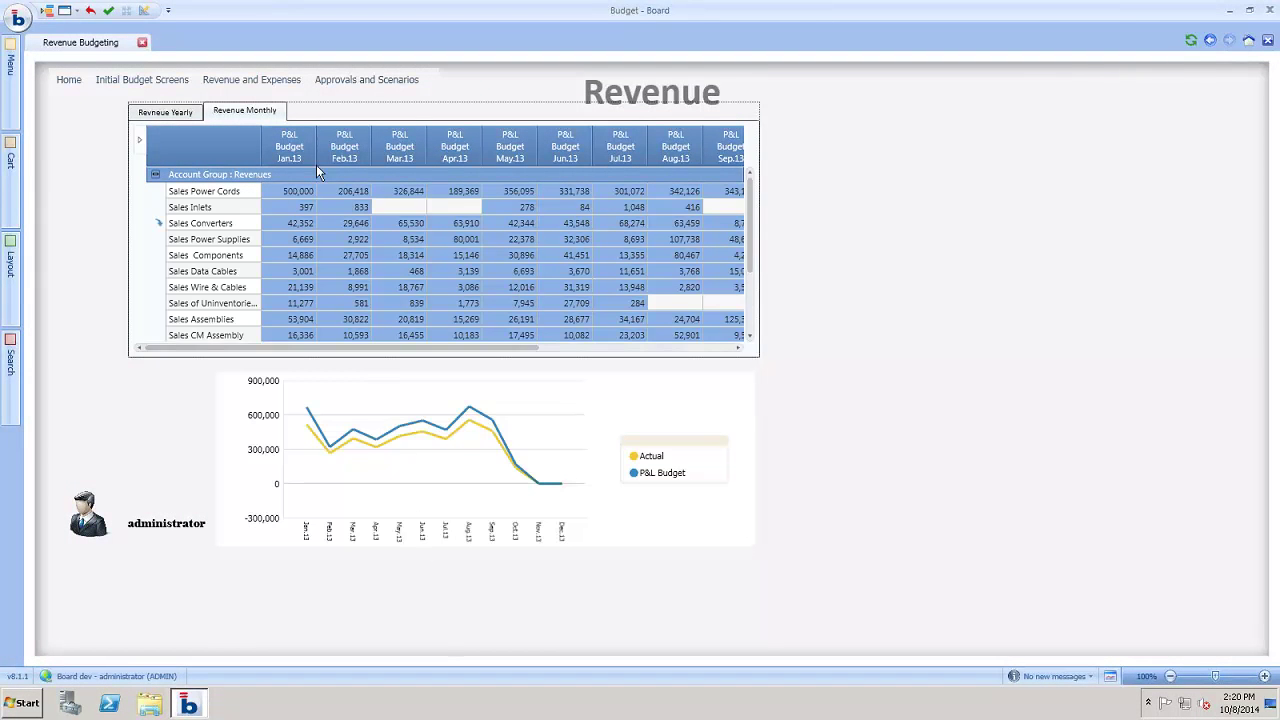
Open the Expense Budgeting screen and review the cost of sales lines in the yearly and monthly expense tables.
left_click(257, 80)
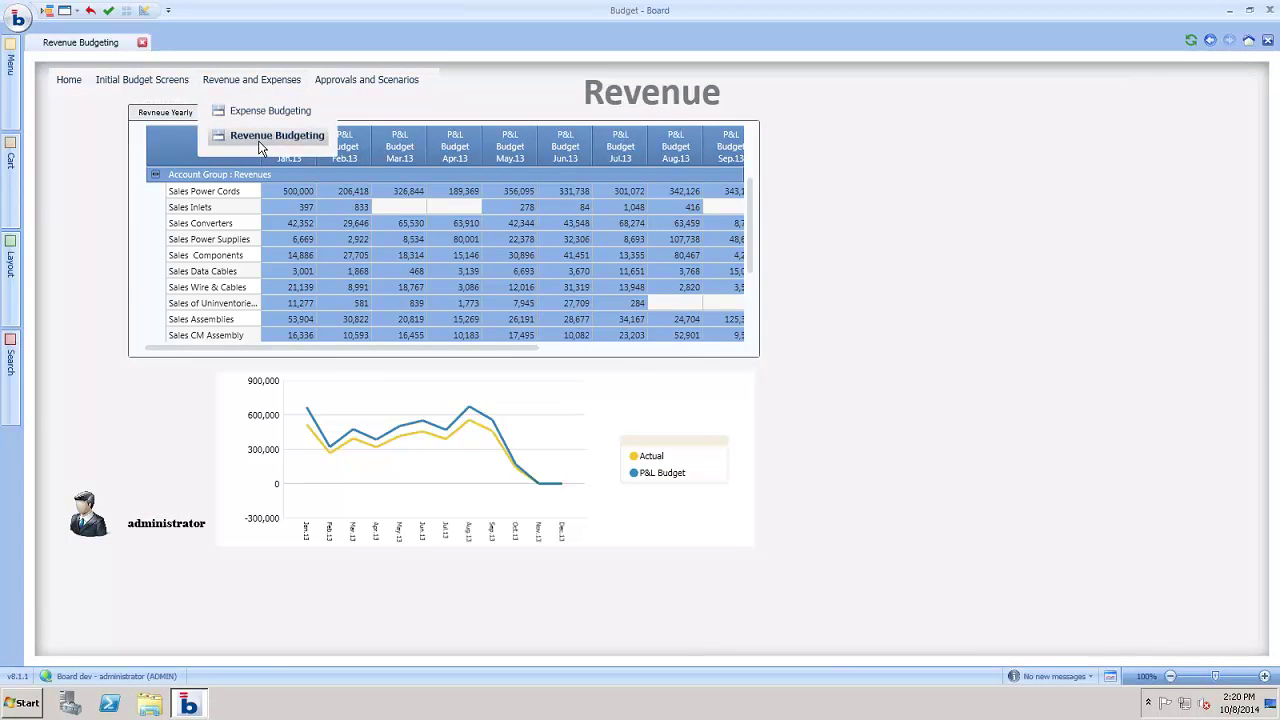
left_click(268, 113)
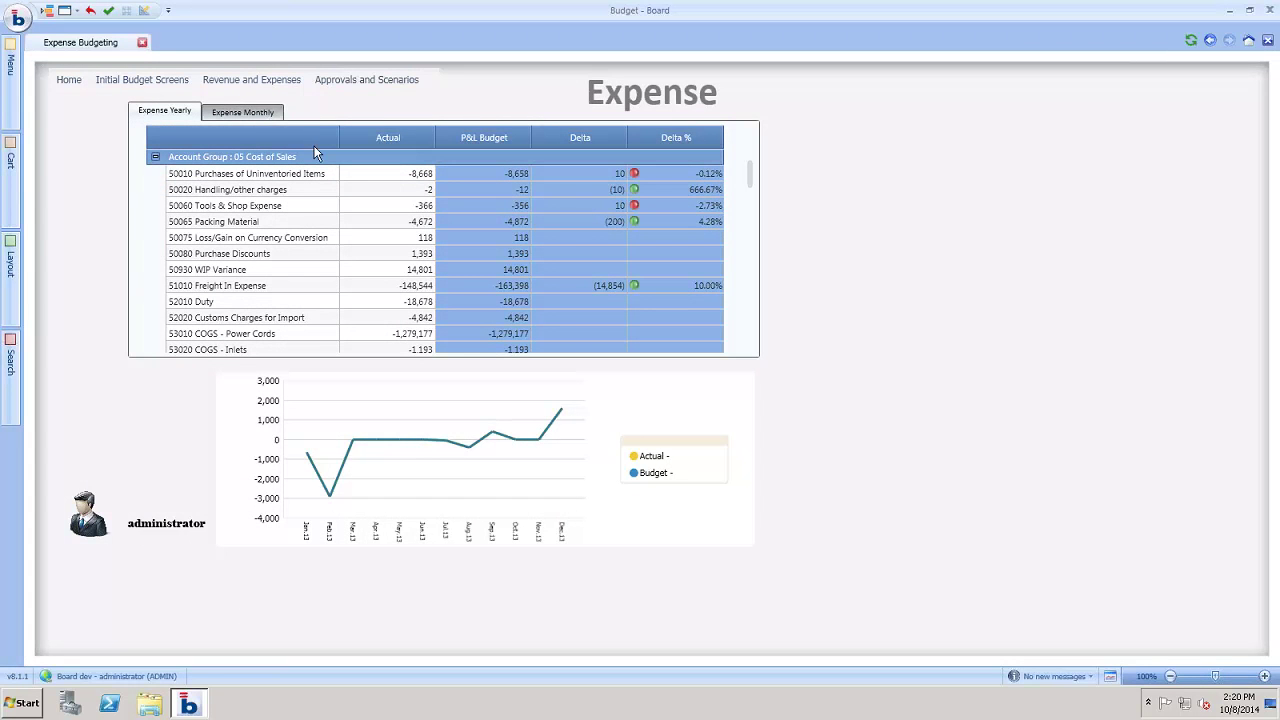
left_click(242, 112)
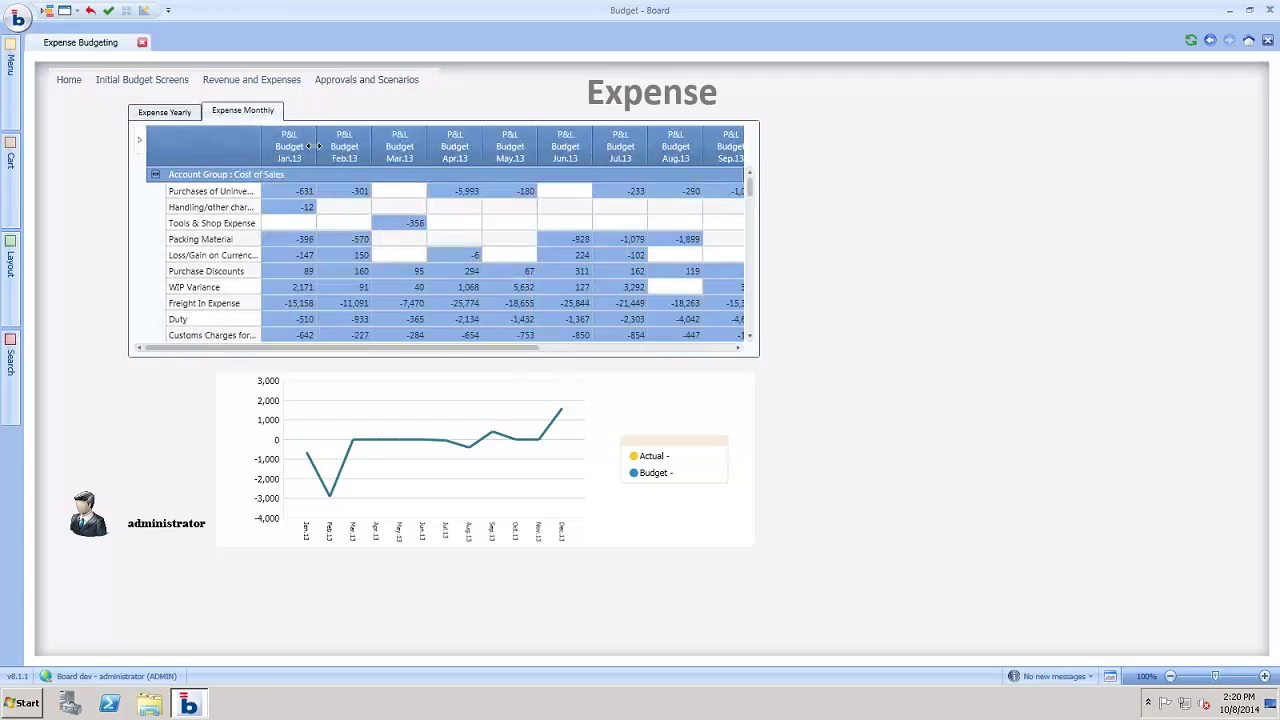
left_click(171, 111)
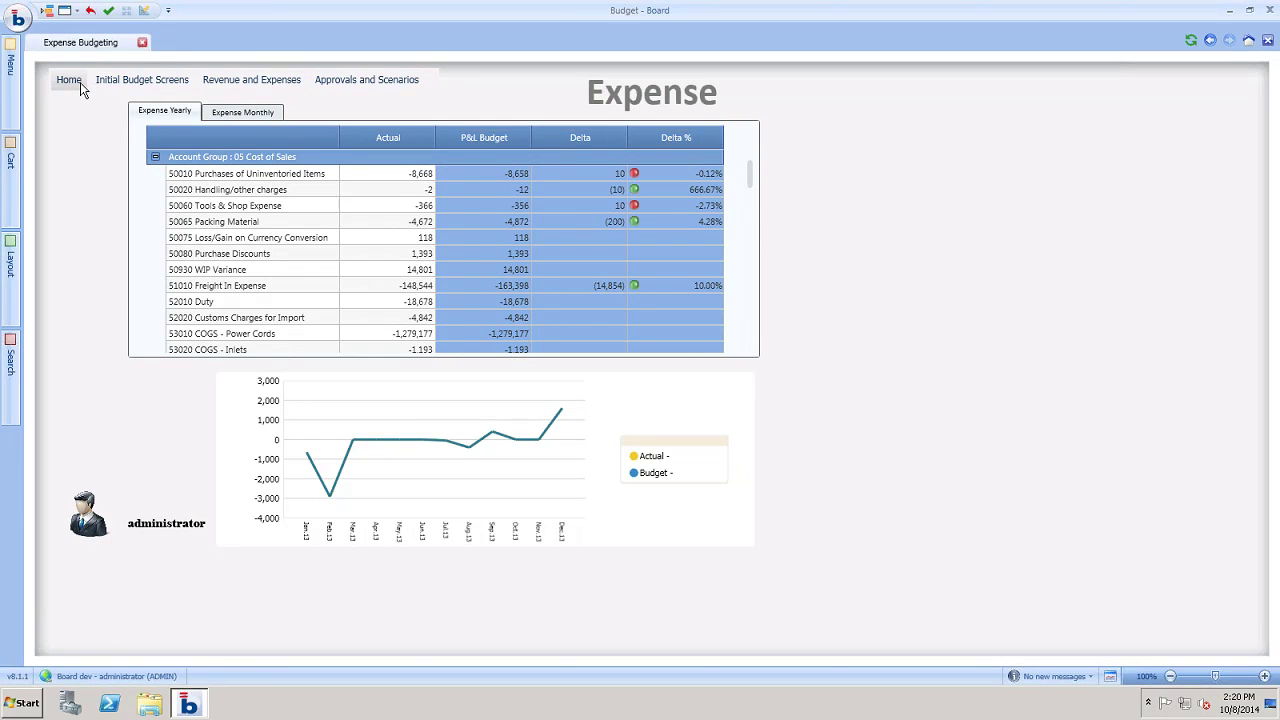
Open the Dynamic Variables screen and inspect the row and column axes of its table layout, leaving the layout unchanged.
left_click(128, 80)
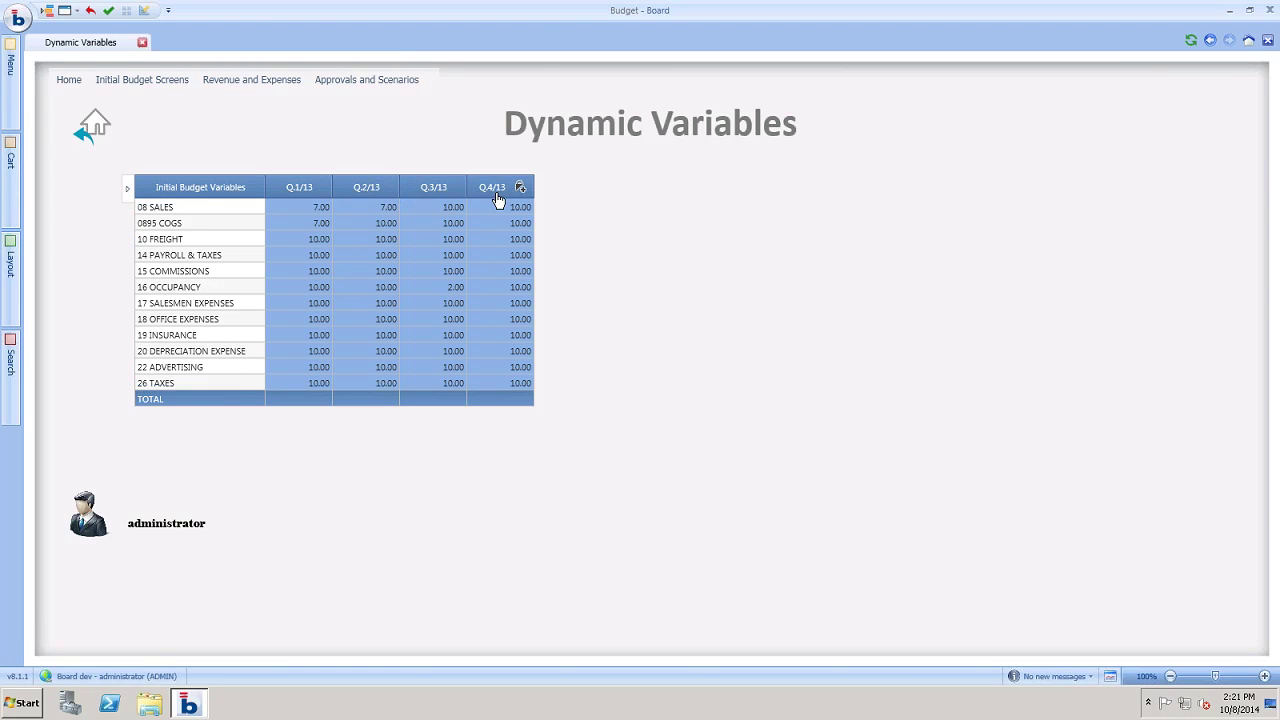
right_click(403, 239)
left_click(433, 263)
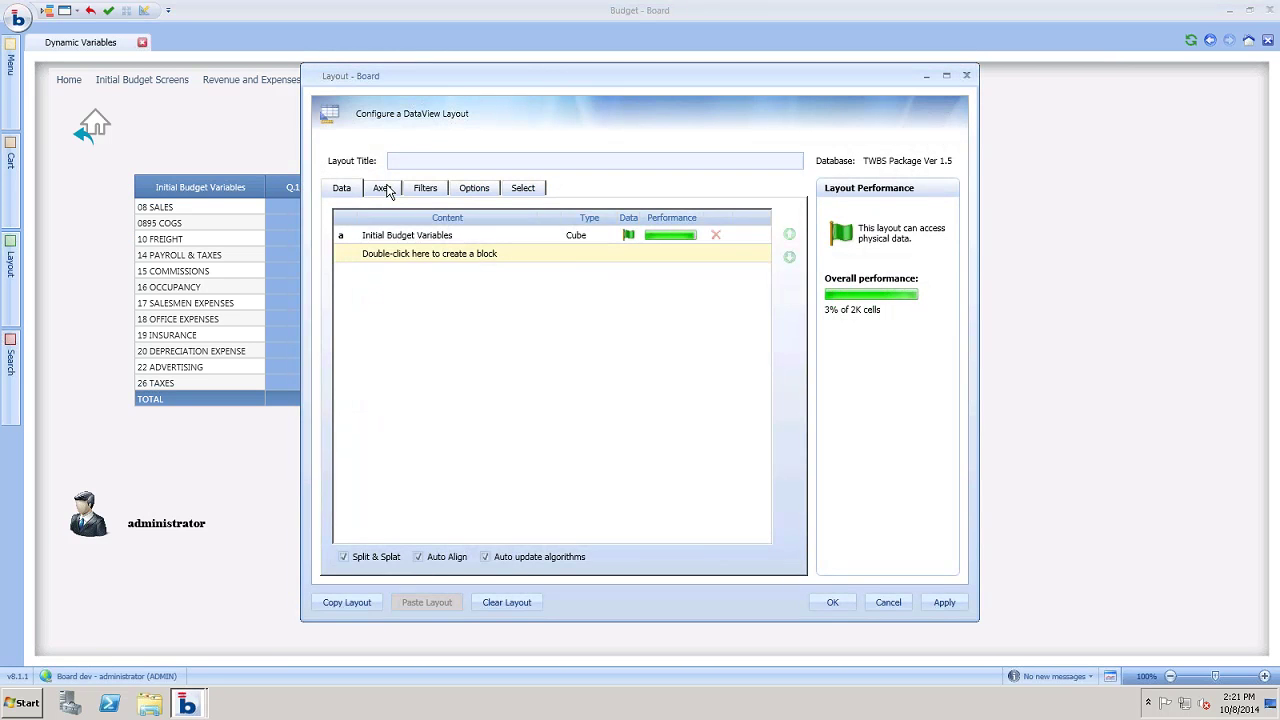
left_click(386, 188)
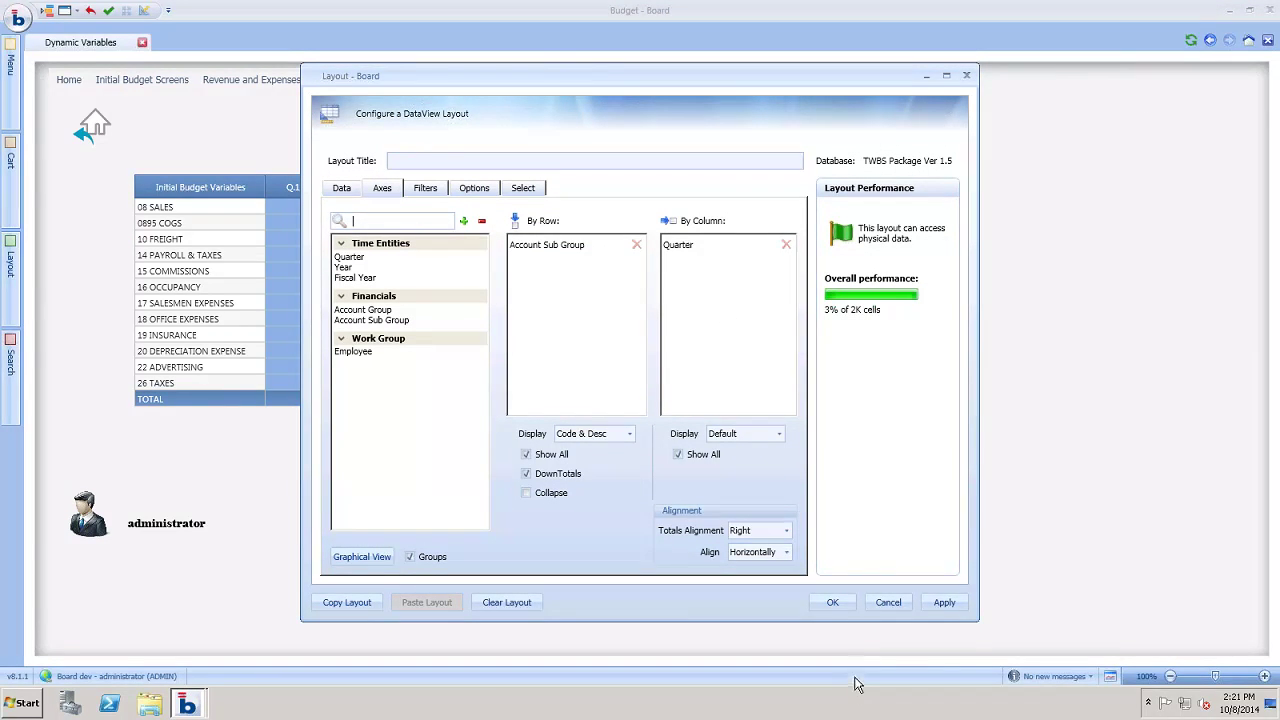
left_click(899, 609)
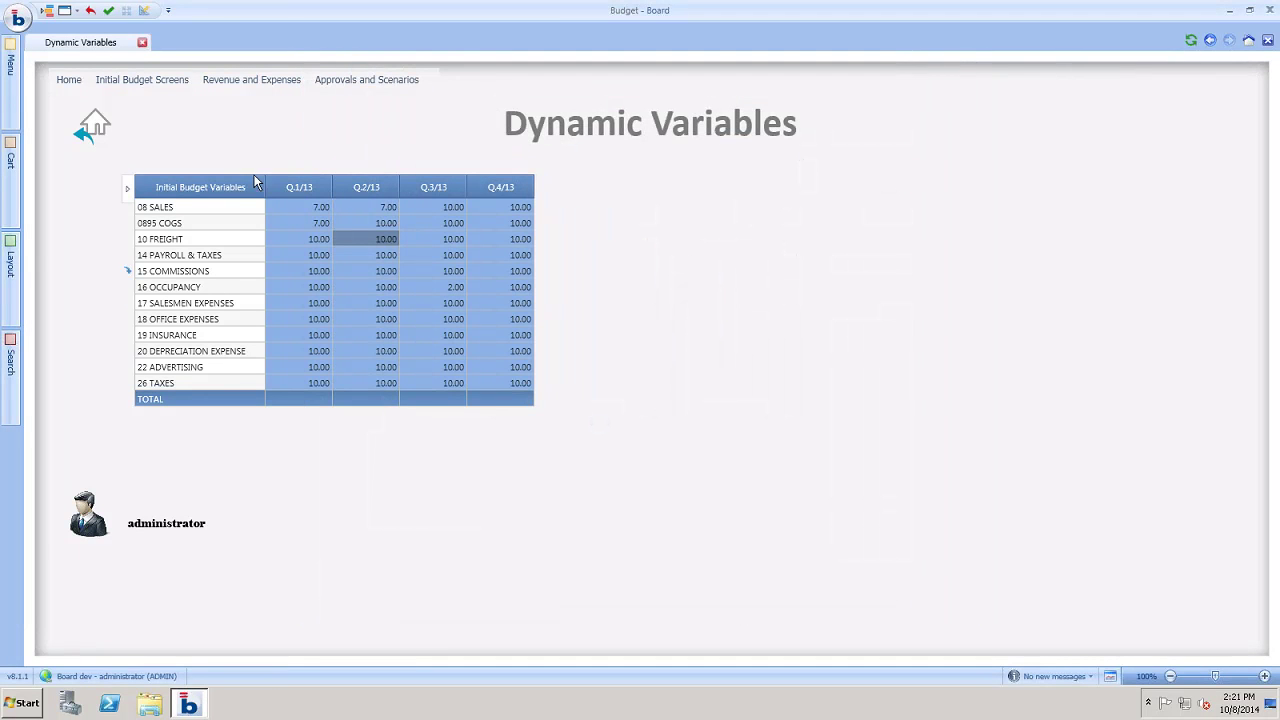
Return to the Expense Budgeting screen and compare the monthly expense budget with the yearly view.
left_click(228, 80)
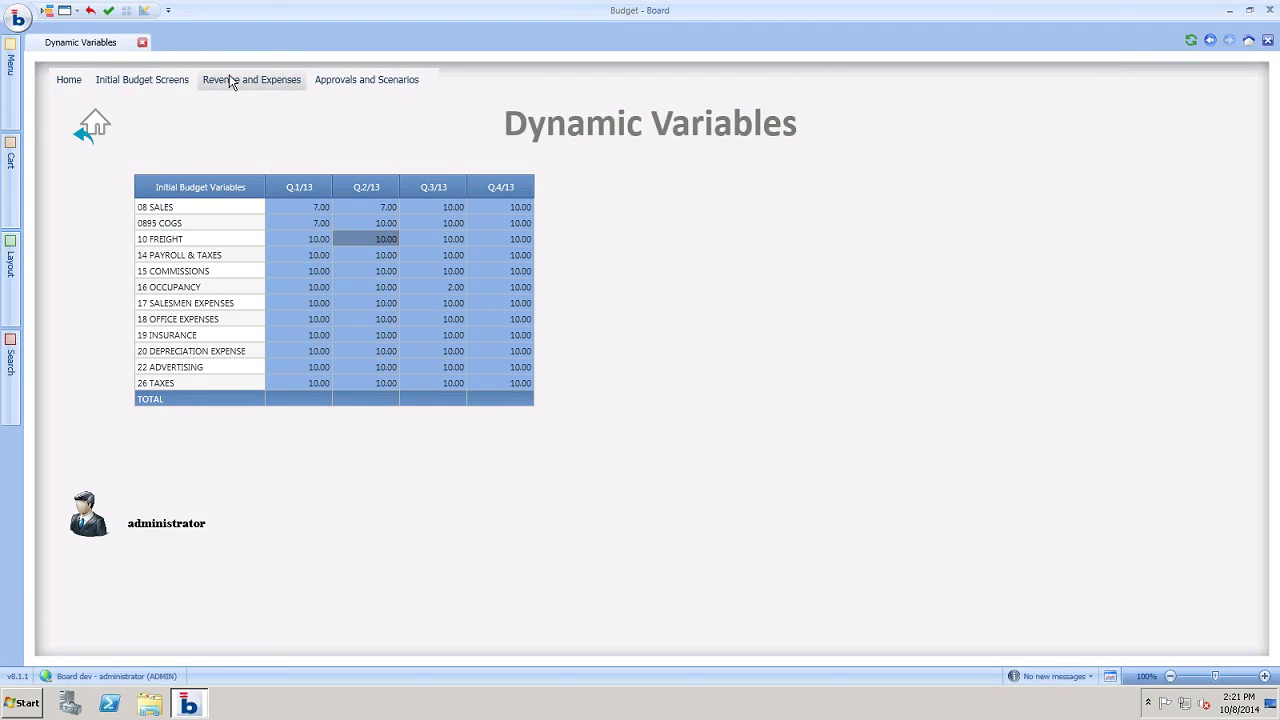
left_click(253, 117)
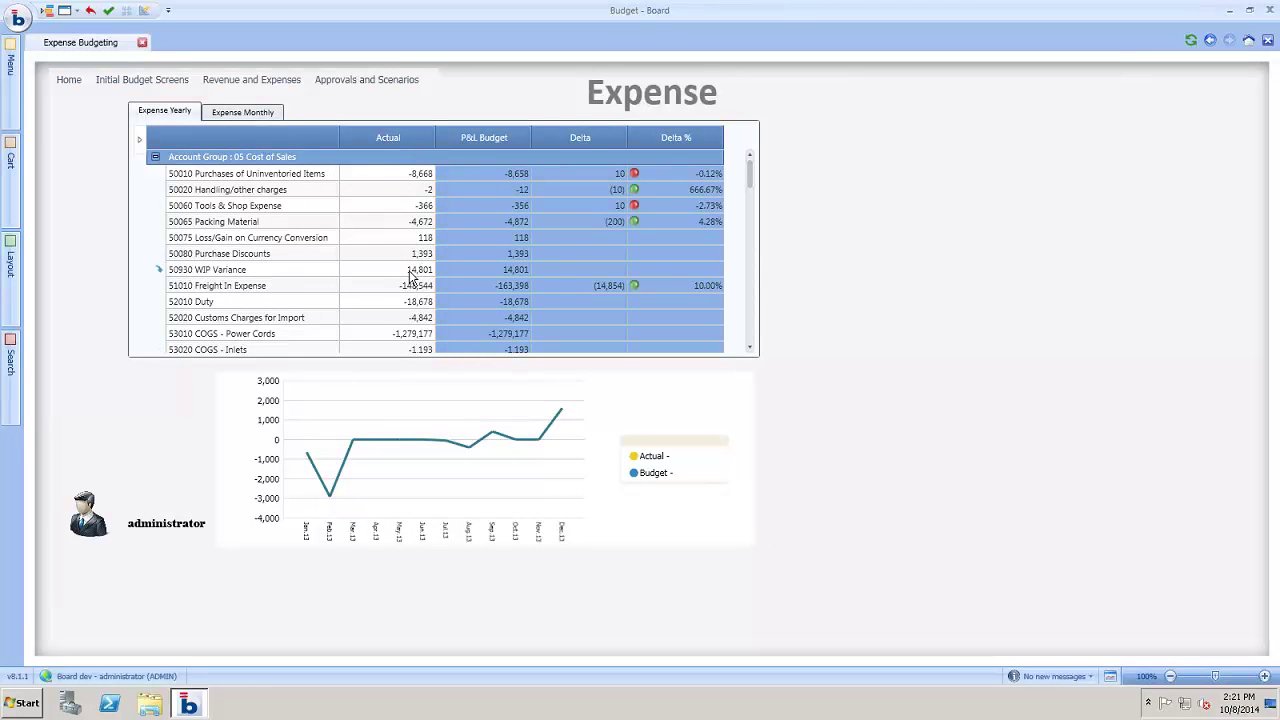
left_click(242, 112)
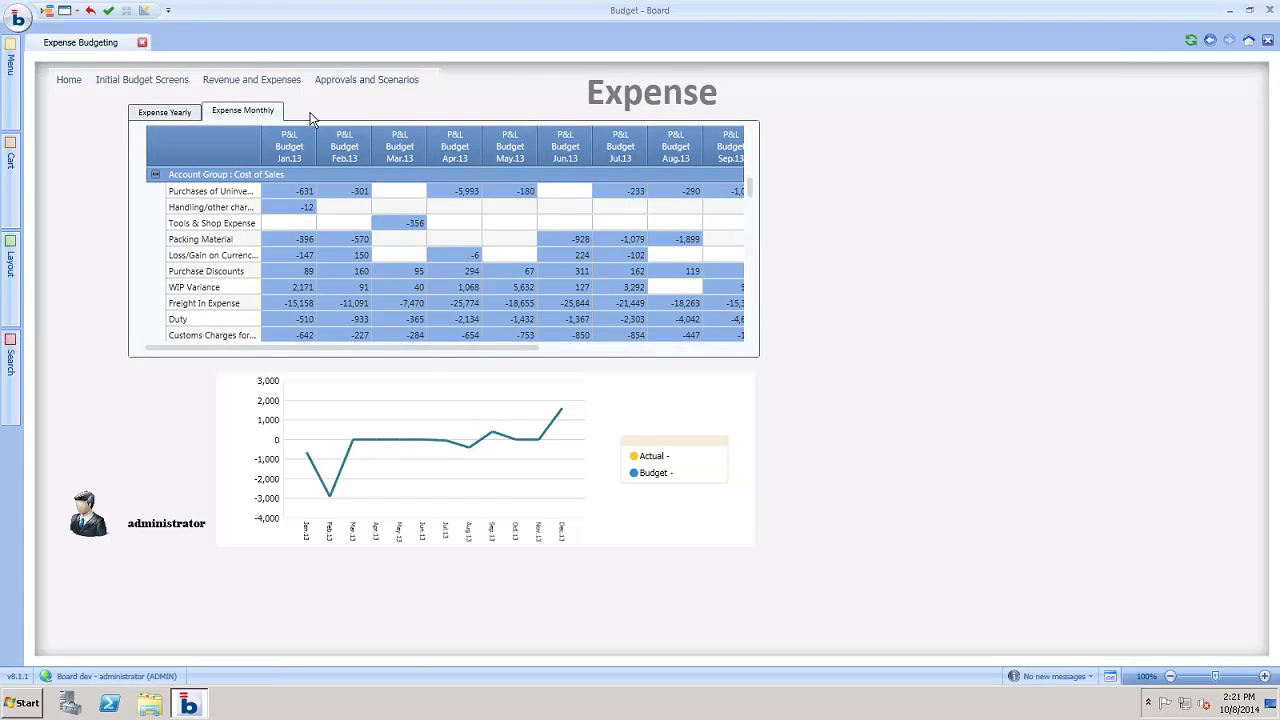
left_click(190, 112)
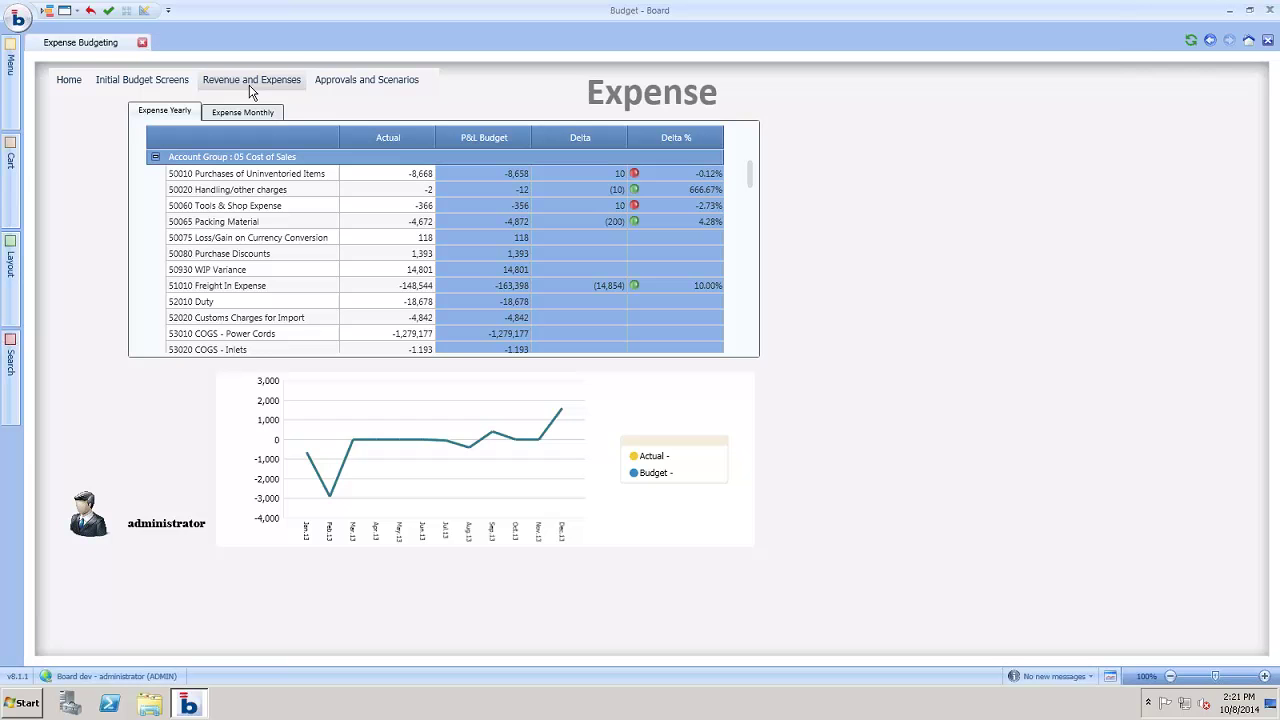
Open the Approvals screen under Approvals and Scenarios to review the budget status of each account group.
left_click(368, 81)
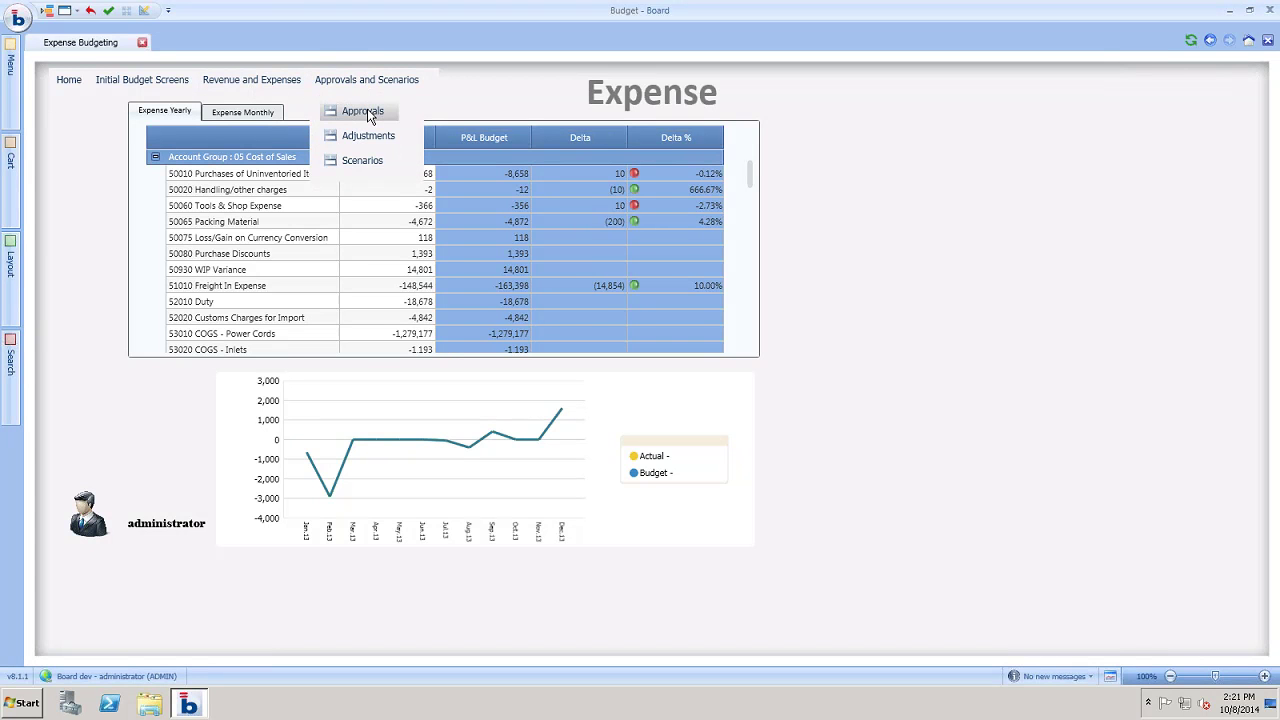
left_click(366, 113)
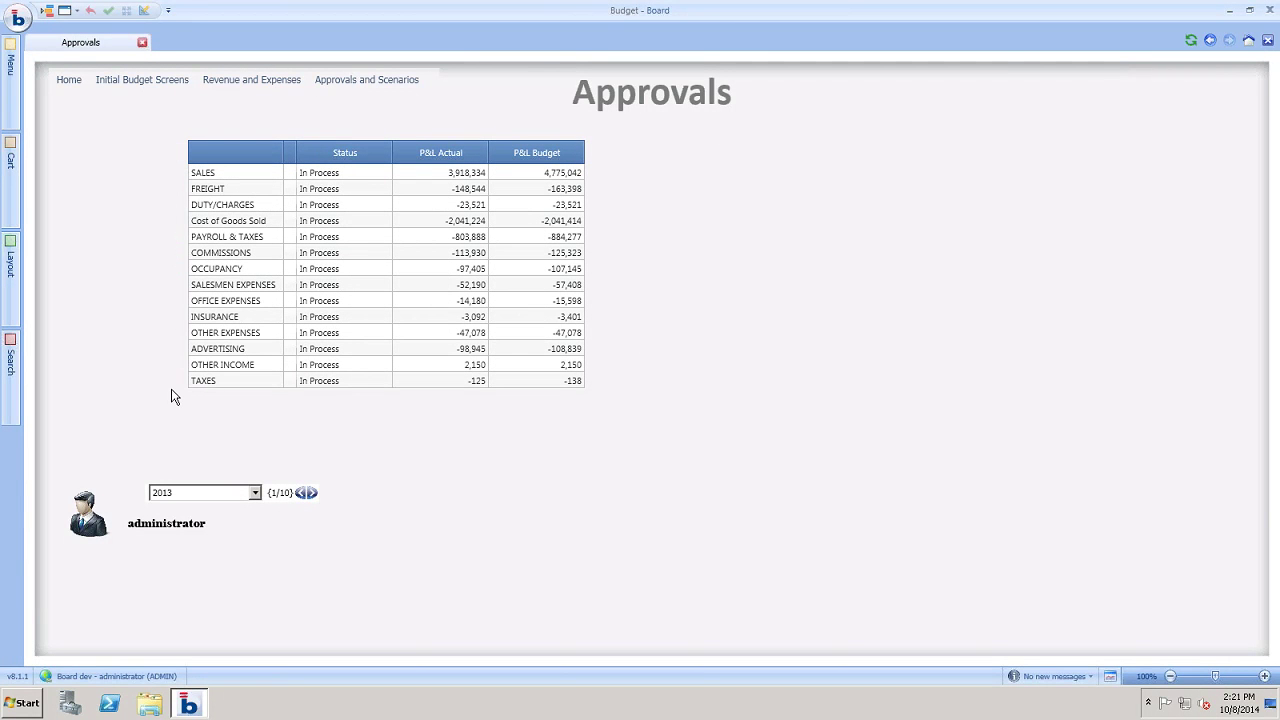
Approve the 2013 budget of the SALES account group on the Approvals screen.
left_click(182, 175)
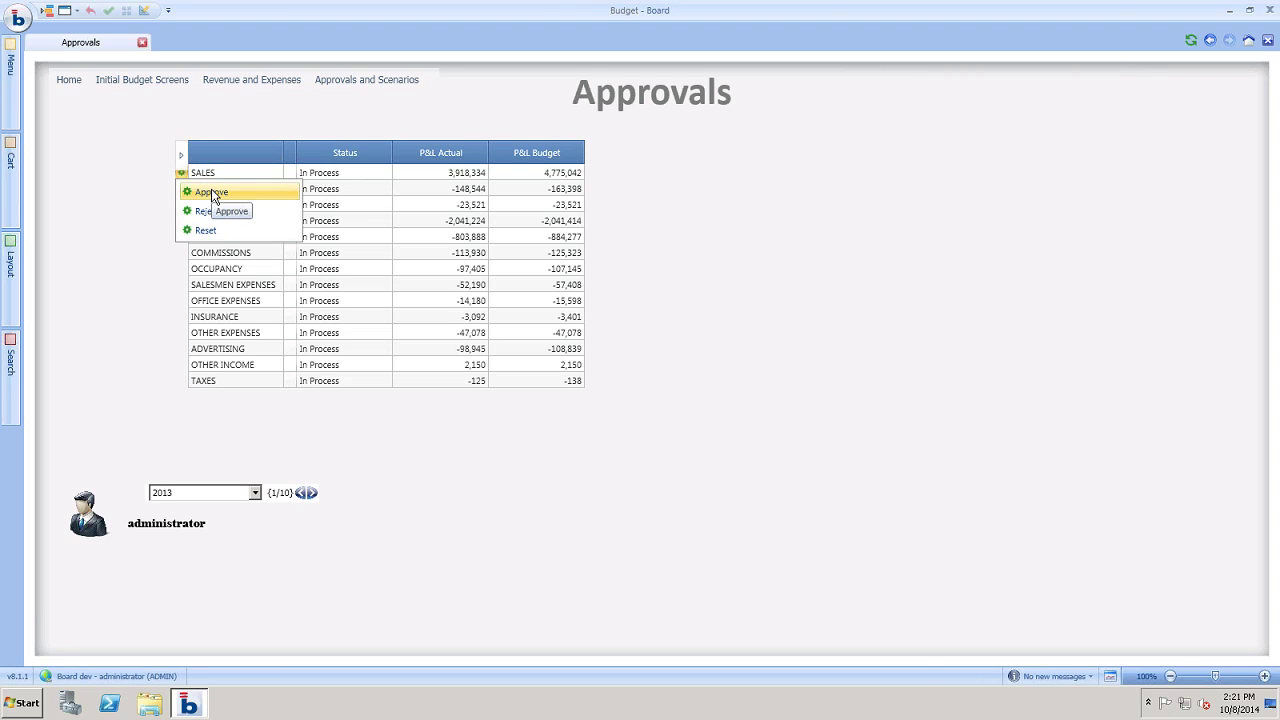
left_click(212, 192)
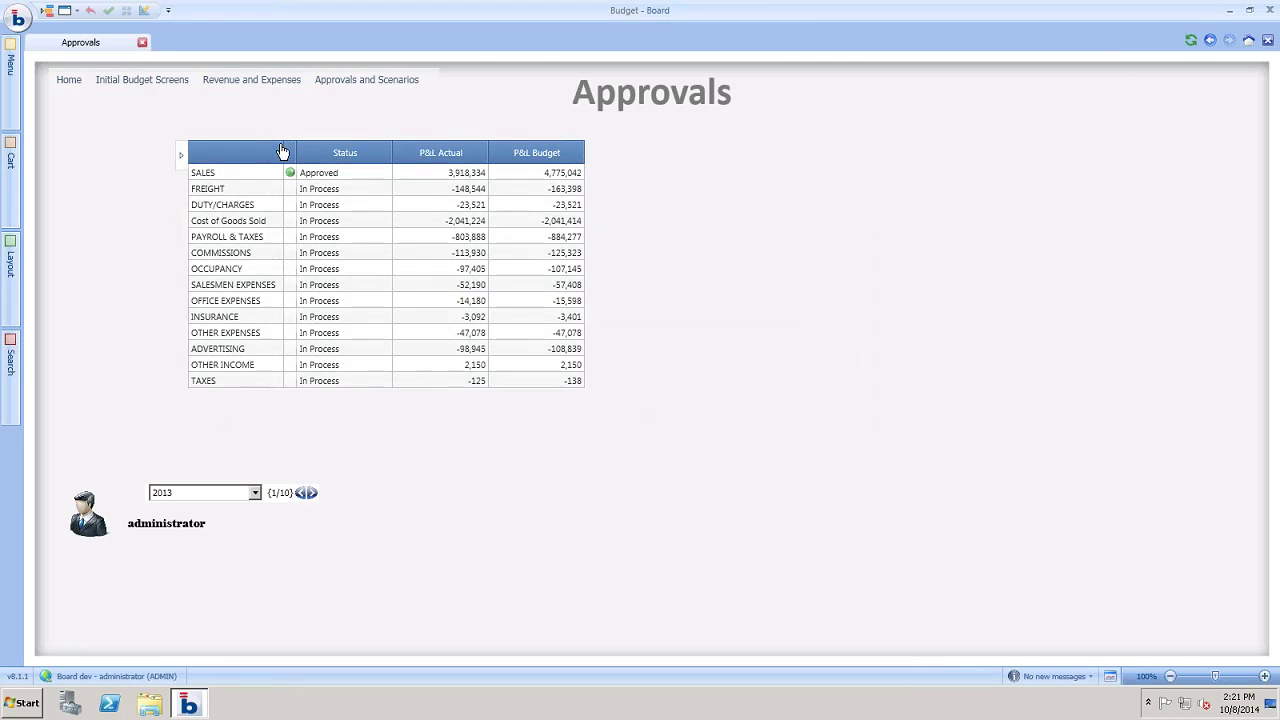
Review the yearly revenue lines on the Revenue Budgeting screen and return to the Approvals screen.
left_click(266, 80)
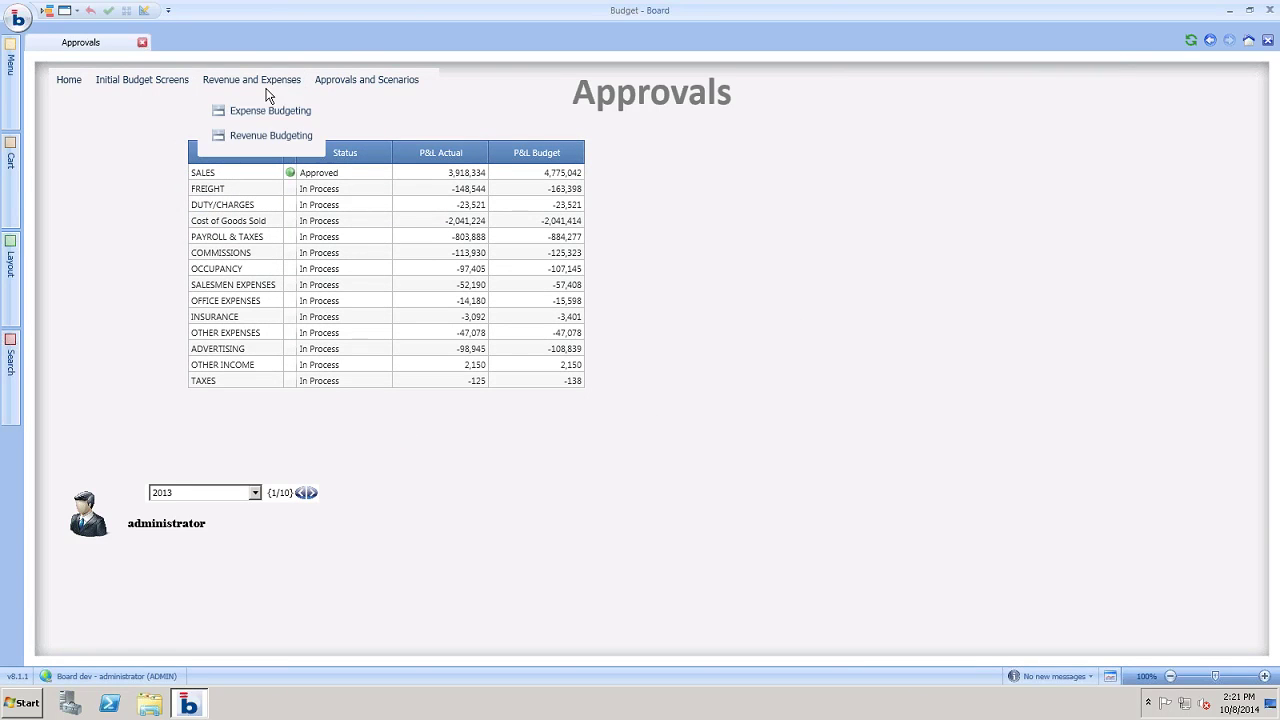
left_click(260, 136)
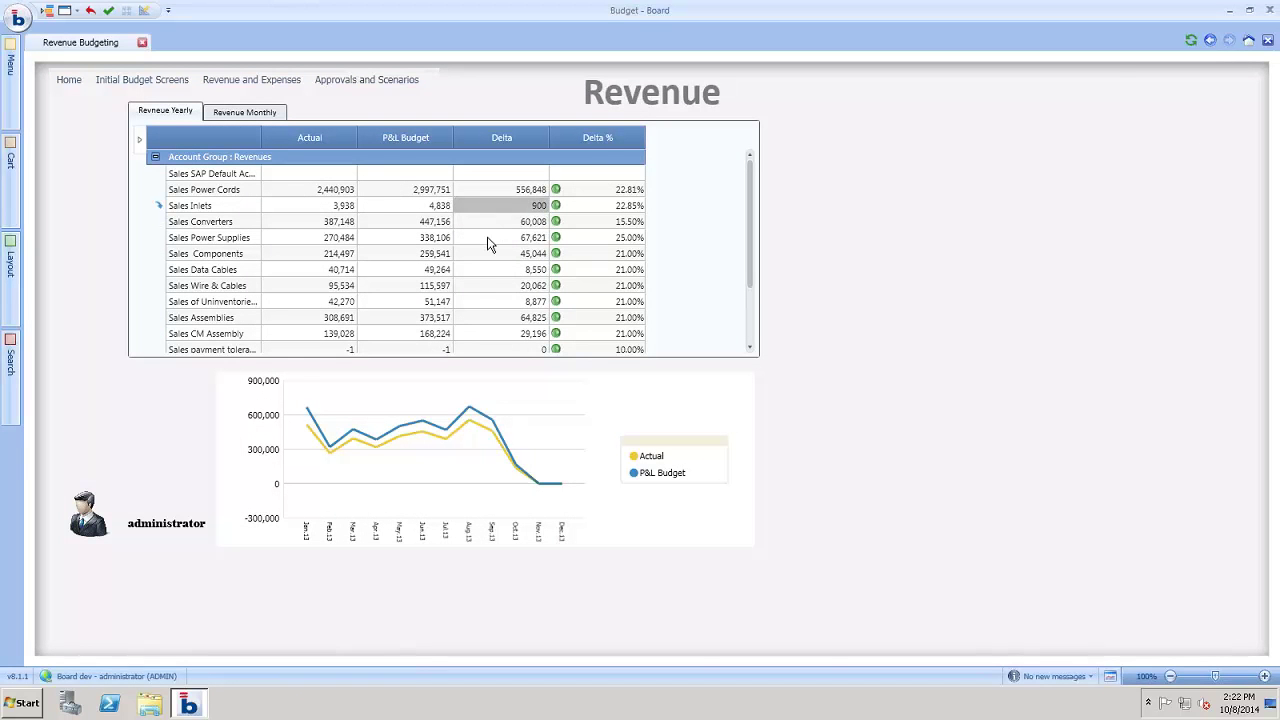
scroll(463, 307, "down", 2)
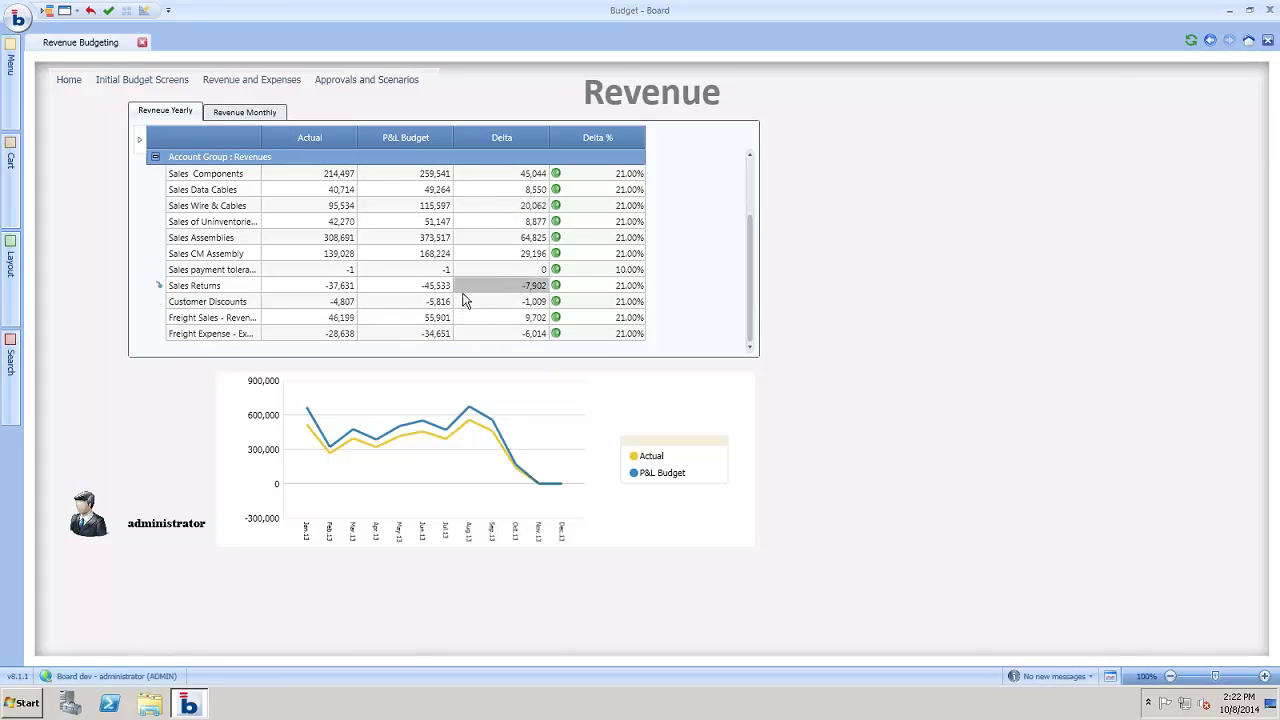
scroll(486, 200, "up", 2)
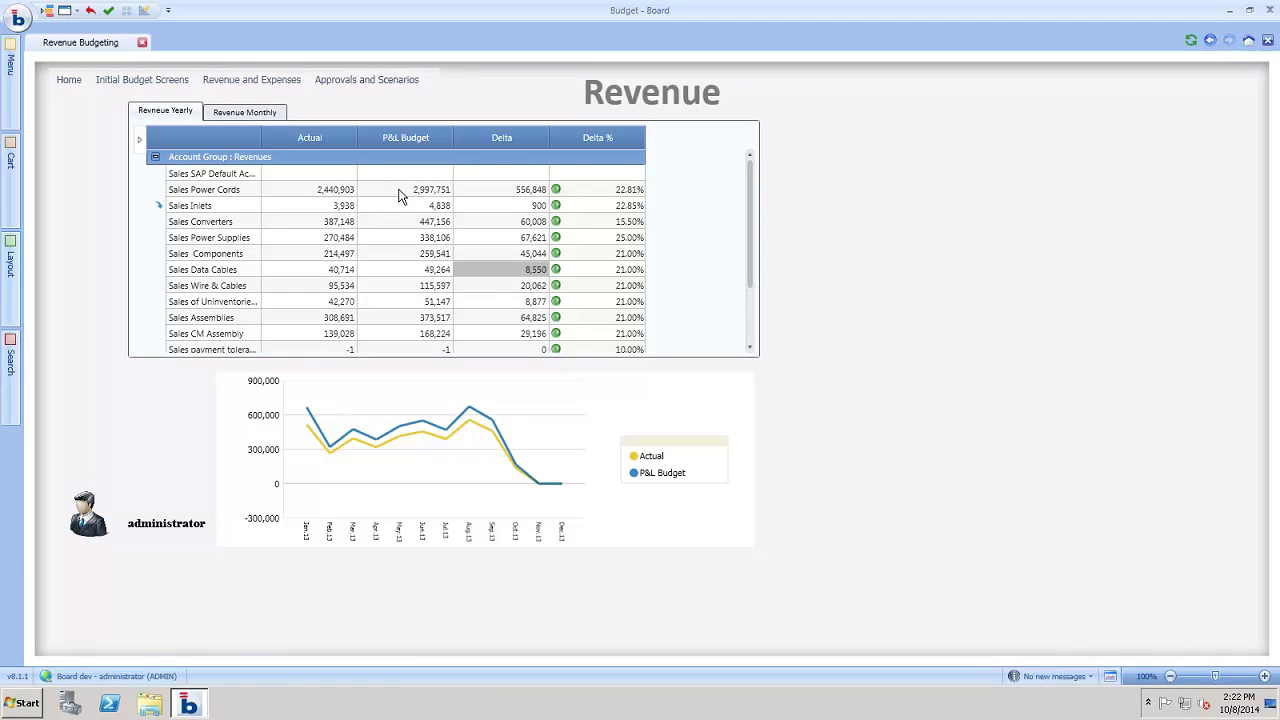
left_click(280, 86)
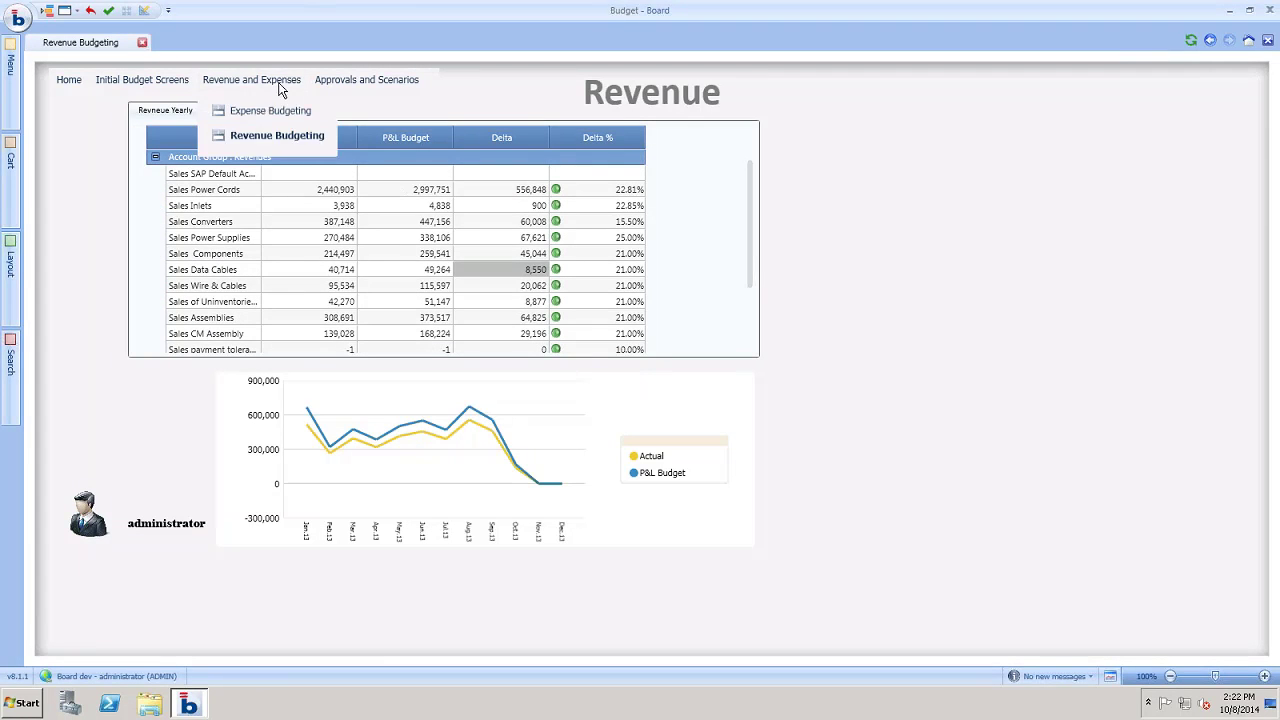
left_click(332, 85)
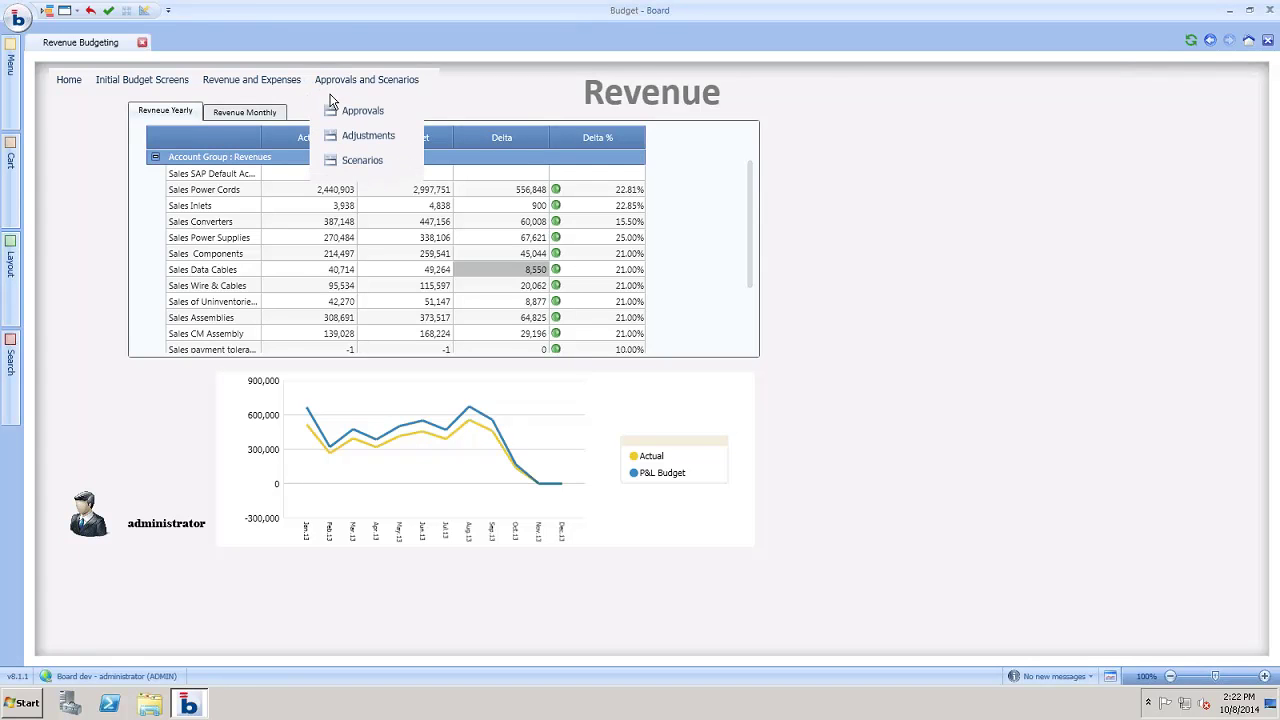
left_click(365, 253)
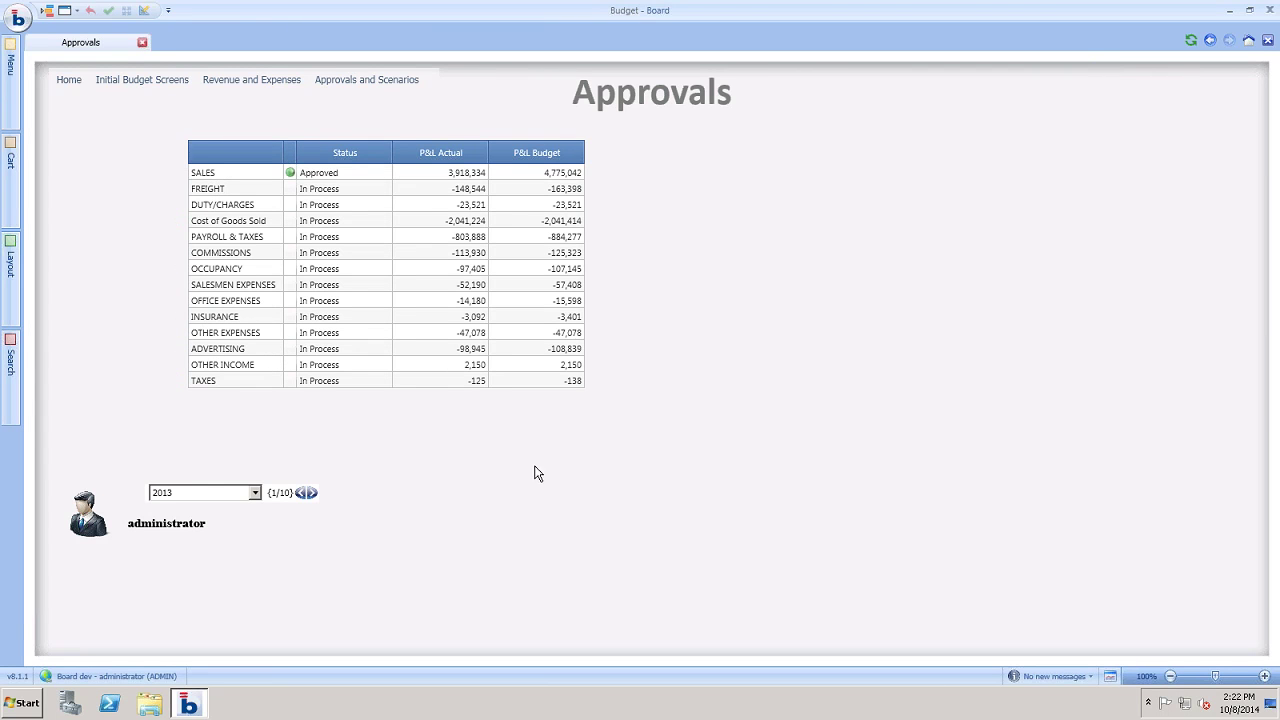
Open the Adjustments screen and review the 2013 P&L actual and budget lines across all account groups.
left_click(380, 87)
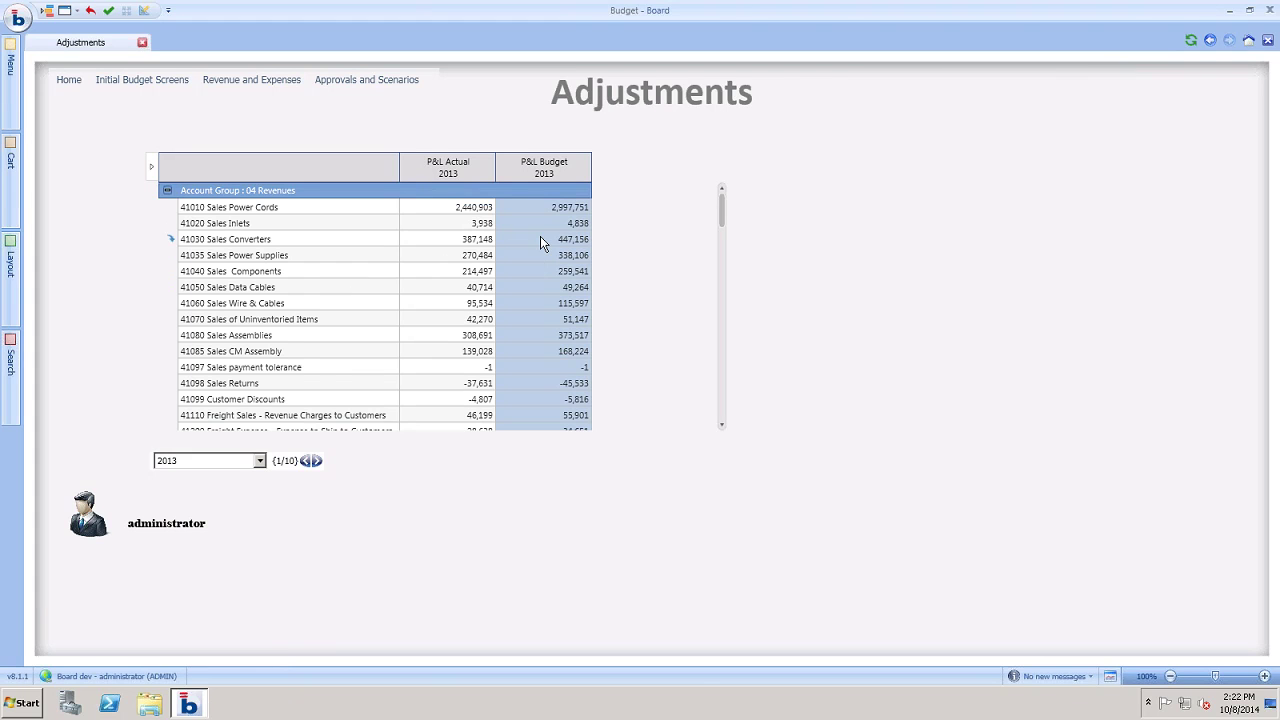
scroll(540, 243, "down", 4)
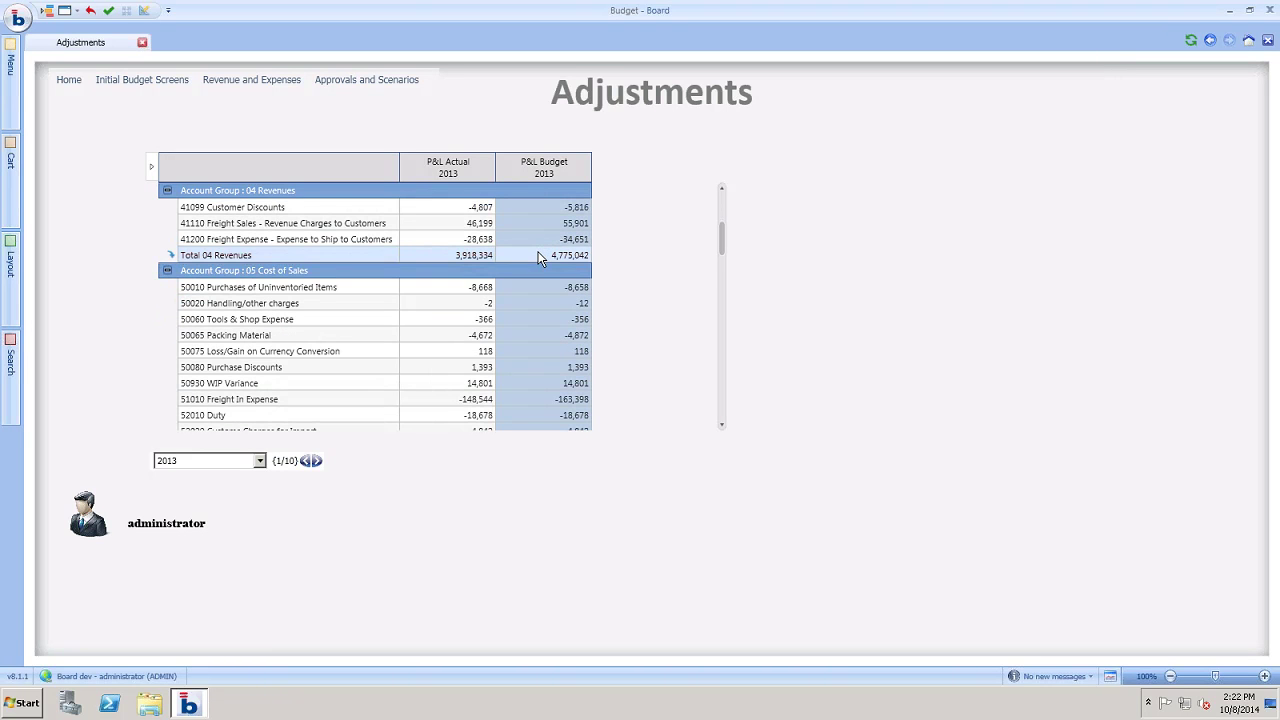
scroll(538, 258, "down", 6)
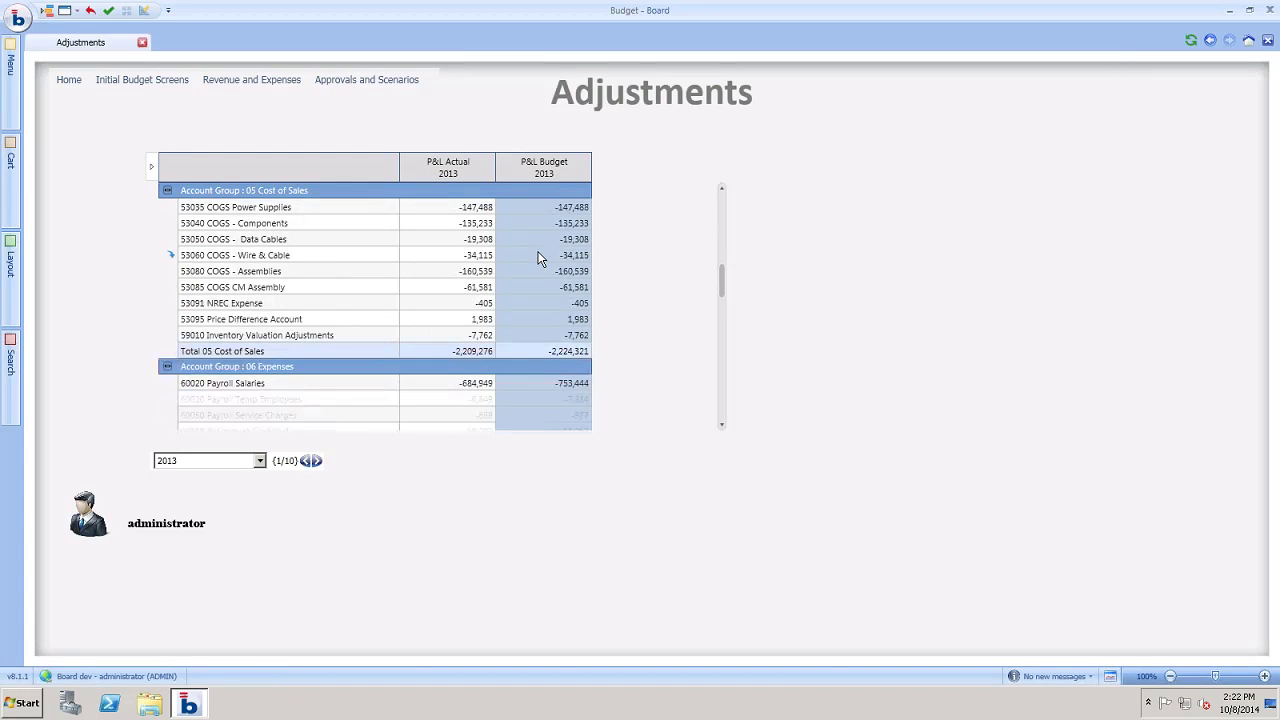
scroll(543, 316, "down", 4)
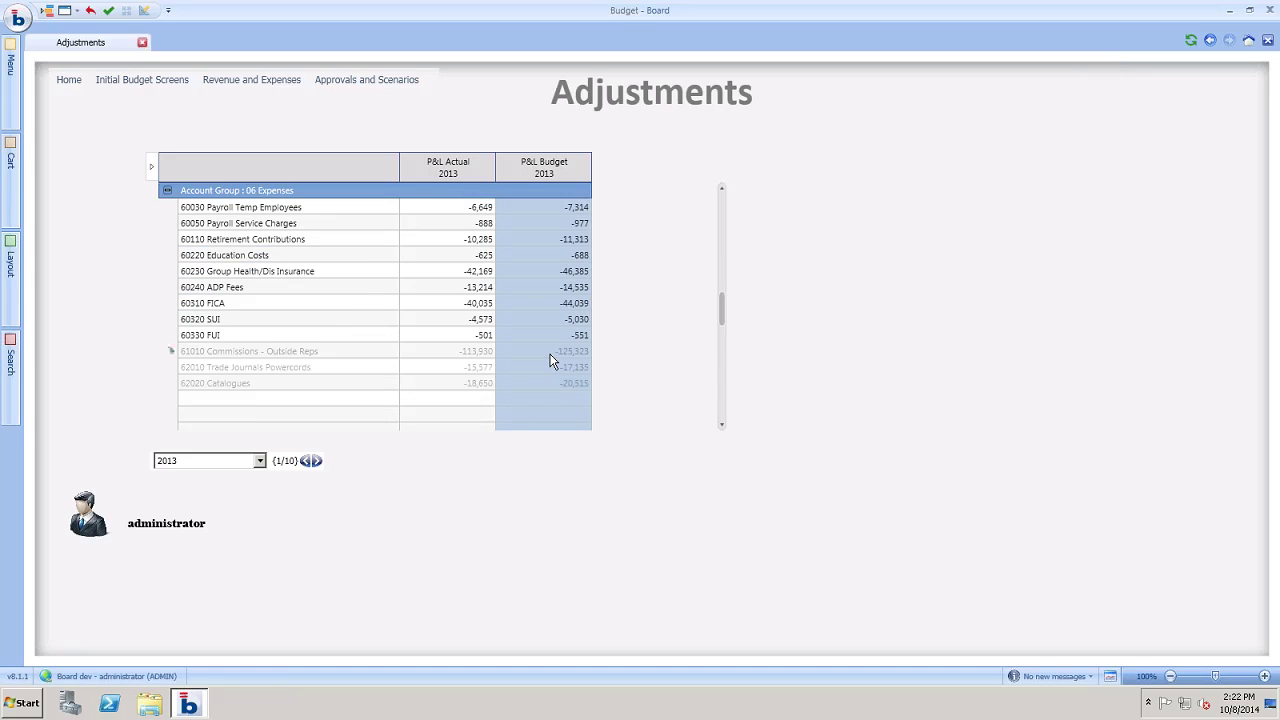
scroll(550, 361, "down", 6)
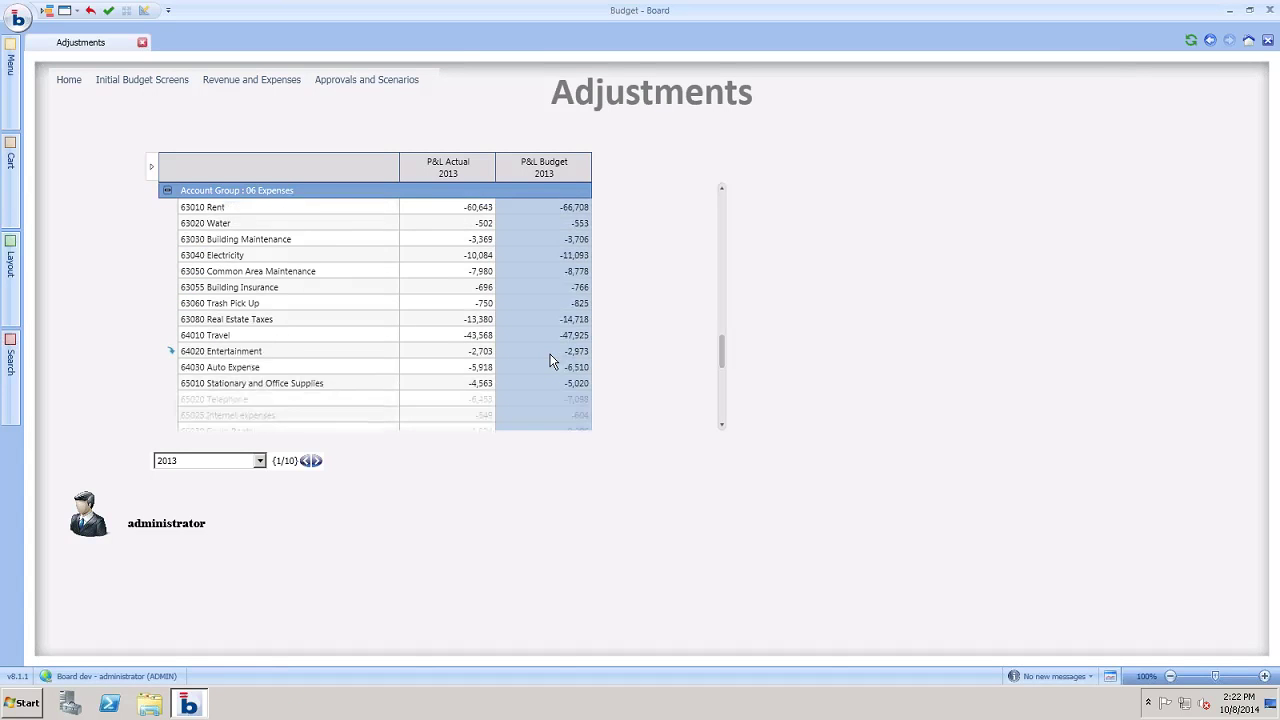
scroll(550, 361, "down", 8)
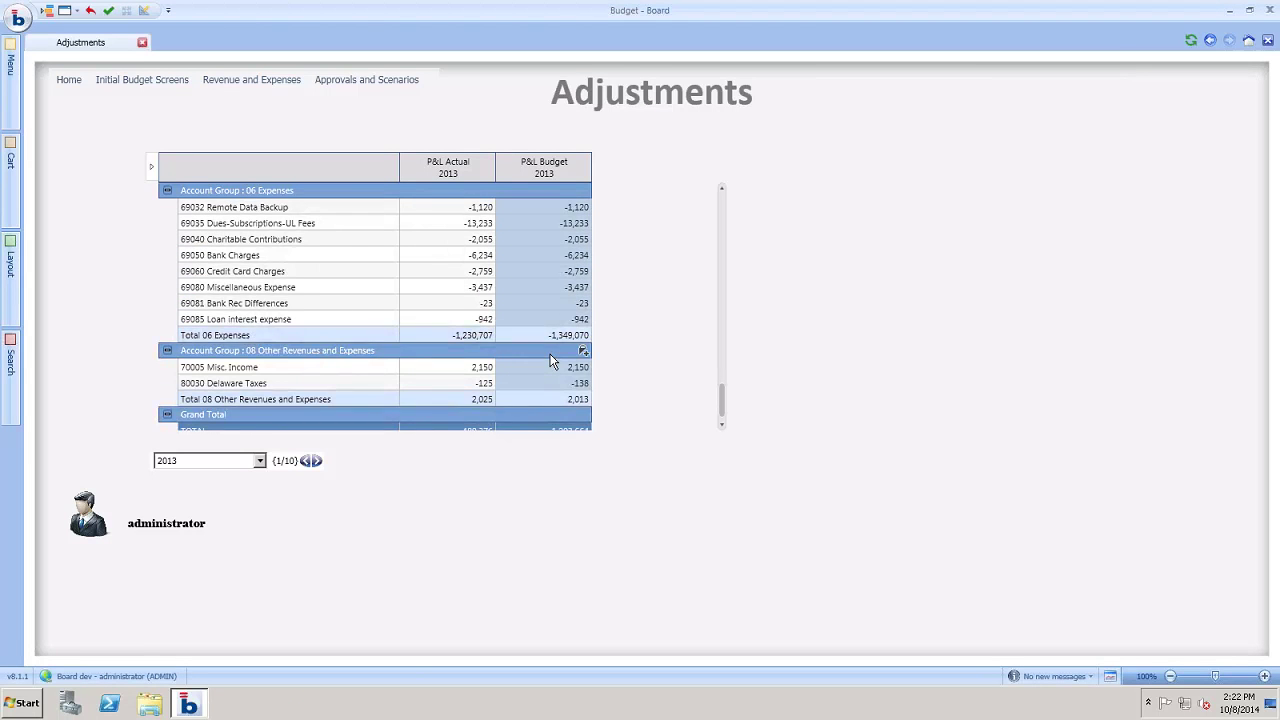
scroll(550, 361, "up", 3)
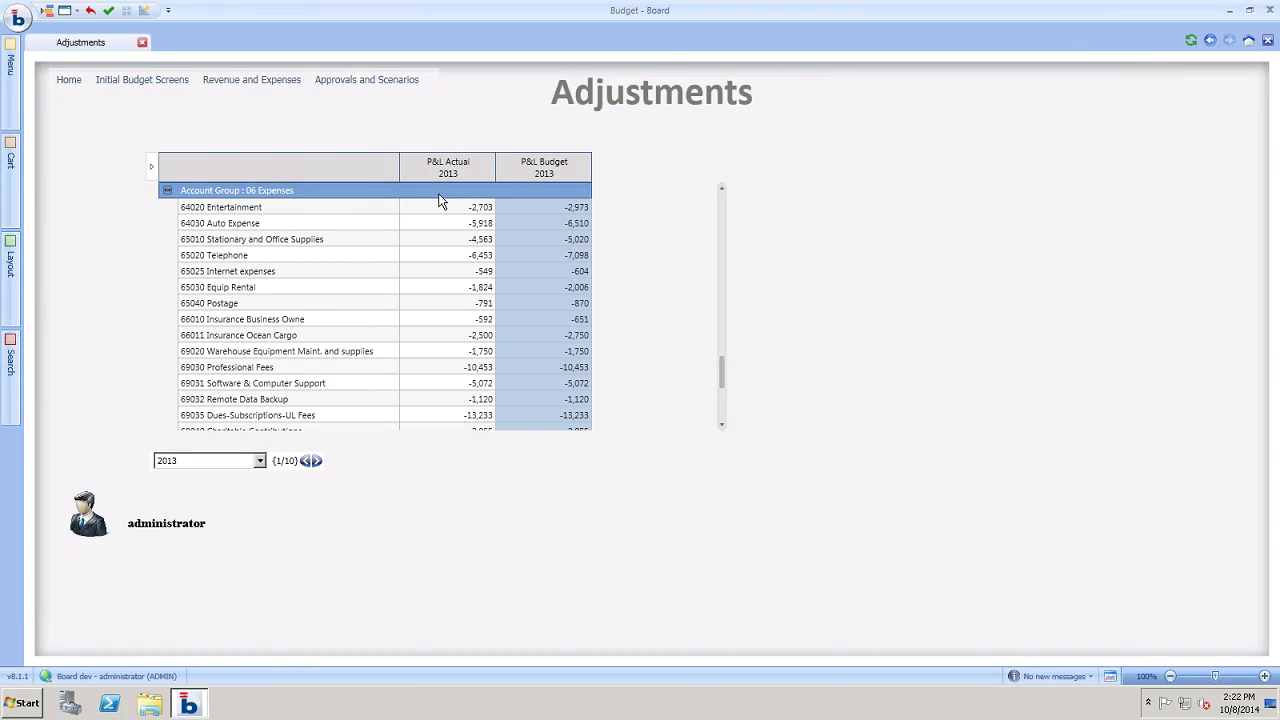
Open the Scenarios screen under Approvals and Scenarios to compare the saved budget scenarios.
left_click(406, 88)
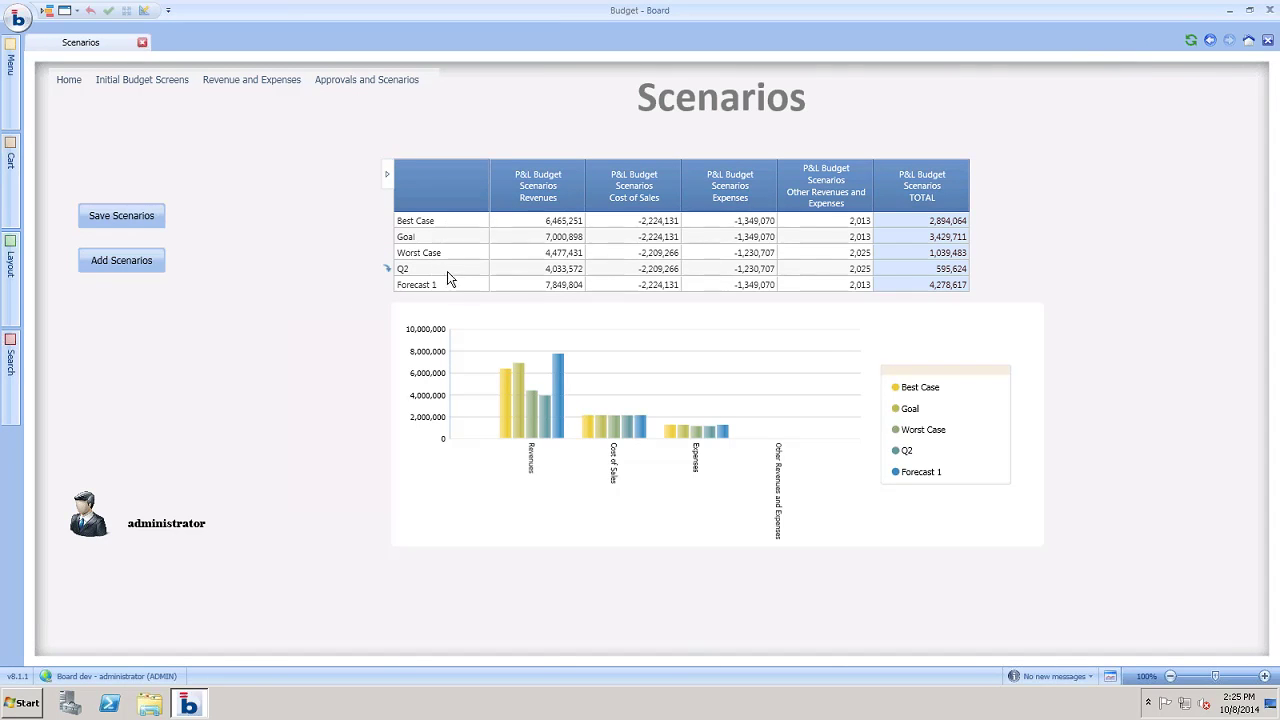
Try to add a scenario described as Try2 on the Add Scenario screen, bringing up the form for a new member.
left_click(150, 266)
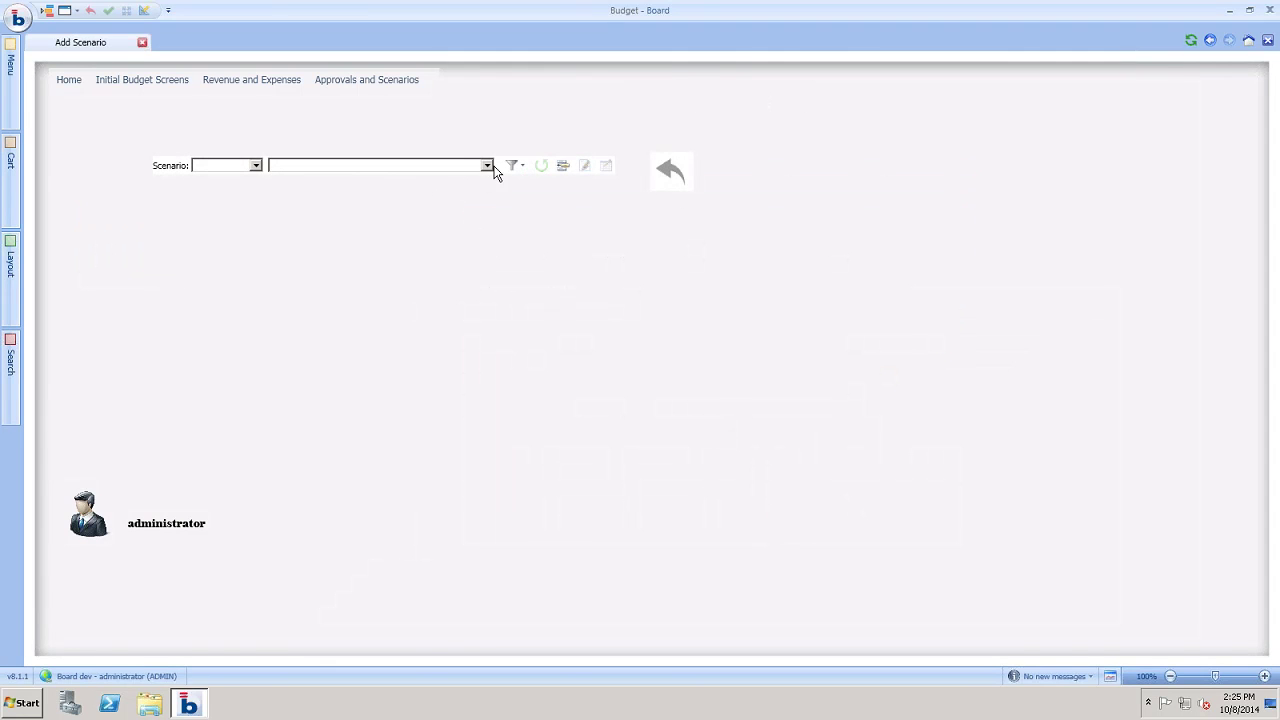
left_click(255, 167)
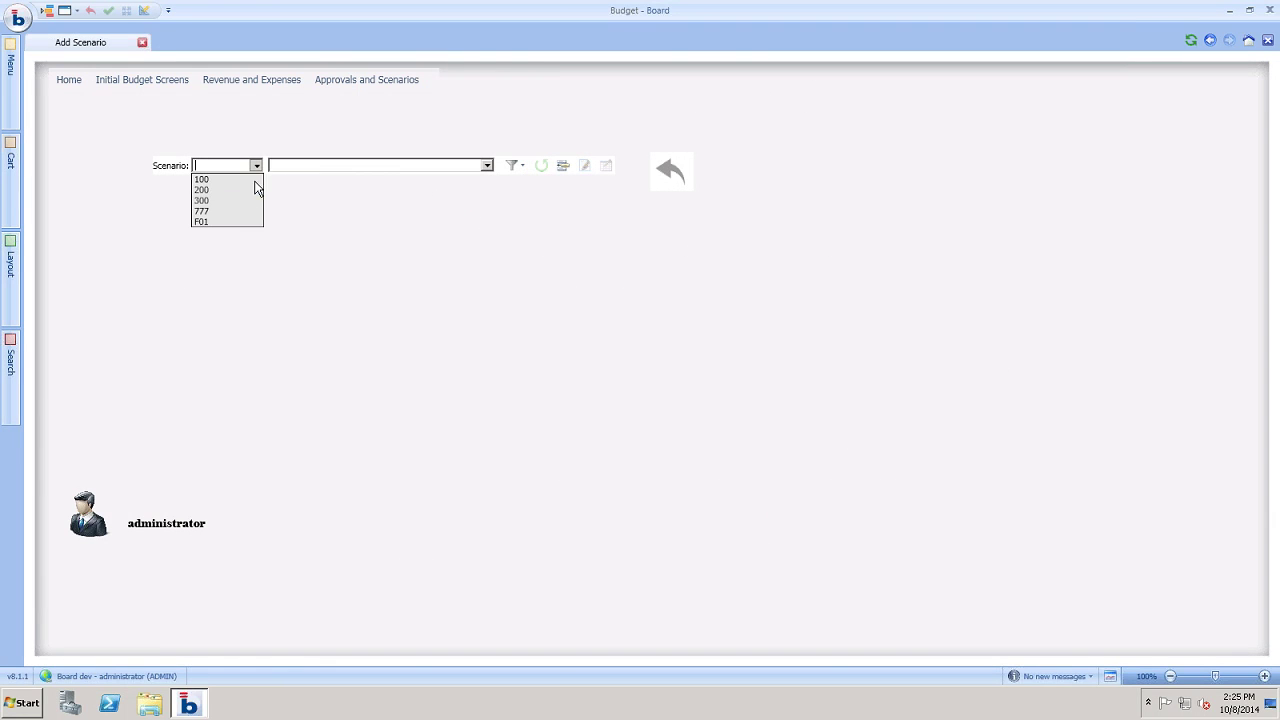
left_click(247, 211)
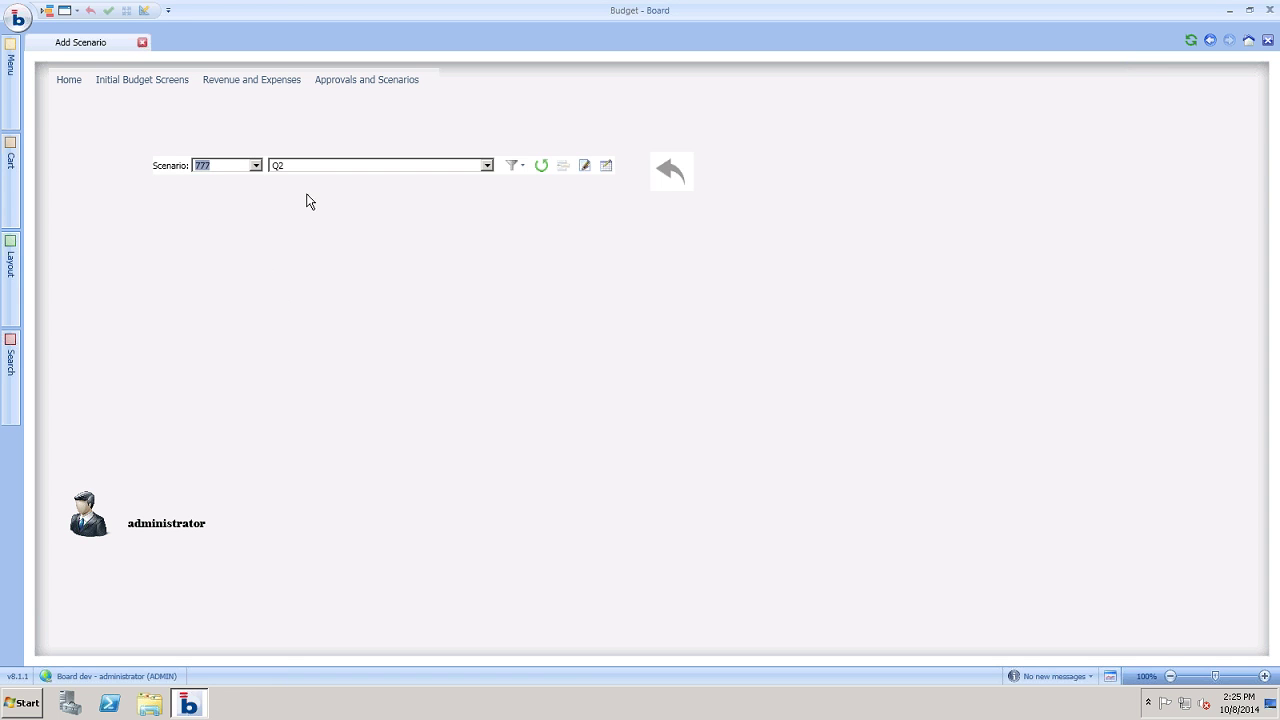
left_click(312, 163)
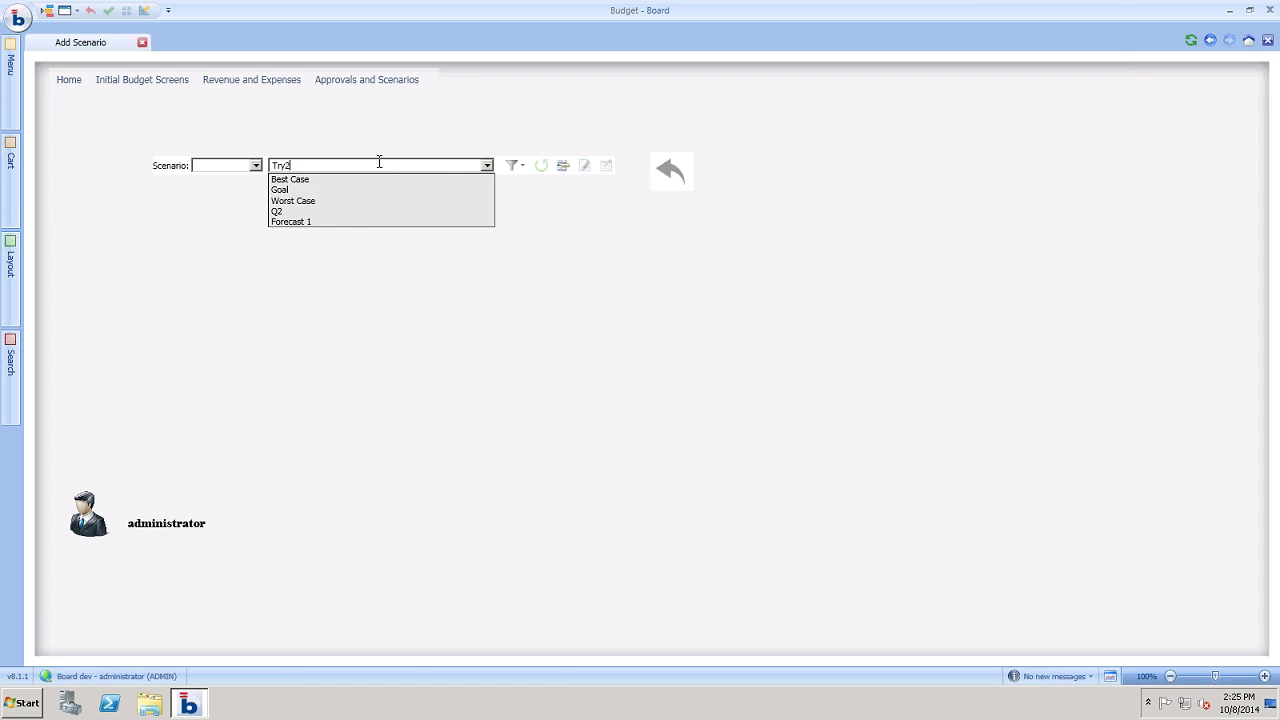
left_click(563, 165)
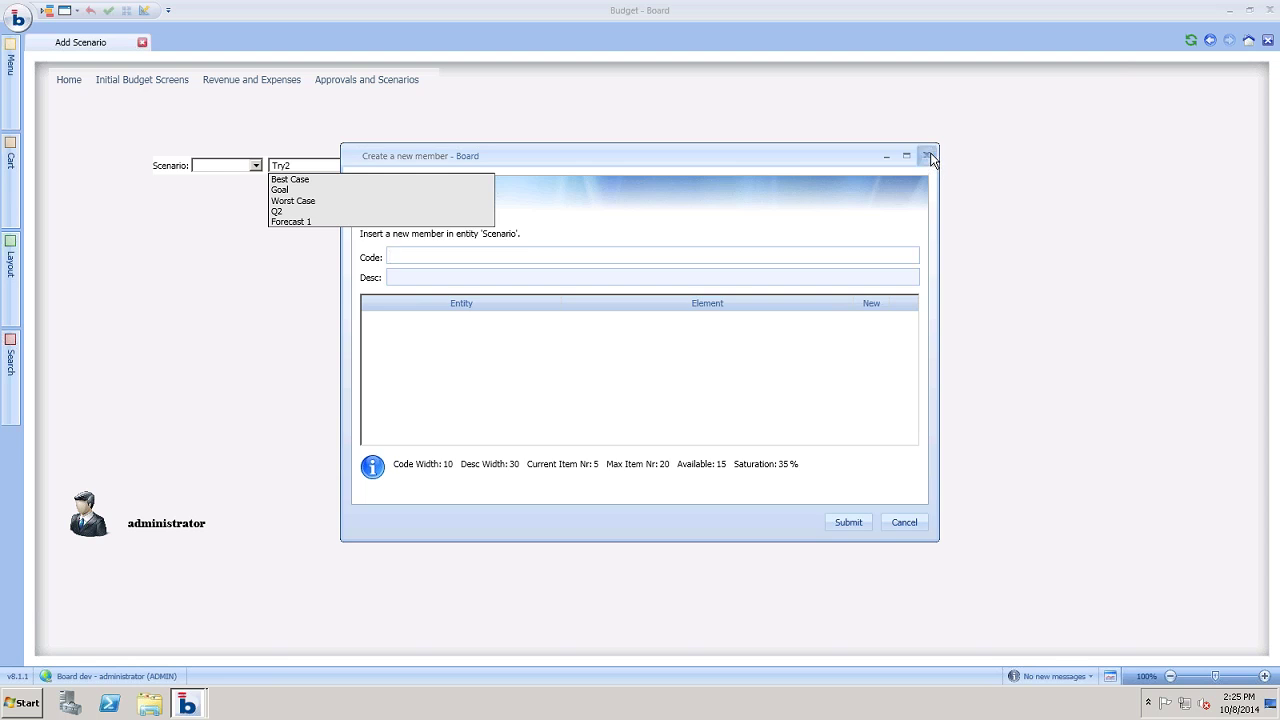
left_click(928, 157)
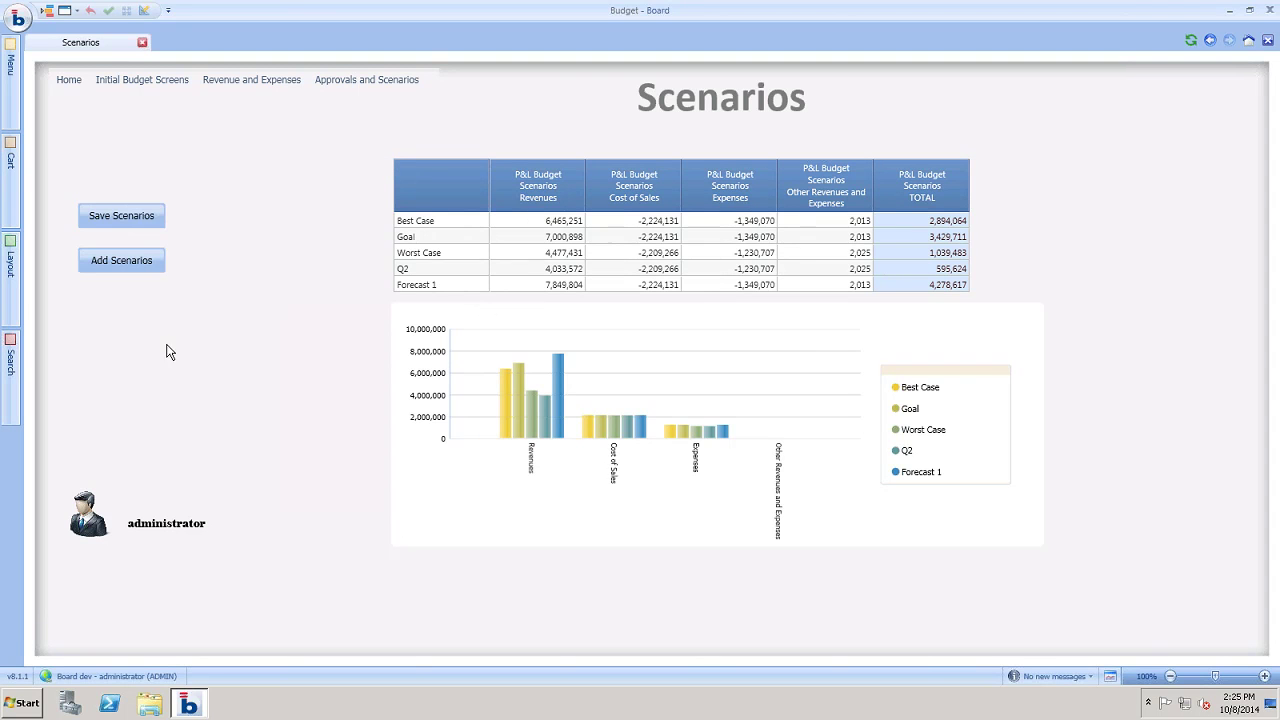
Save the current budget figures into the existing Q2 scenario with code 777.
left_click(150, 220)
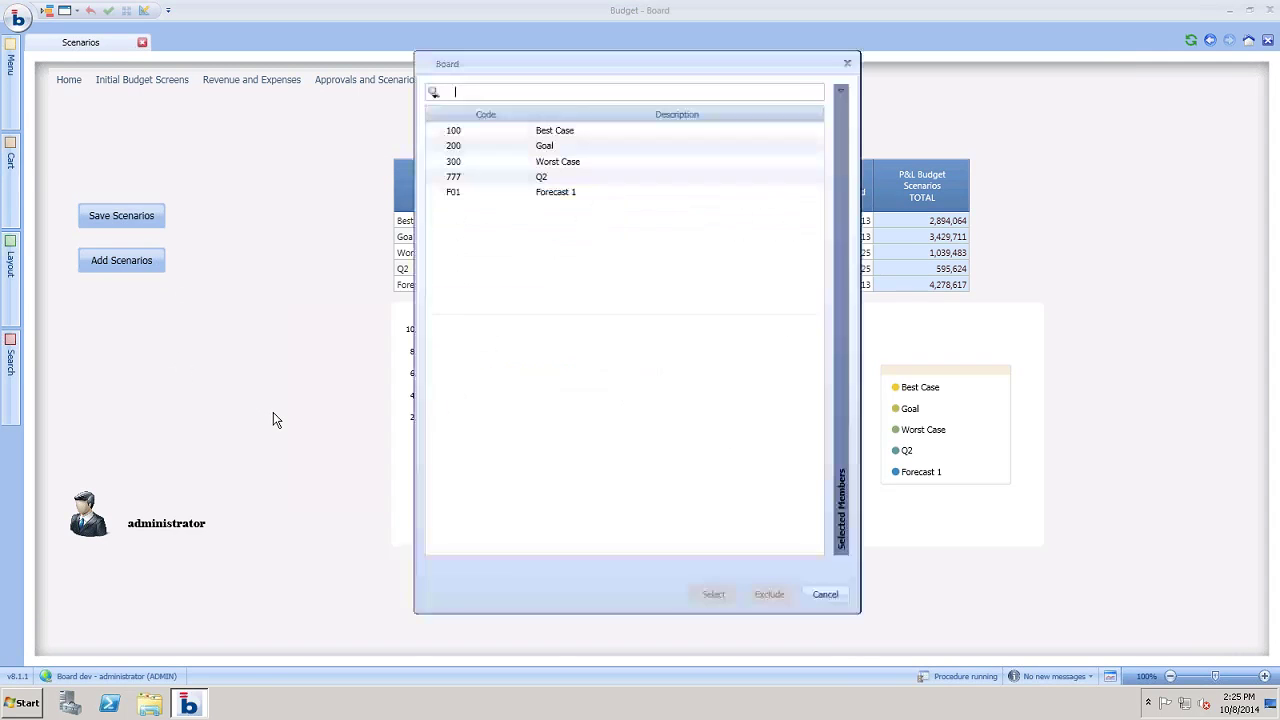
left_click(437, 176)
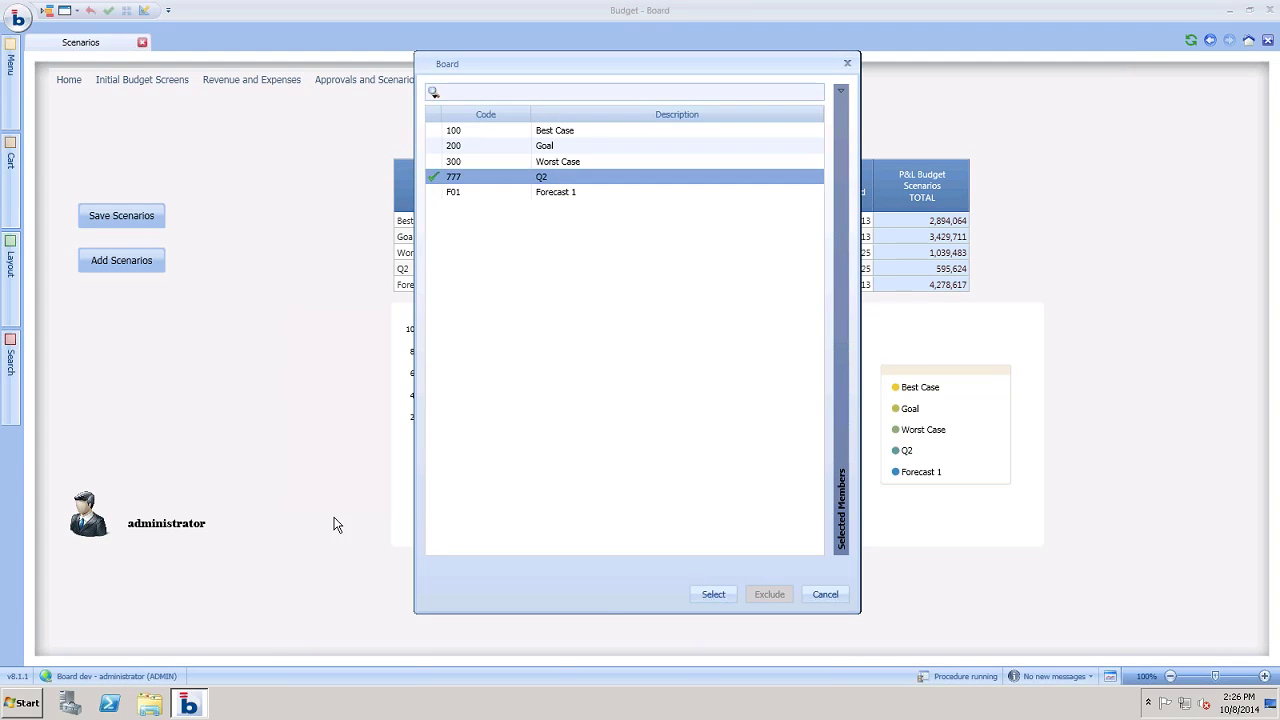
left_click(713, 594)
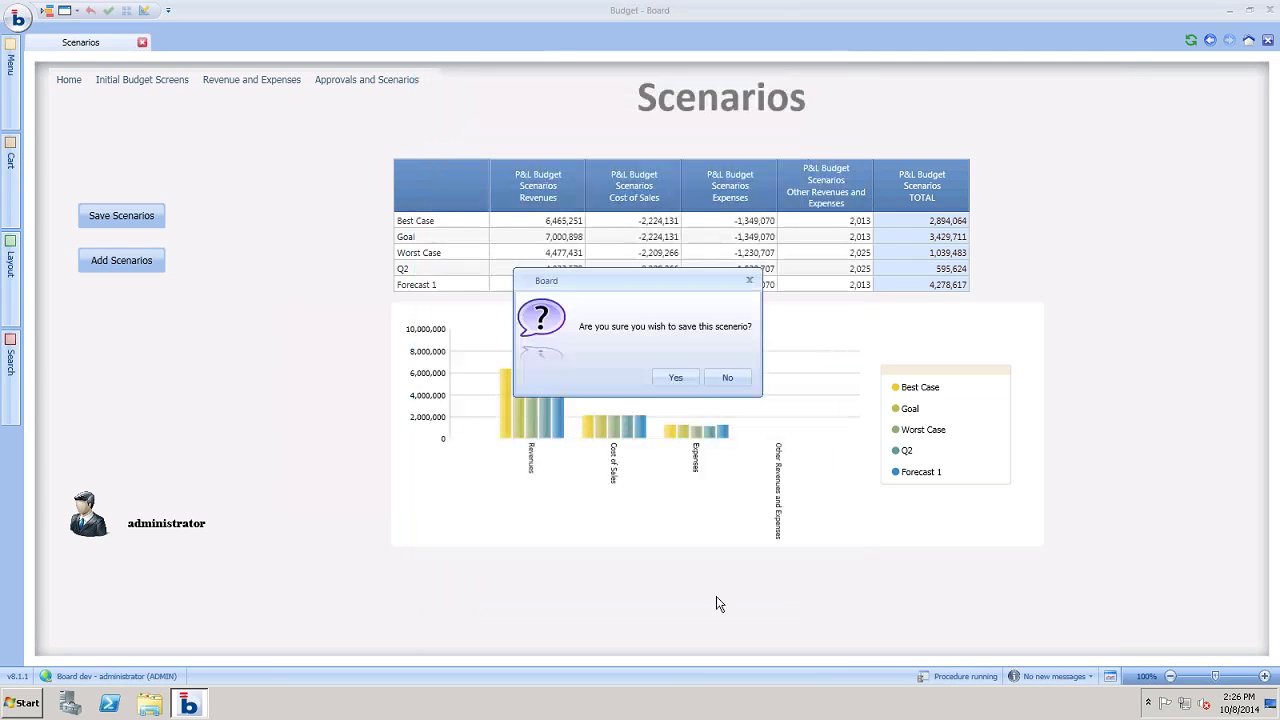
left_click(675, 379)
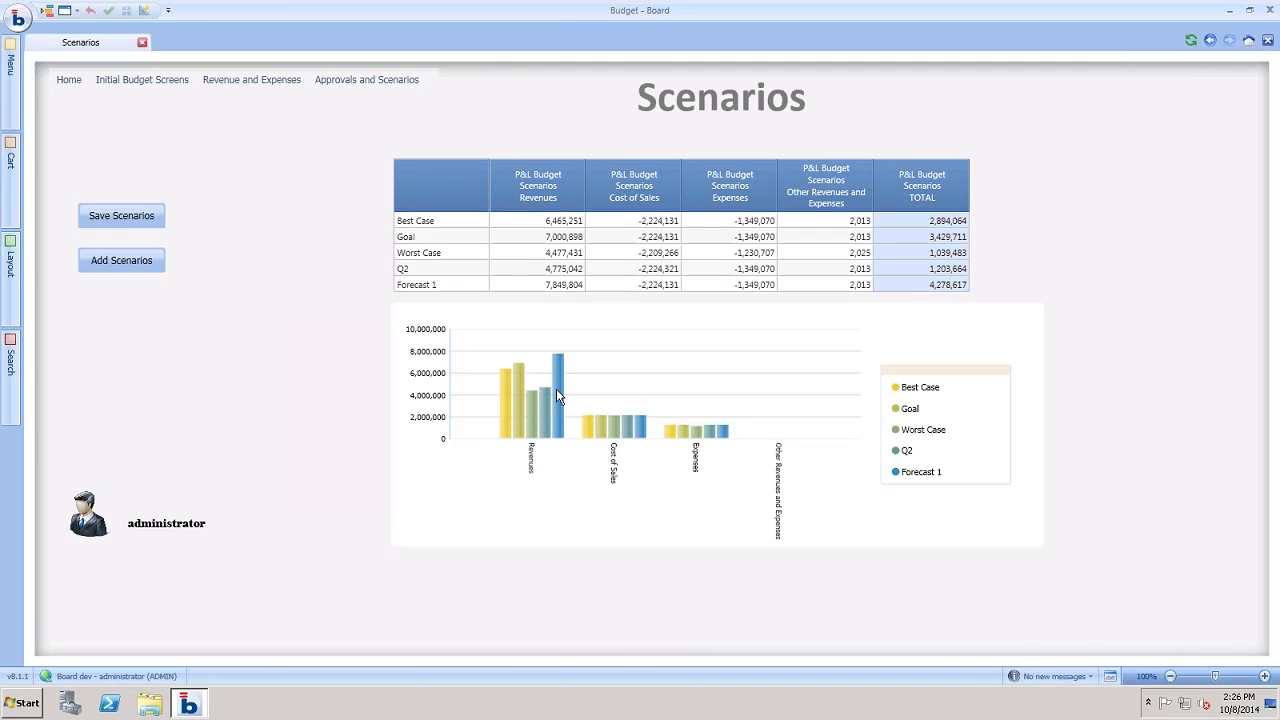
Drill down the Goal scenario by Month to examine its monthly budget figures.
mouse_move(557, 392)
left_click(389, 241)
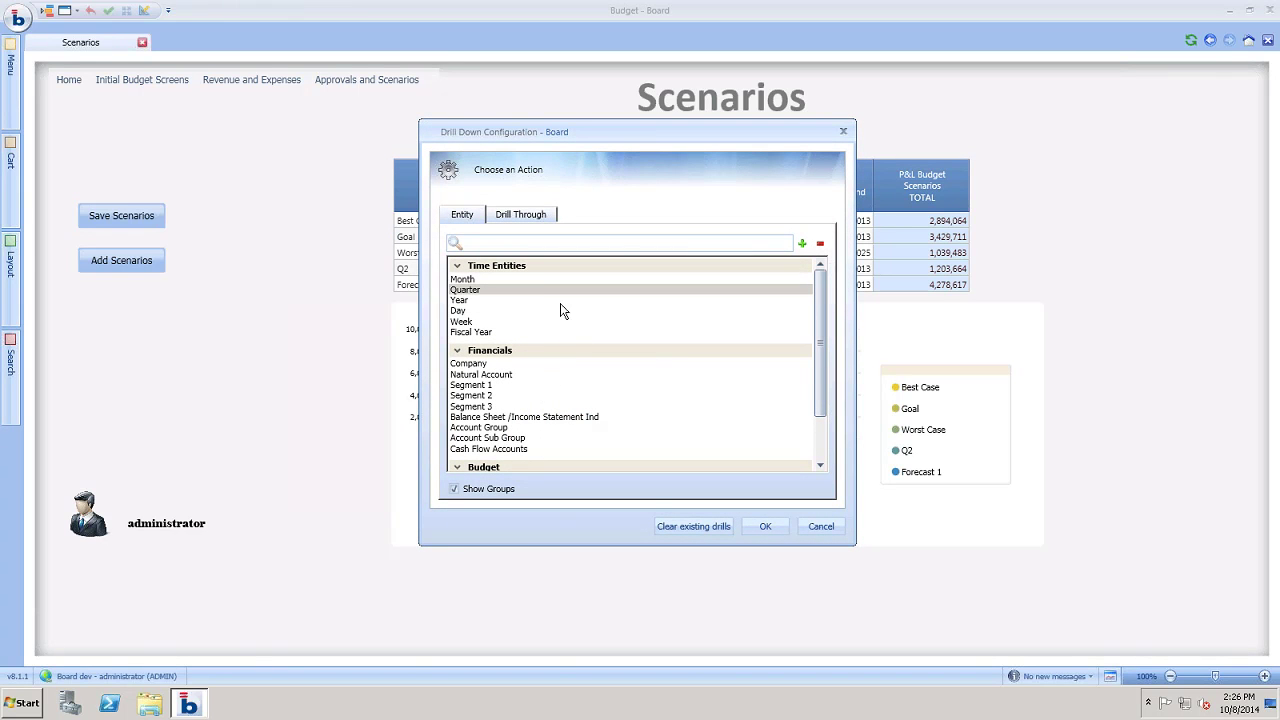
left_click(532, 280)
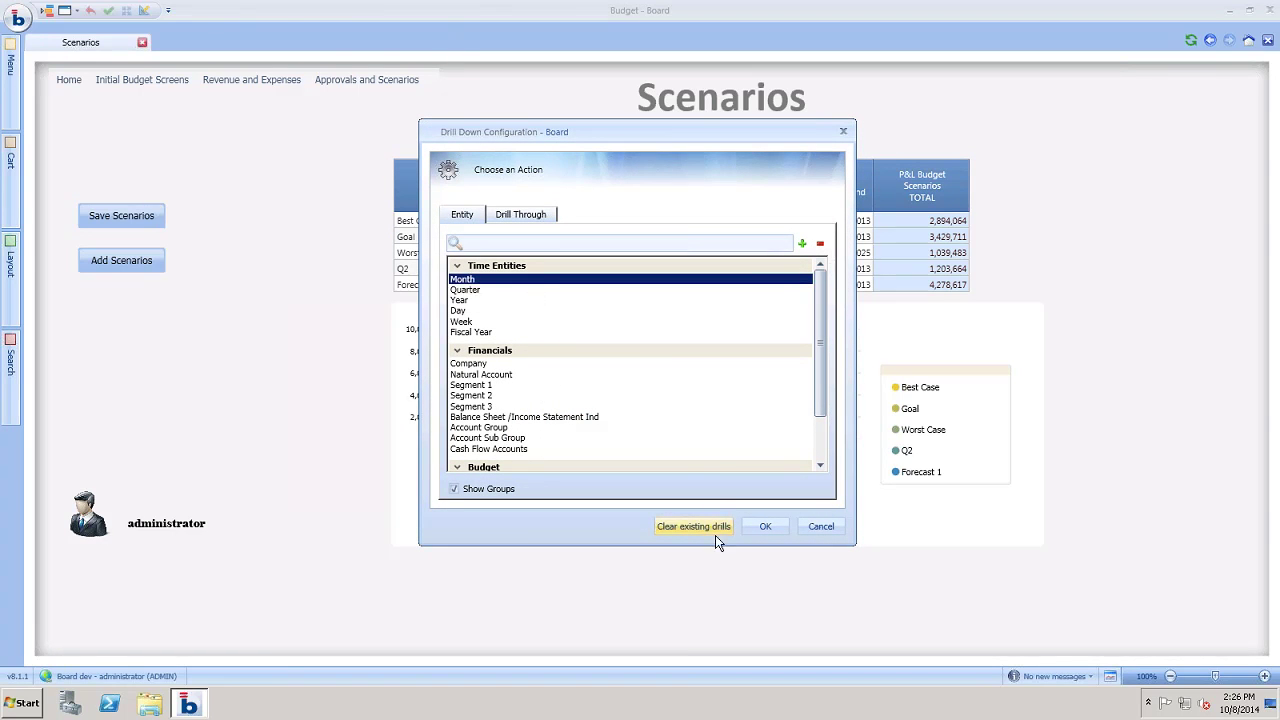
left_click(762, 527)
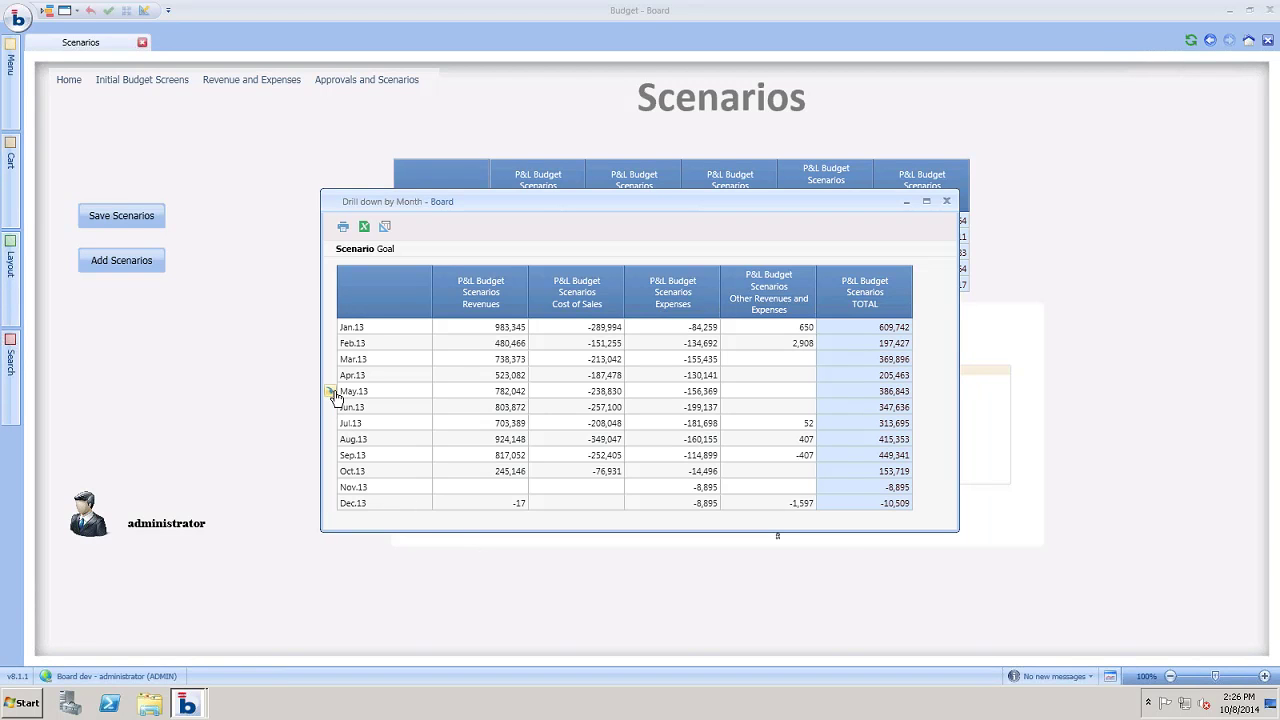
Drill down the Goal scenario's May.13 figures by Natural Account and review the revenue, cost of sales and expense accounts.
left_click(336, 397)
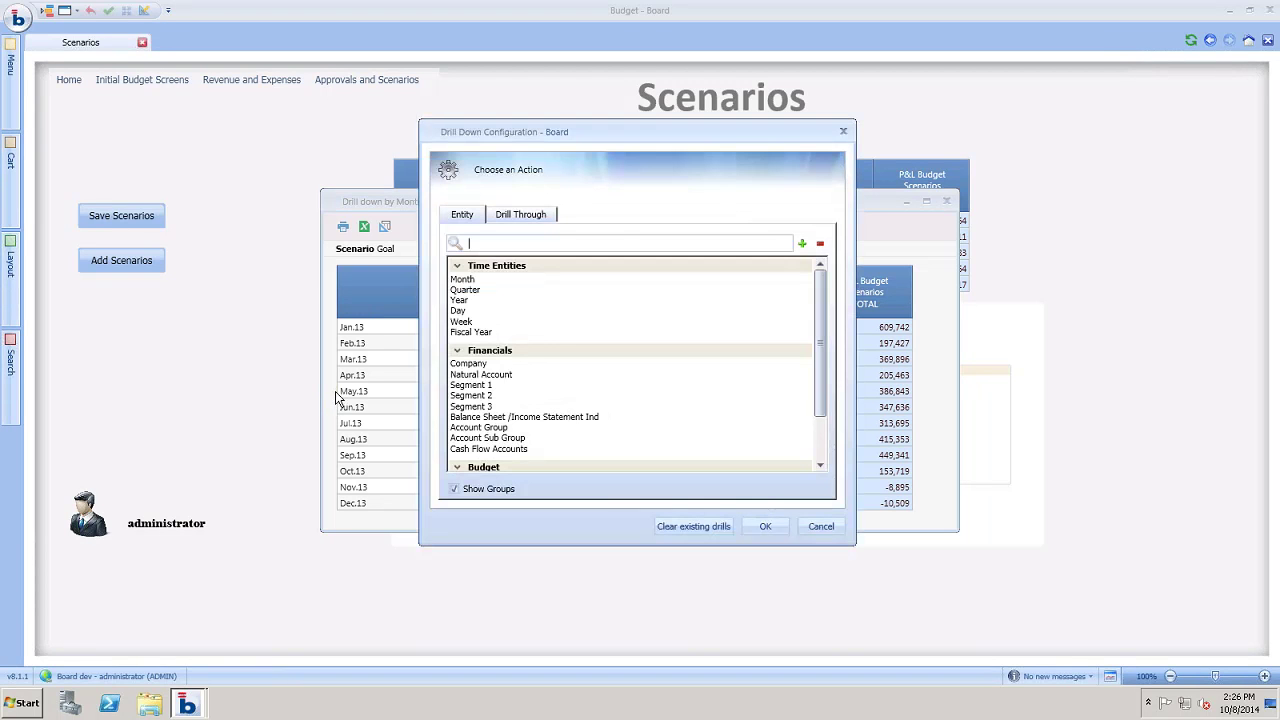
left_click(525, 377)
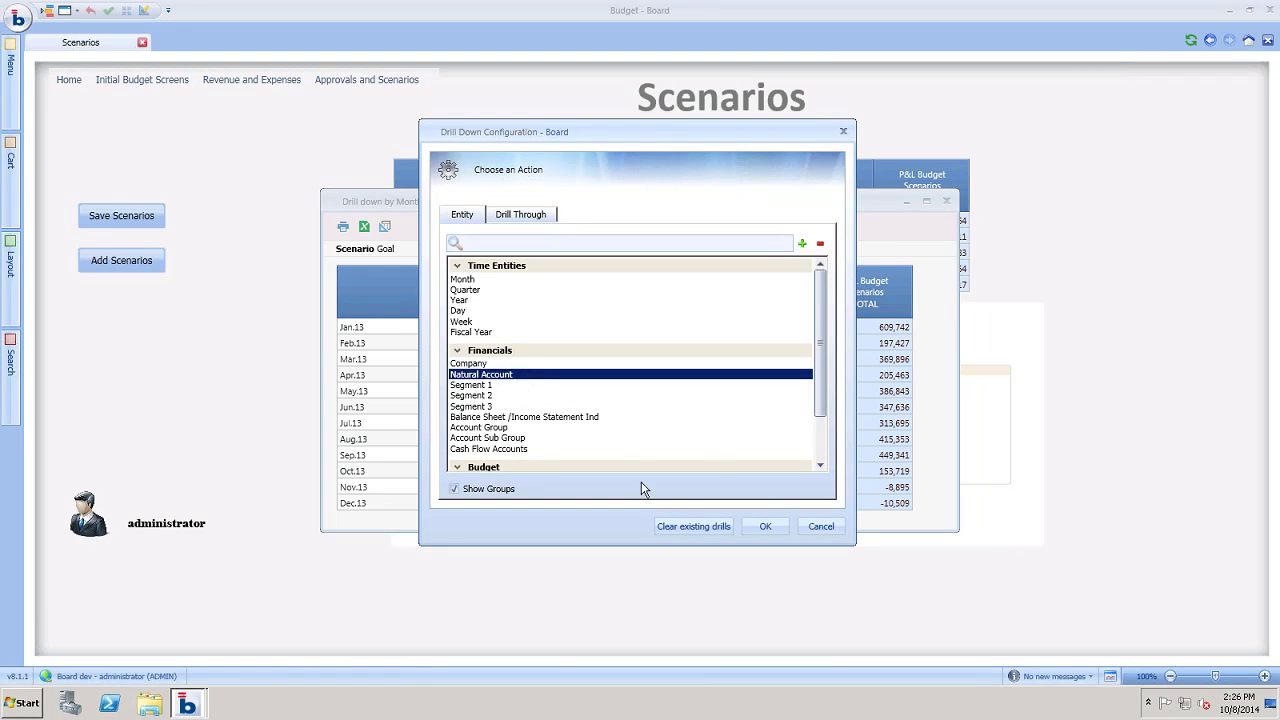
left_click(764, 525)
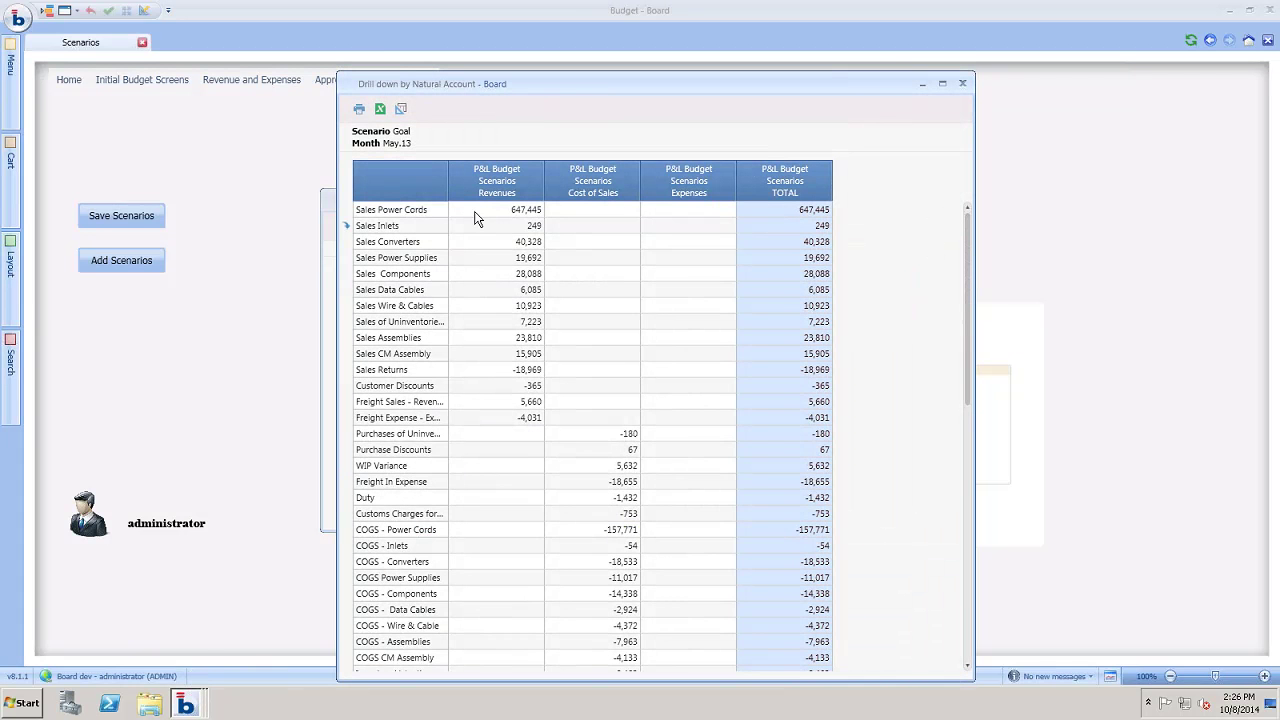
scroll(407, 320, "down", 3)
scroll(405, 326, "down", 12)
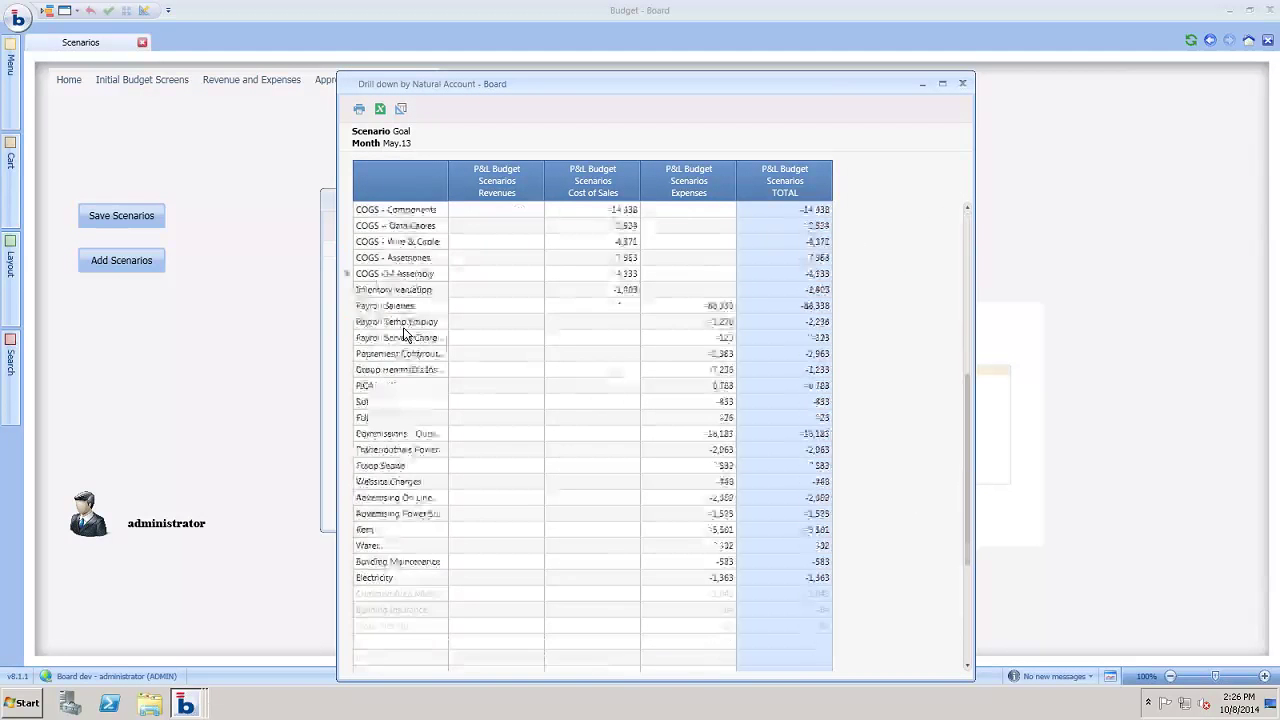
scroll(403, 328, "up", 15)
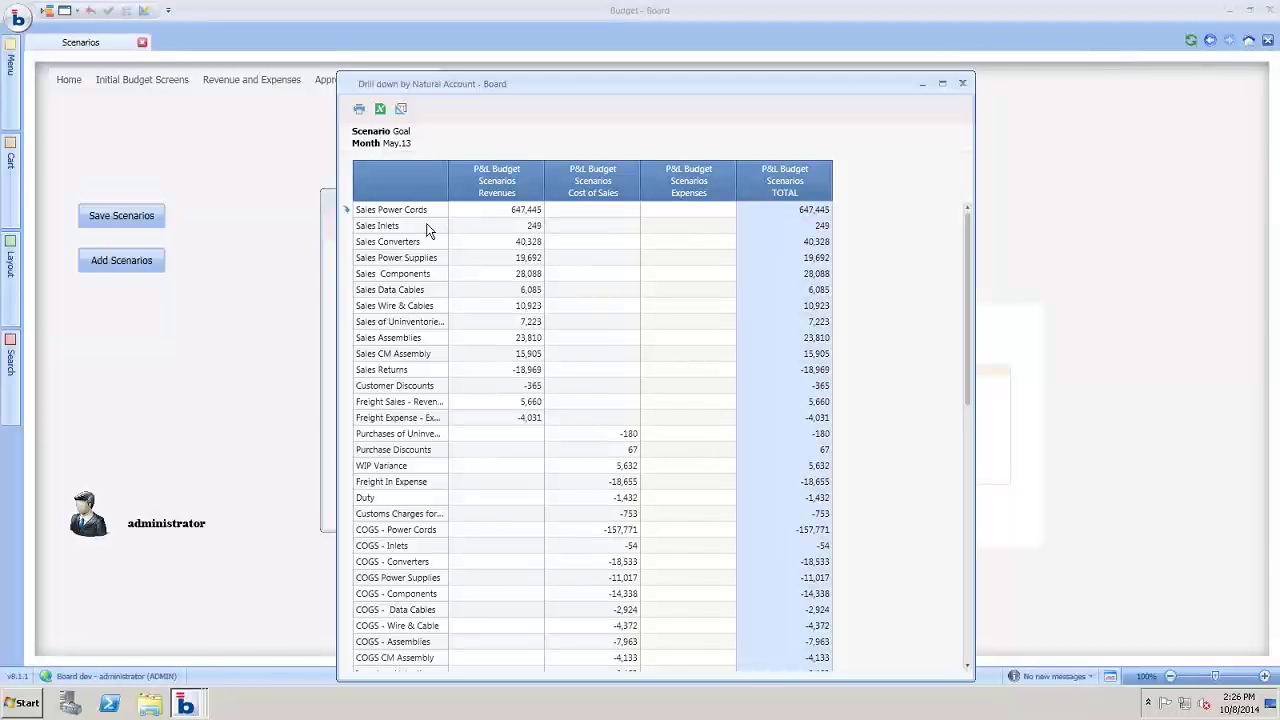
Display the drill-down's Natural Account rows as Code & Desc, widen the account column, and close both drill-down windows.
left_click(401, 110)
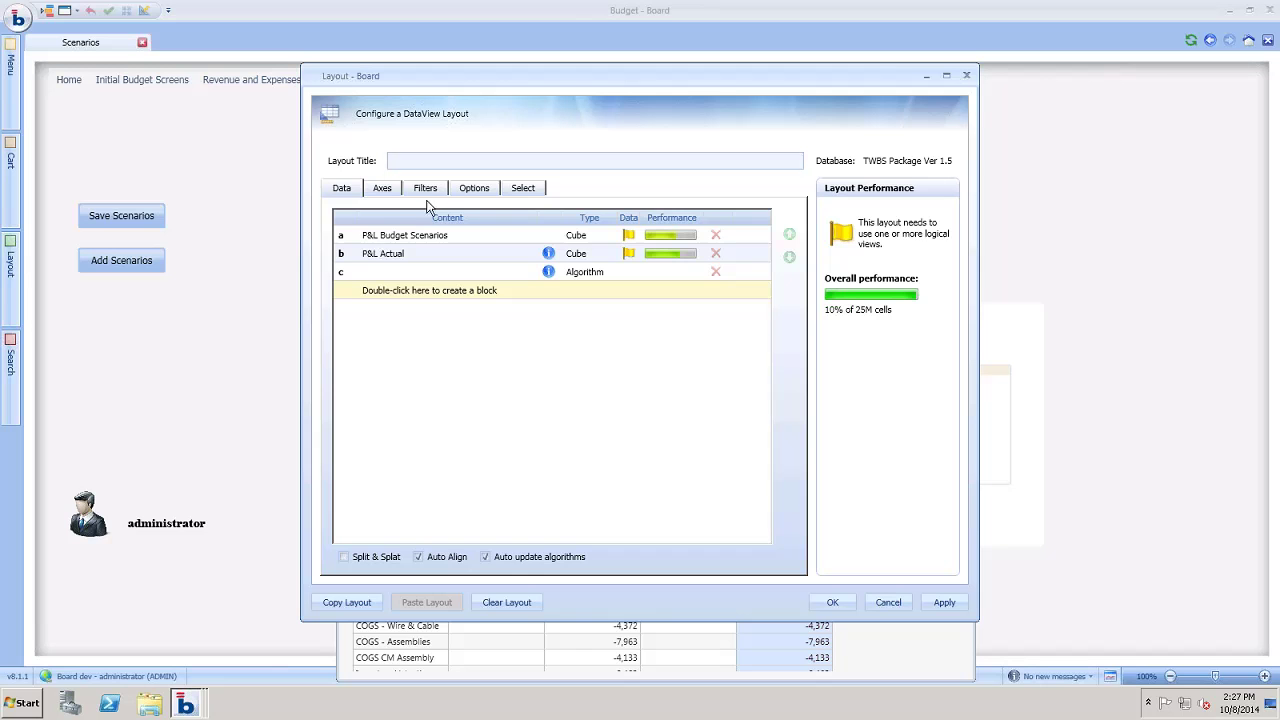
left_click(389, 191)
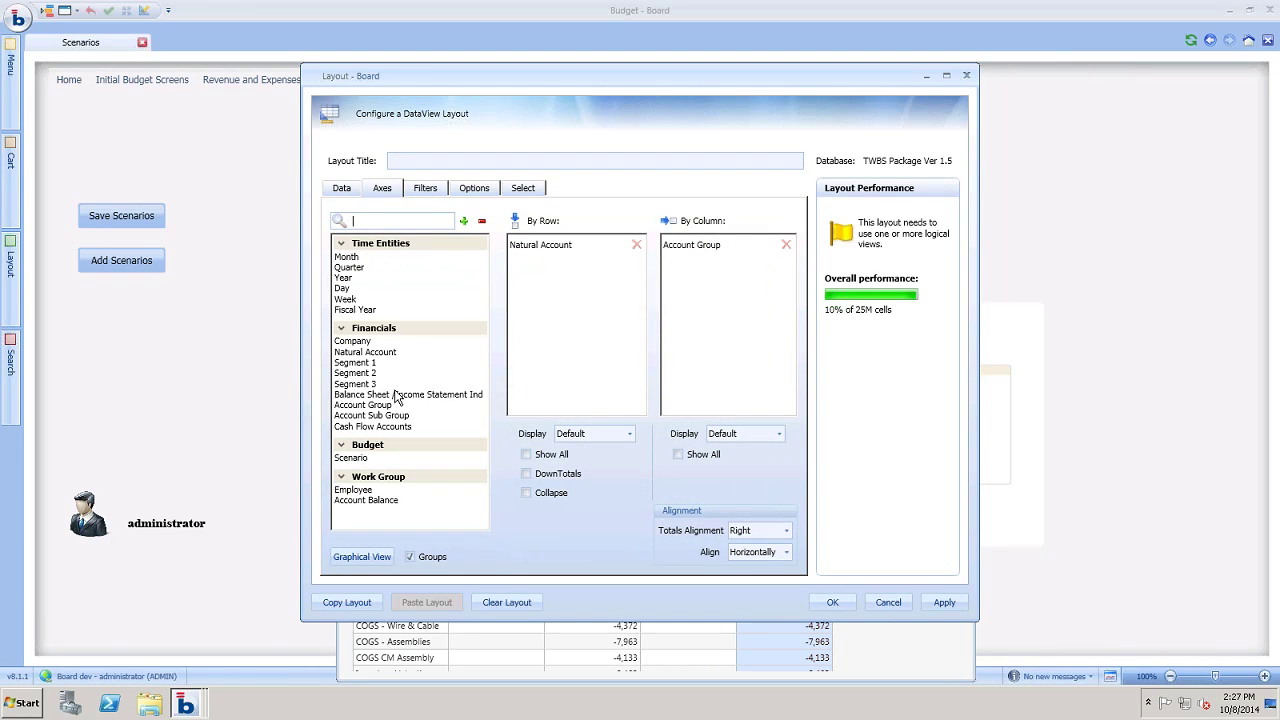
left_click(628, 434)
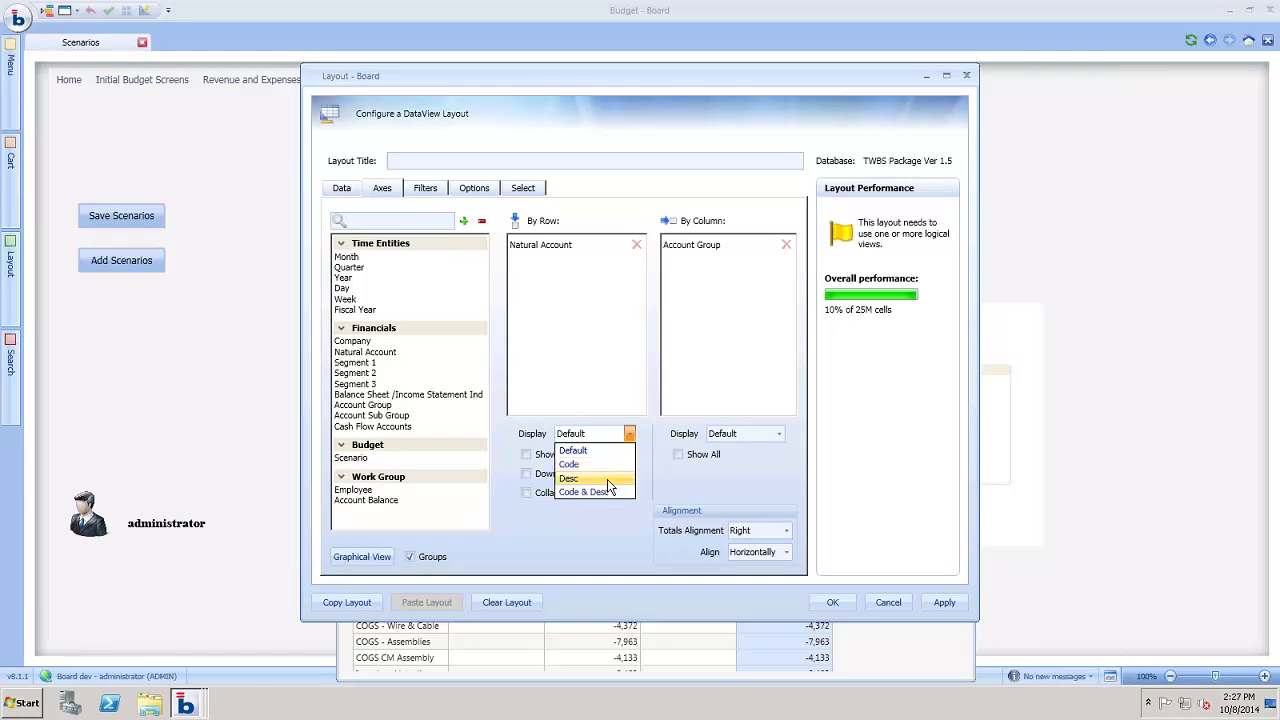
left_click(605, 491)
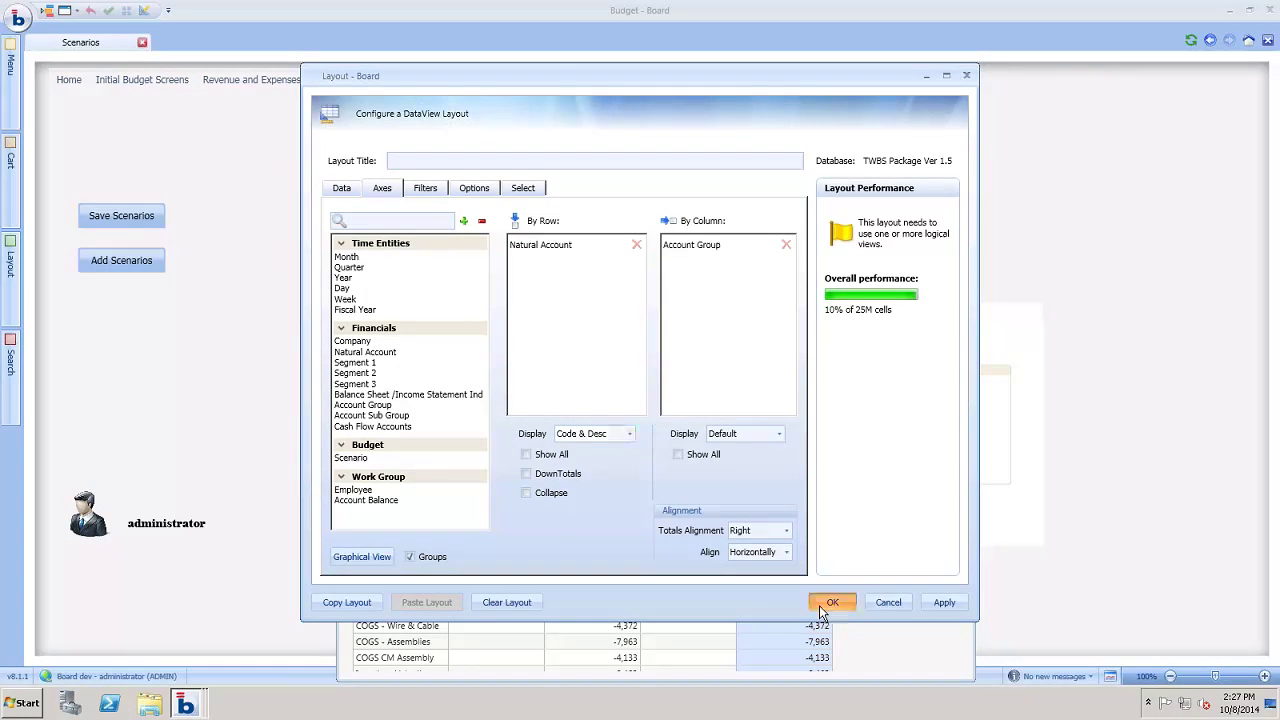
left_click(831, 603)
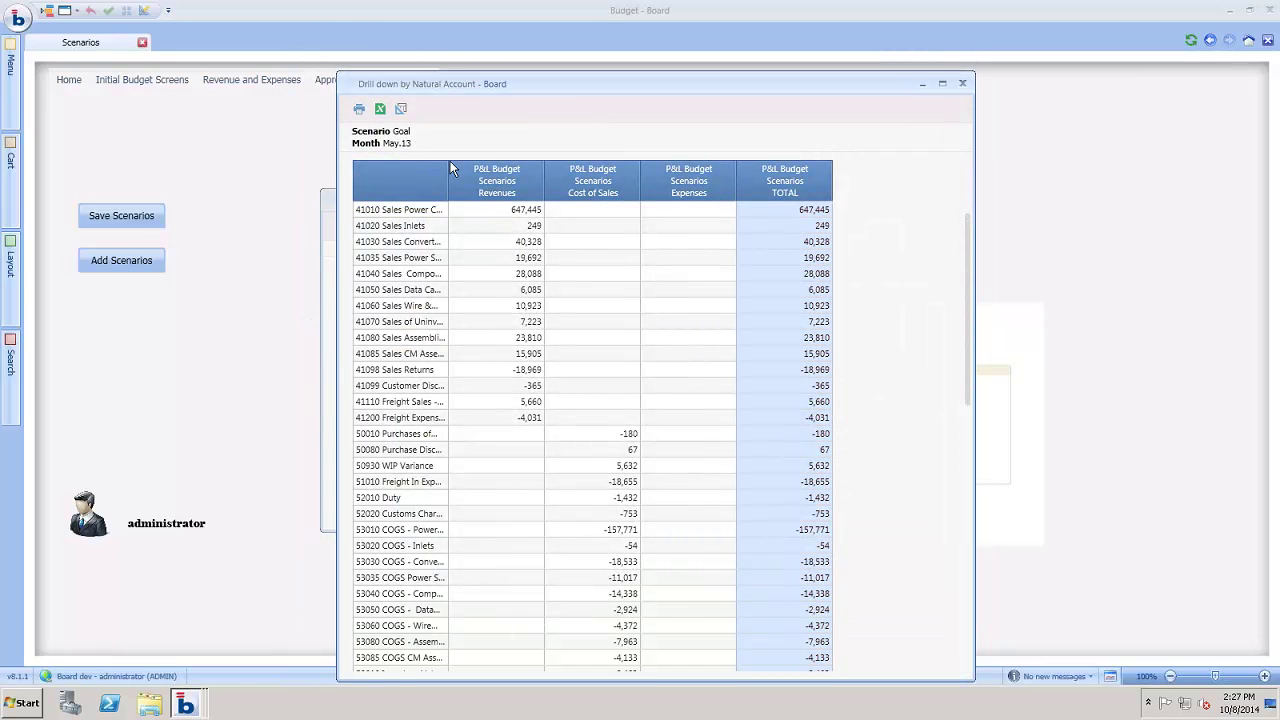
left_click_drag(446, 180, 528, 181)
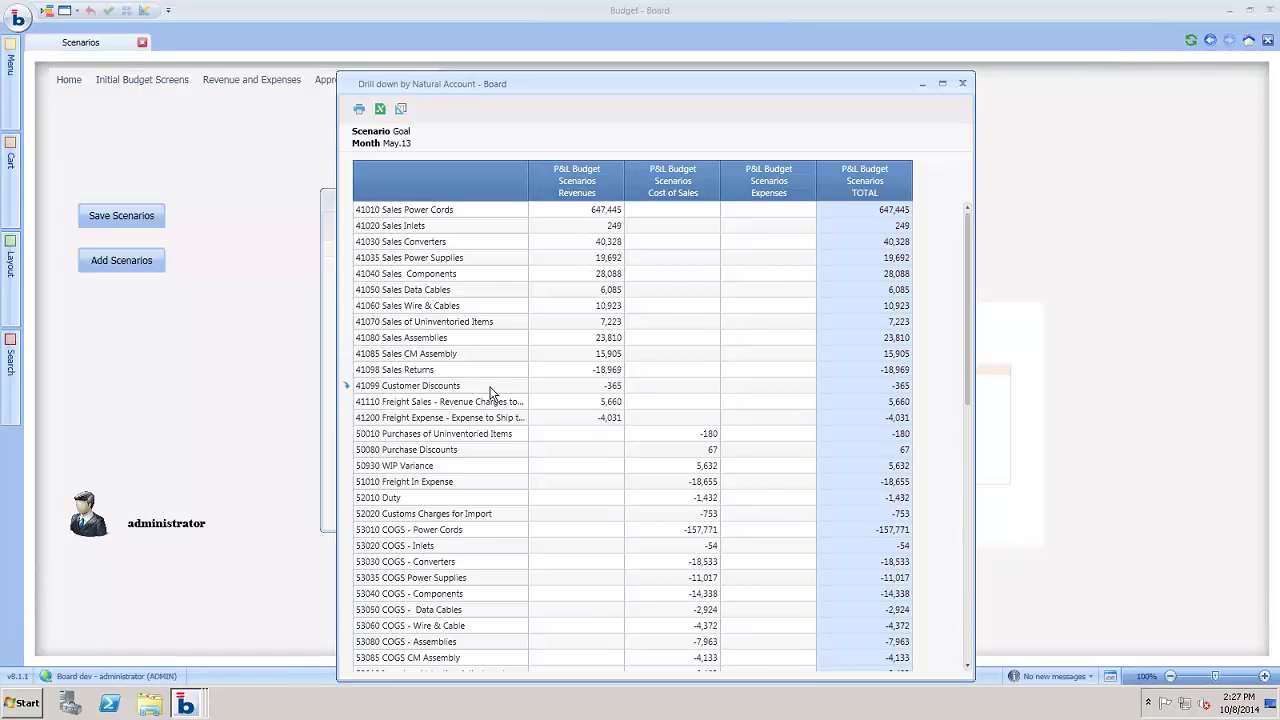
left_click(963, 84)
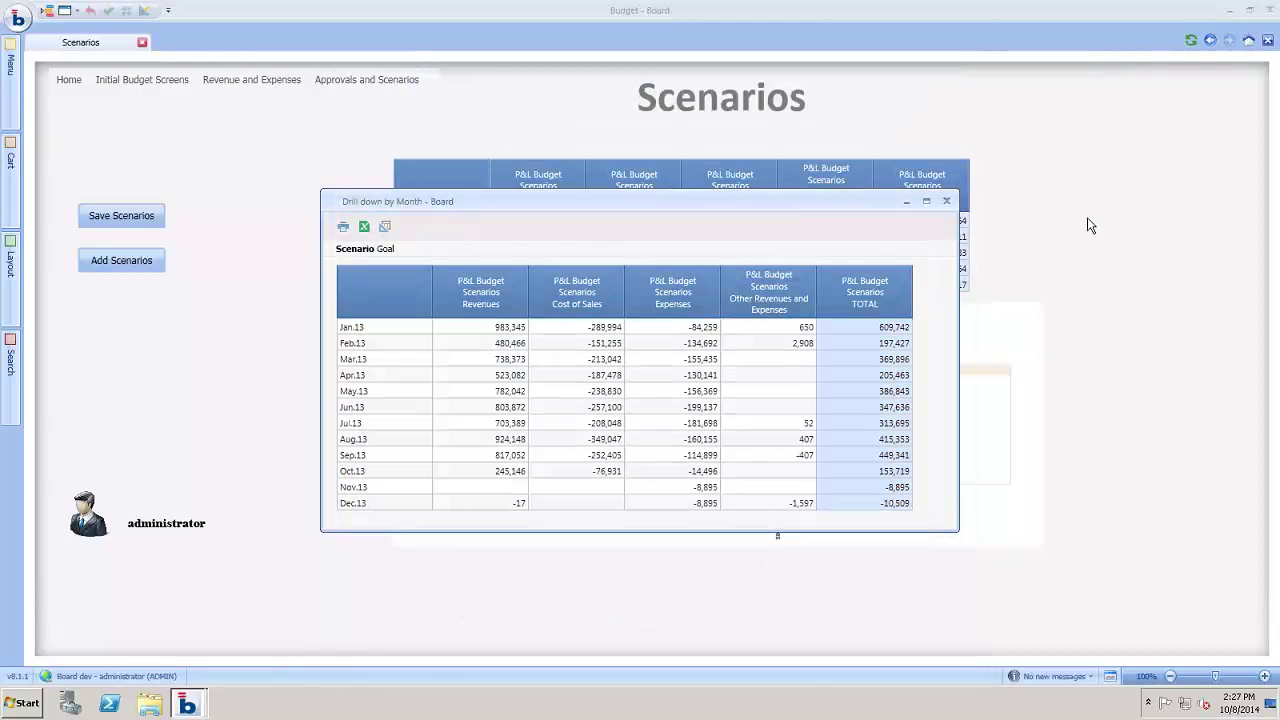
left_click(946, 203)
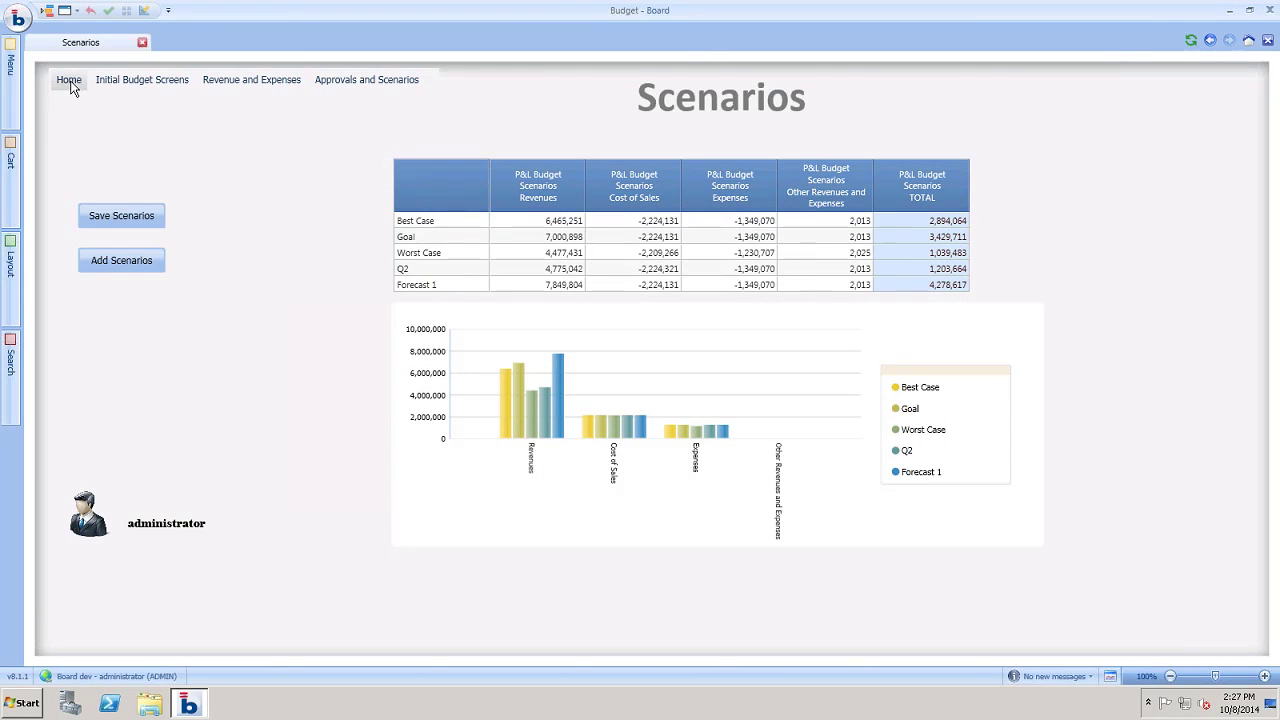
Open the Budget V Actual screen and review the individual accounts within the Revenues account group.
mouse_move(68, 82)
left_click(92, 112)
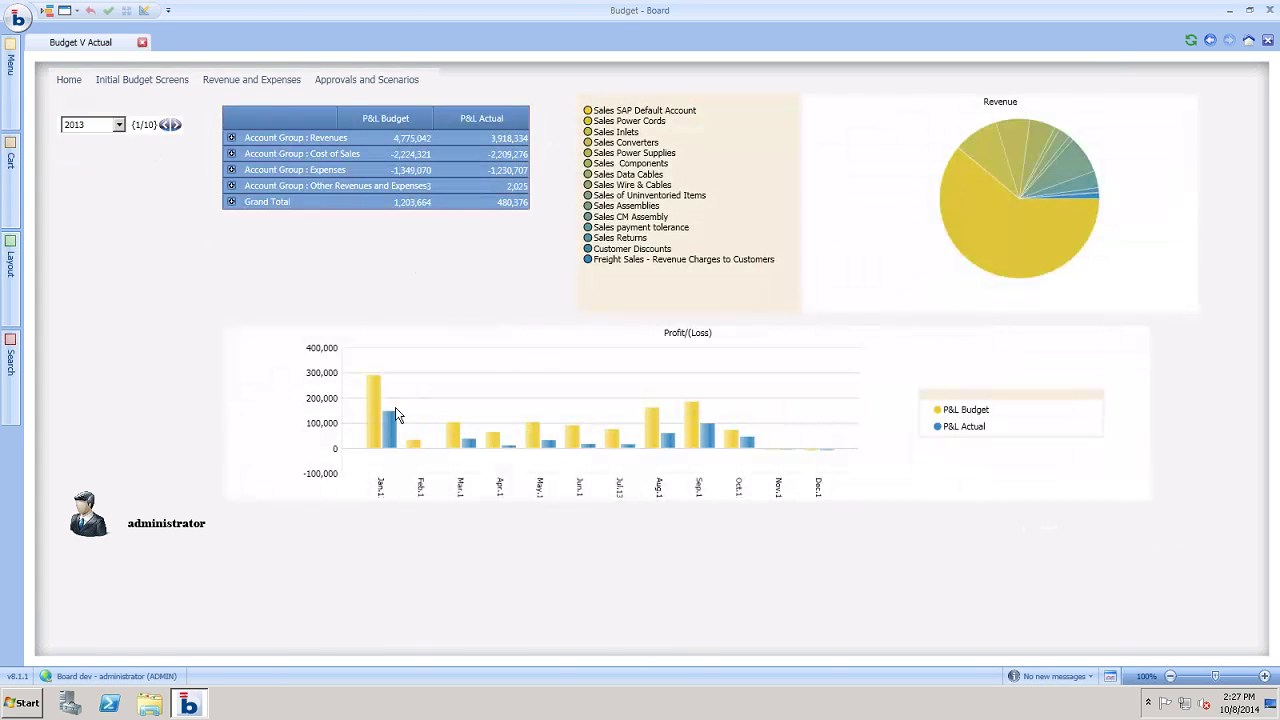
left_click(231, 139)
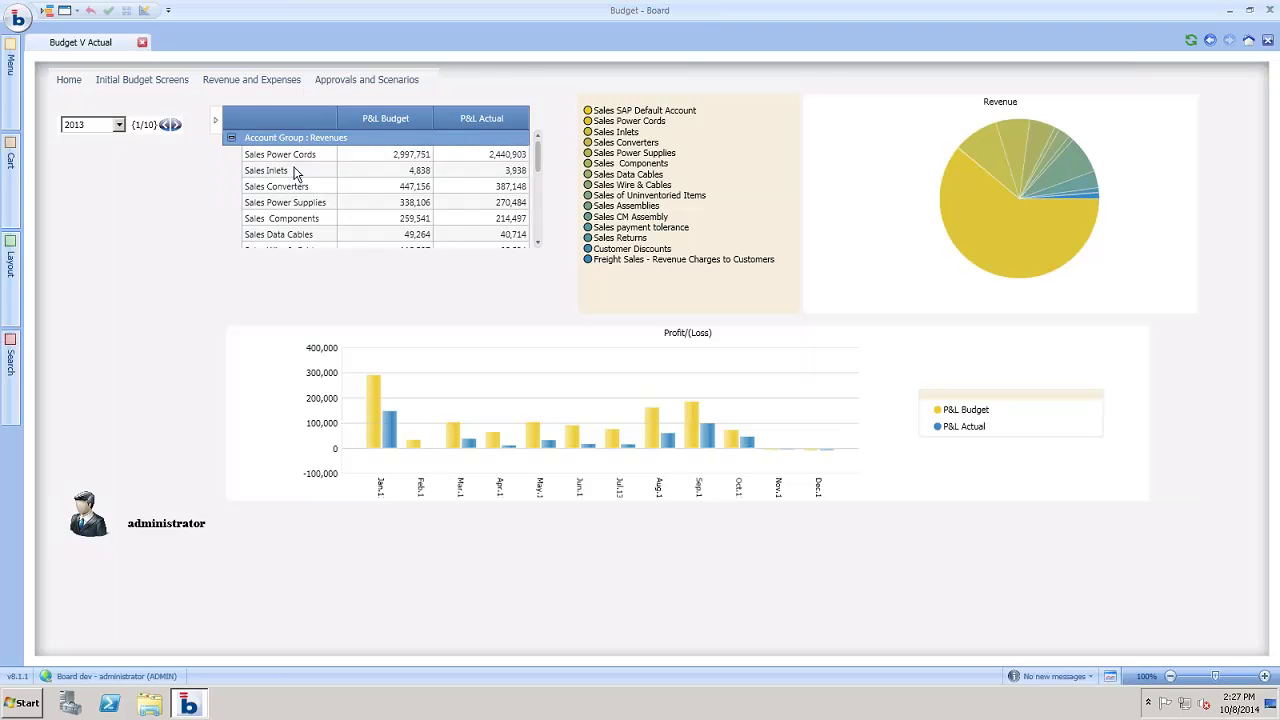
left_click(231, 138)
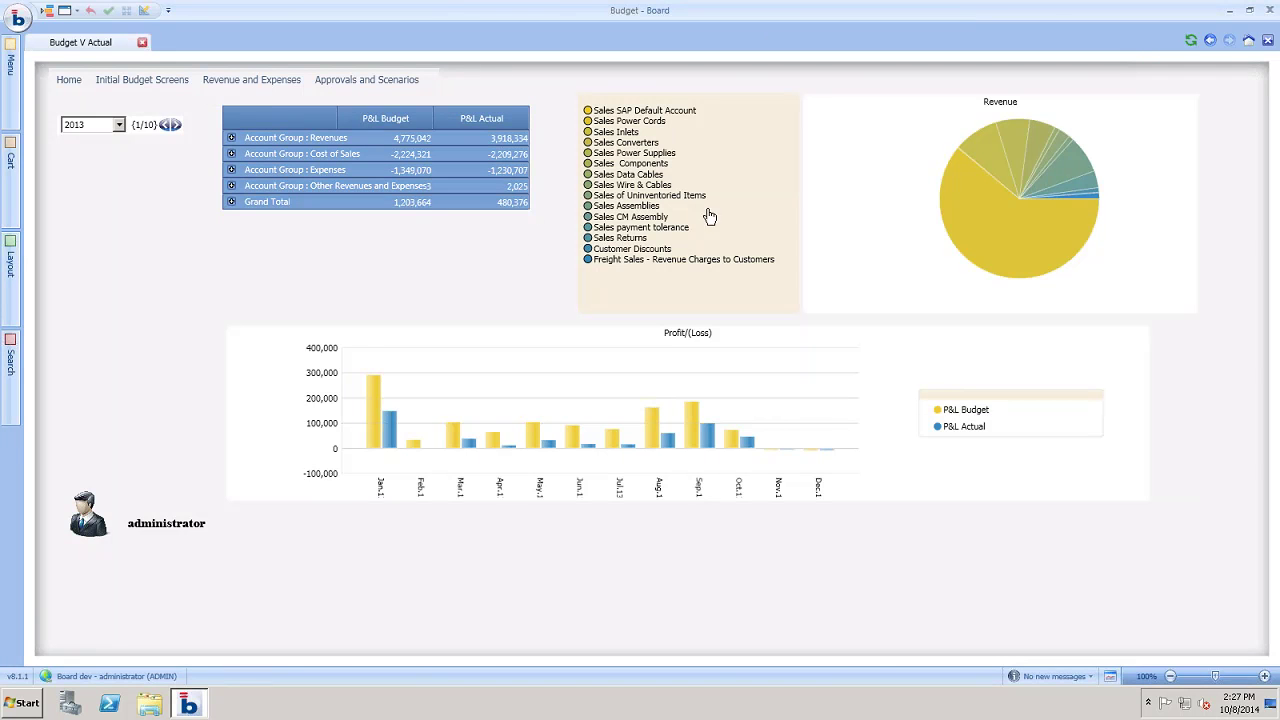
Pull a slice out of the Revenue pie chart and review the entities available for drilling down into it.
left_click(650, 155)
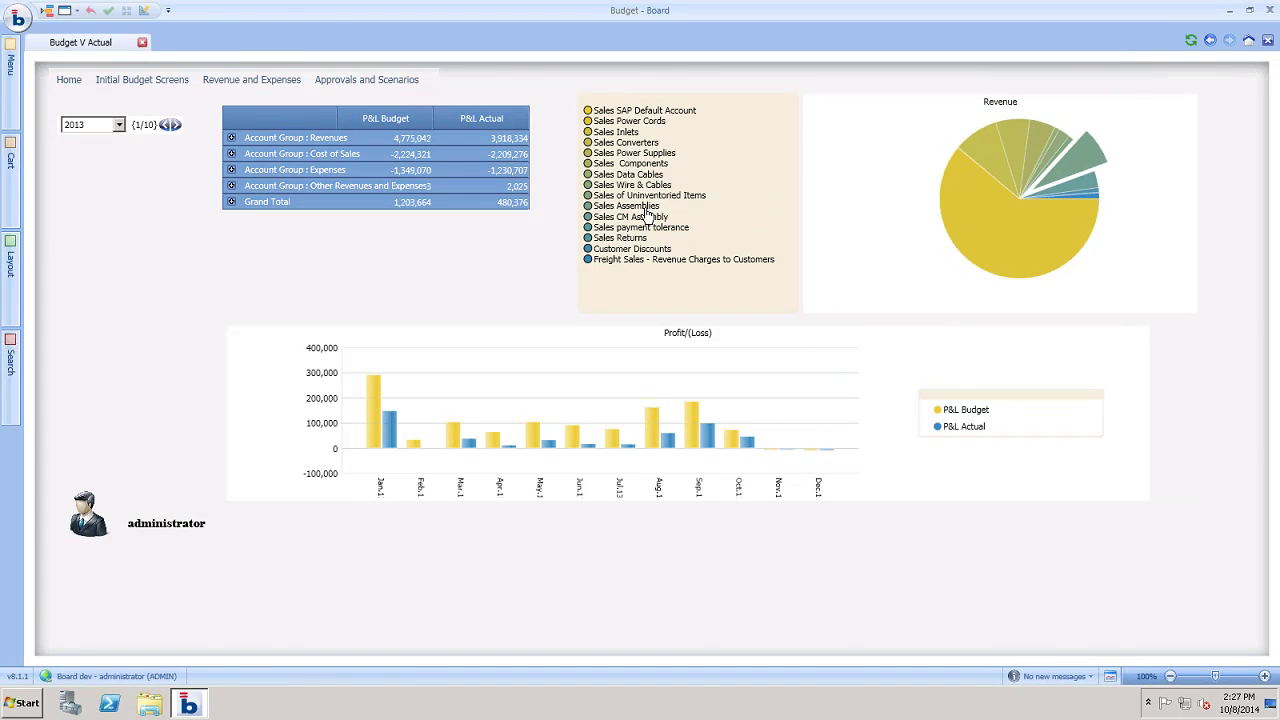
left_click(1093, 160)
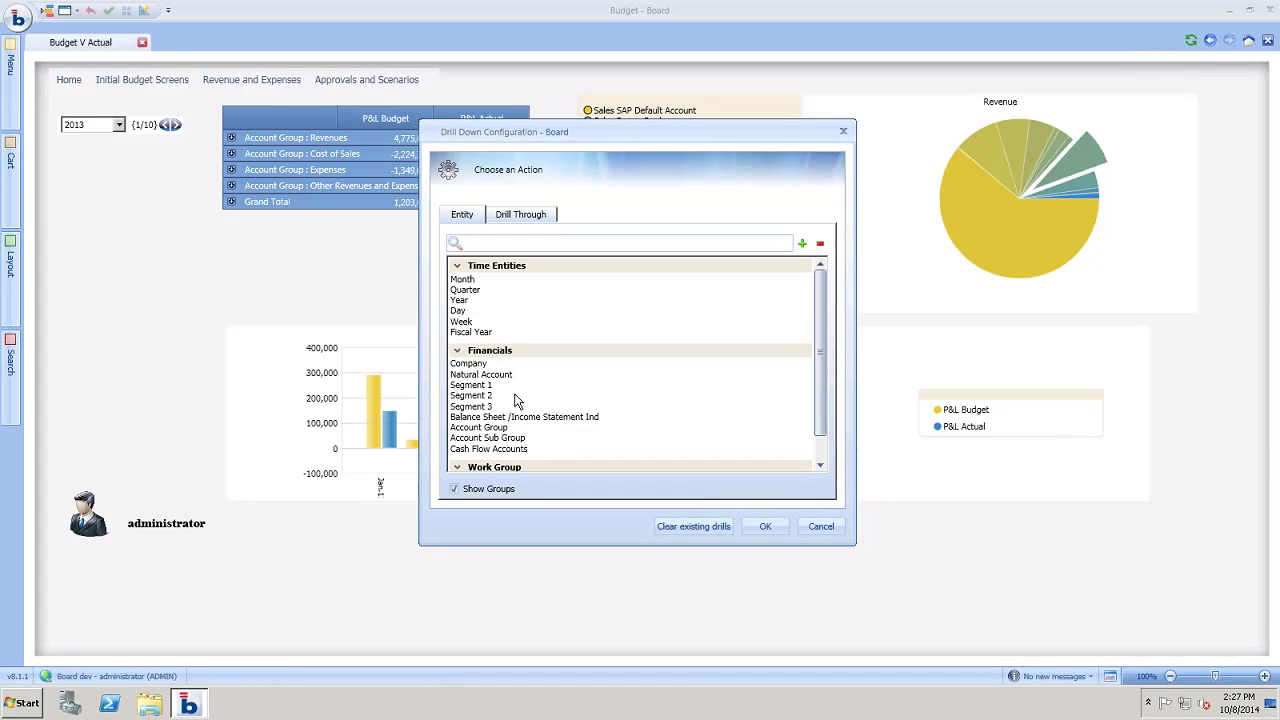
scroll(515, 400, "down", 1)
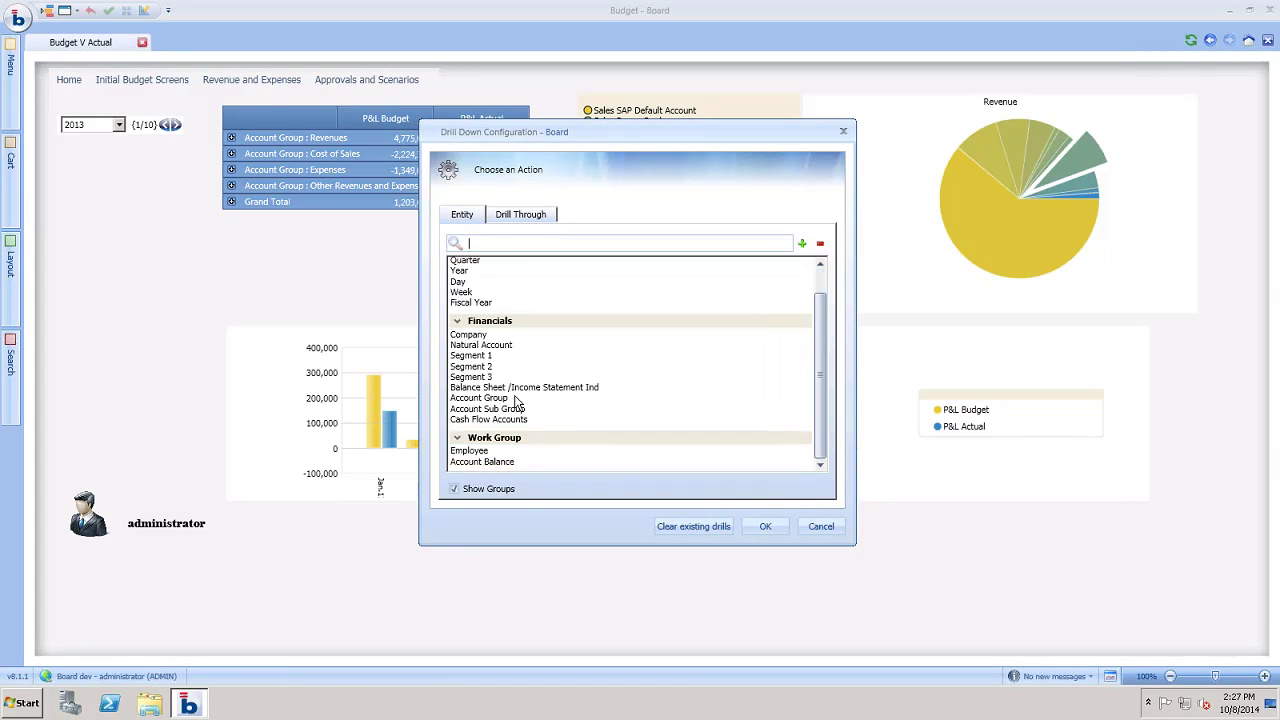
left_click(778, 531)
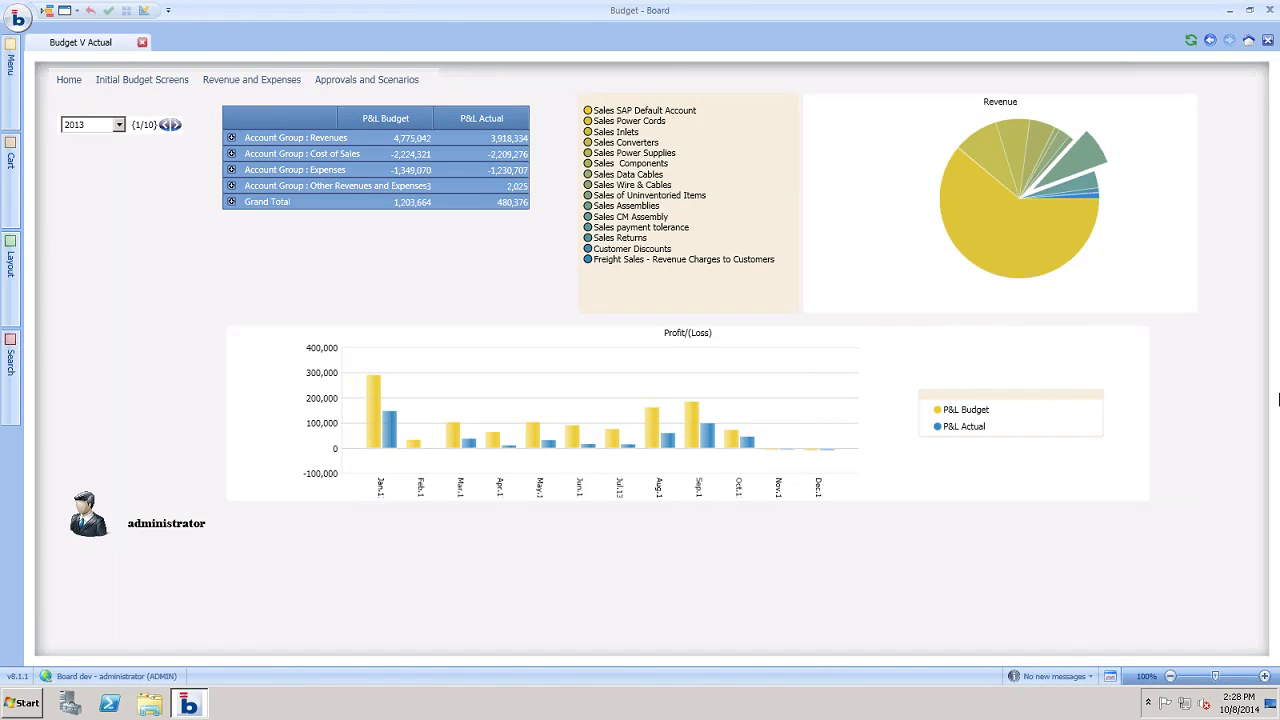
Check the years available for the comparison and expand the Cost of Sales group to review its accounts.
left_click(119, 126)
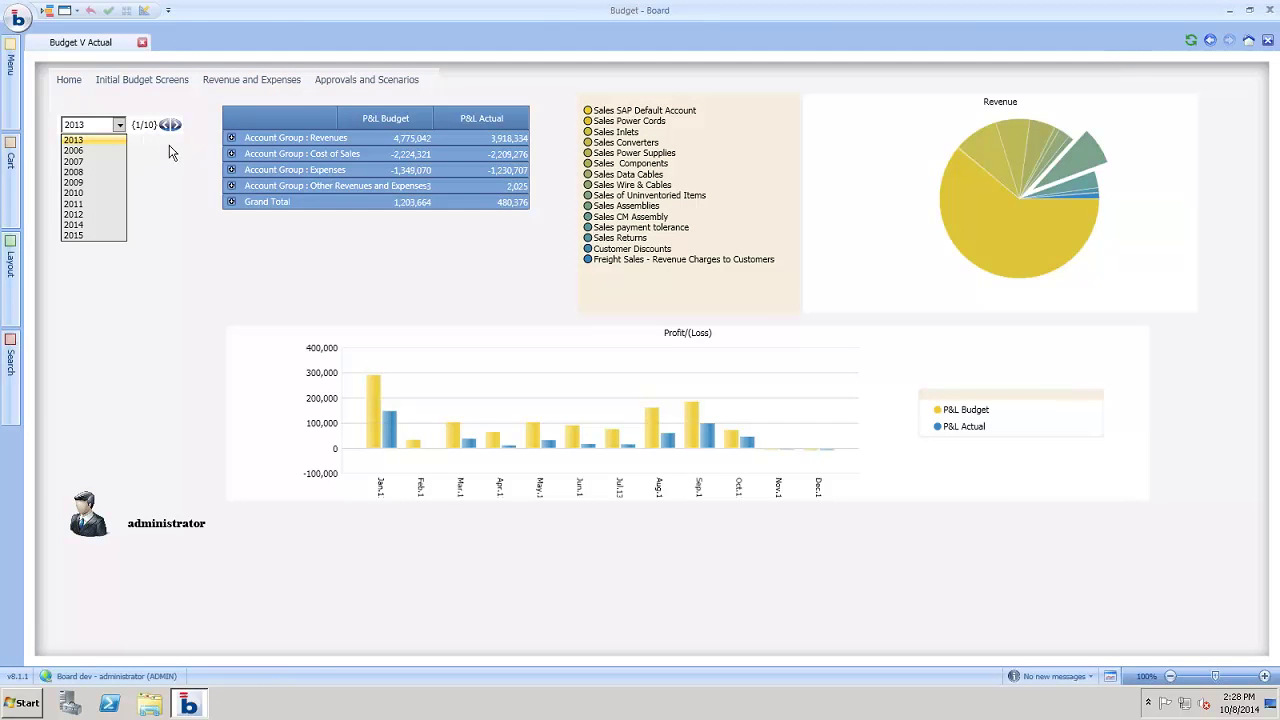
left_click(168, 198)
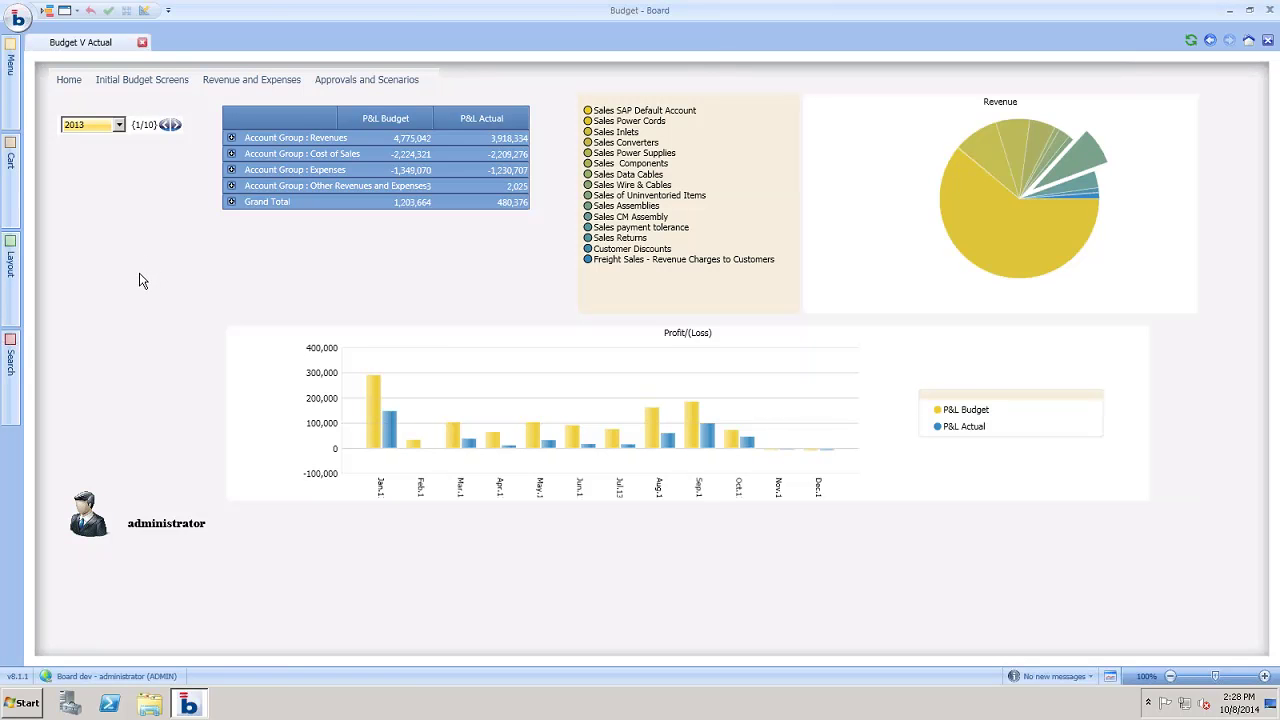
left_click(231, 154)
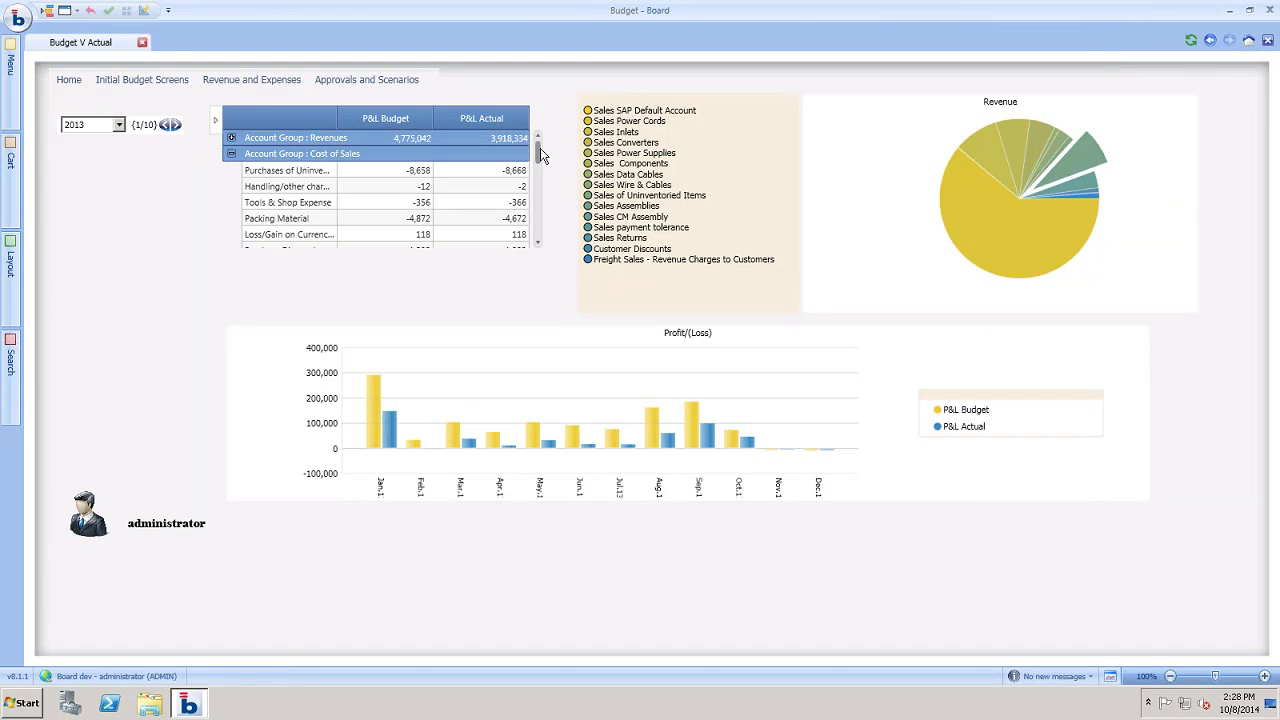
left_click_drag(540, 150, 537, 145)
Add a new data block headed Change to the layout of the P&L Budget and P&L Actual table.
right_click(412, 190)
left_click(355, 328)
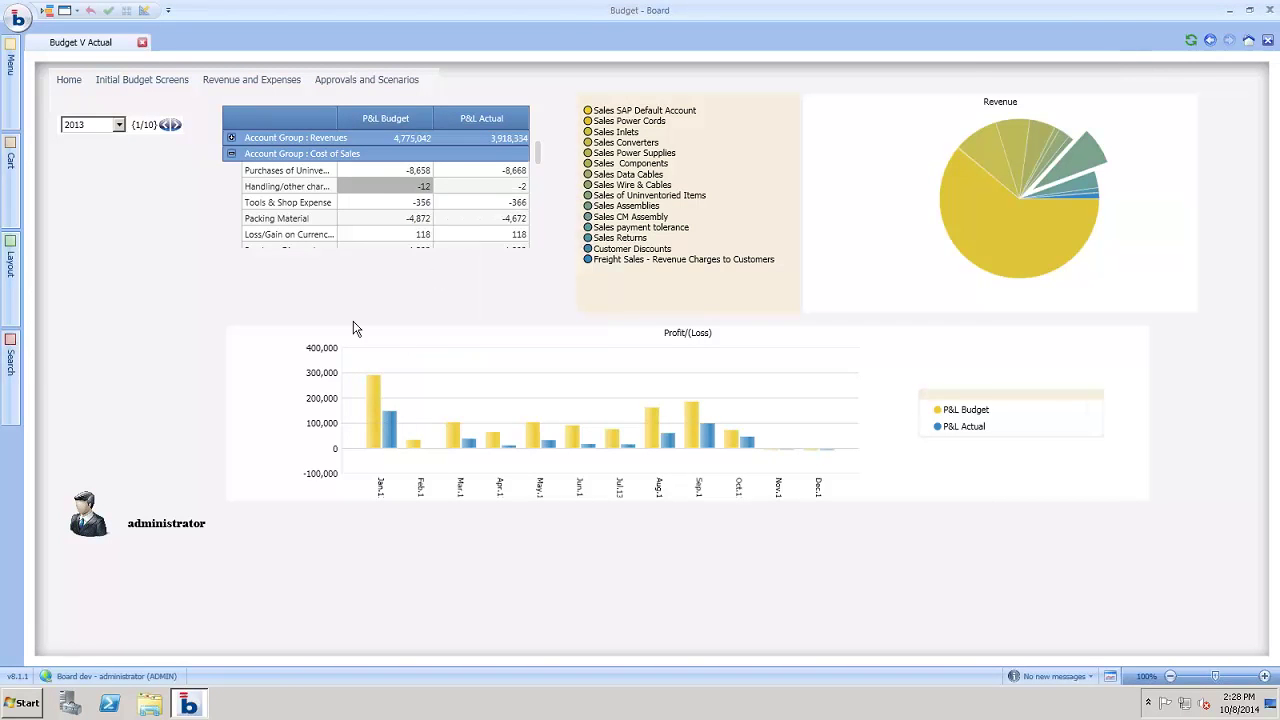
left_click(382, 278)
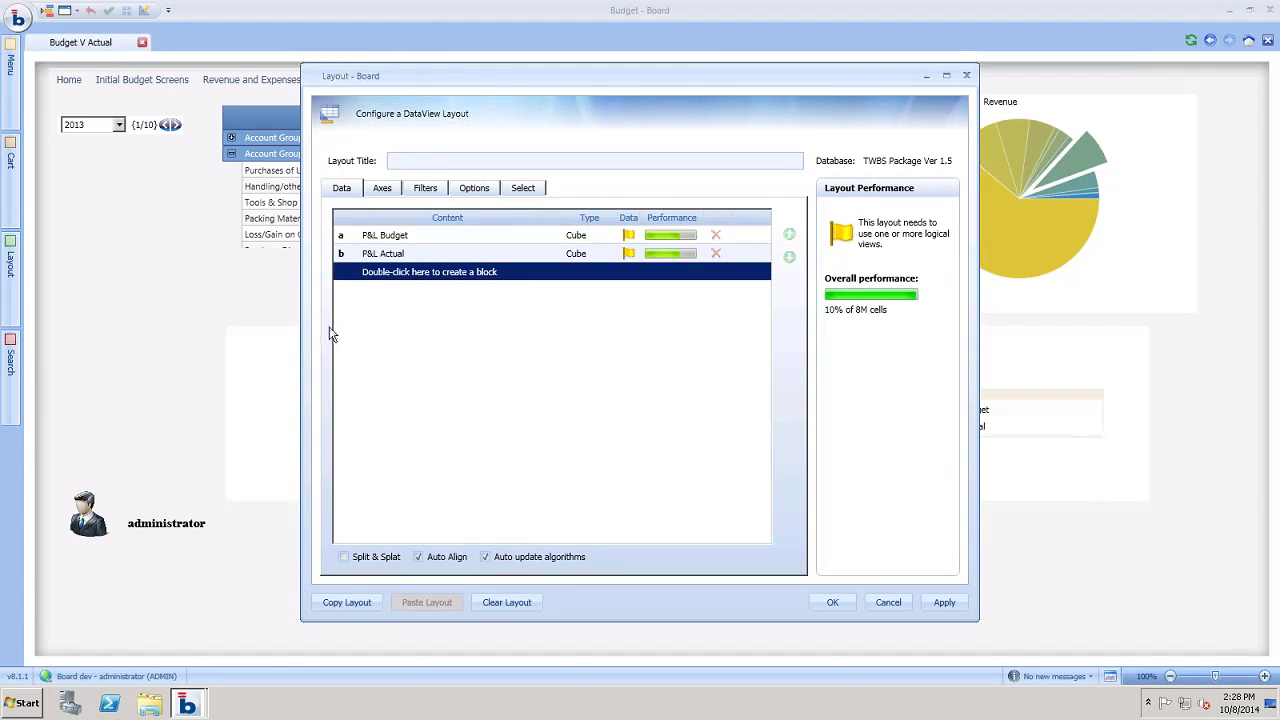
left_click(518, 189)
type("CA")
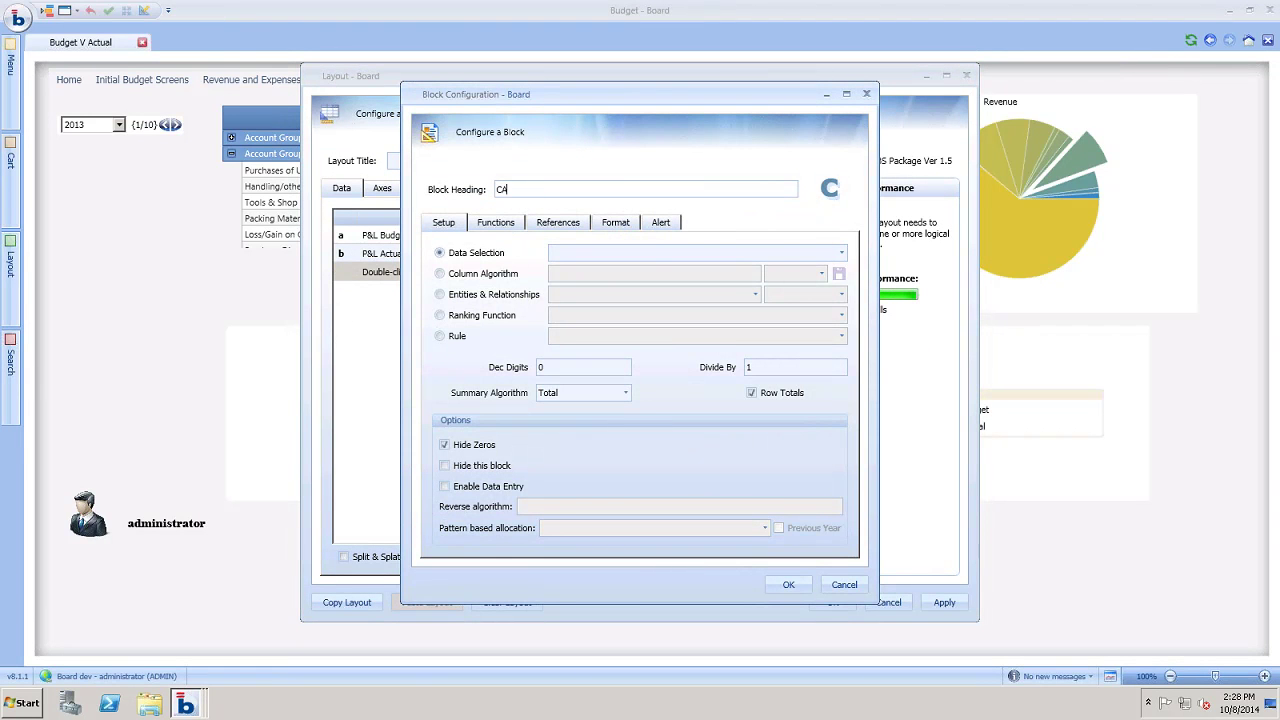
type("h")
key("BackSpace")
key("BackSpace")
type("ha")
Define the Change block with the column algorithm b-a and apply the layout to the table.
left_click(442, 274)
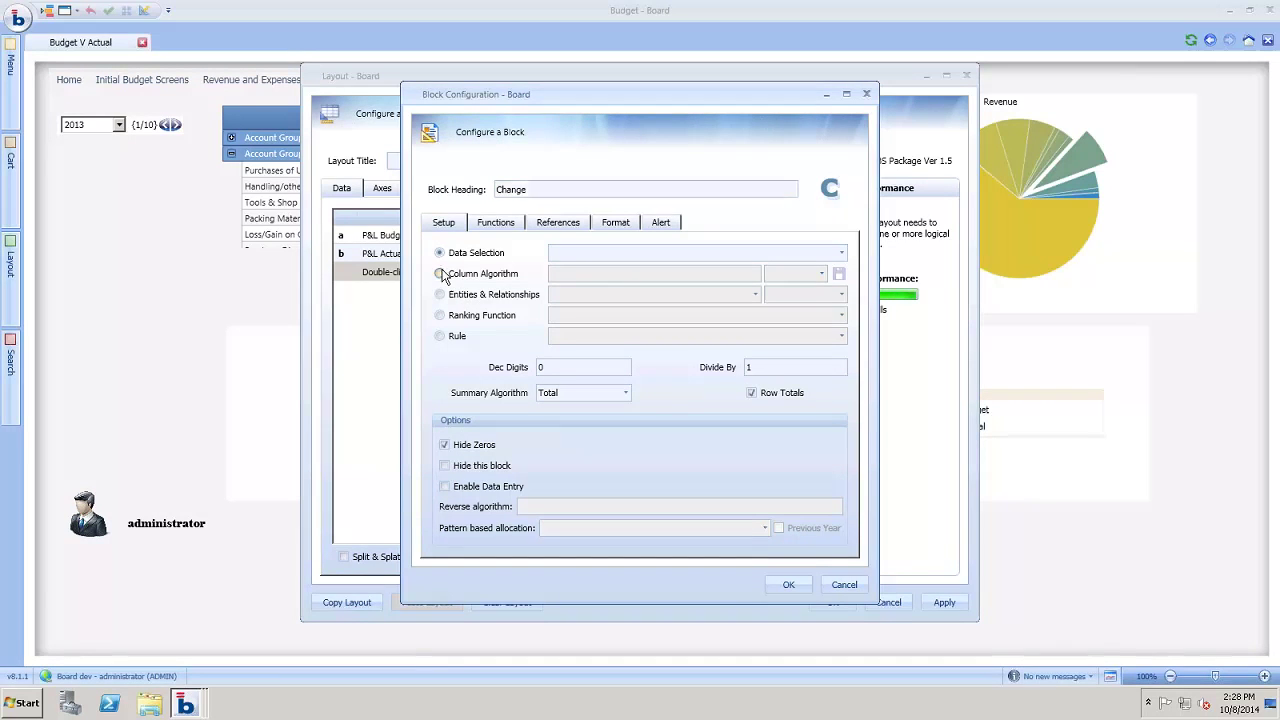
left_click(600, 277)
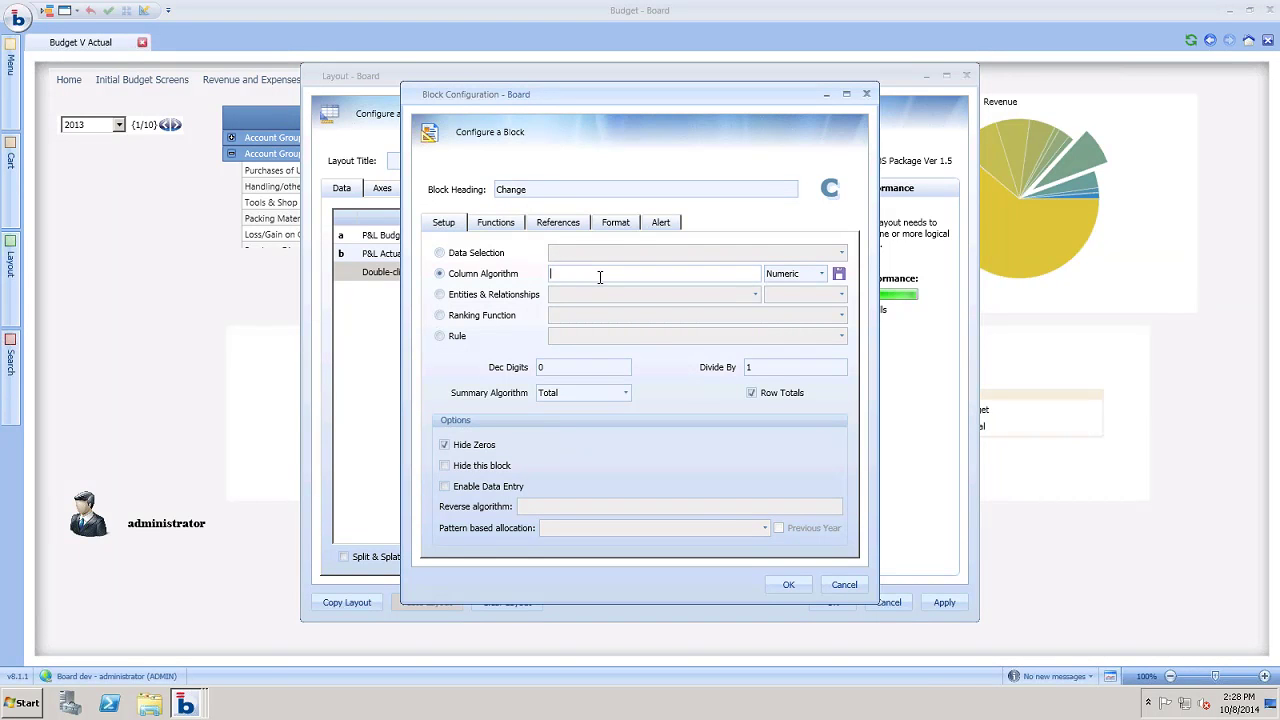
type("b-a")
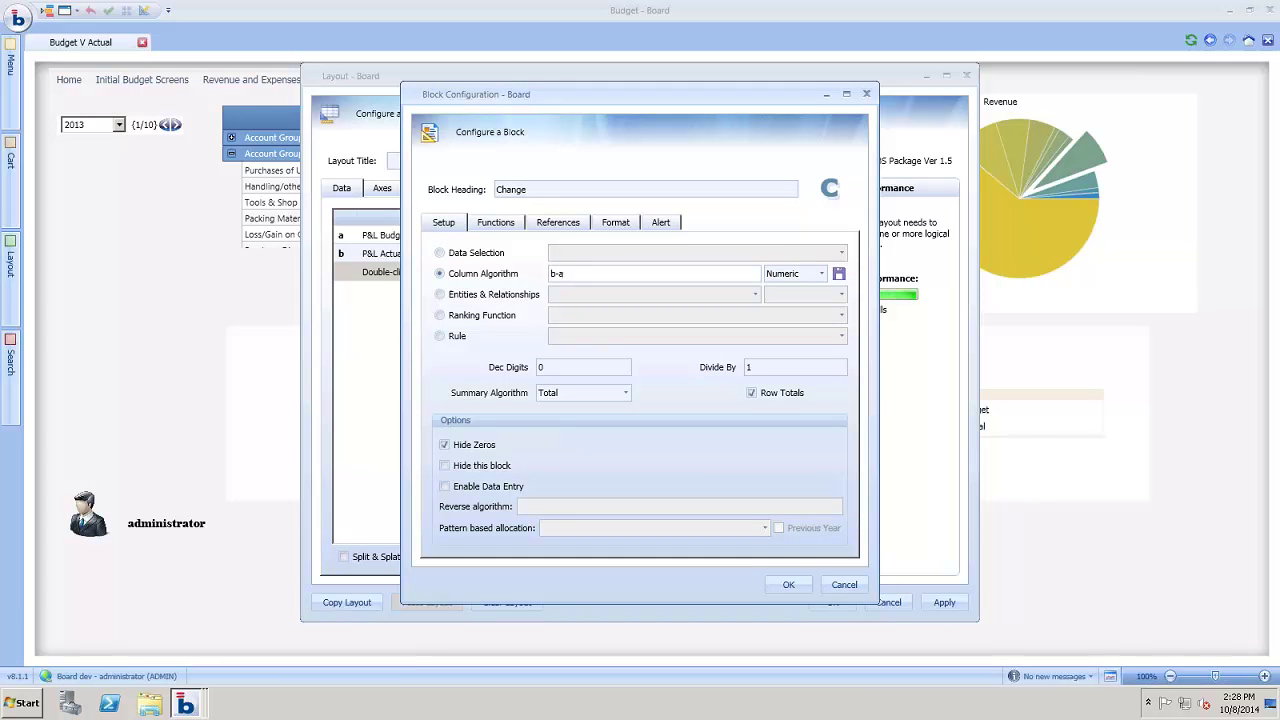
left_click_drag(672, 103, 620, 294)
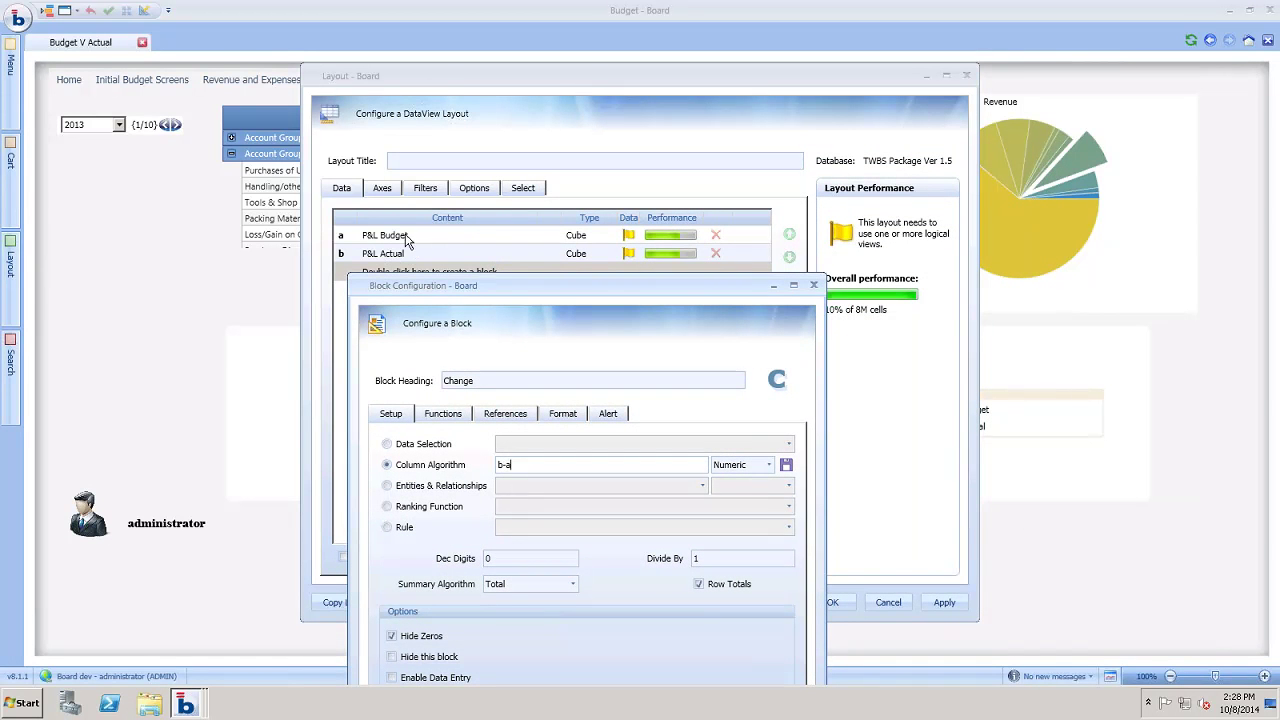
left_click_drag(628, 285, 654, 112)
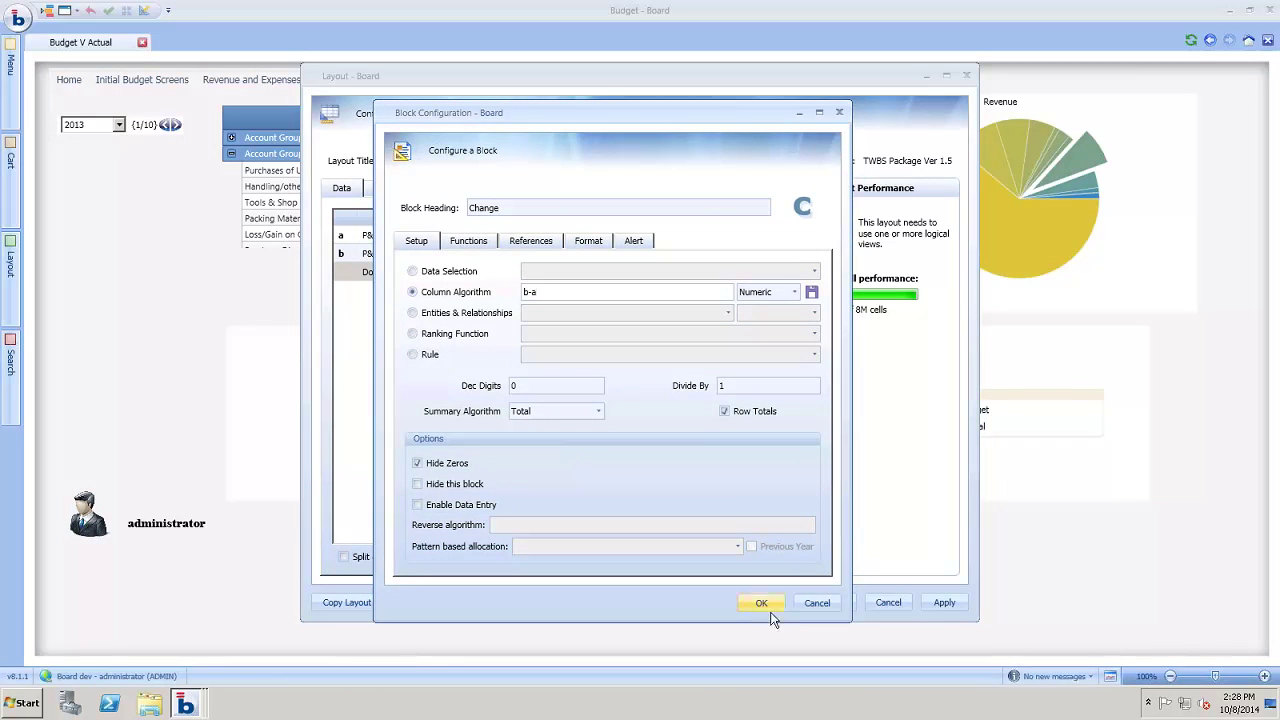
left_click(772, 603)
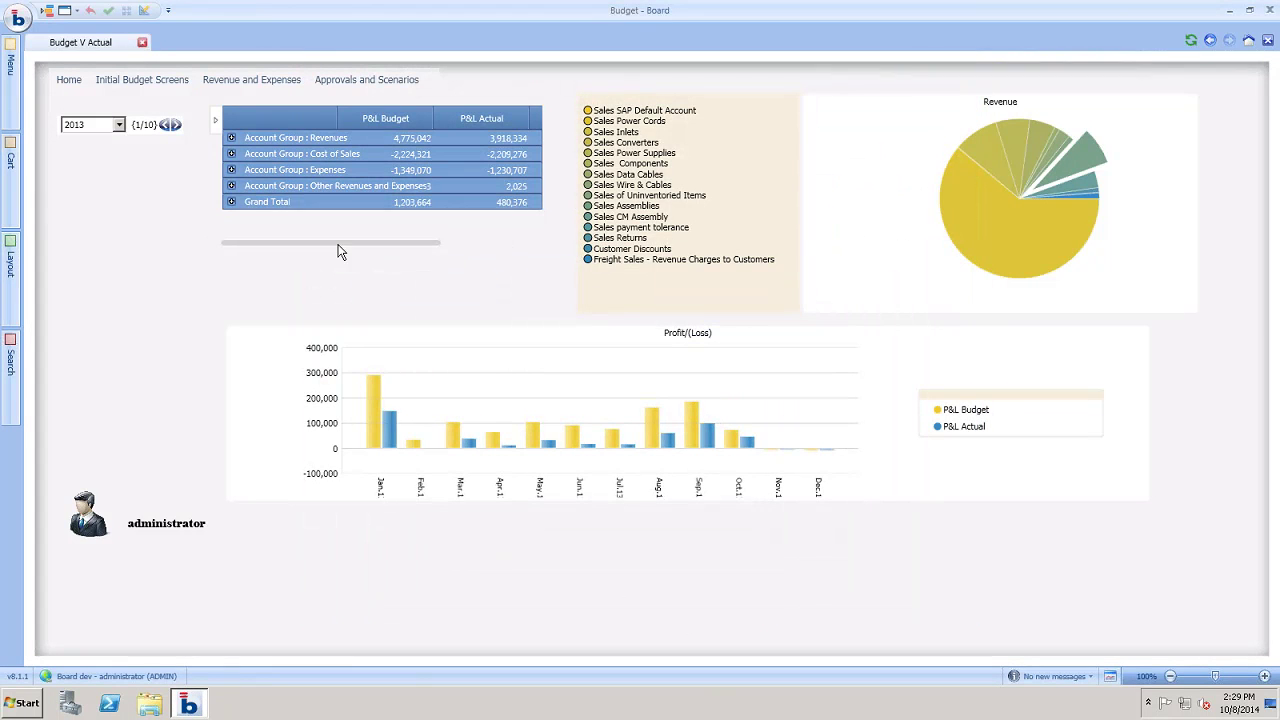
Expand the Revenues accounts with the P&L Budget, P&L Actual and Change columns narrowed to fit, and return to the Financial Budgeting main screen.
left_click_drag(340, 252, 463, 251)
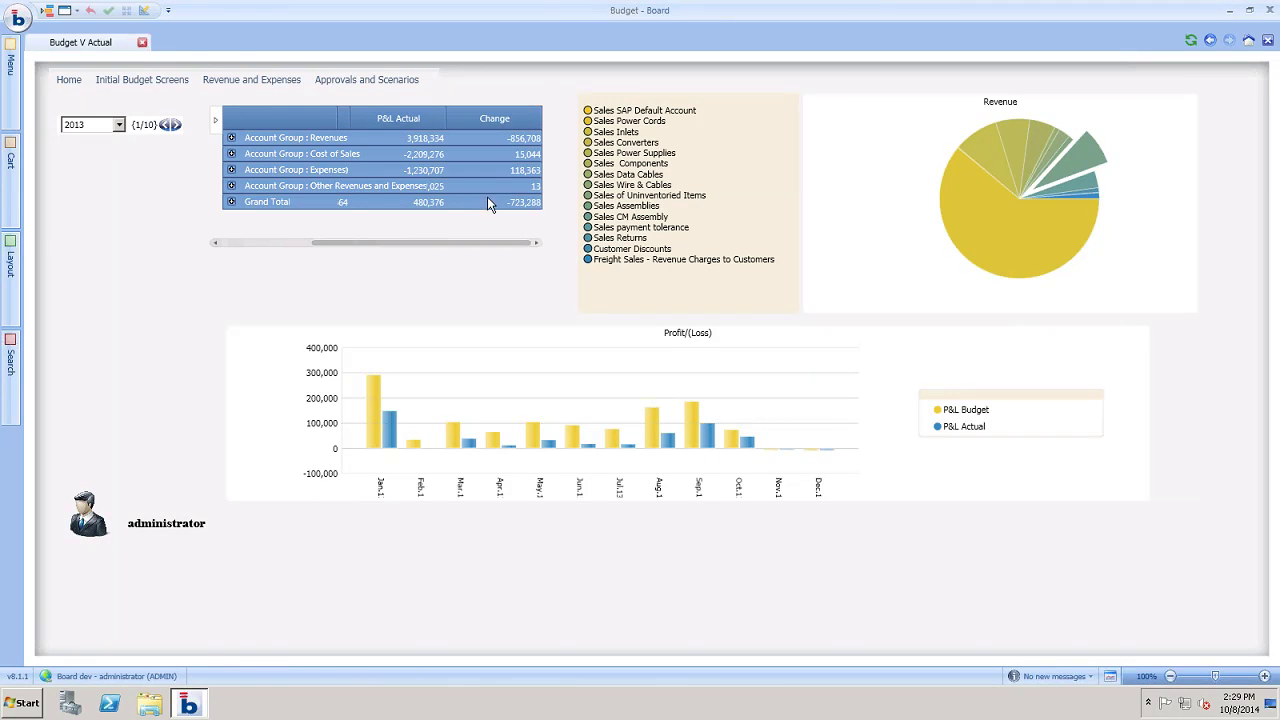
left_click(231, 137)
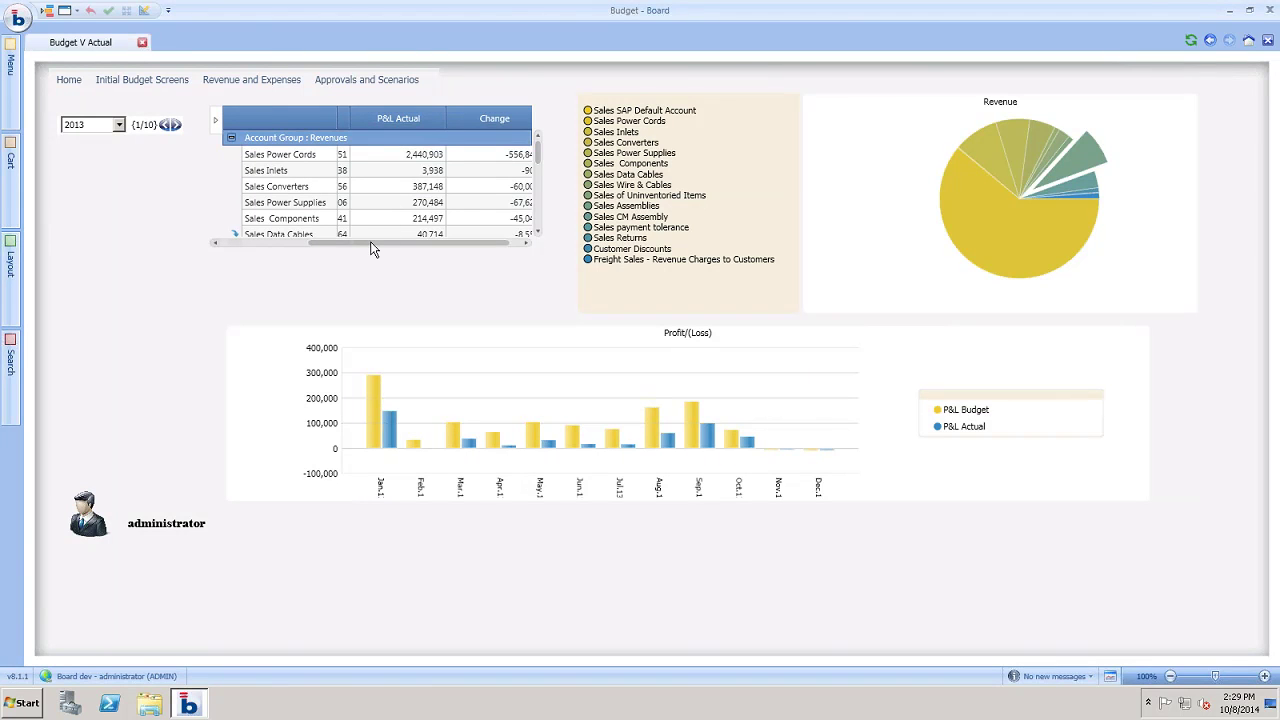
left_click_drag(357, 243, 323, 242)
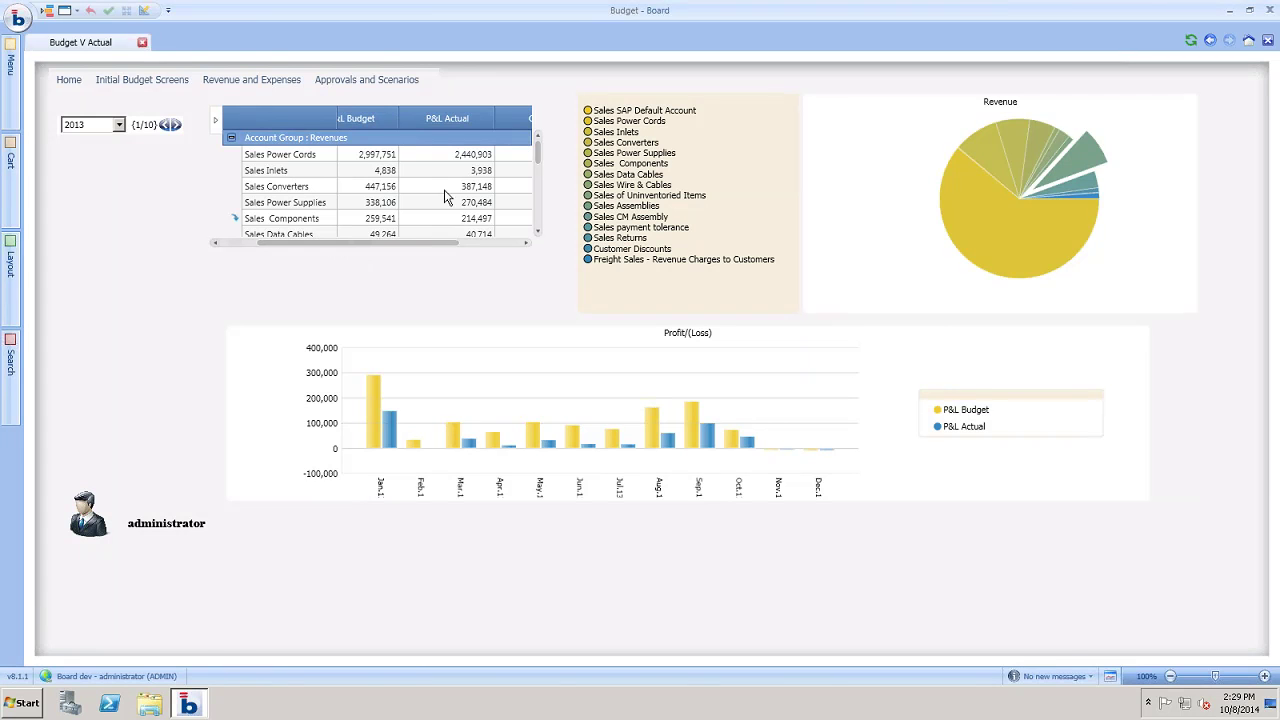
left_click_drag(494, 118, 454, 127)
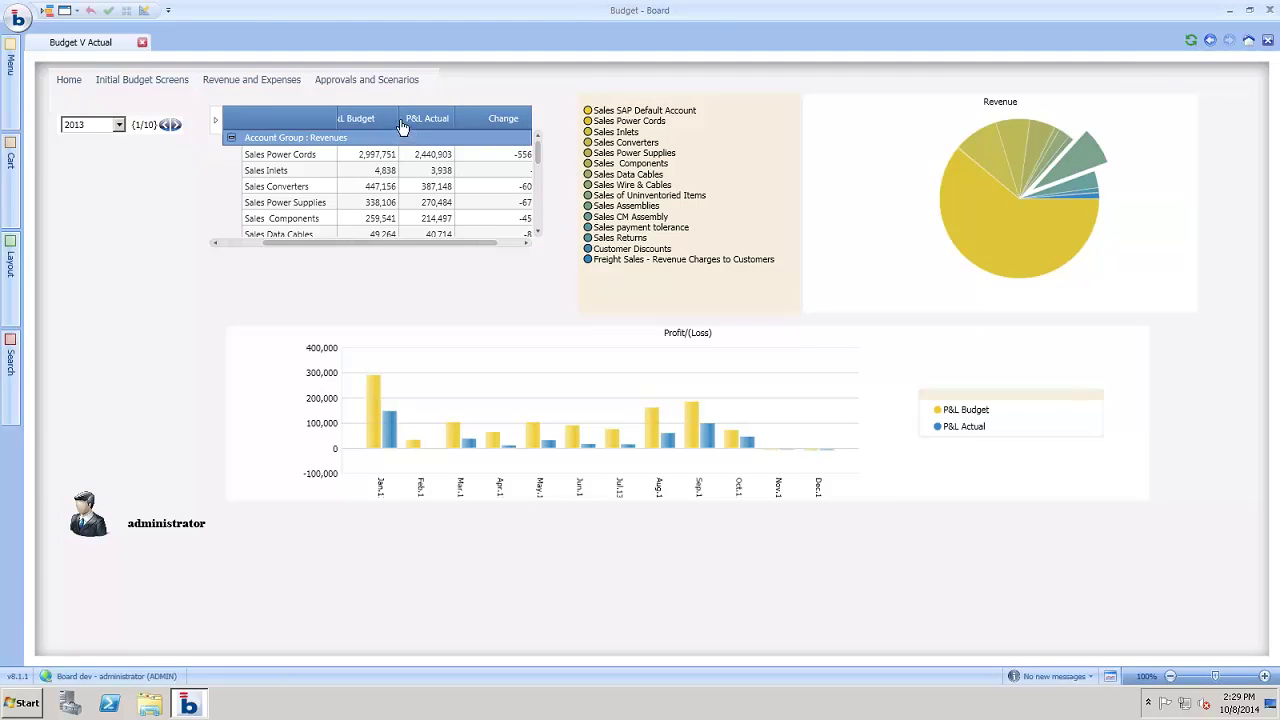
left_click_drag(395, 116, 430, 145)
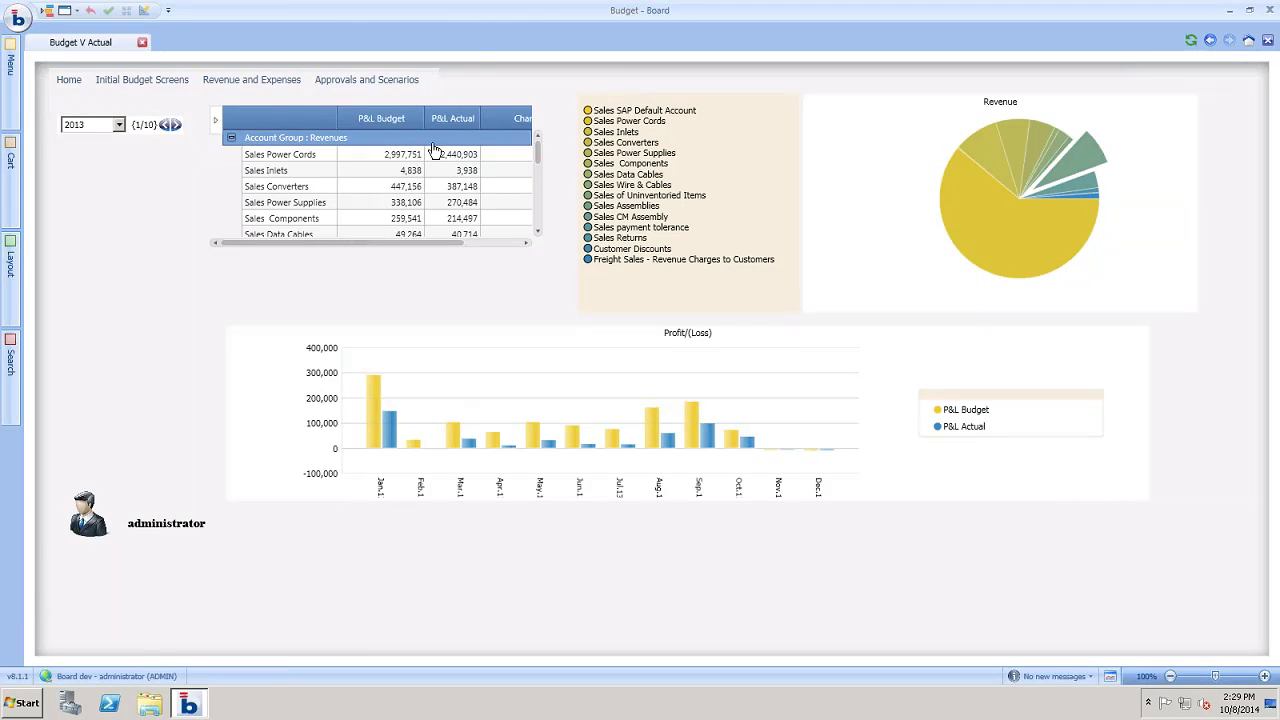
left_click_drag(444, 244, 500, 266)
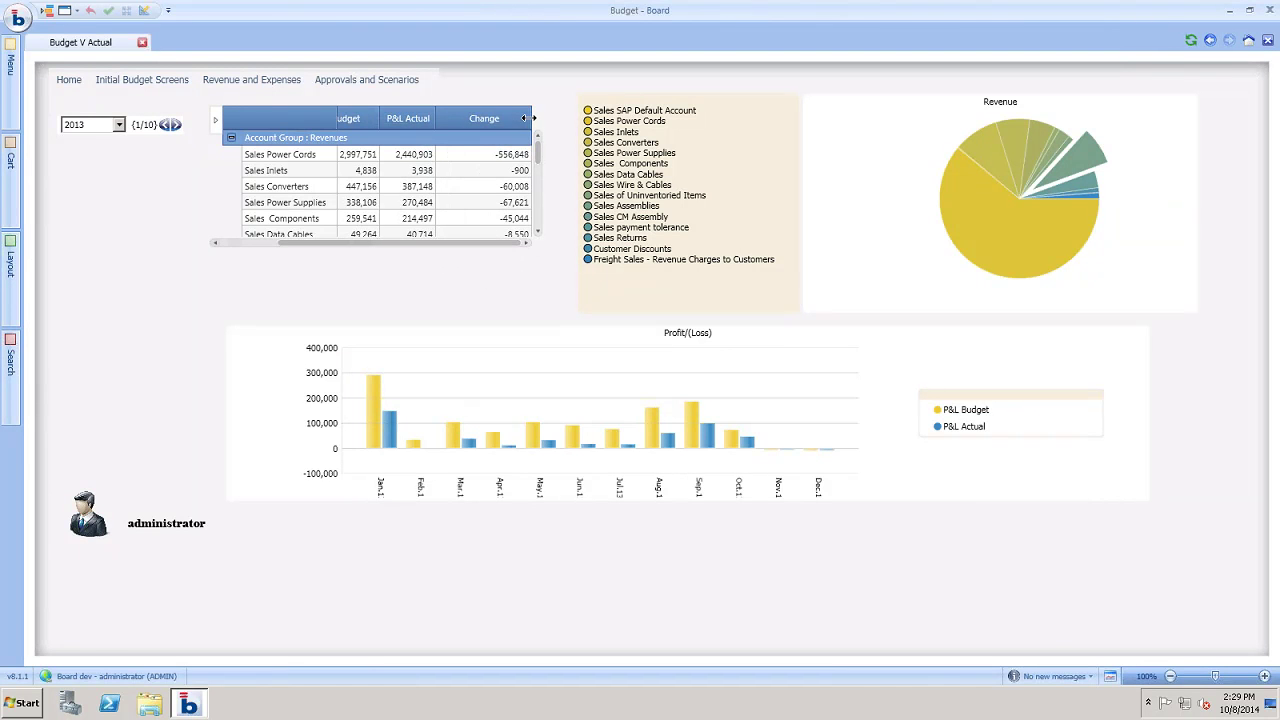
mouse_move(531, 118)
left_mouse_down()
mouse_move(495, 117)
mouse_move(531, 115)
left_mouse_up()
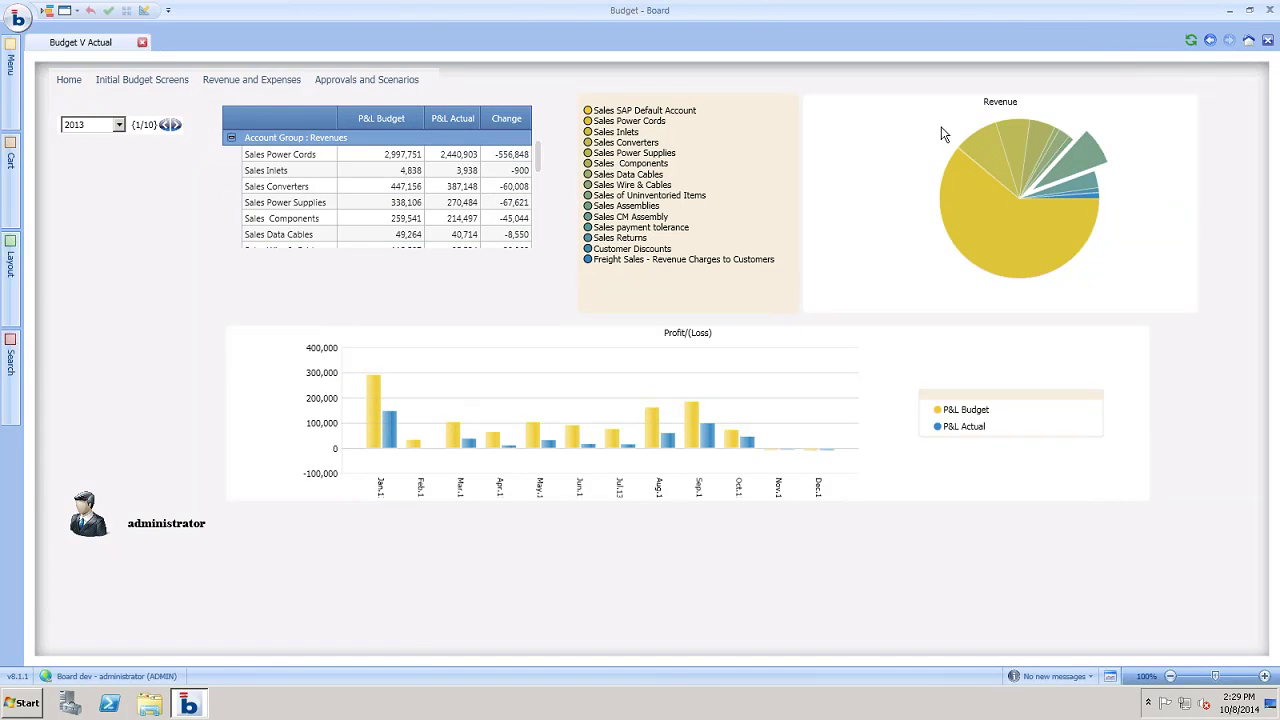
left_click(1248, 40)
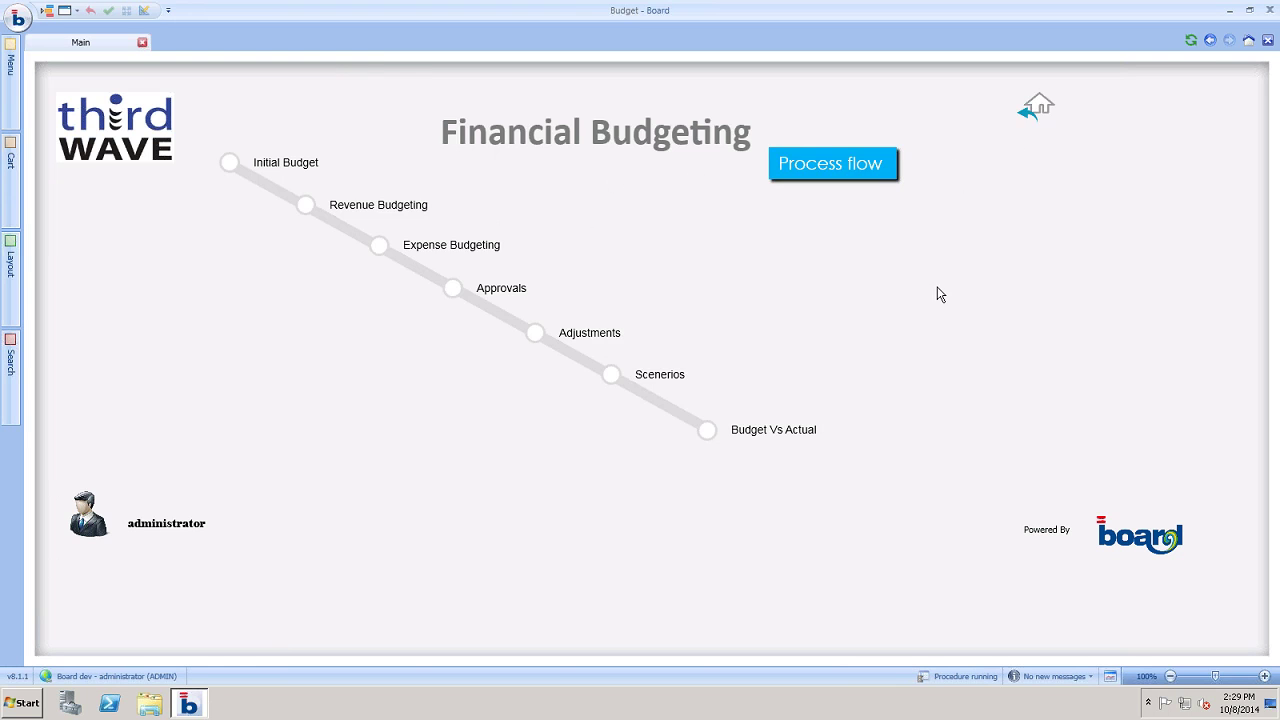
Open the Trial Balance report from Financial Reporting and check which companies can be filtered.
left_click(380, 241)
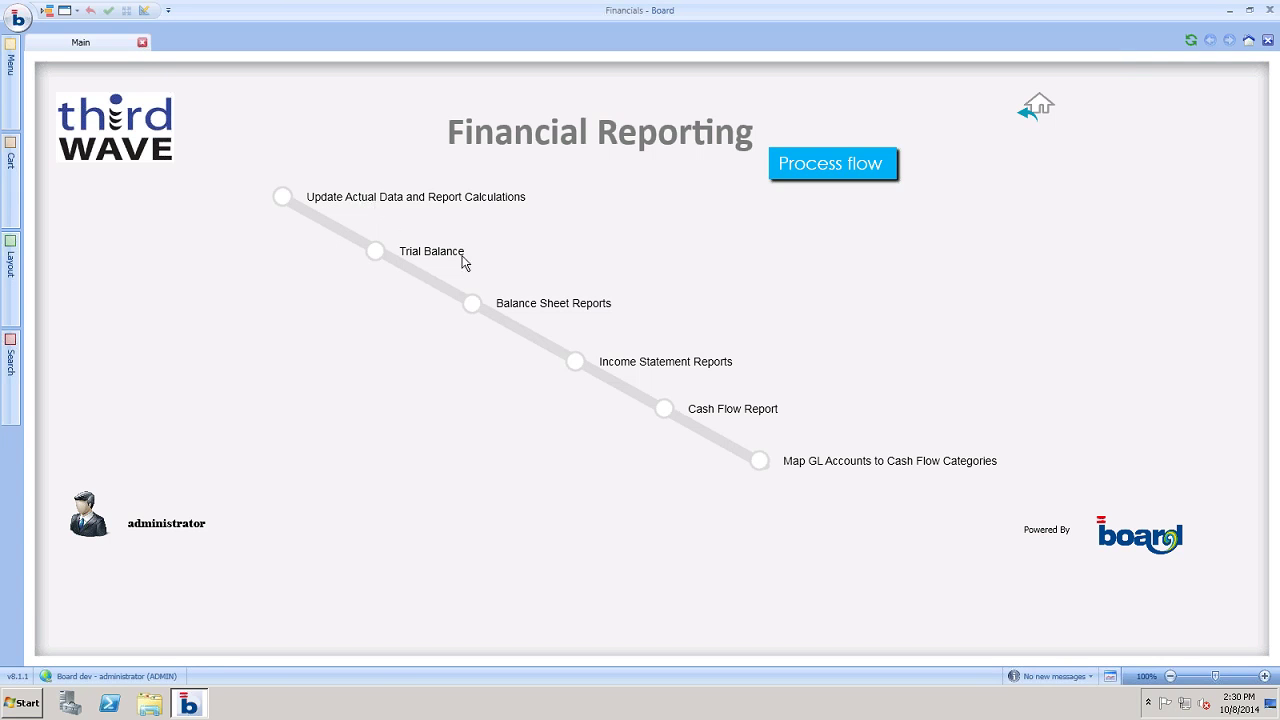
left_click(378, 256)
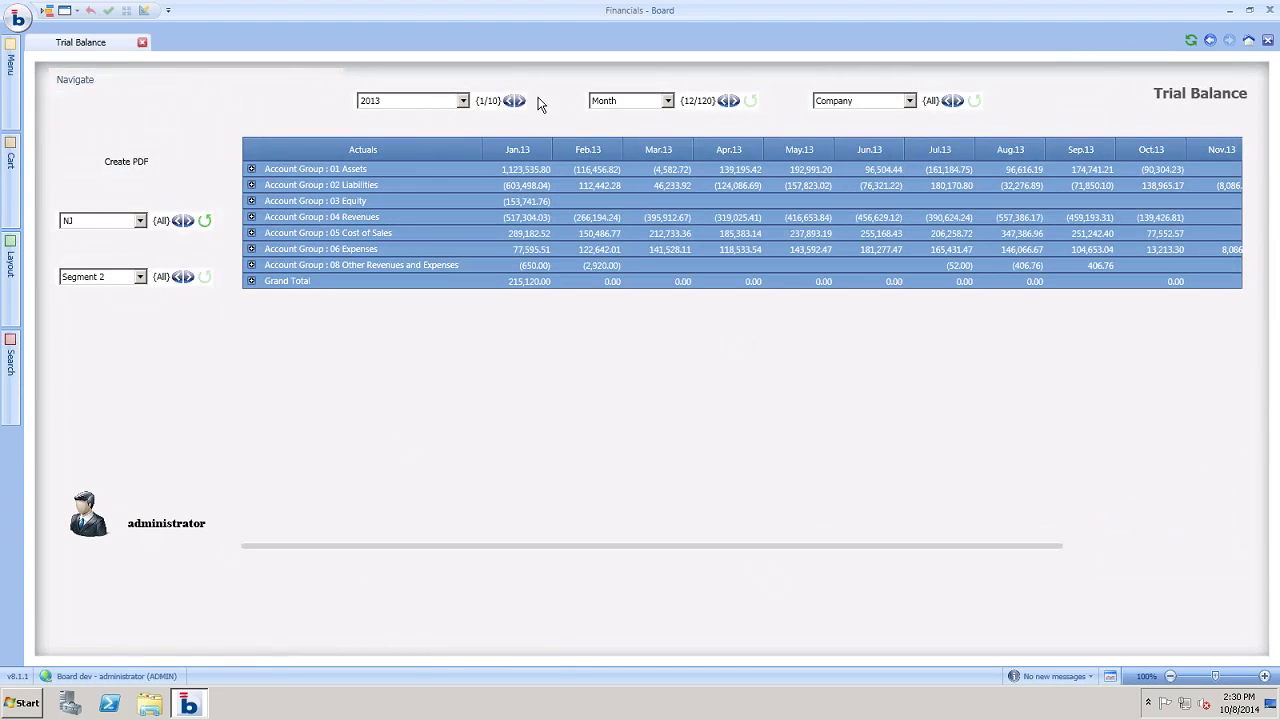
left_click(910, 100)
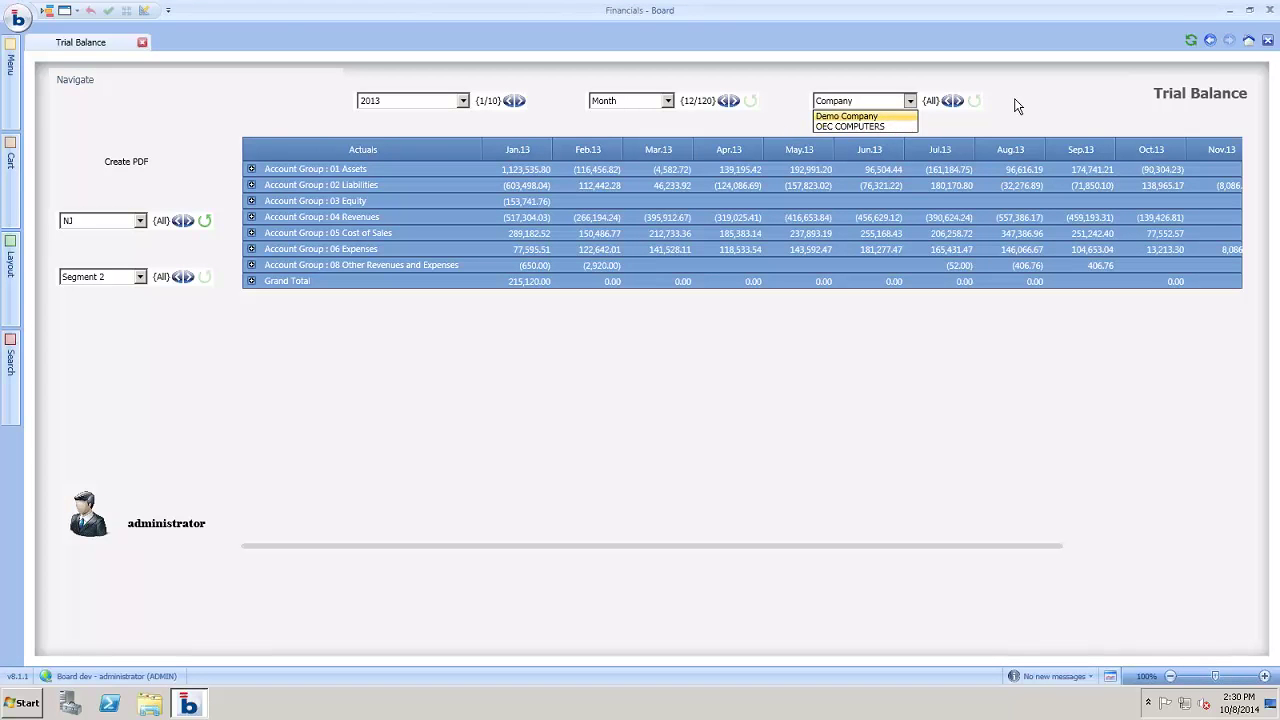
left_click(1066, 94)
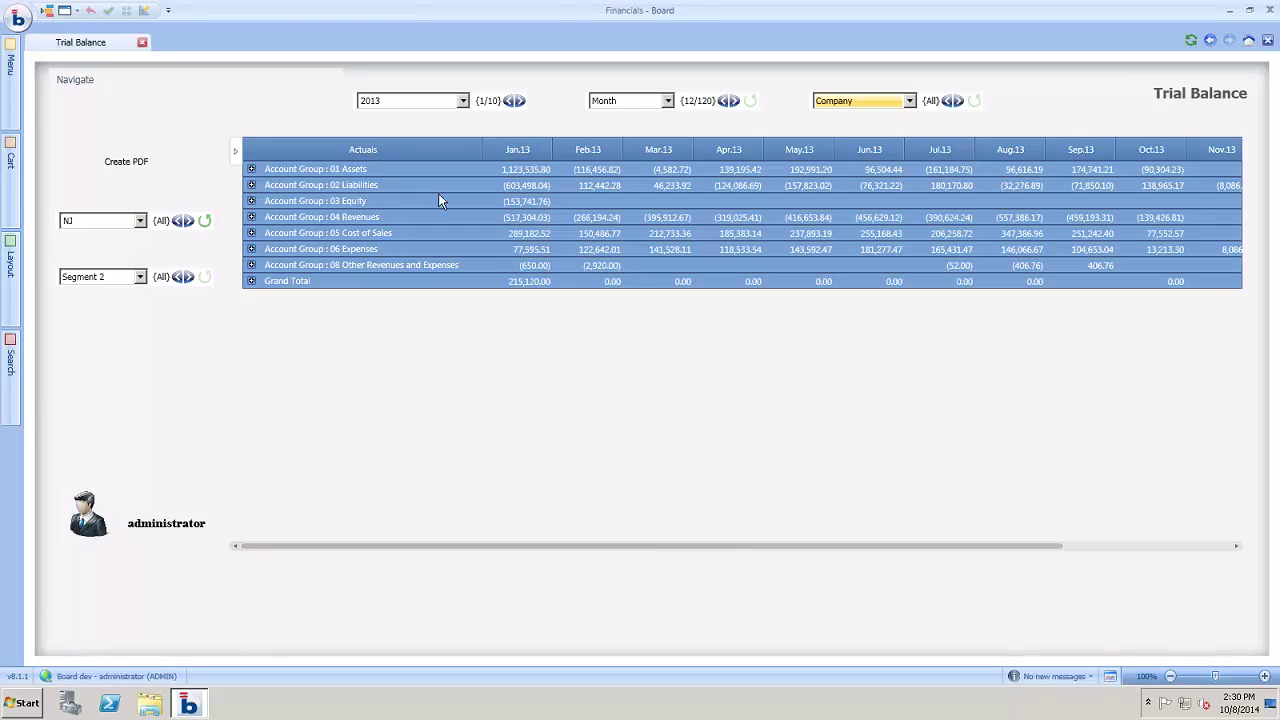
Expand the Assets group down to Current Assets and review the monthly actuals of its accounts.
left_click(251, 185)
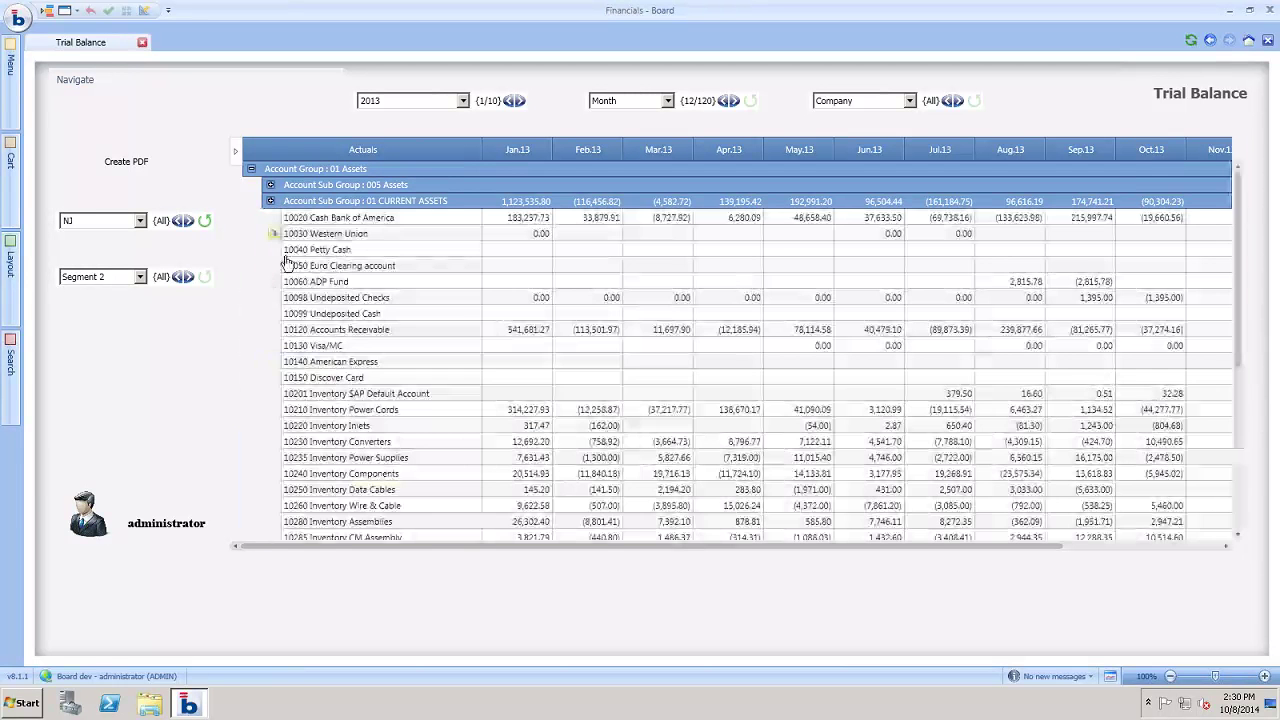
scroll(541, 328, "down", 5)
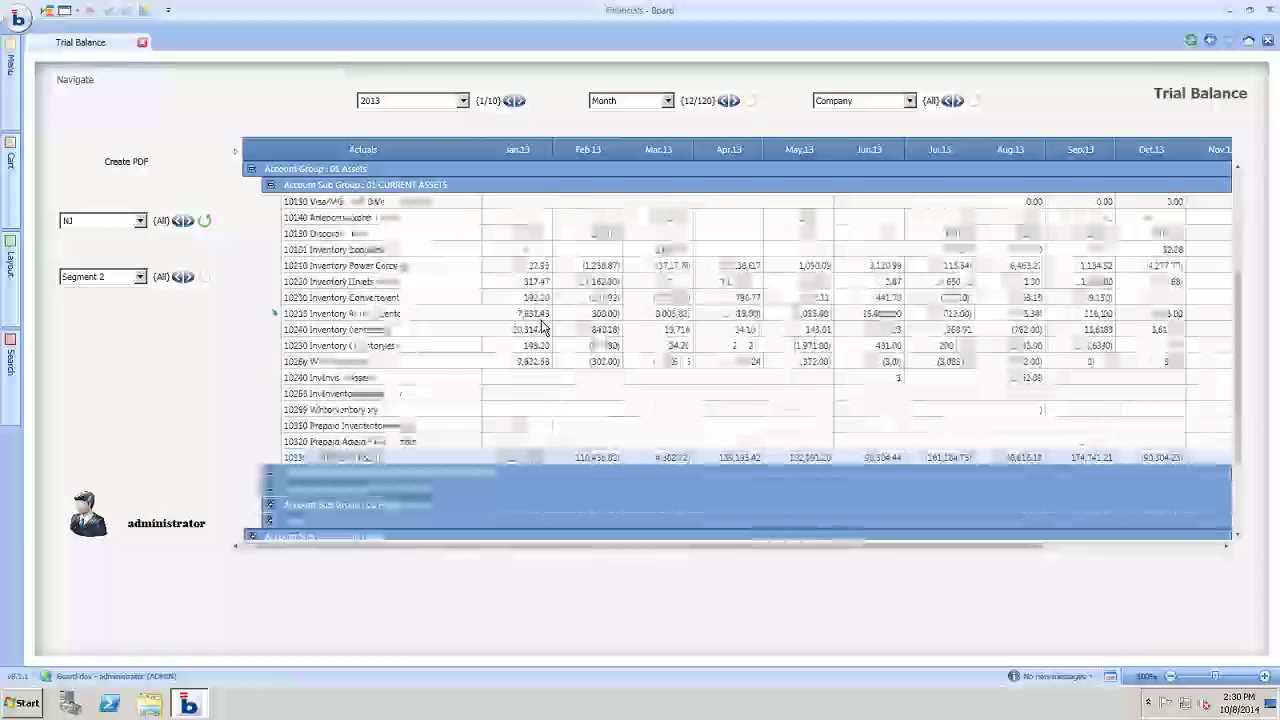
scroll(541, 328, "up", 5)
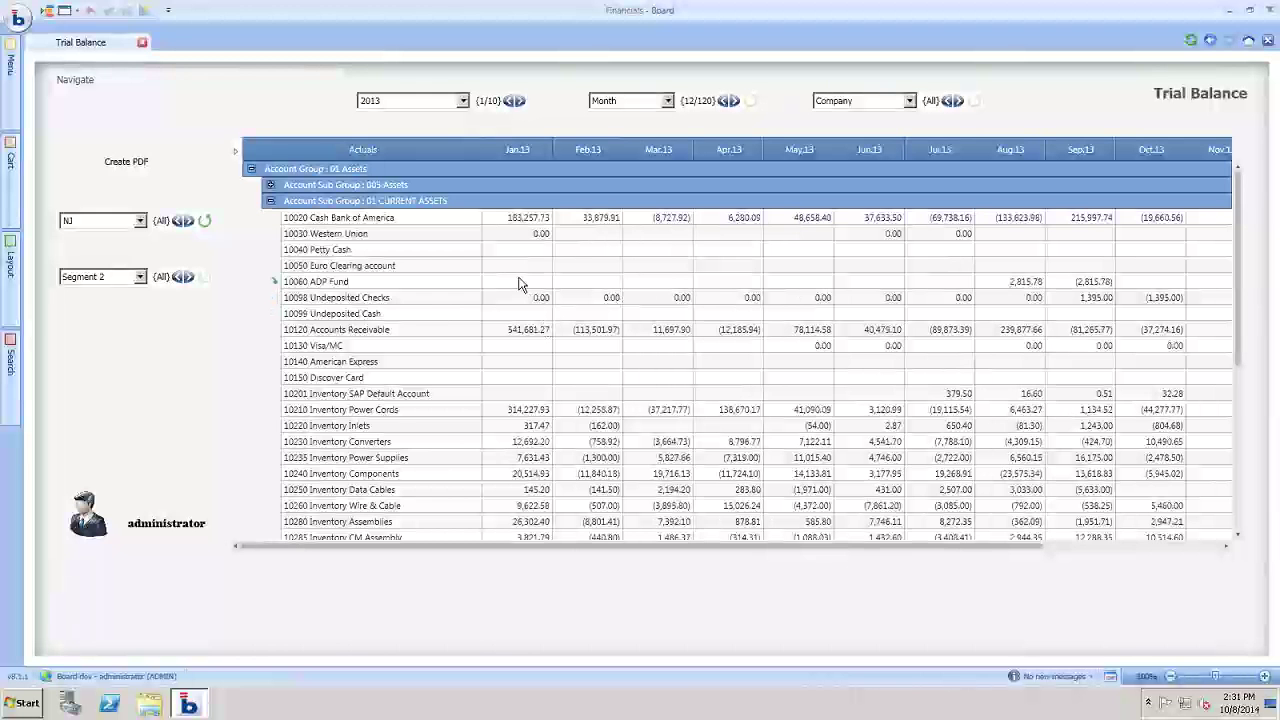
scroll(519, 279, "down", 2)
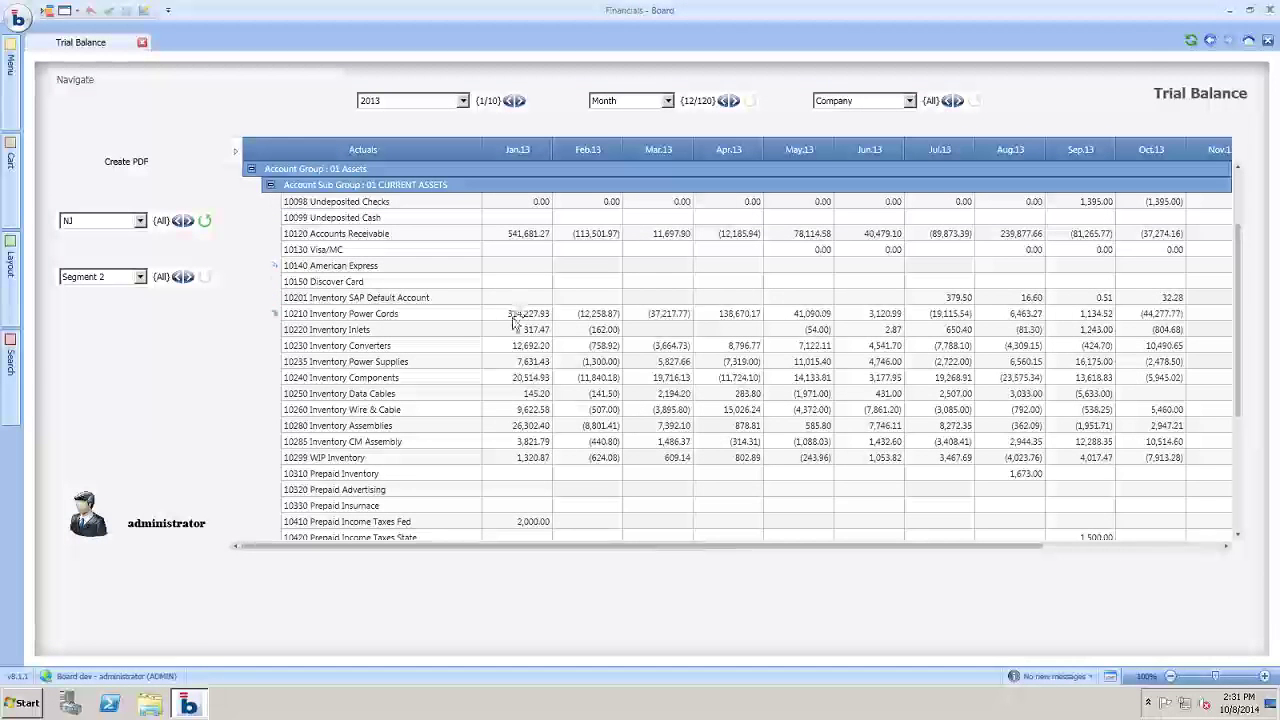
scroll(516, 337, "down", 4)
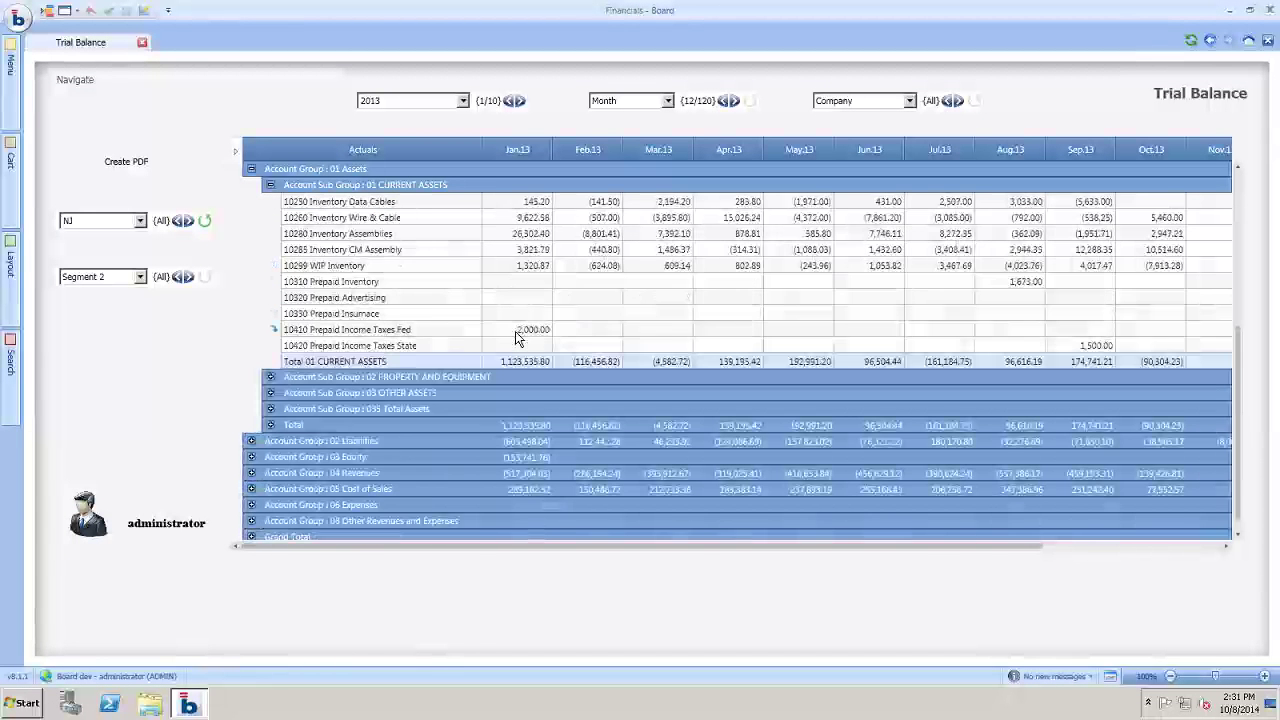
Expand the Liabilities group and its 039 Liabilities sub group to inspect them, and collapse both again.
left_click(251, 425)
left_click(270, 442)
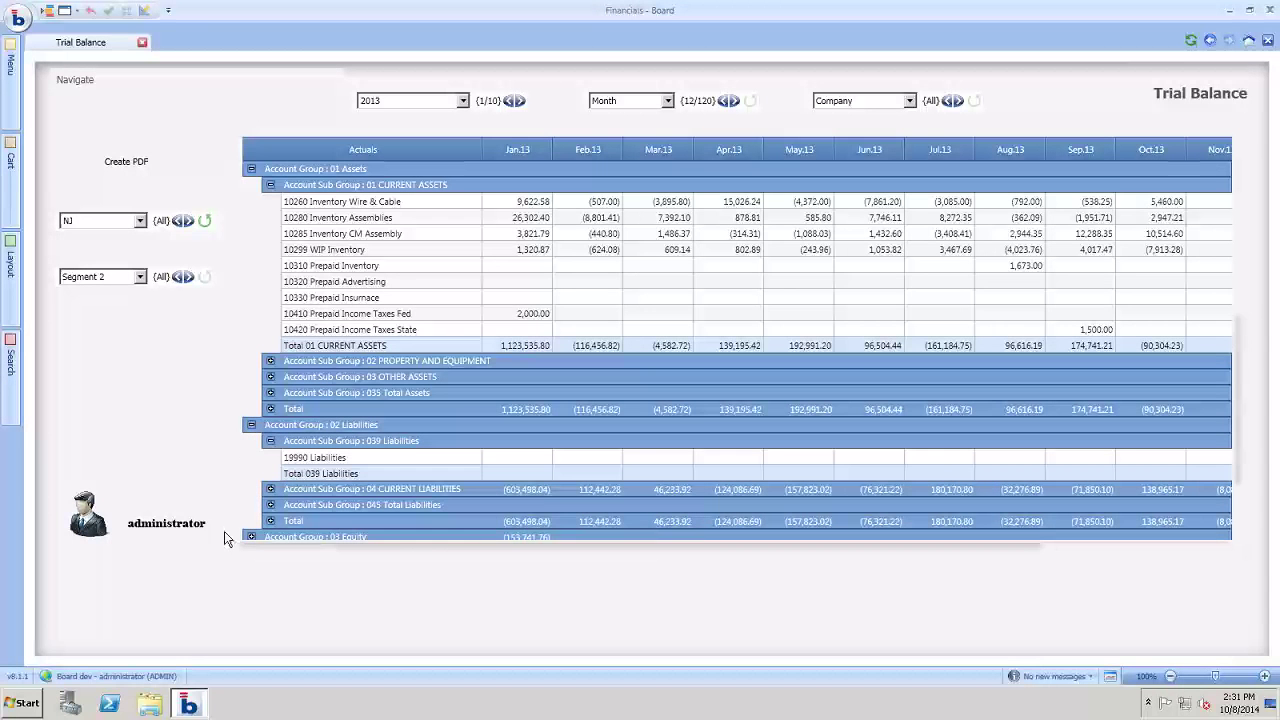
left_click(270, 441)
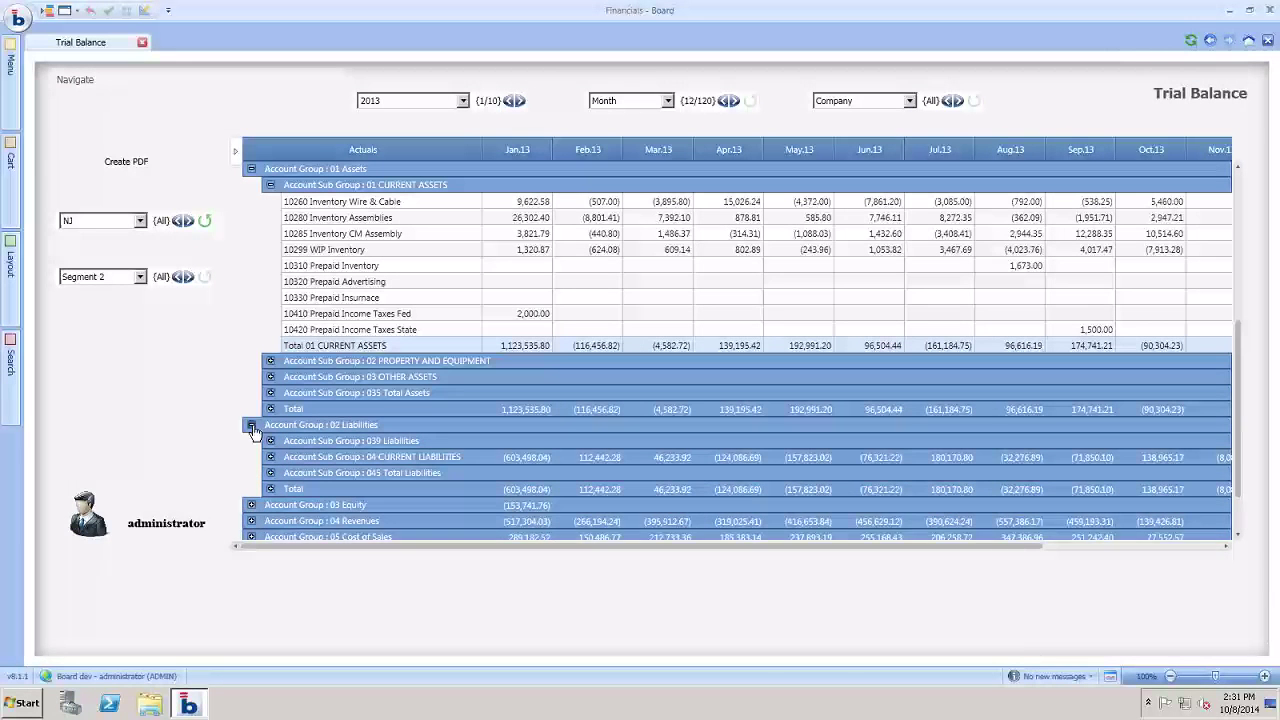
left_click(251, 425)
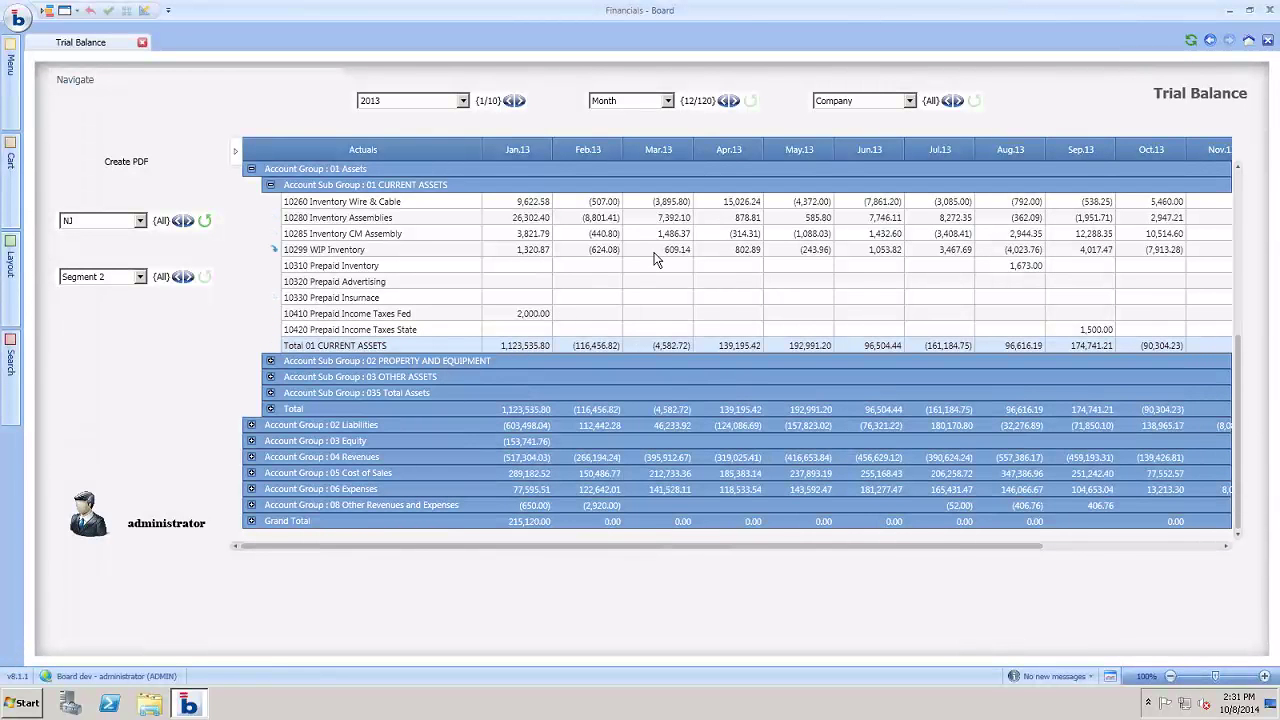
Review the Current Assets accounts once more, and collapse the sub group and the Assets group.
scroll(655, 260, "up", 4)
scroll(655, 260, "down", 2)
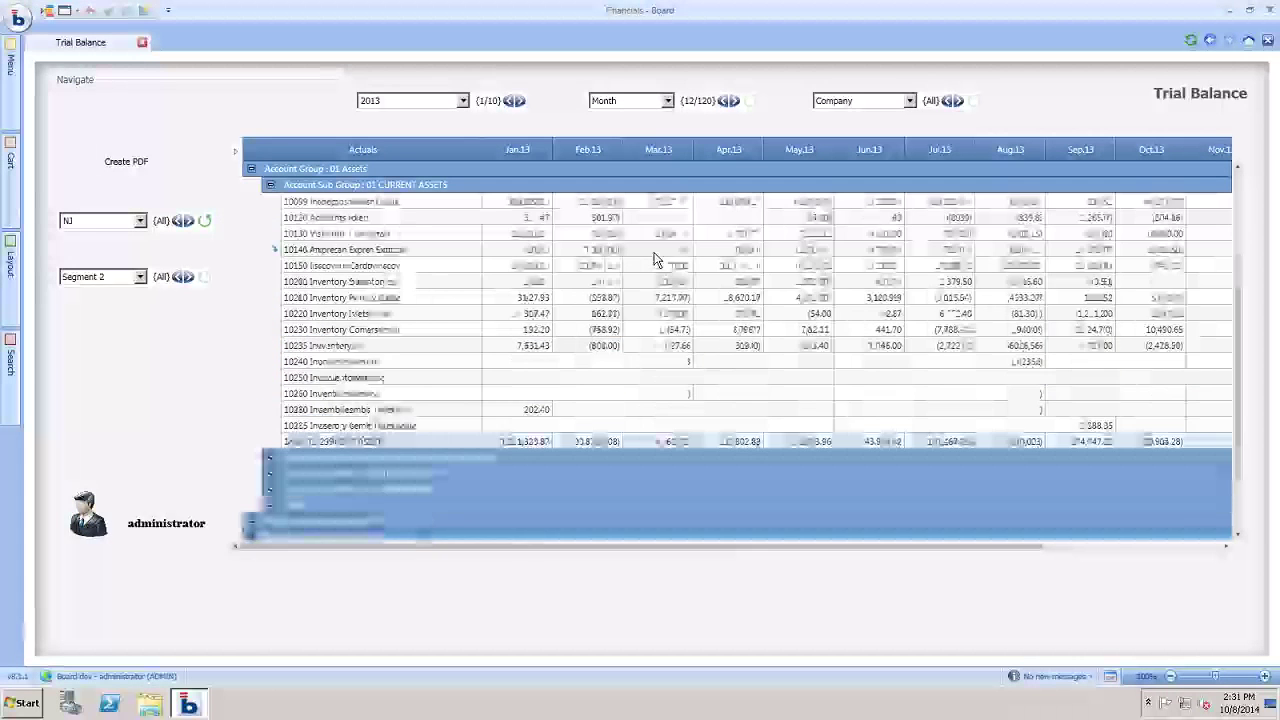
scroll(655, 260, "down", 3)
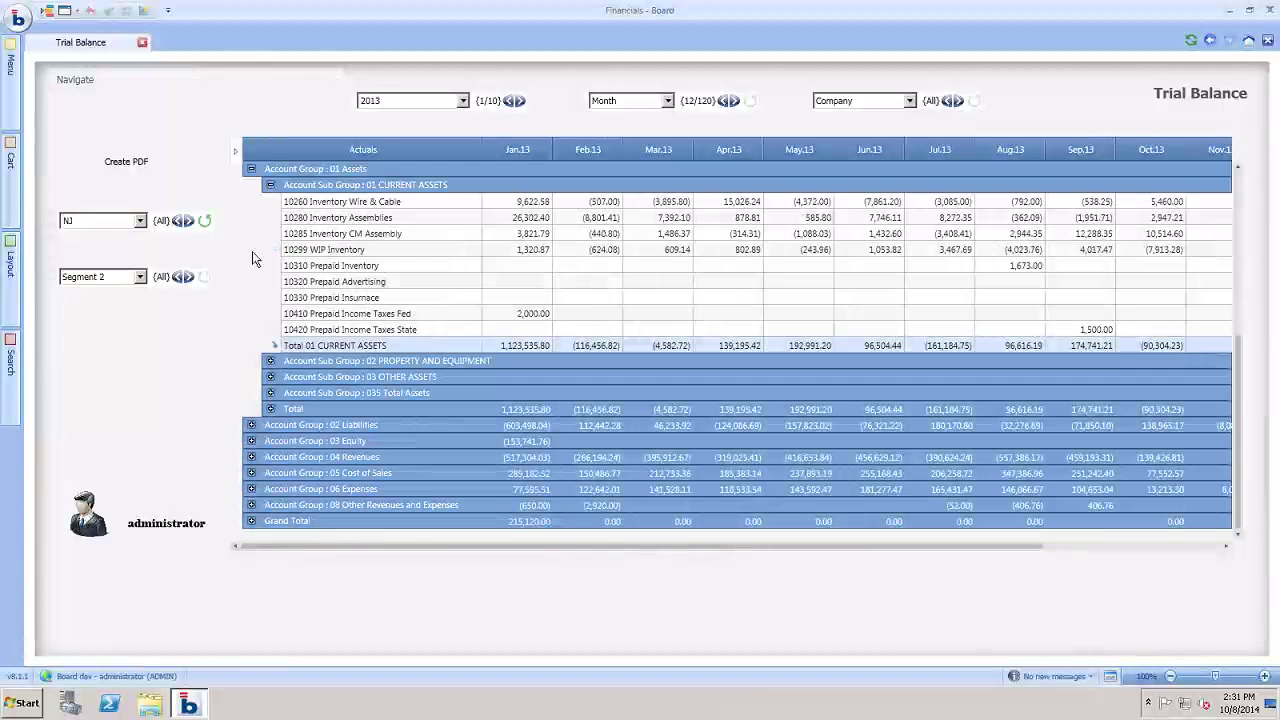
left_click(271, 185)
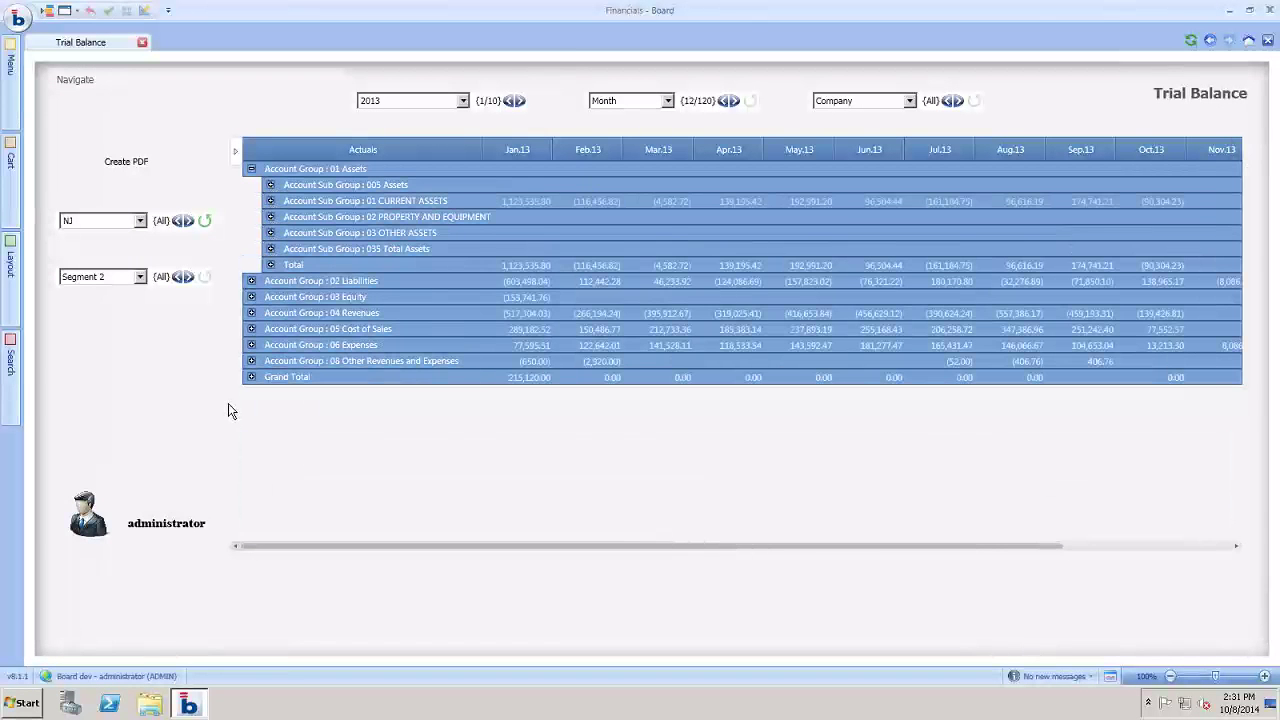
left_click(251, 168)
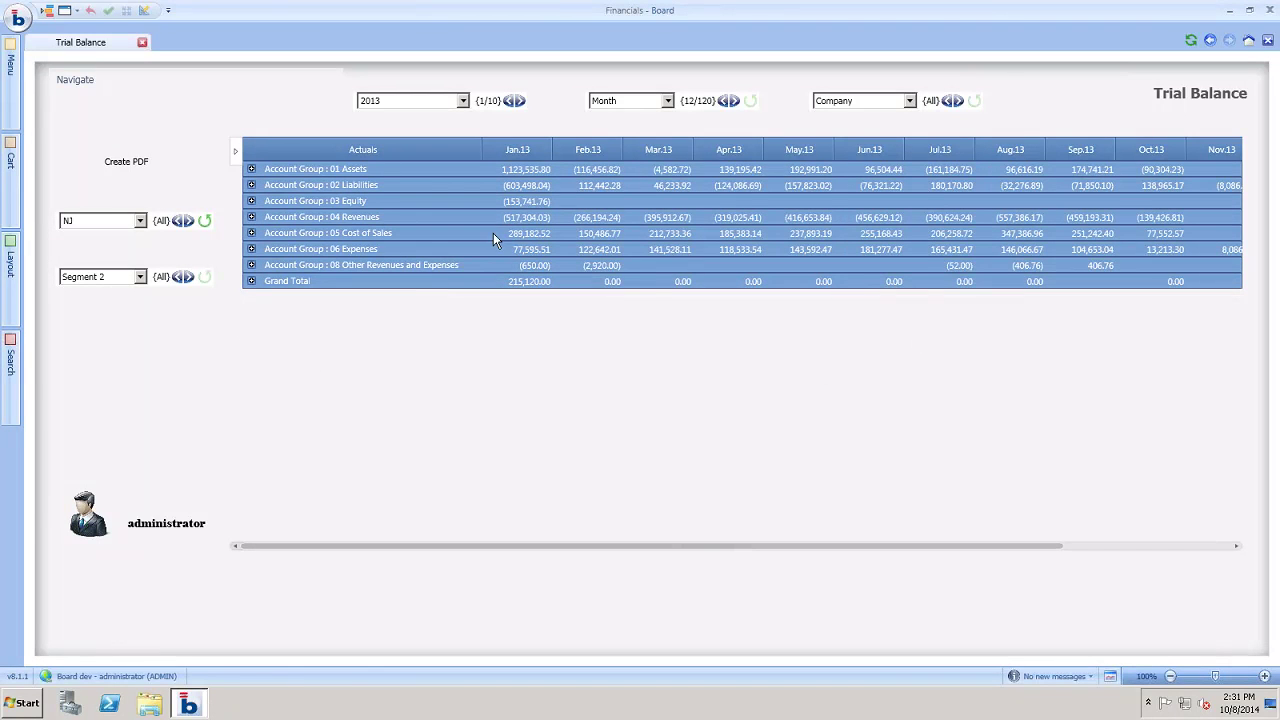
Open the Balance Sheet report and review the account balances in the Month By Account view.
left_click(78, 80)
left_click(109, 161)
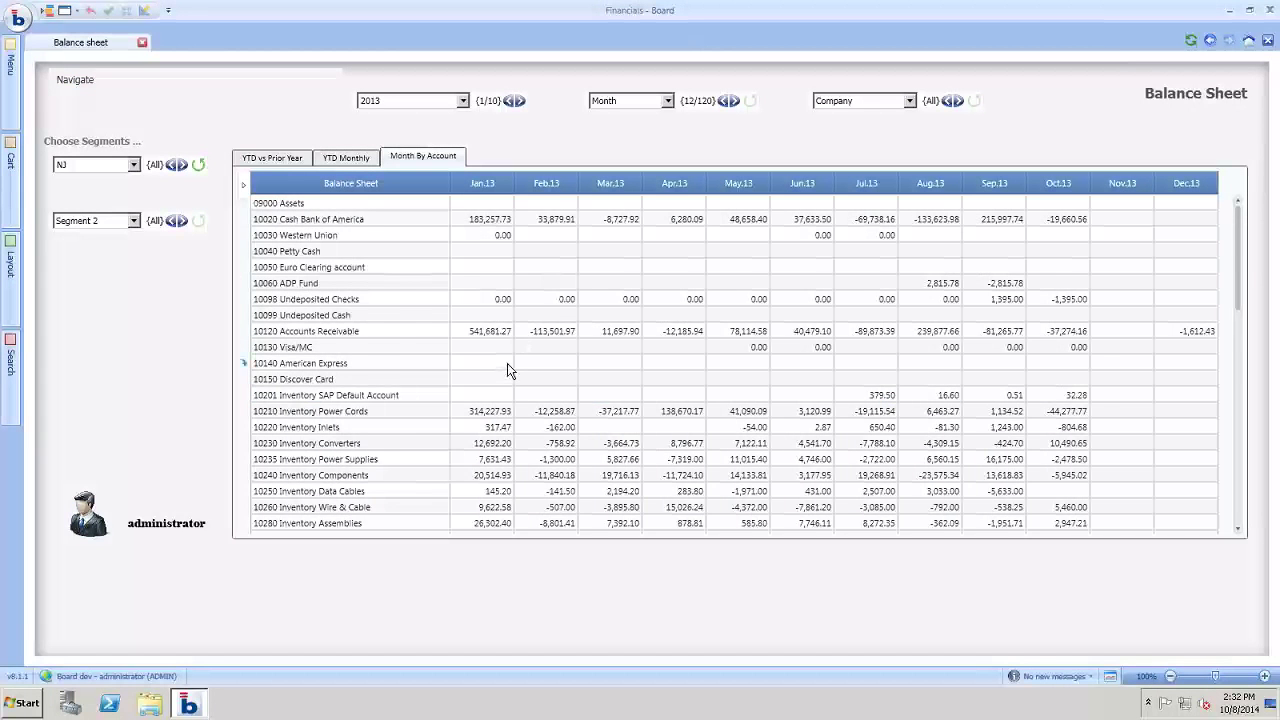
scroll(507, 363, "down", 15)
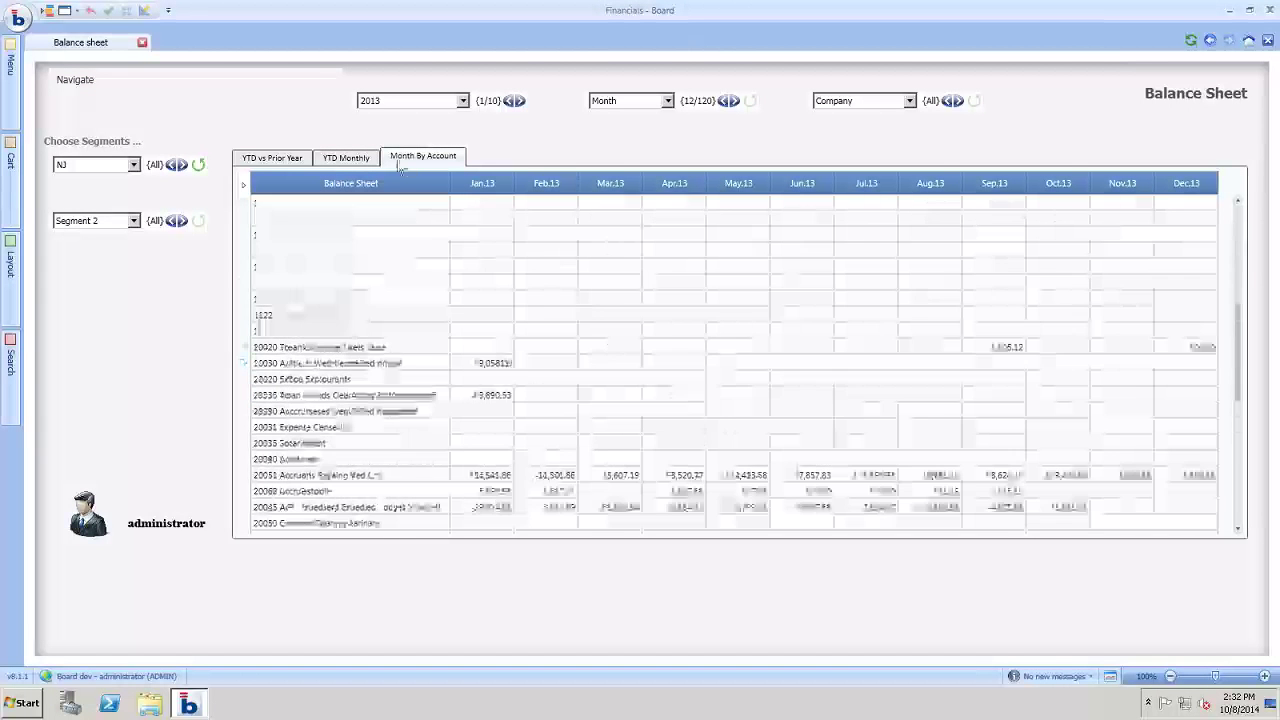
Show the balance sheet as YTD Monthly and check the table's export options without running one.
left_click(366, 160)
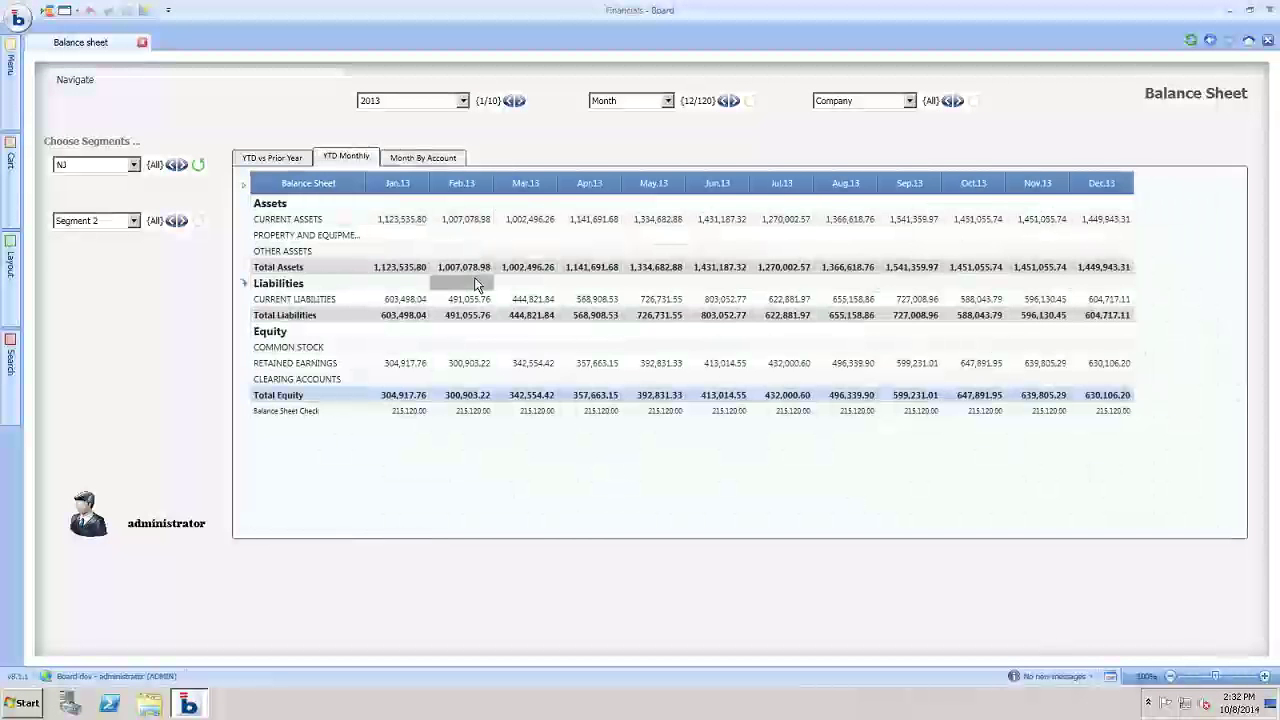
right_click(474, 277)
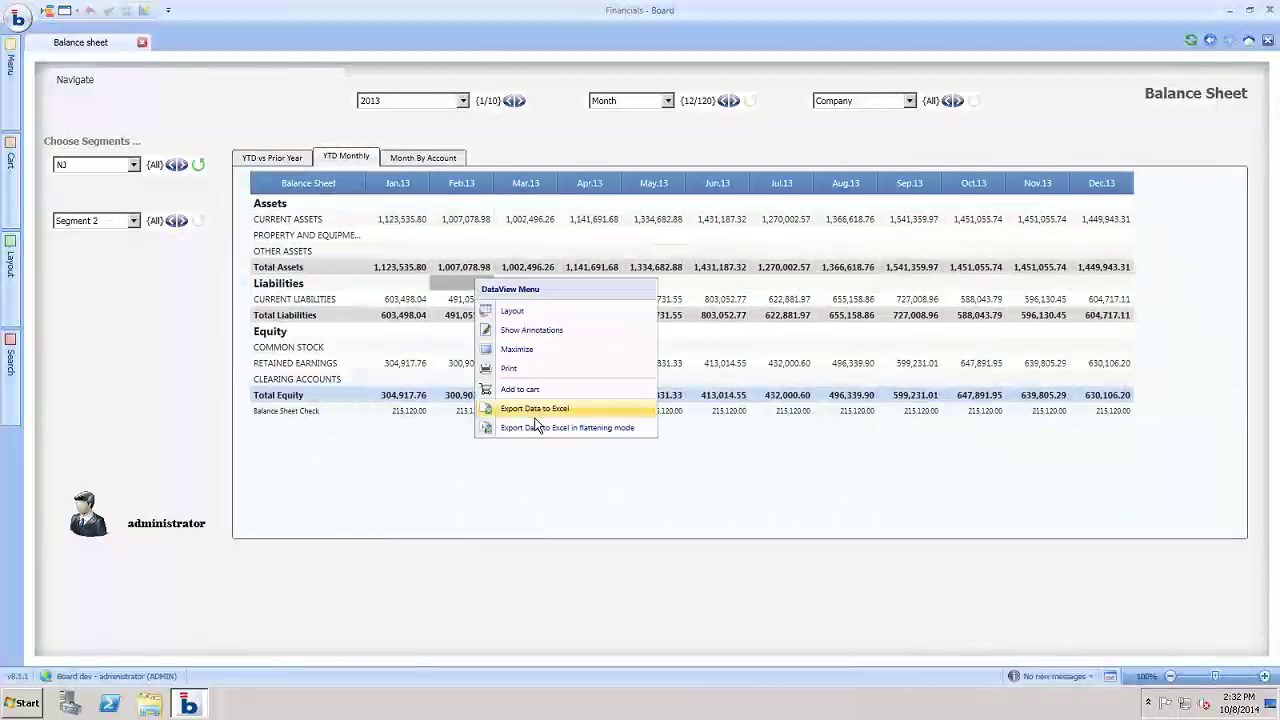
left_click(538, 152)
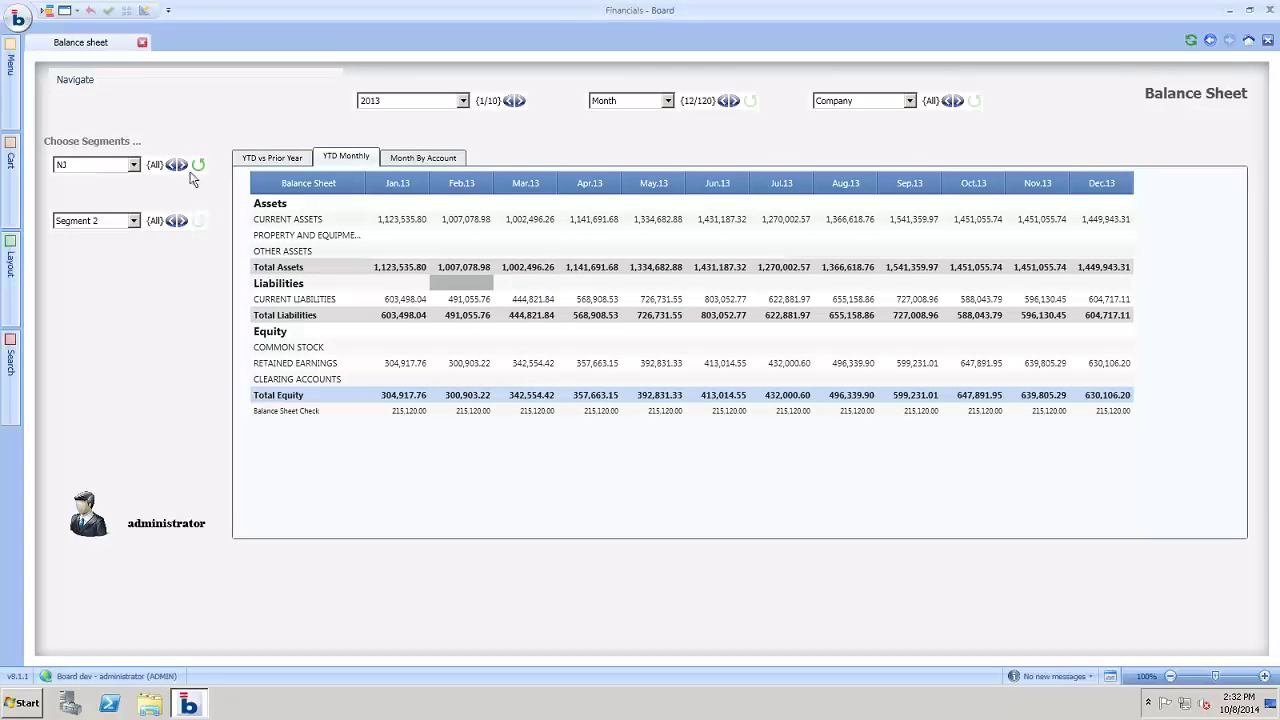
Open the Income Statement report and filter it to the year 2013.
left_click(80, 86)
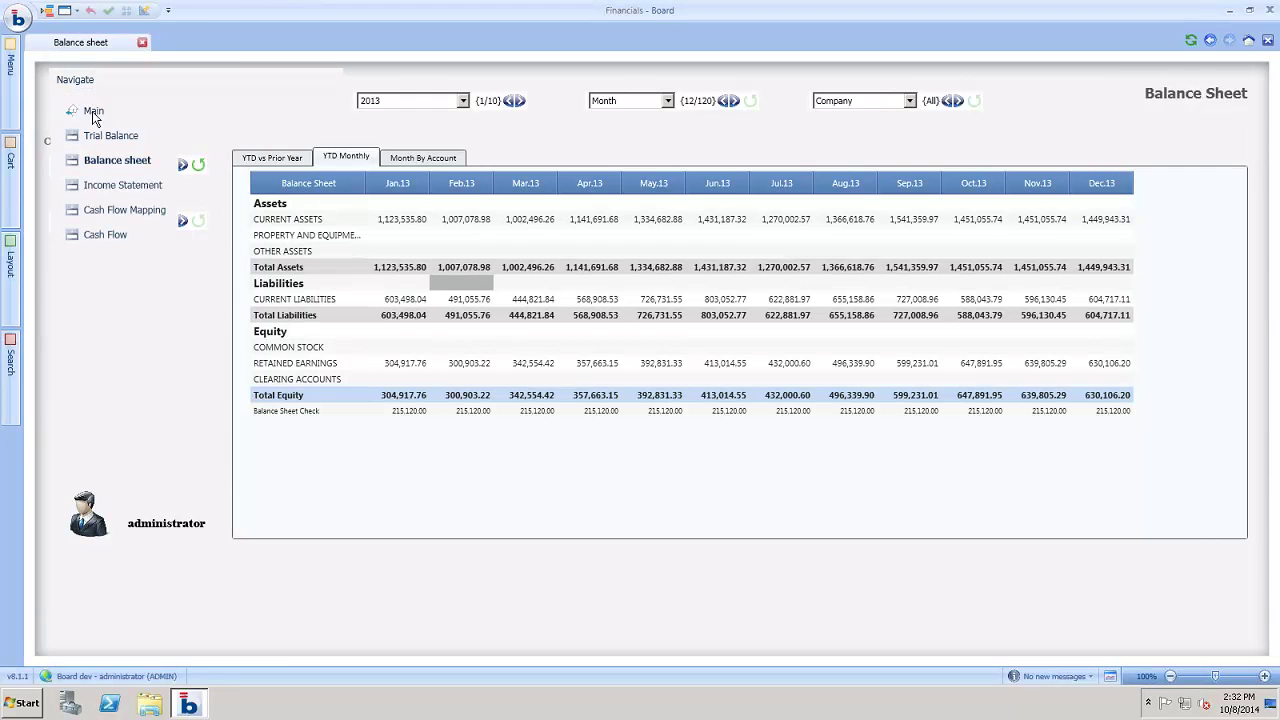
left_click(113, 187)
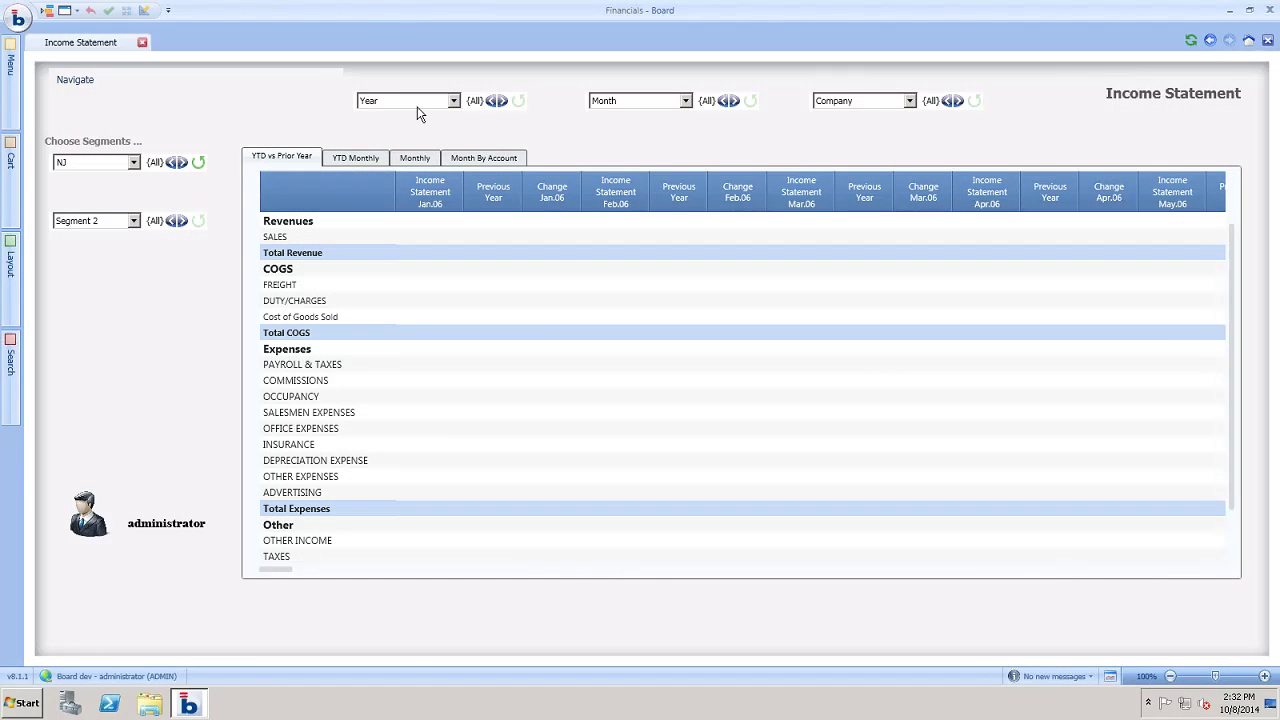
left_click(455, 101)
left_click(418, 195)
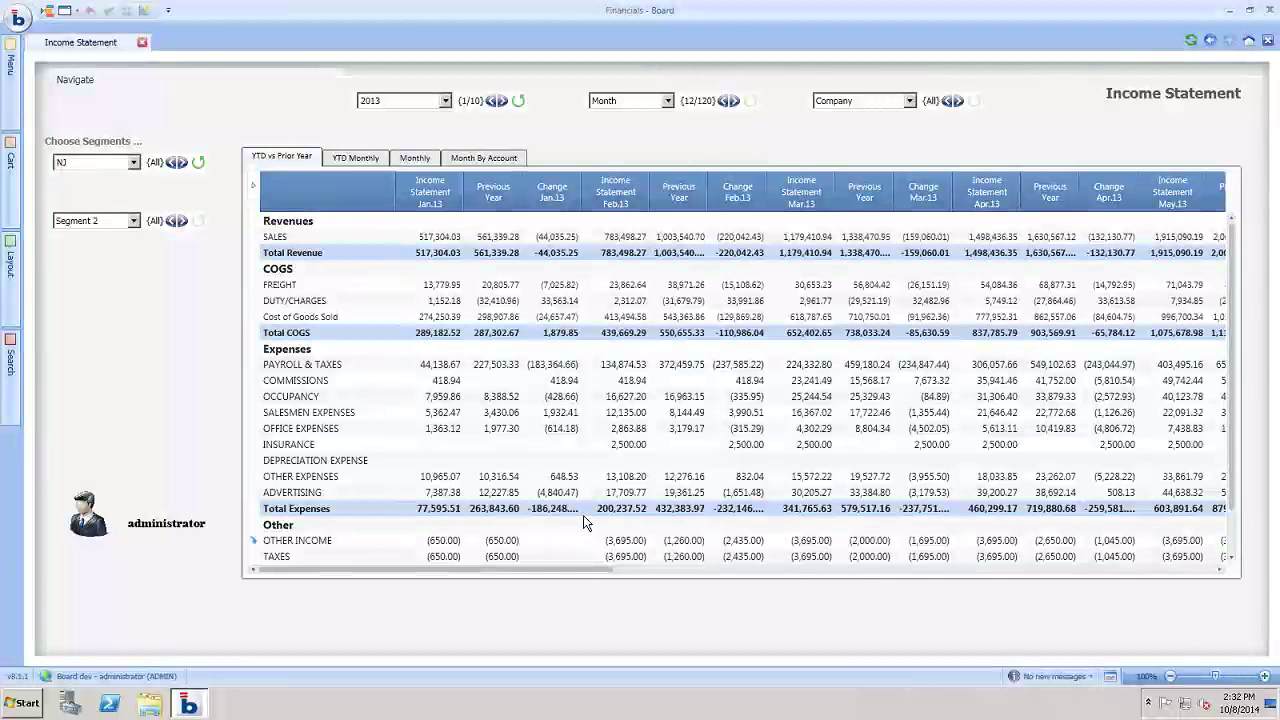
Try sorting the YTD vs Prior Year table by the Feb.13 Income Statement and Jan.13 Change columns, and restore the original row order.
scroll(583, 515, "down", 1)
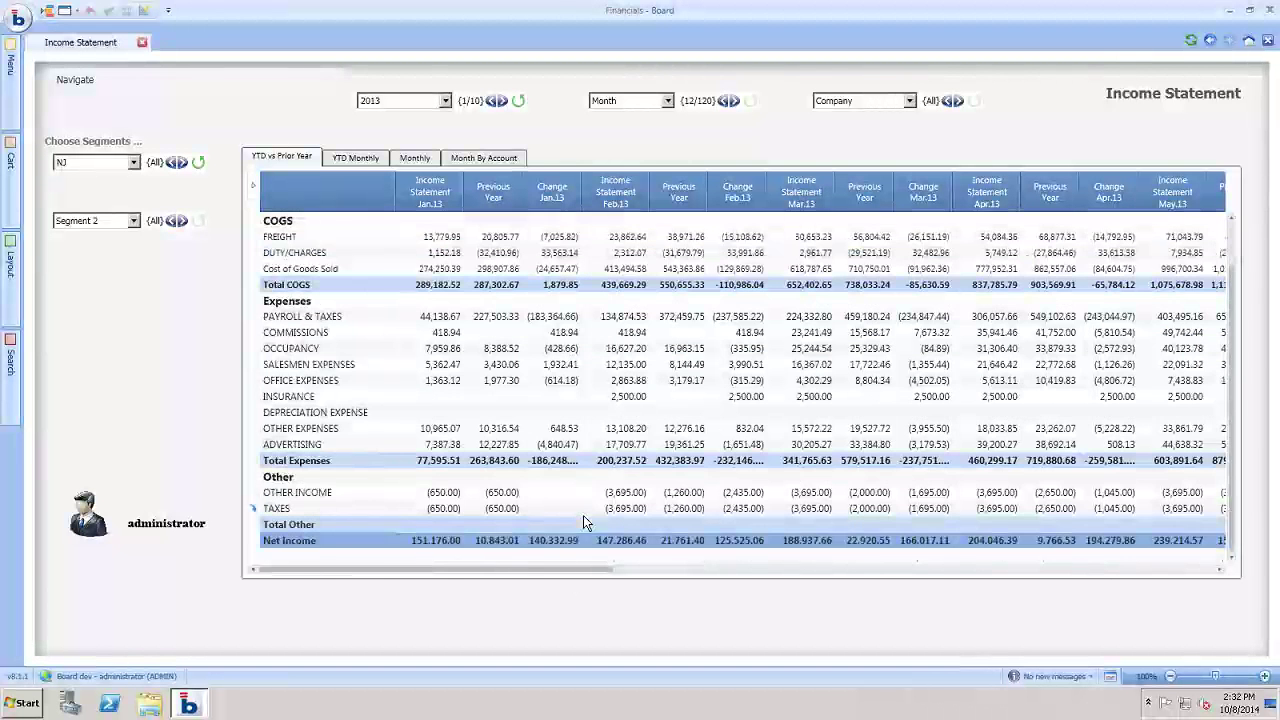
left_click(582, 190)
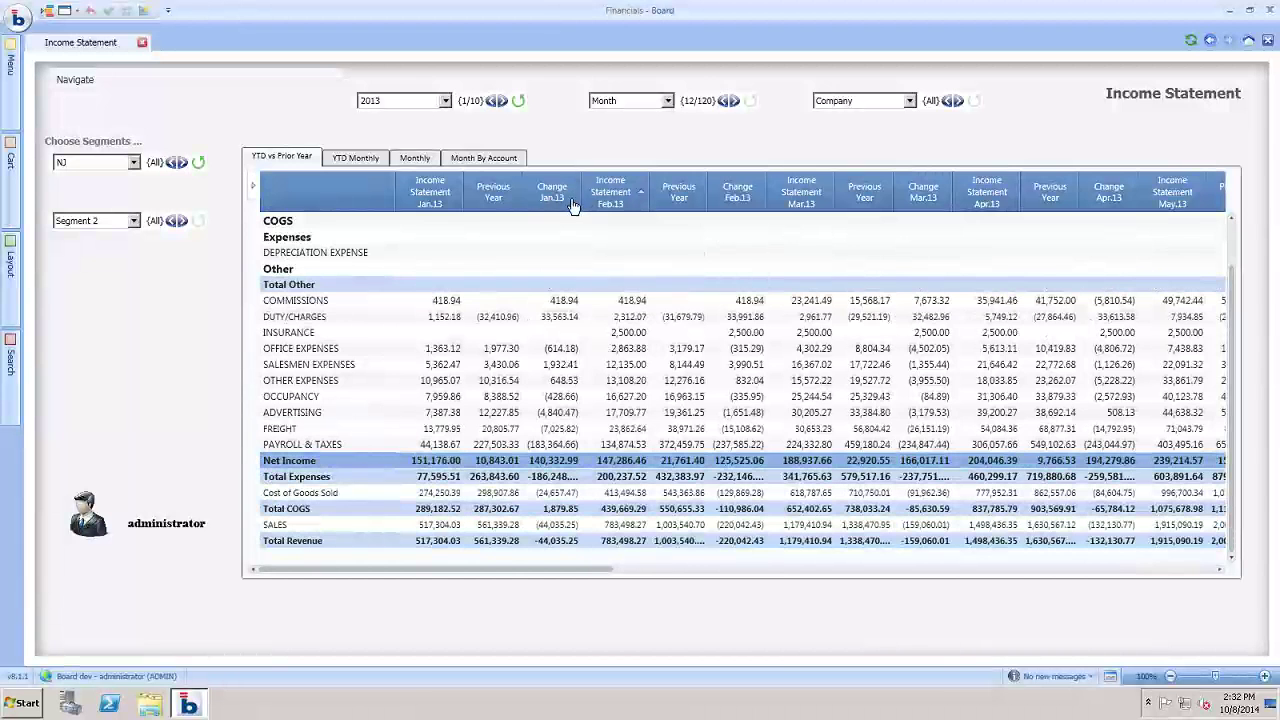
left_click(568, 200)
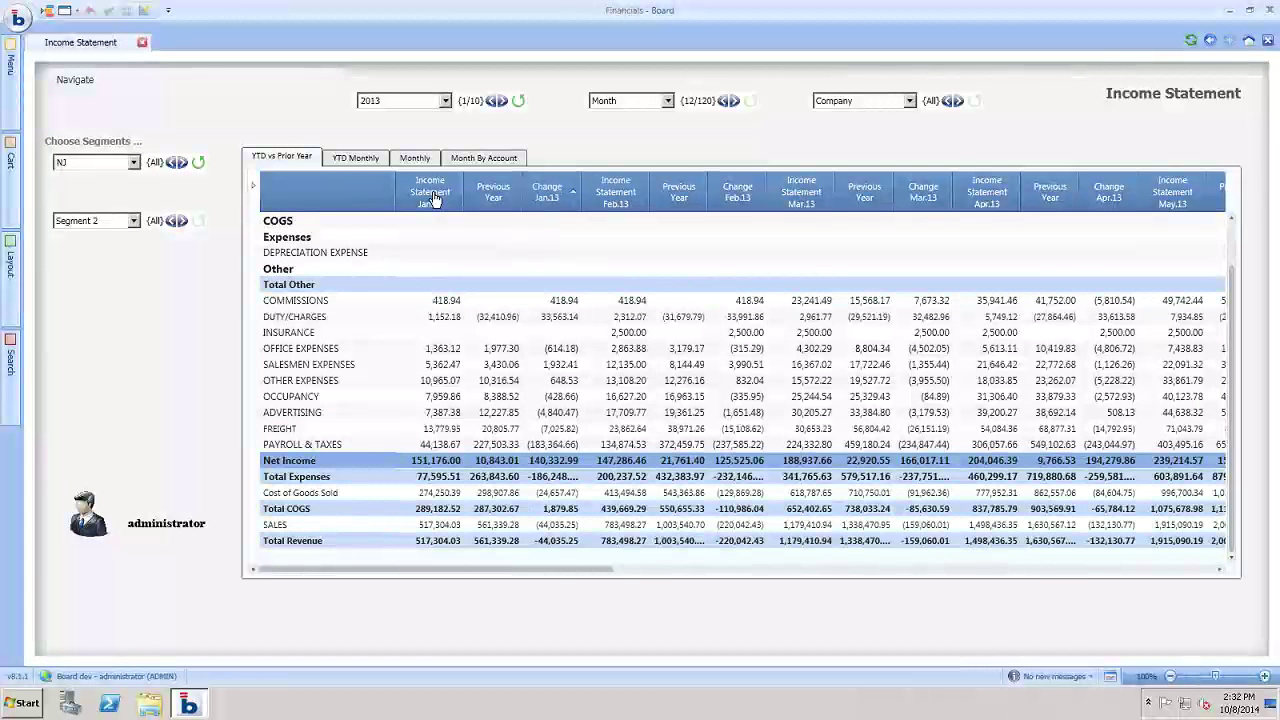
left_click(905, 192)
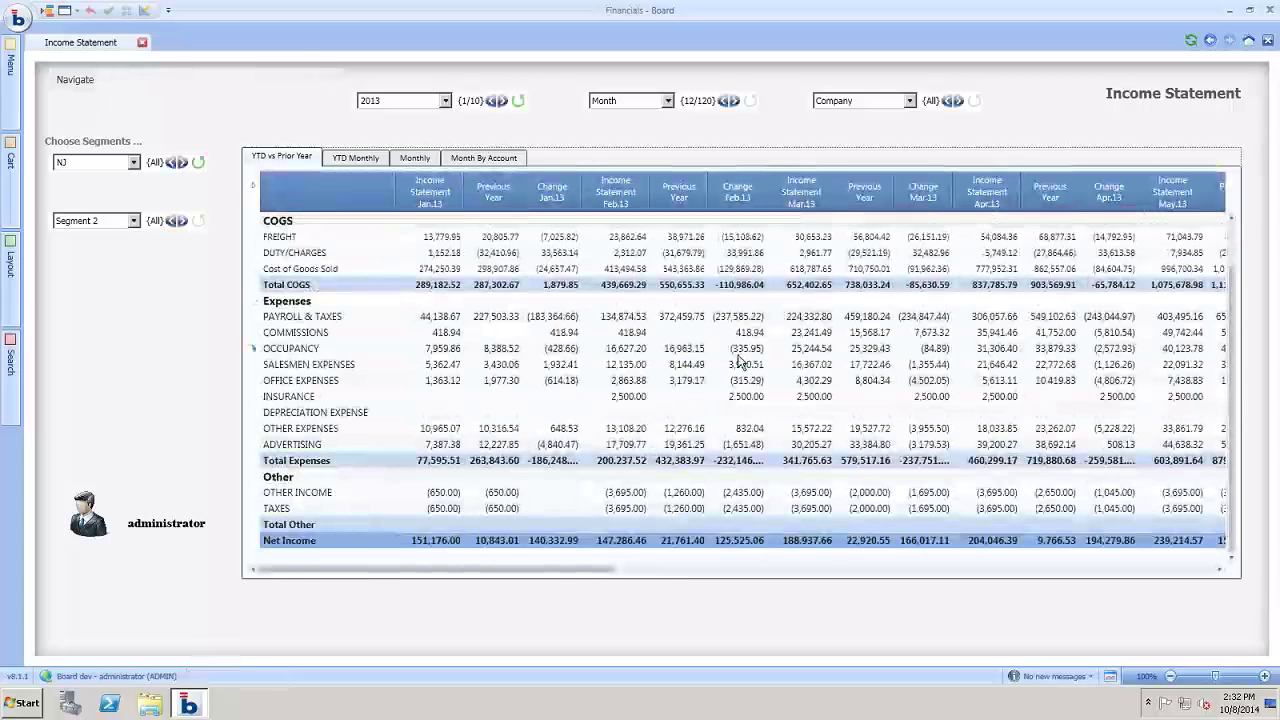
Review the 2013 income statement in the YTD Monthly, Monthly and Month By Account views.
scroll(740, 363, "up", 1)
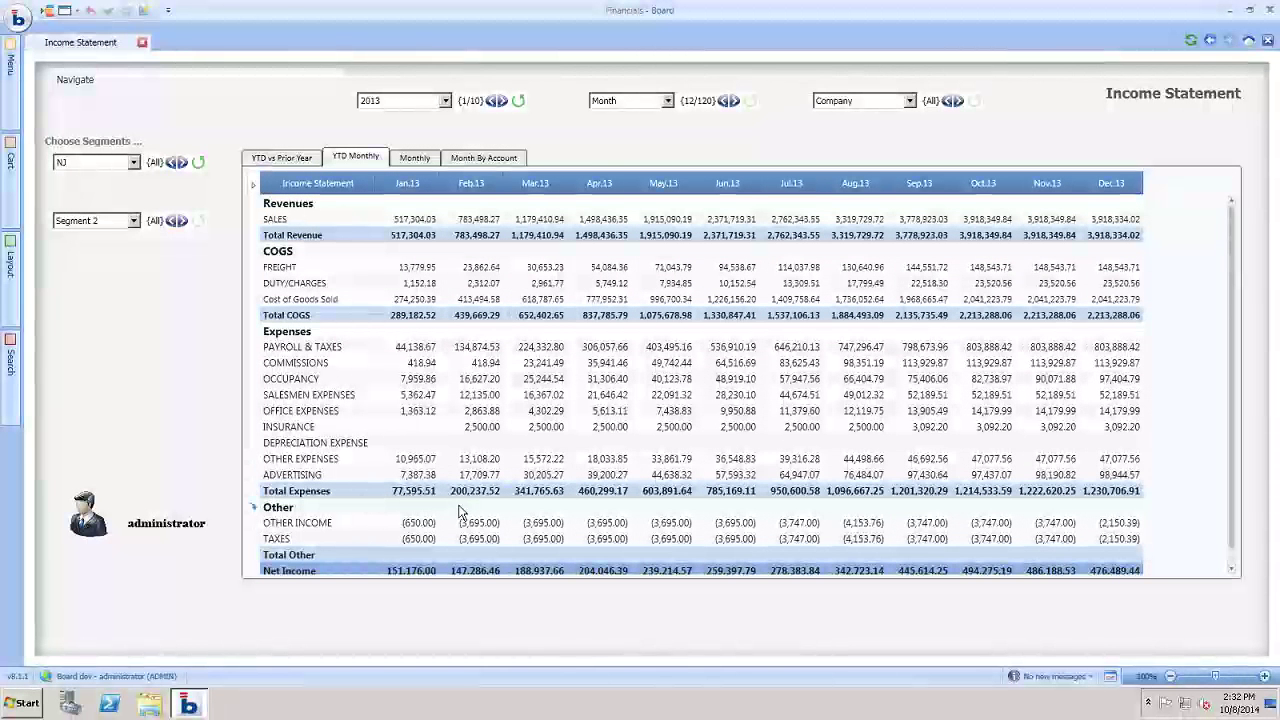
scroll(455, 515, "down", 1)
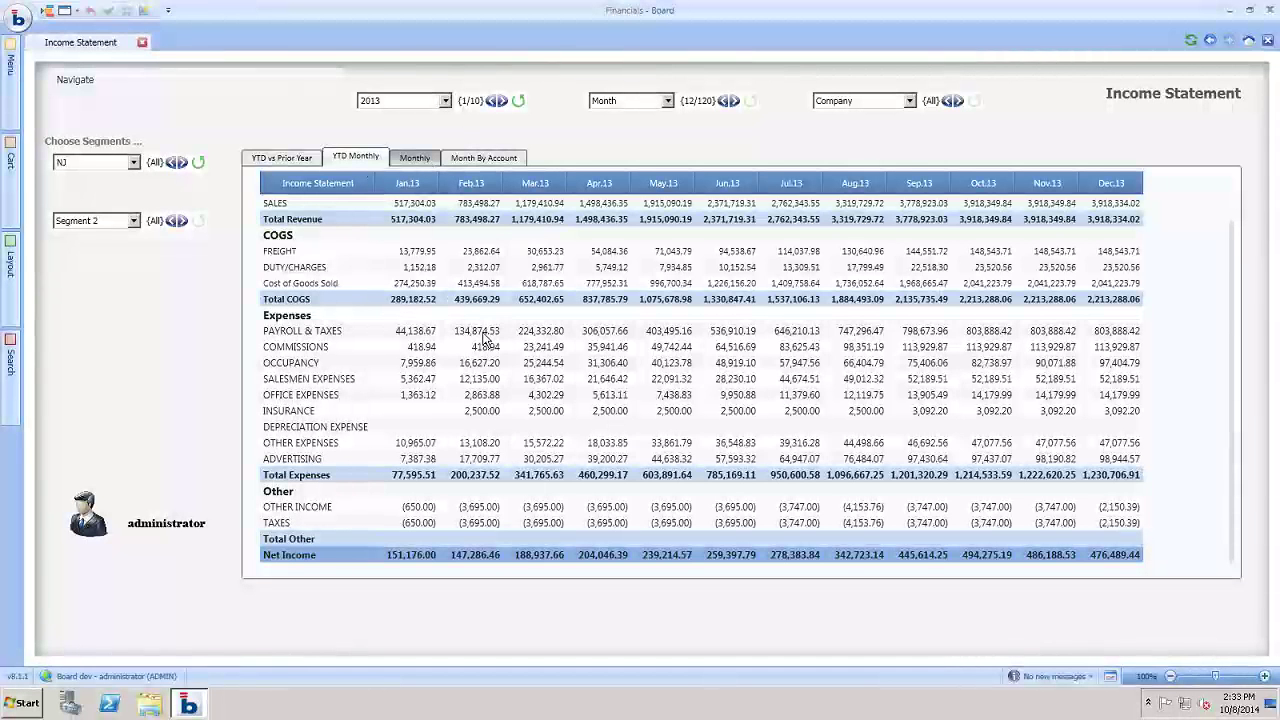
left_click(421, 163)
scroll(455, 497, "down", 1)
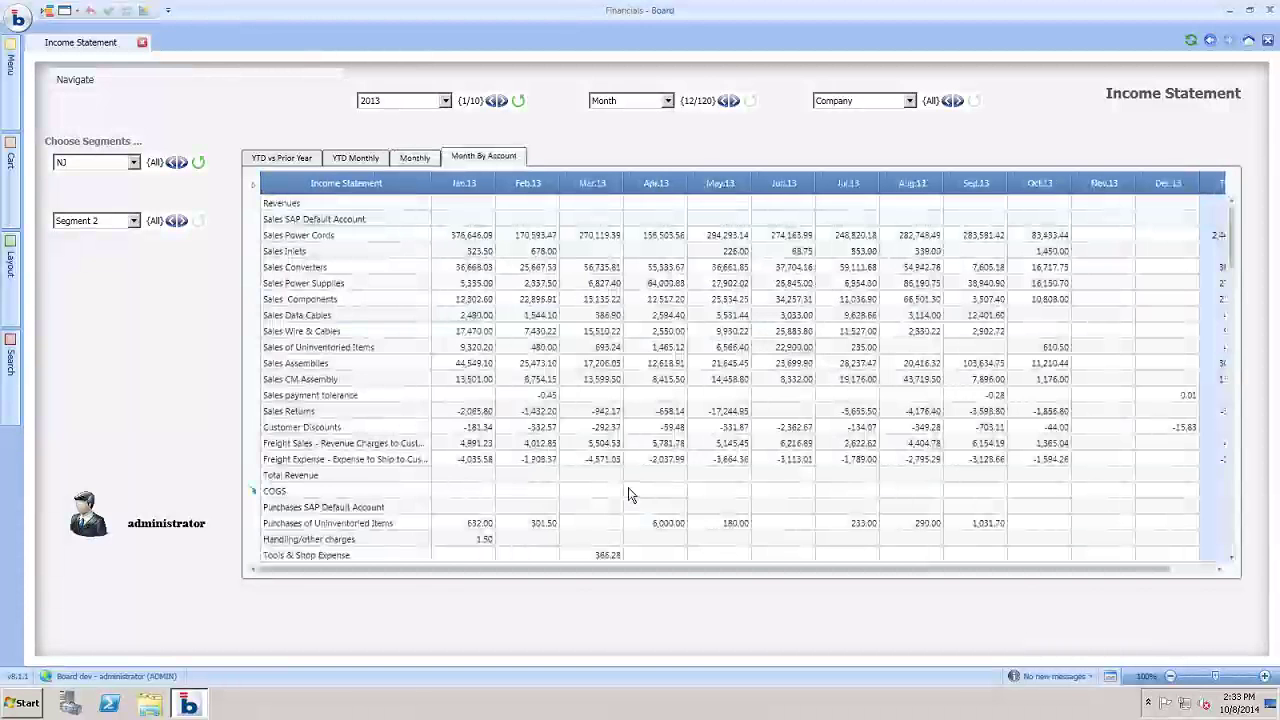
scroll(629, 488, "down", 3)
scroll(629, 488, "up", 3)
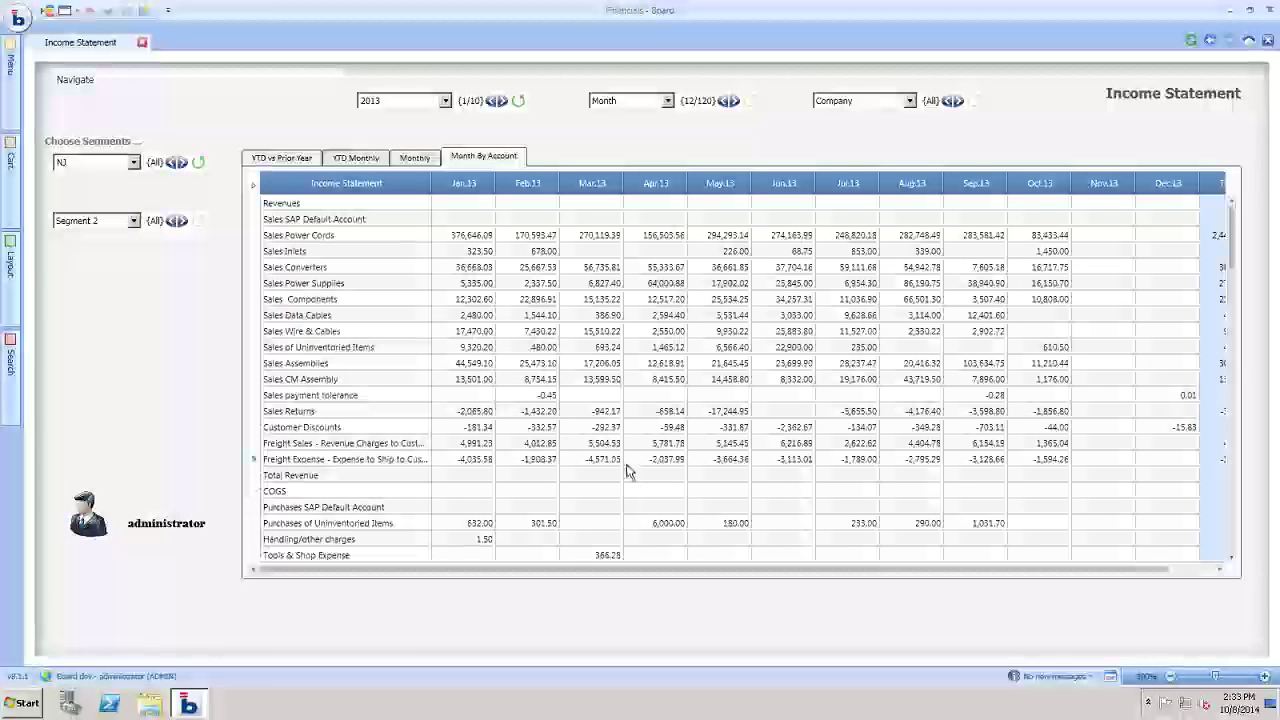
Check the drill-down entities offered for the Month By Account income statement, and cancel without choosing one.
left_click(255, 300)
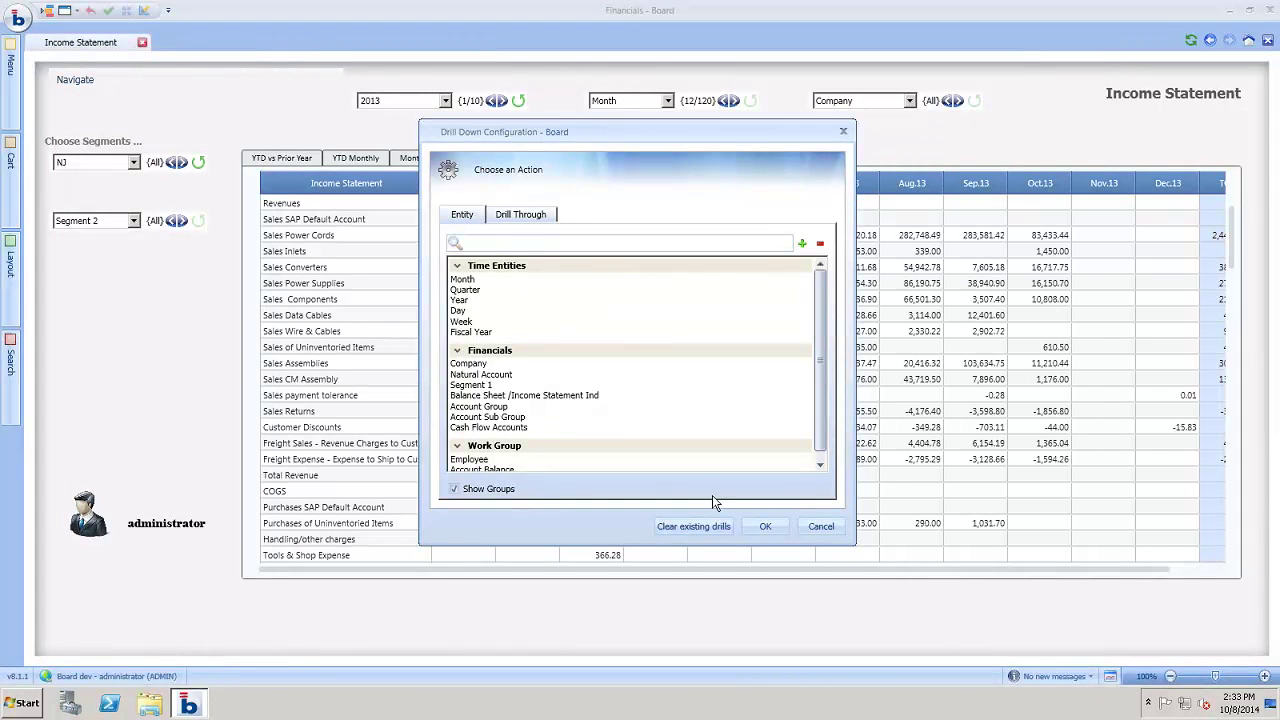
left_click(821, 526)
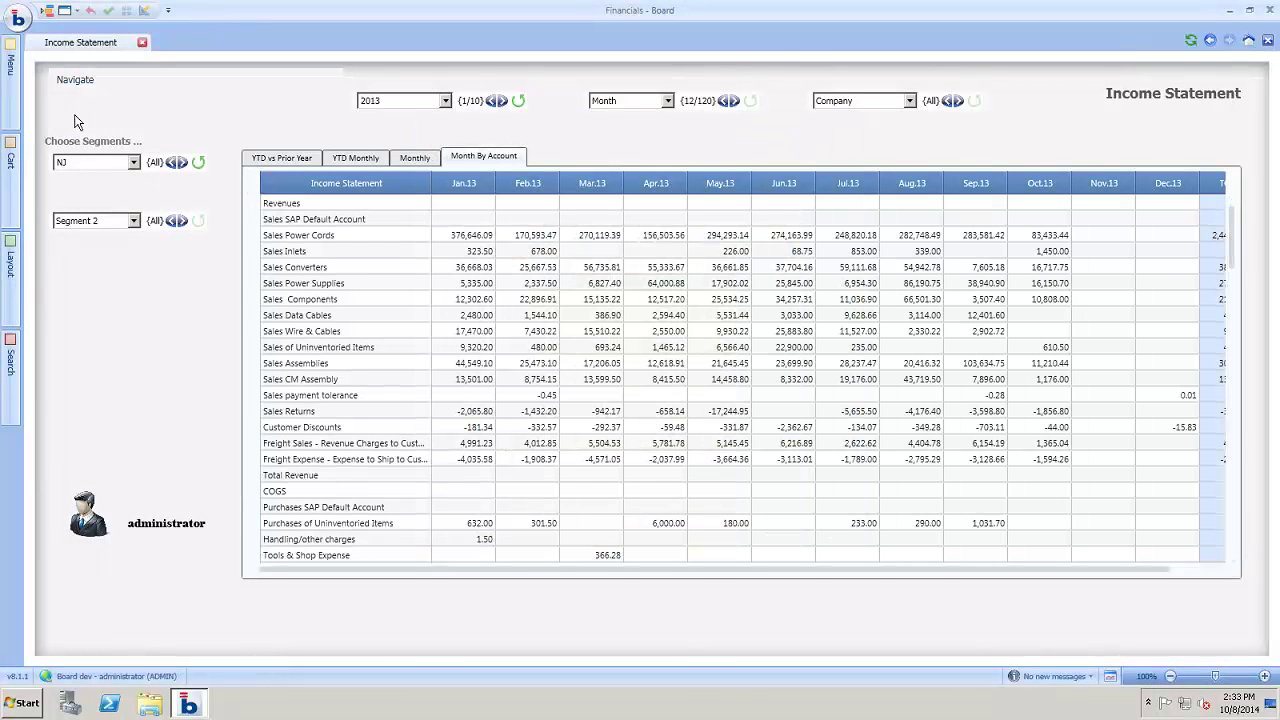
mouse_move(61, 84)
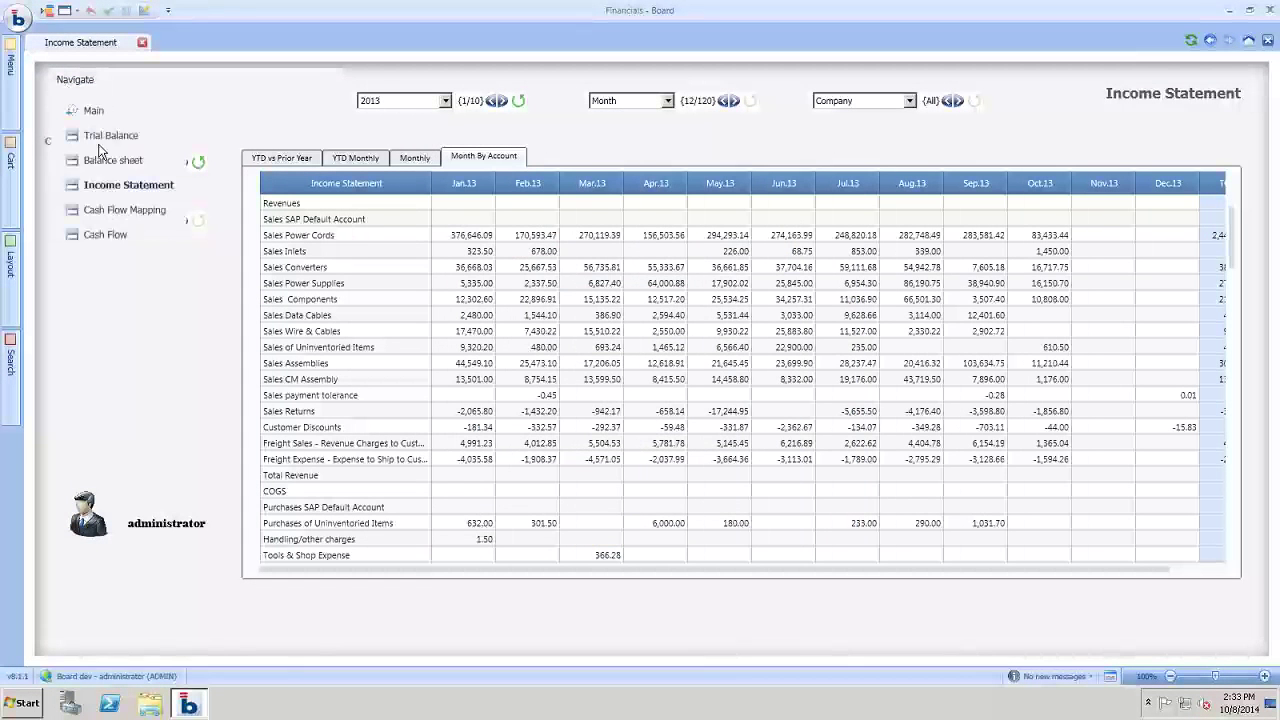
Open the Cash Flow Mapping page and examine which GL accounts are assigned to cash flow line categories.
left_click(124, 212)
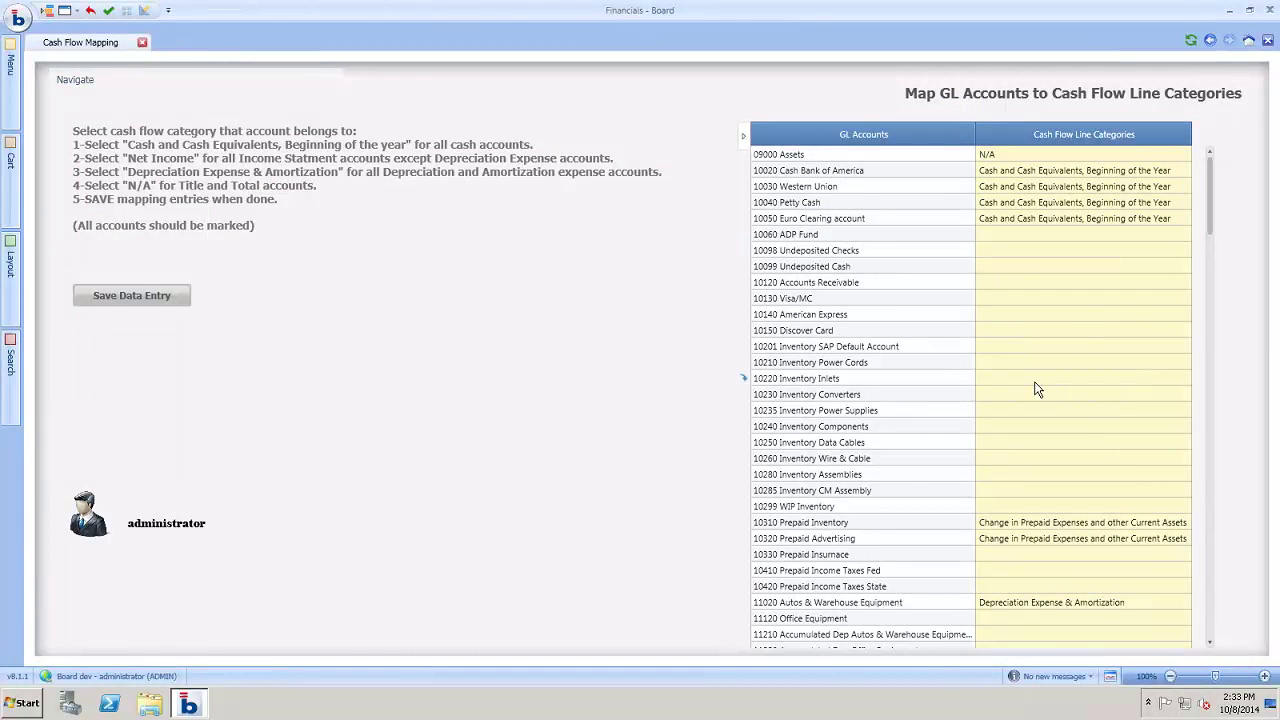
scroll(1037, 390, "down", 6)
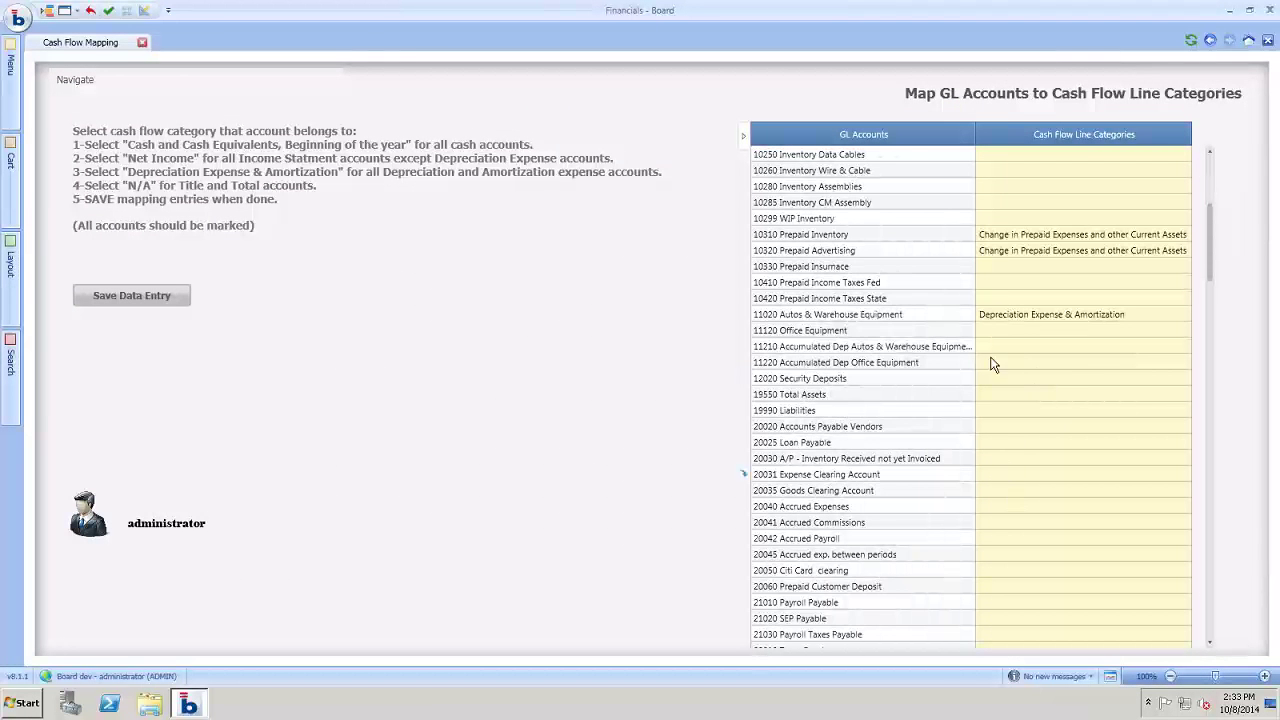
scroll(1005, 285, "up", 6)
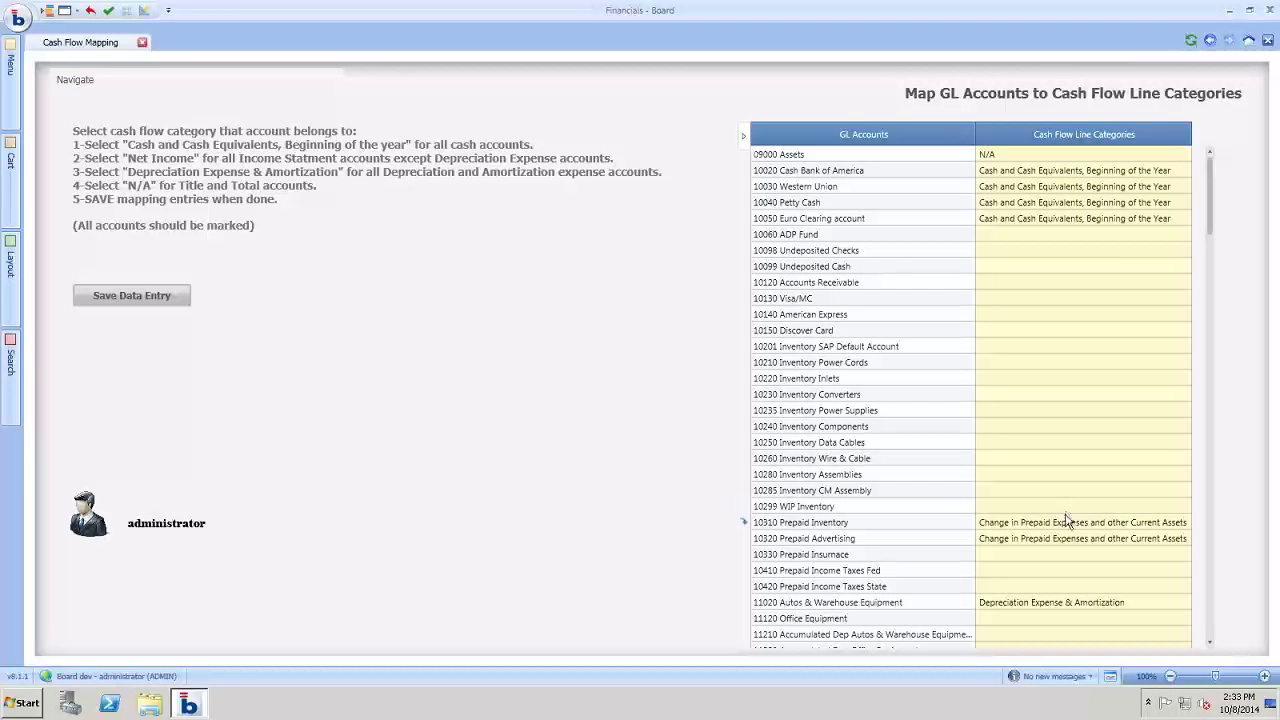
scroll(1068, 528, "down", 3)
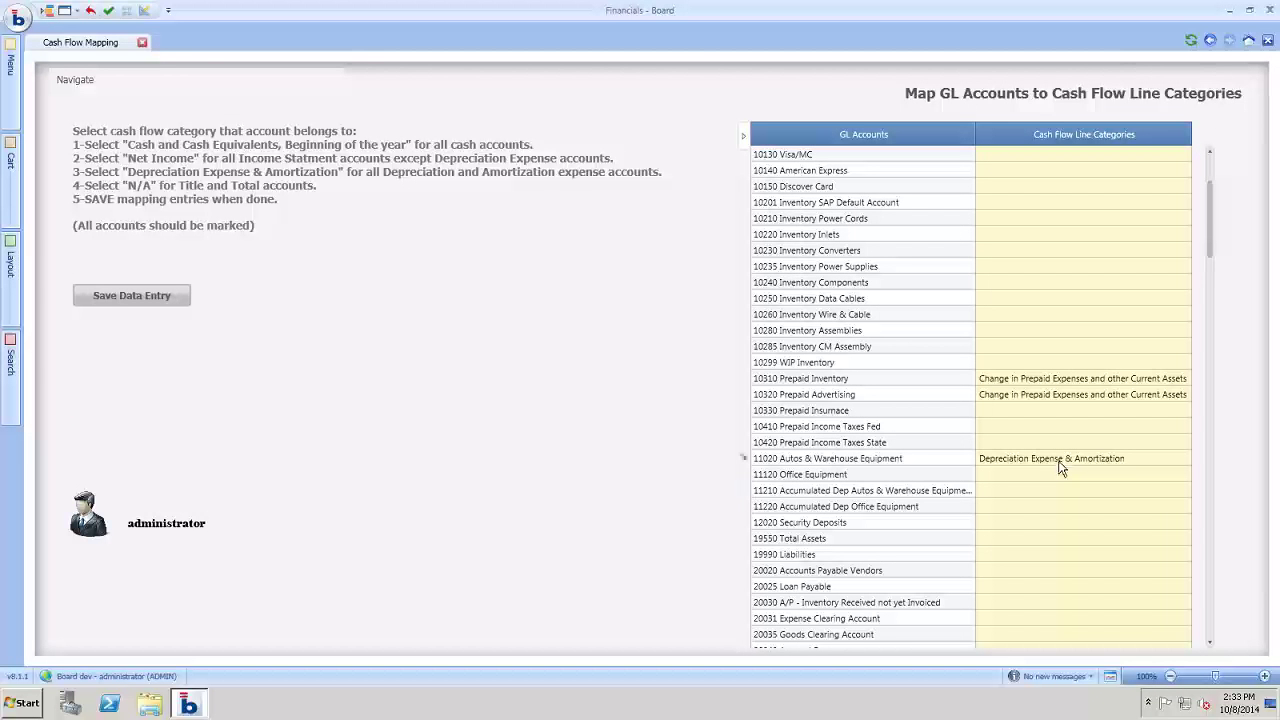
scroll(1060, 467, "down", 15)
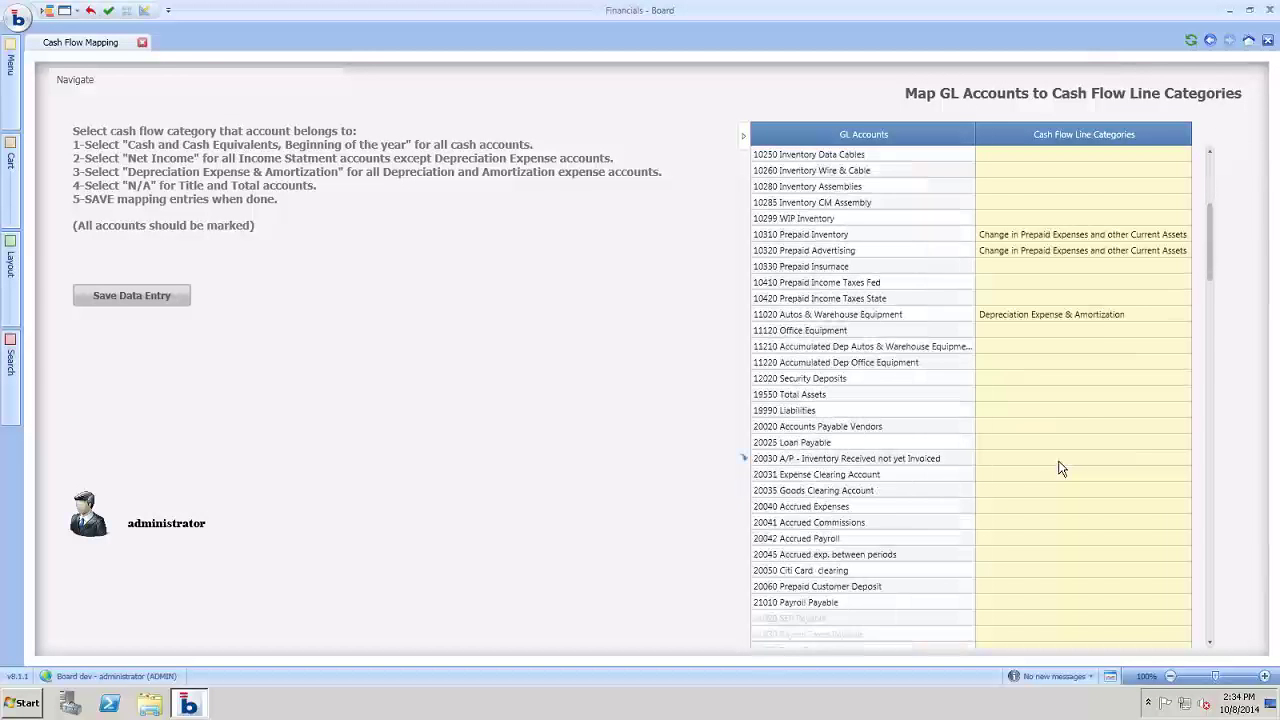
scroll(1060, 467, "up", 18)
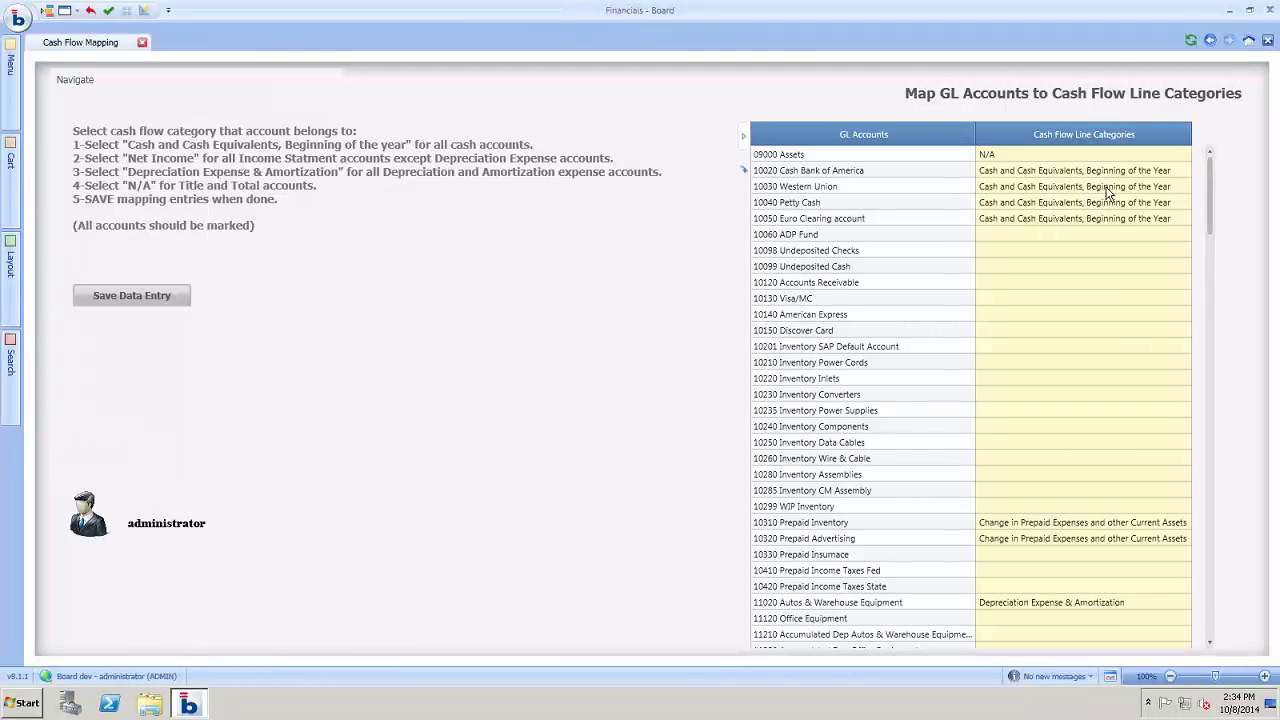
Check the cash flow line categories offered for account 10060 ADP Fund without assigning one.
left_click(1108, 238)
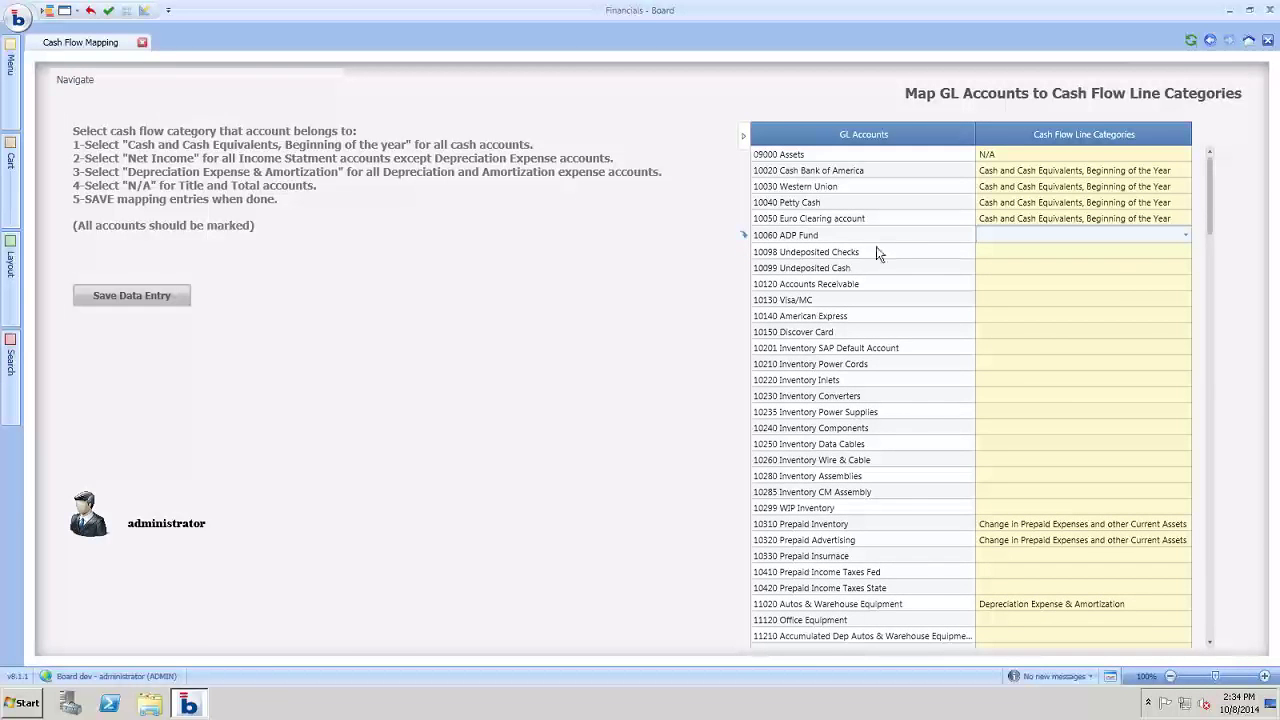
left_click(1185, 237)
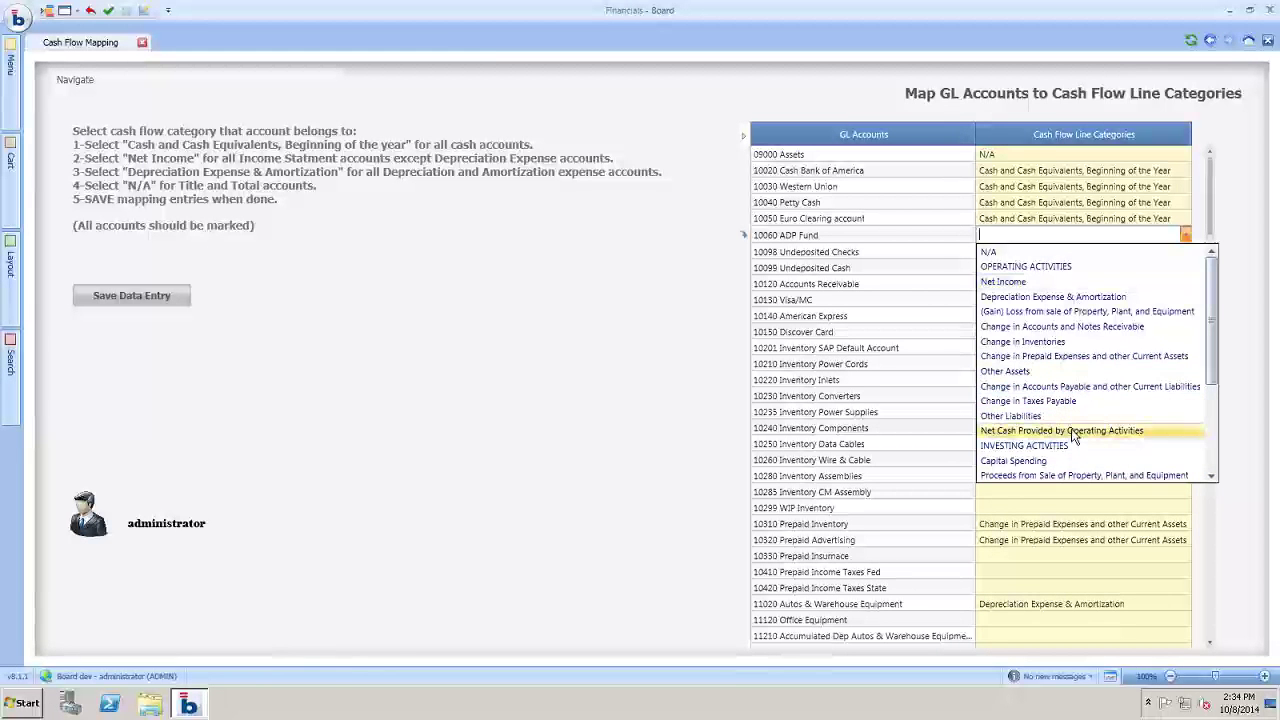
scroll(1070, 440, "down", 3)
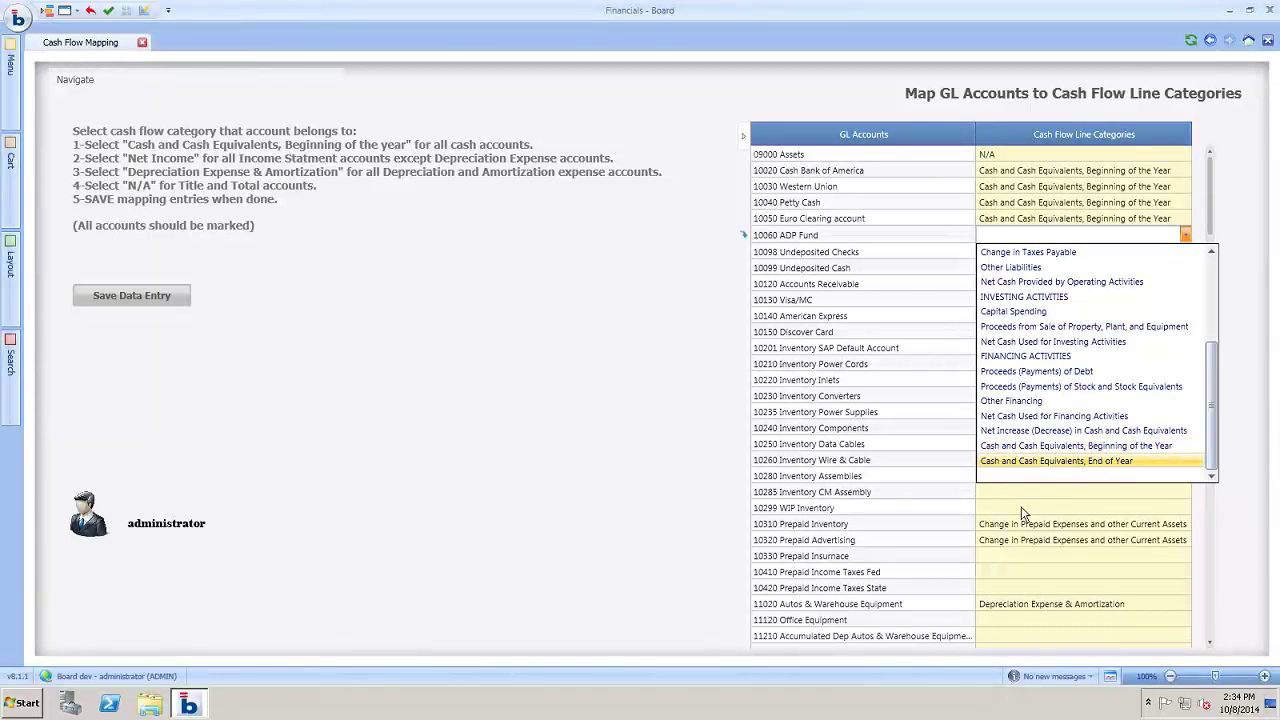
scroll(1033, 474, "up", 4)
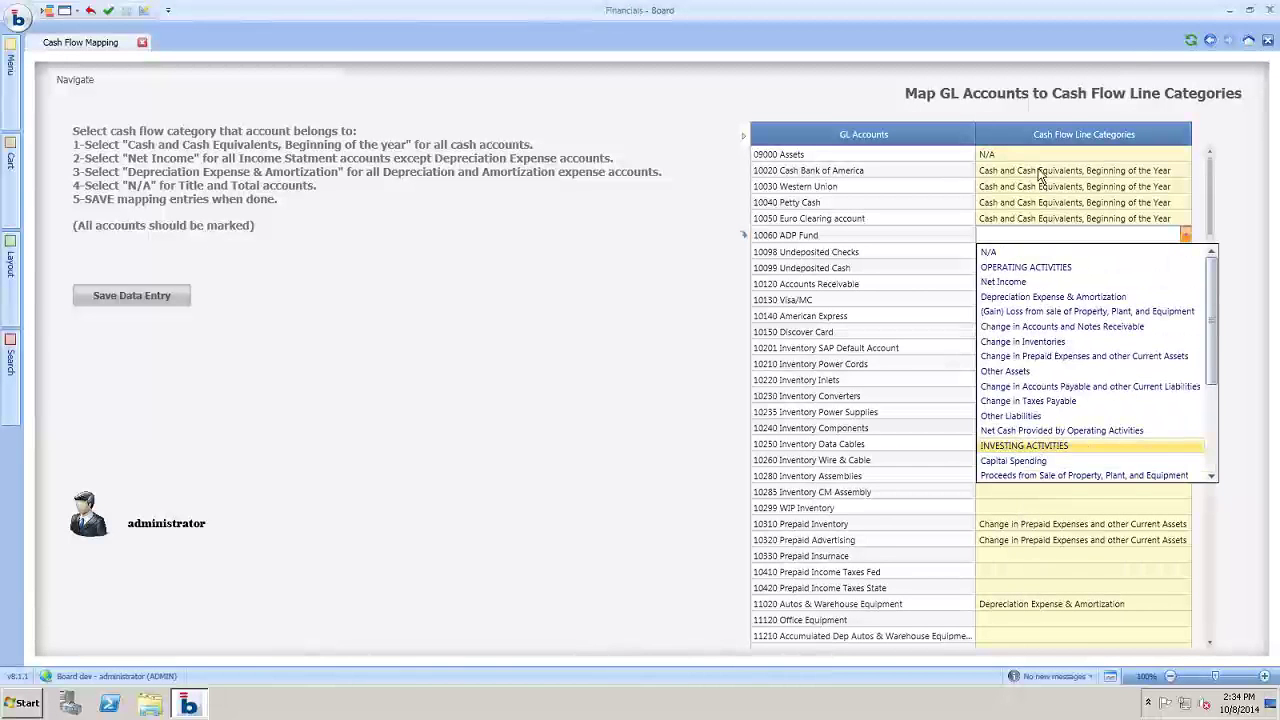
left_click(654, 292)
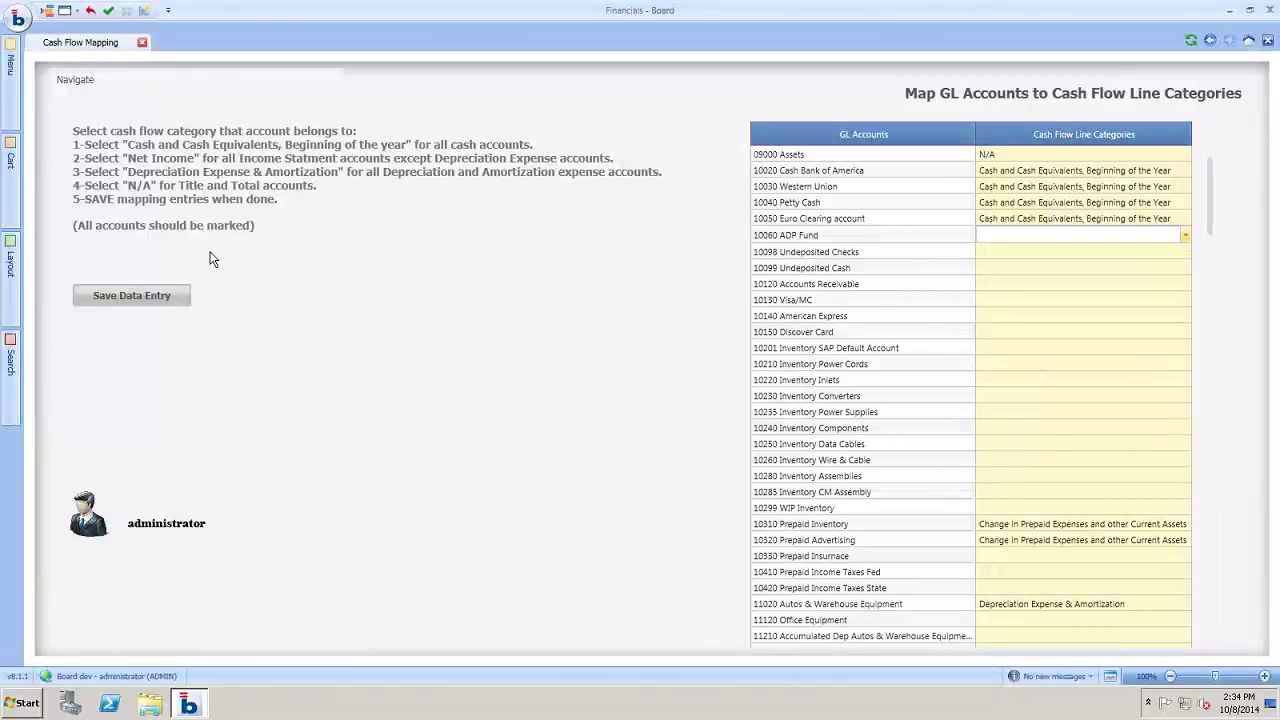
Open the Statement of Cash Flow for the year 2013 and view its cash flow calculation check.
left_click(87, 83)
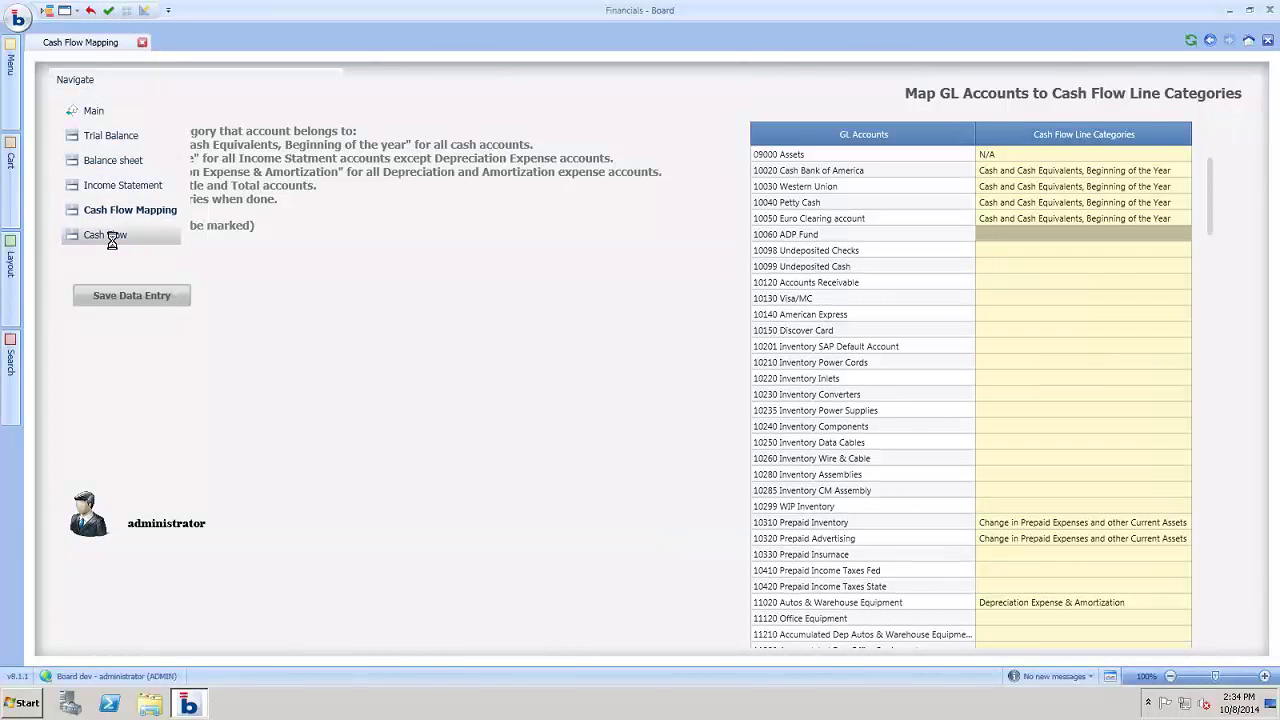
left_click(112, 237)
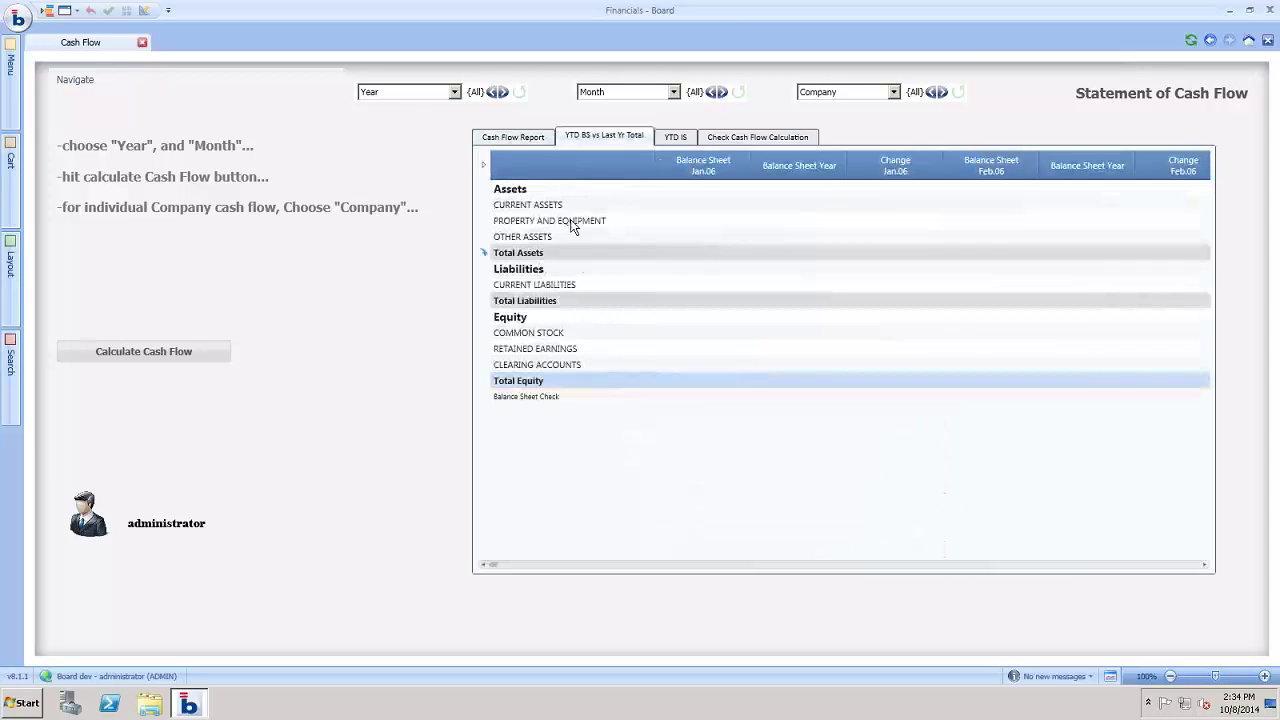
left_click(456, 91)
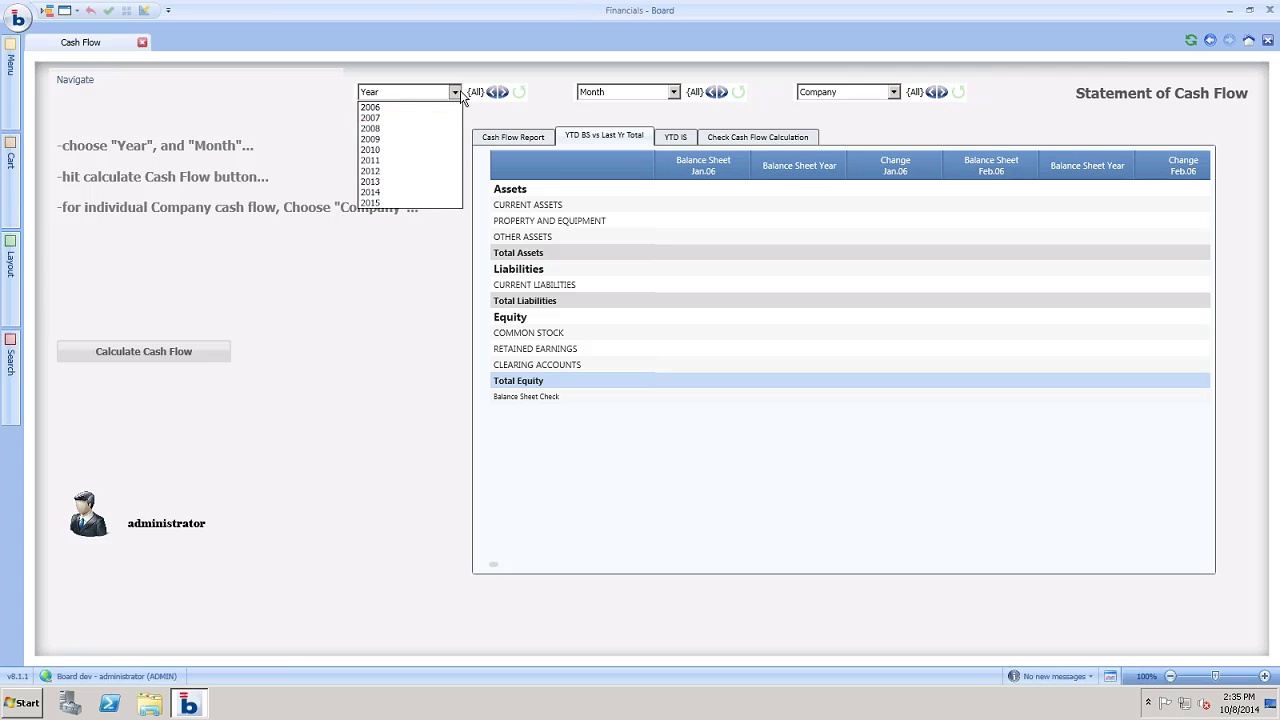
left_click(437, 181)
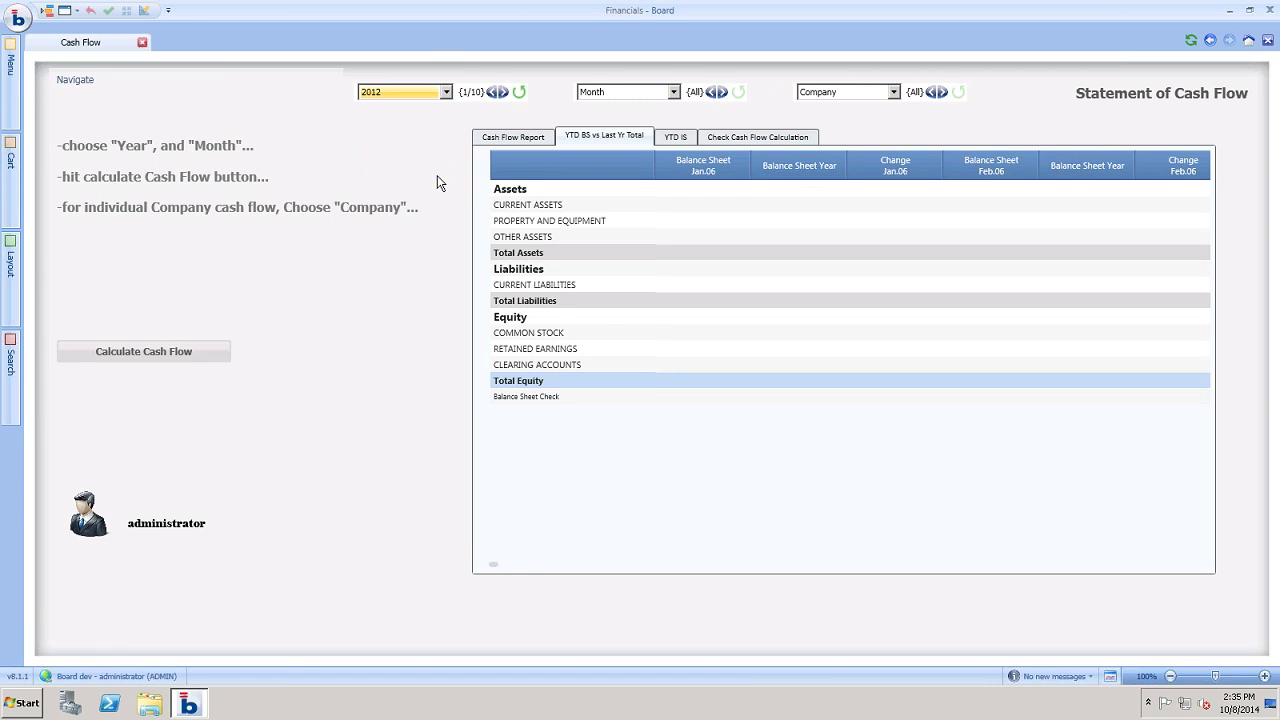
left_click(449, 96)
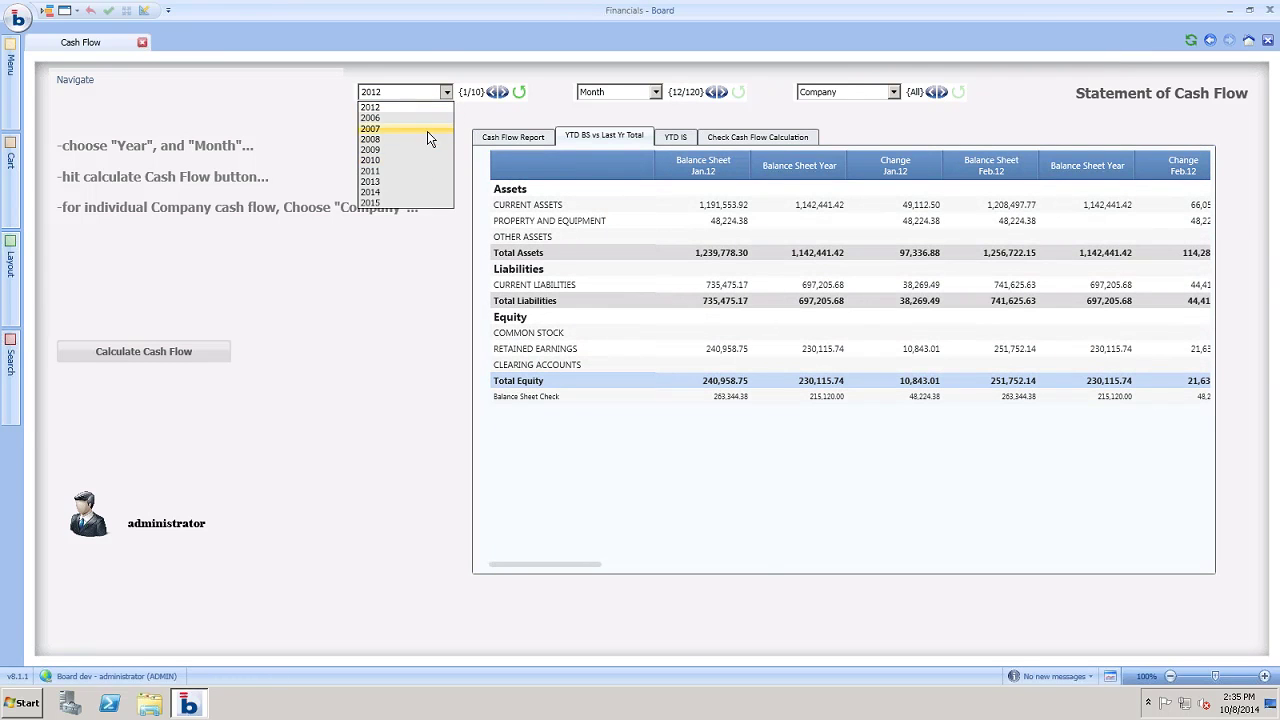
left_click(424, 181)
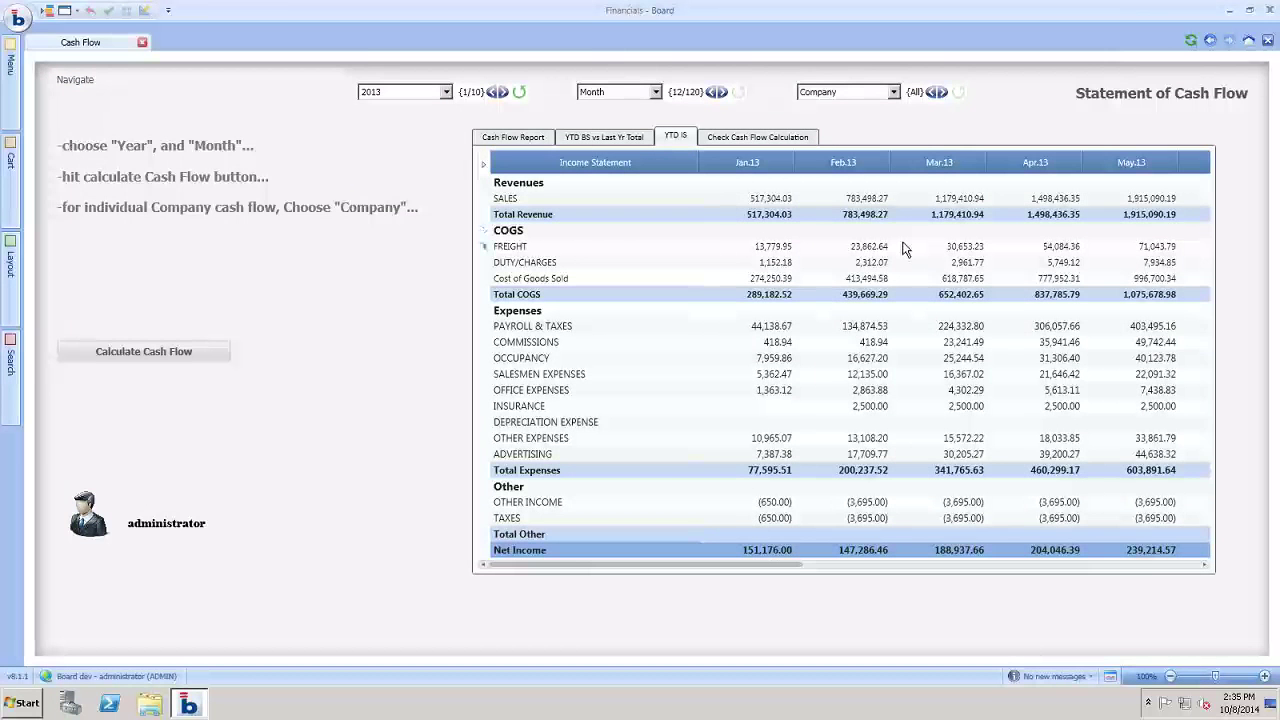
left_click(748, 138)
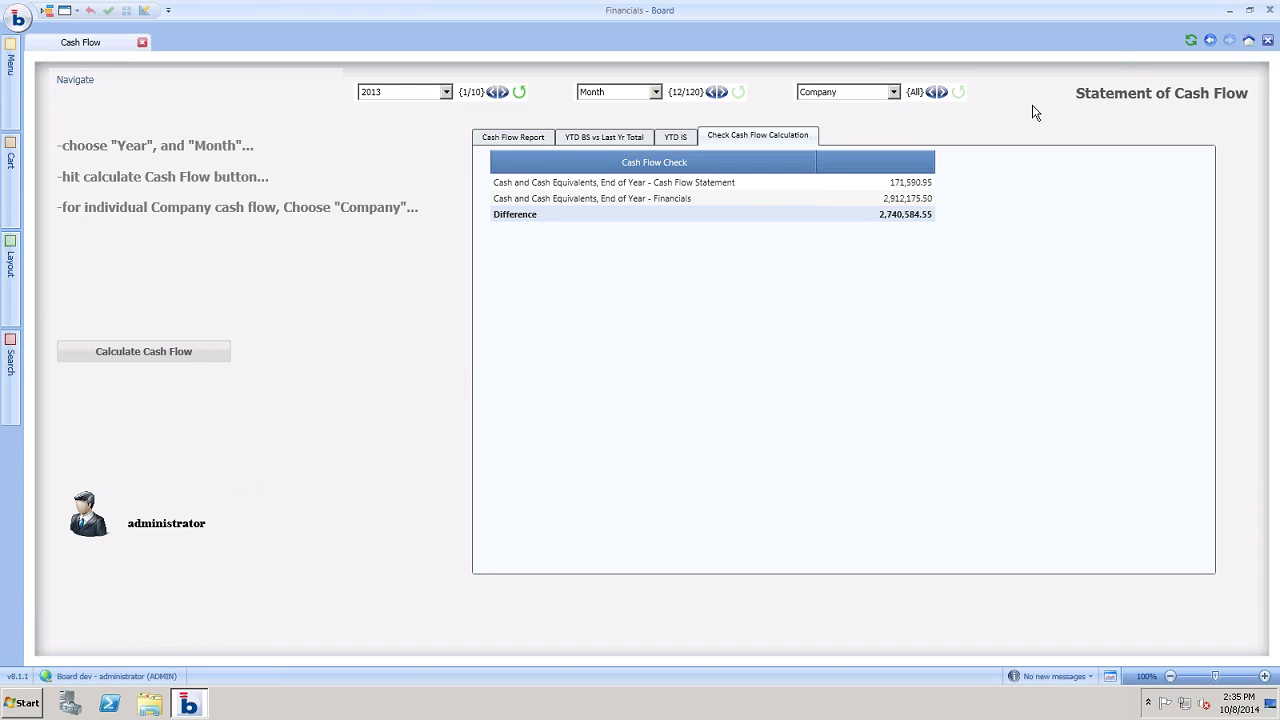
Return to the main menu and open the Inventory Costs by Group report in the Inventory analysis.
left_click(1248, 40)
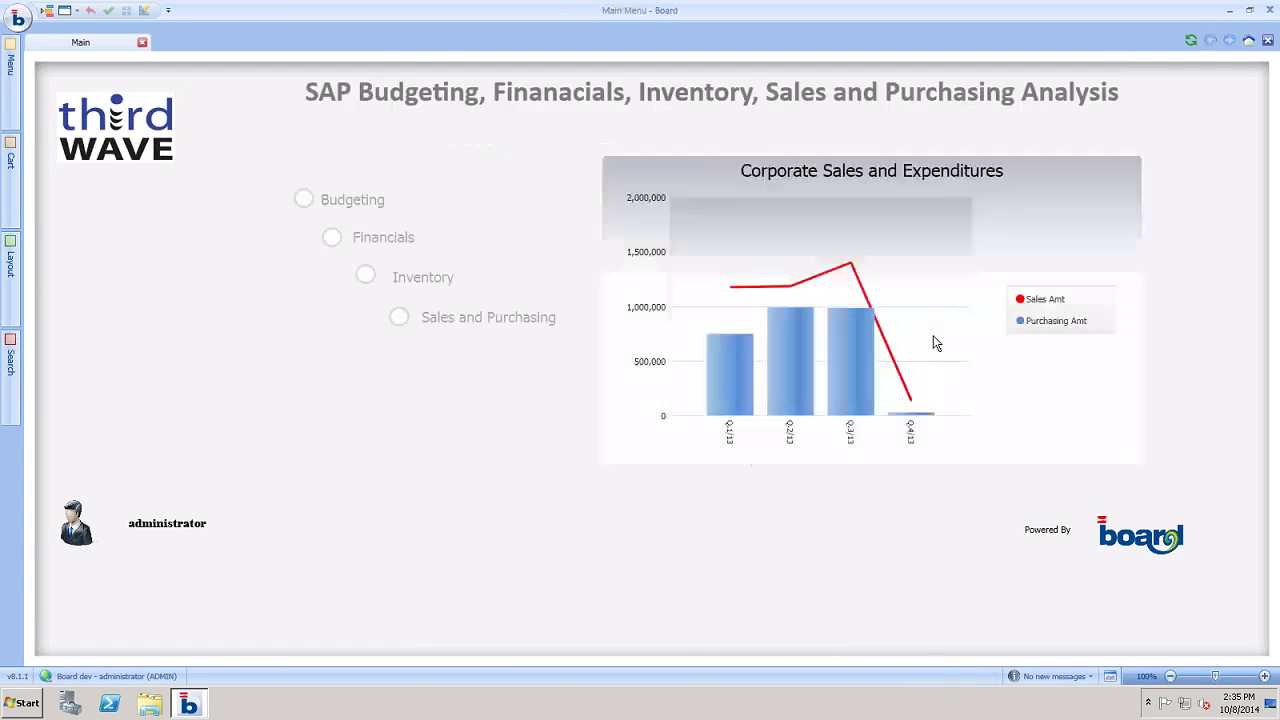
left_click(432, 280)
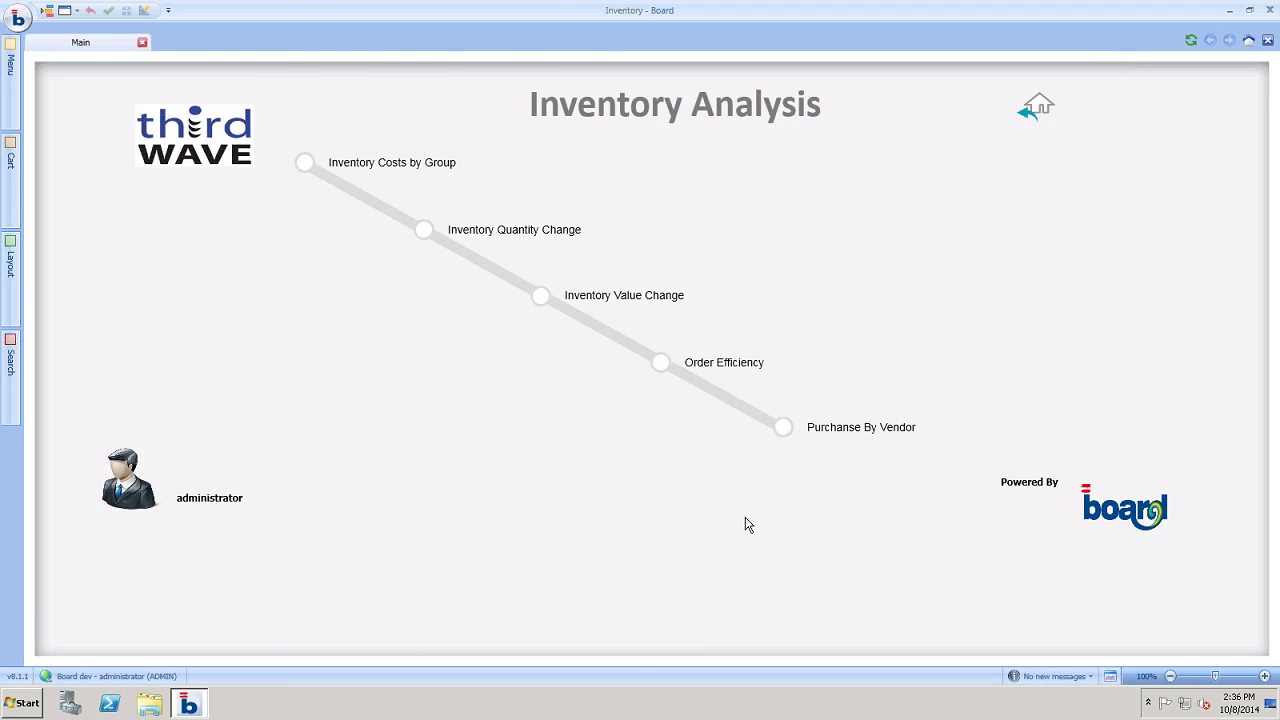
left_click(306, 162)
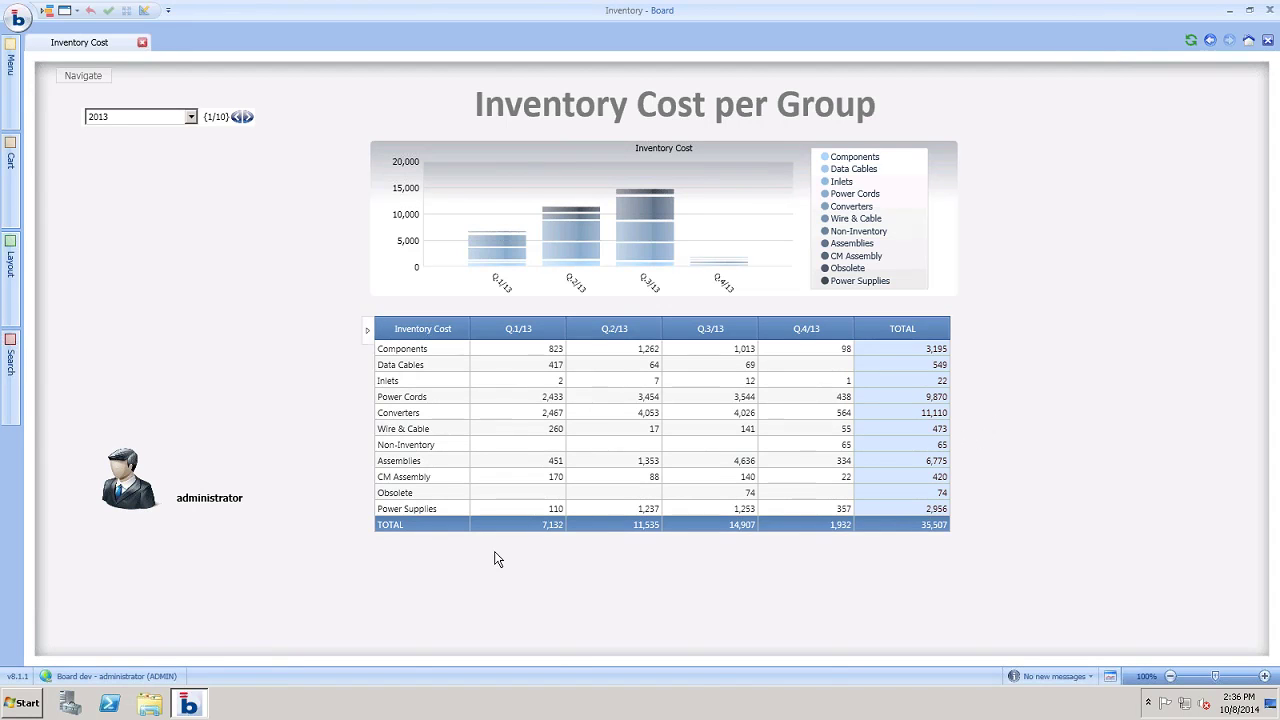
Drill down the Components inventory cost by Item Code and widen the item description column.
left_click(368, 352)
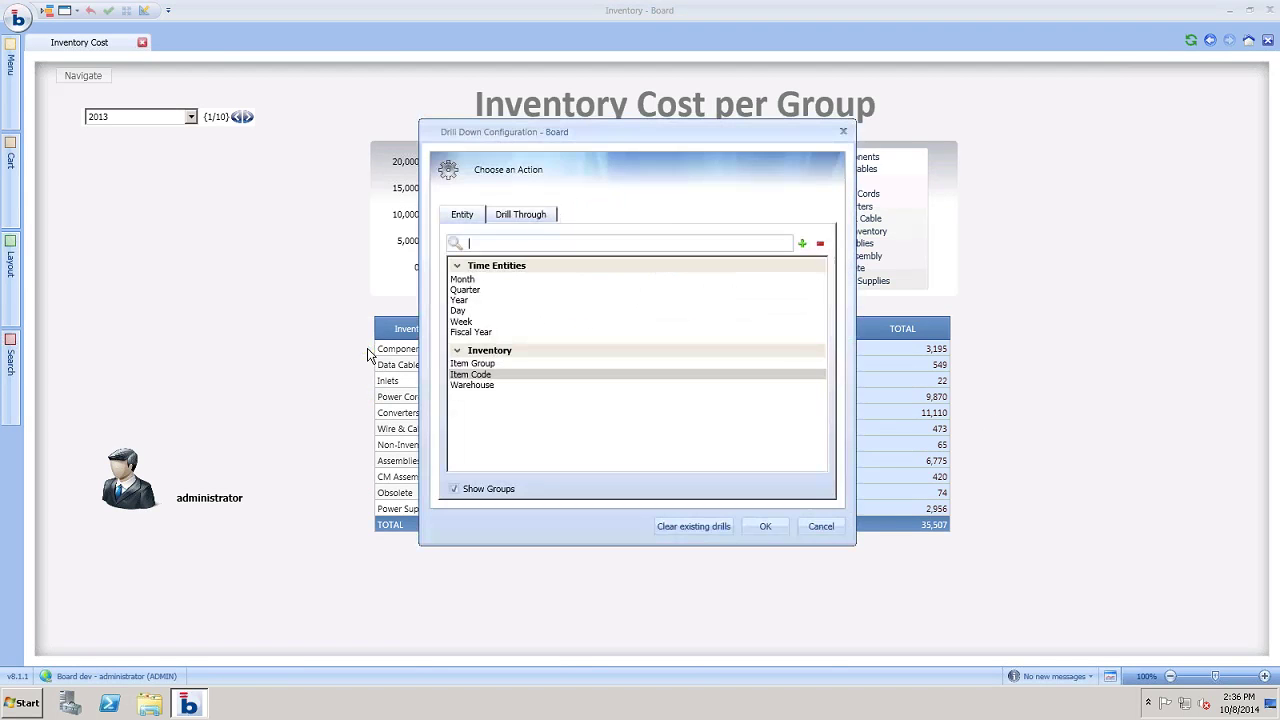
left_click(487, 376)
left_click(765, 526)
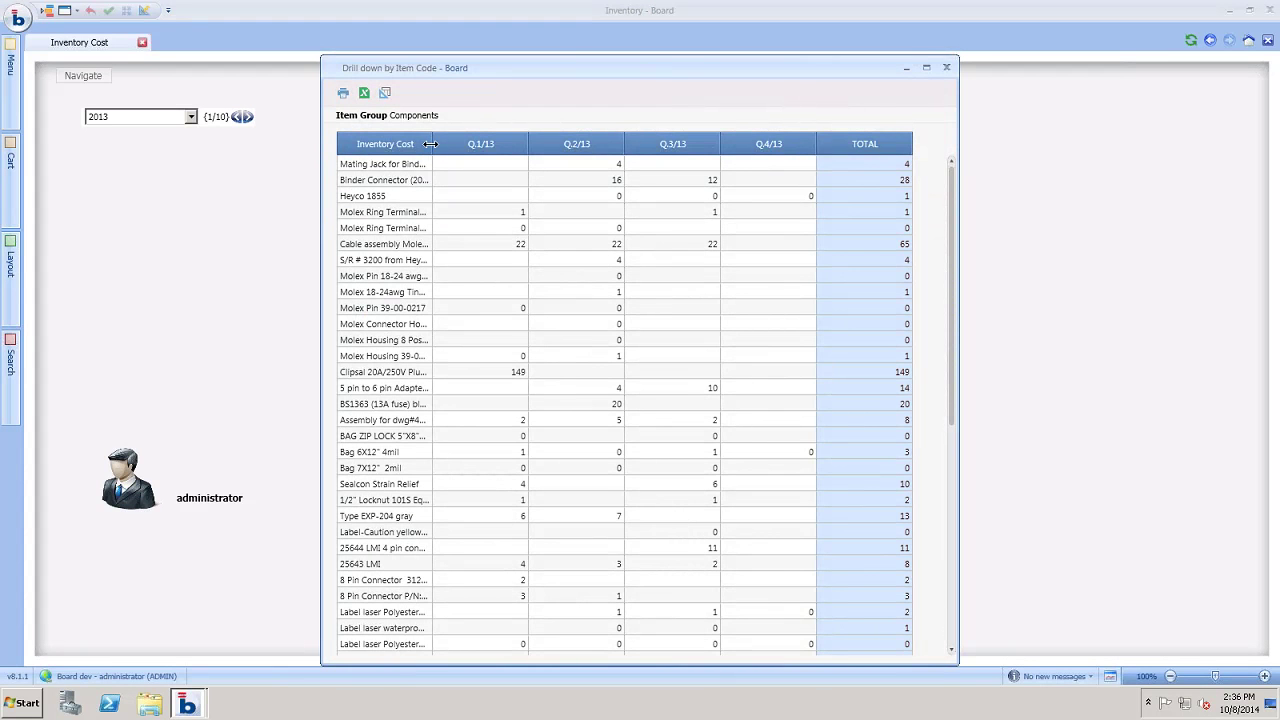
left_click_drag(440, 144, 563, 130)
Review the quarterly and total costs of all Components items, and close the drill-down.
scroll(454, 207, "down", 6)
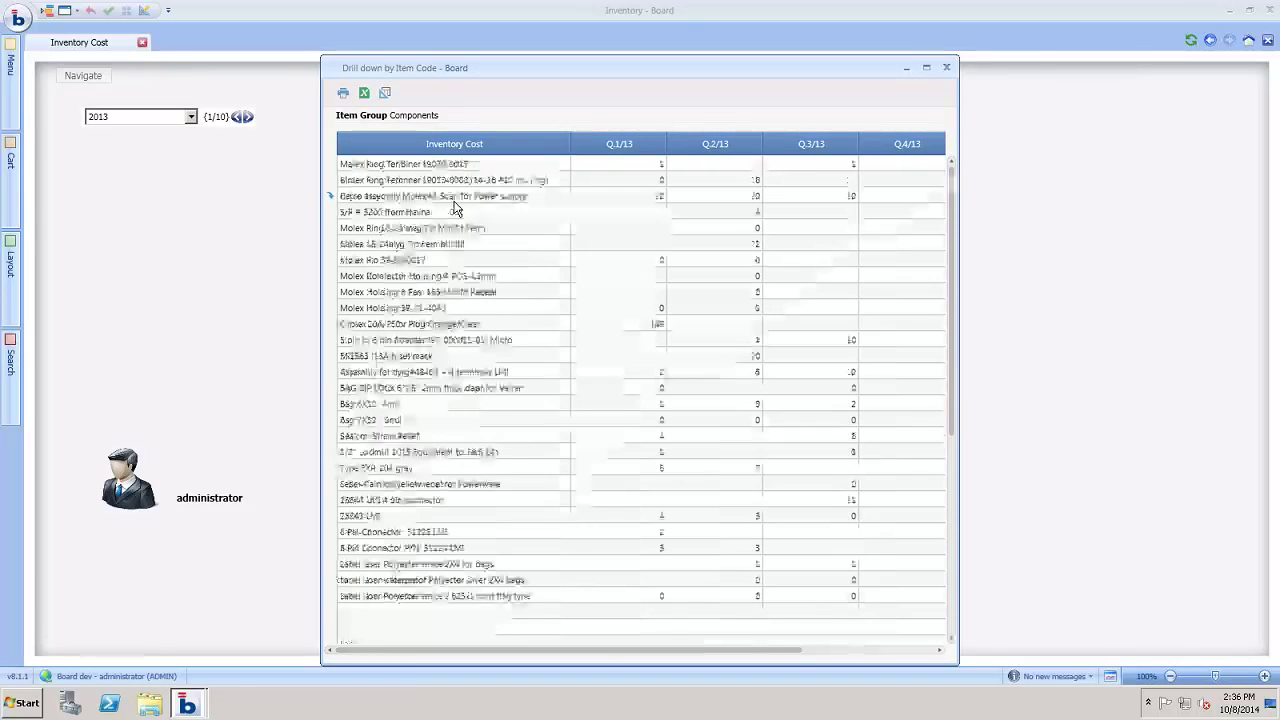
scroll(454, 207, "down", 3)
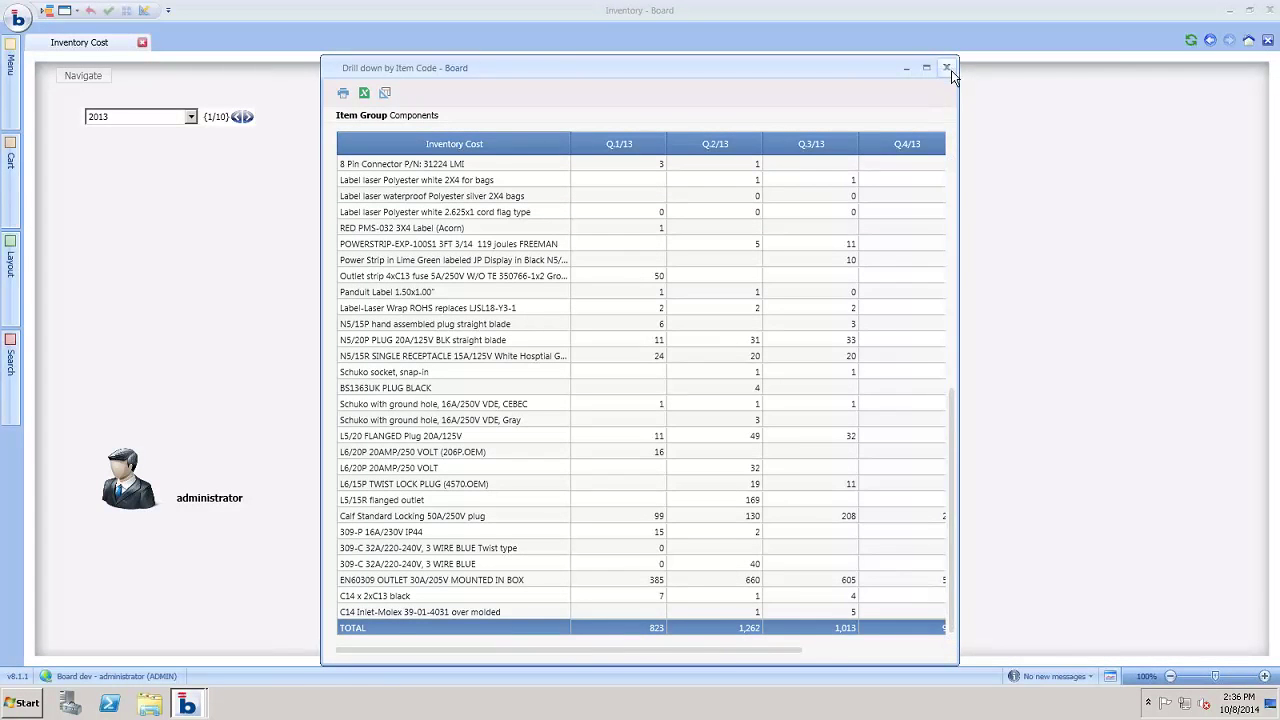
left_click_drag(735, 649, 871, 642)
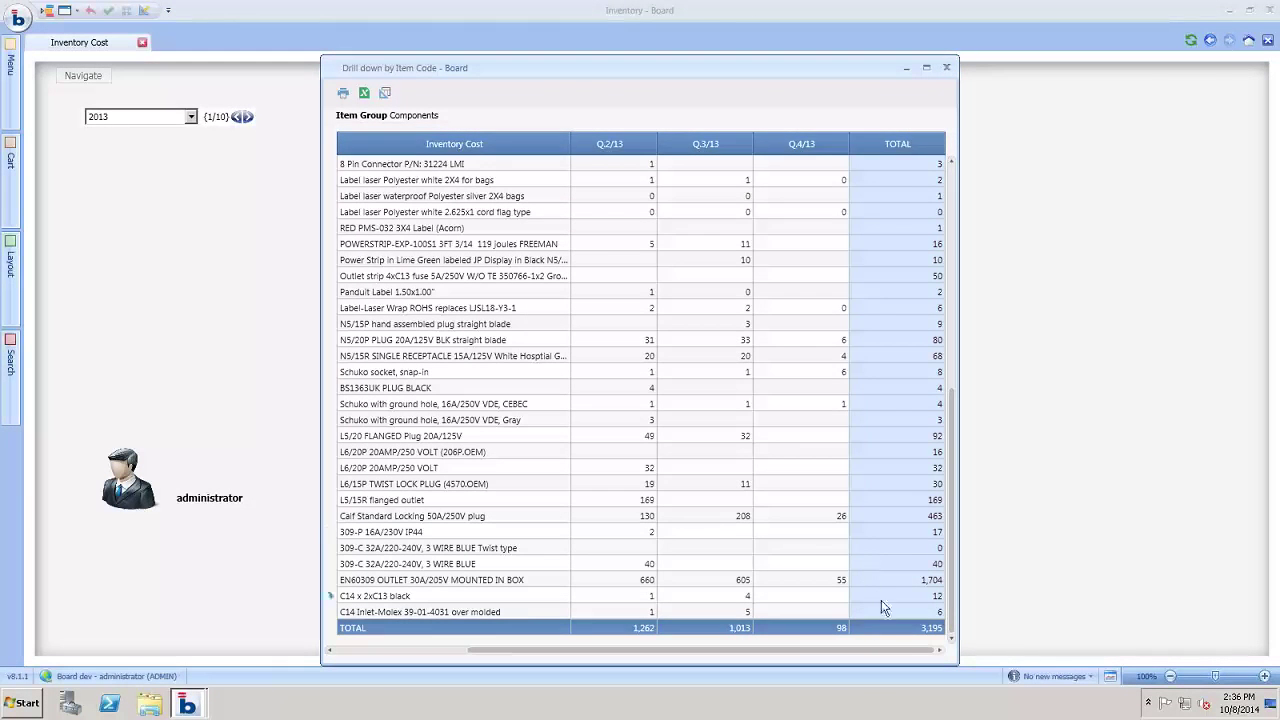
left_click(946, 67)
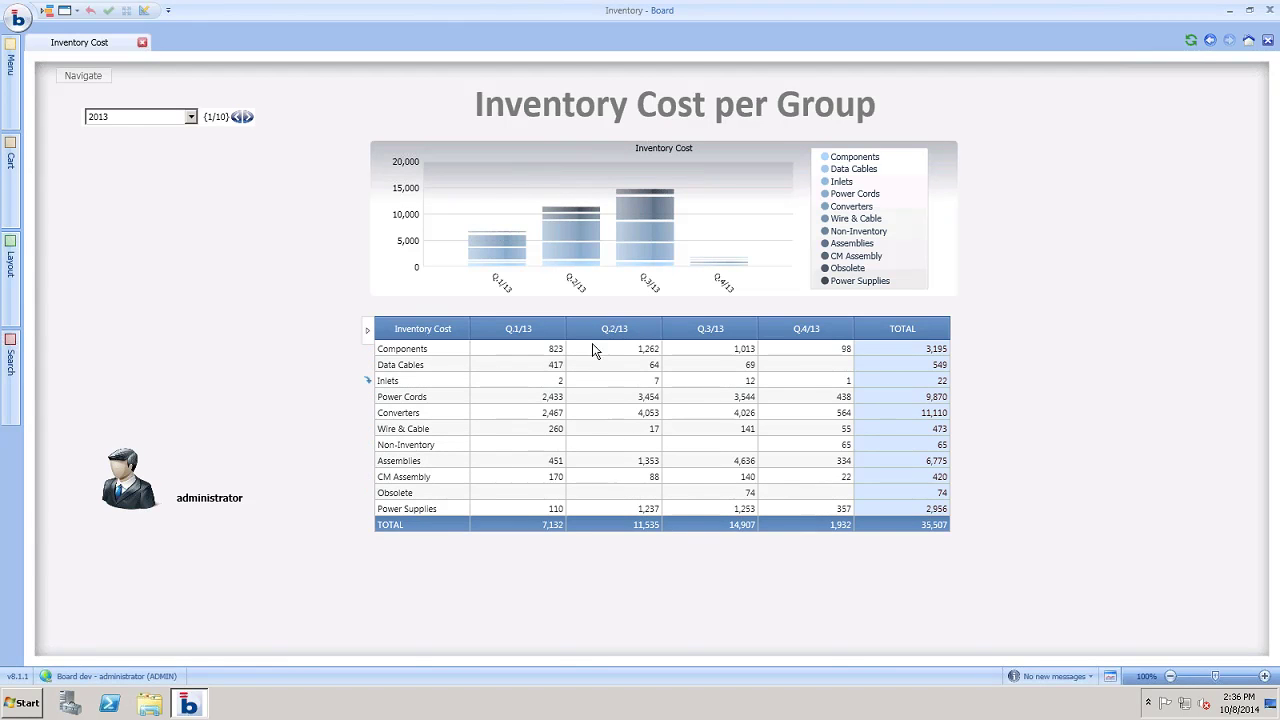
Inspect the Q.2/13 bar in the Inventory Cost chart and check the drill-down entities offered for Assemblies, cancelling without a choice.
mouse_move(588, 238)
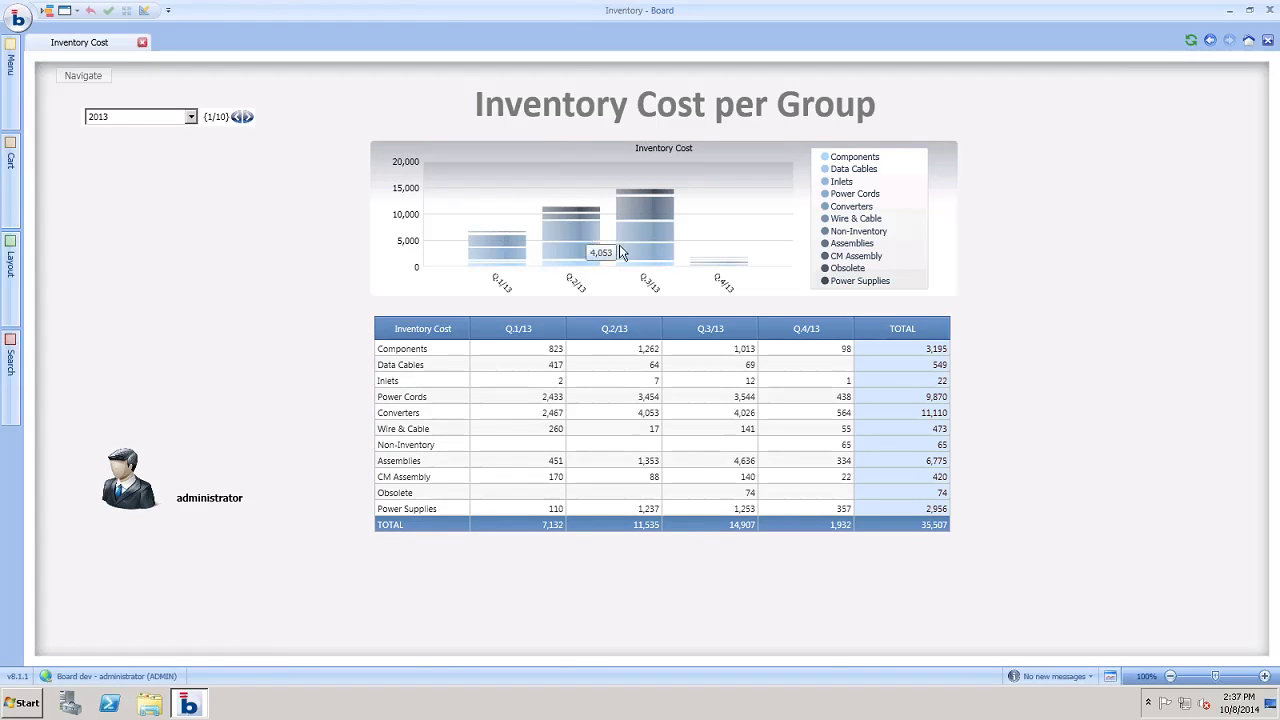
left_click(368, 462)
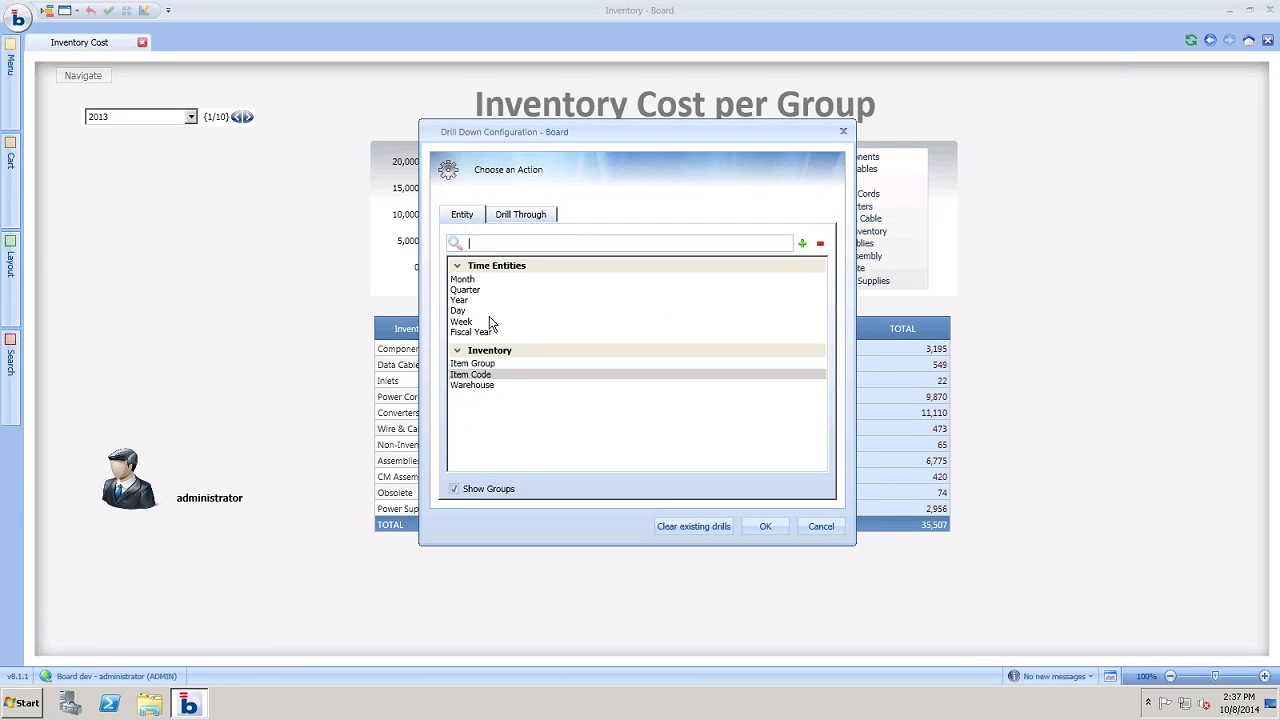
left_click(815, 530)
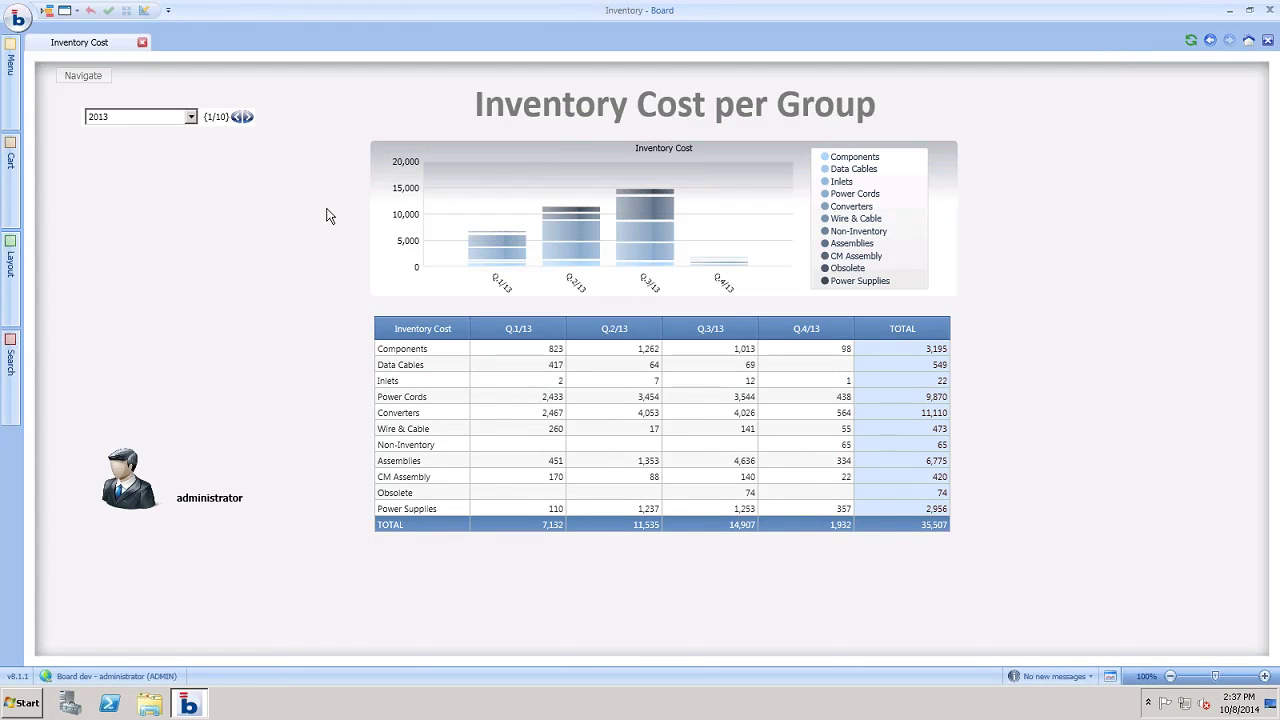
Open the Order Efficiency report and look over the 2013 order changes and amounts per sales rep.
left_click(83, 76)
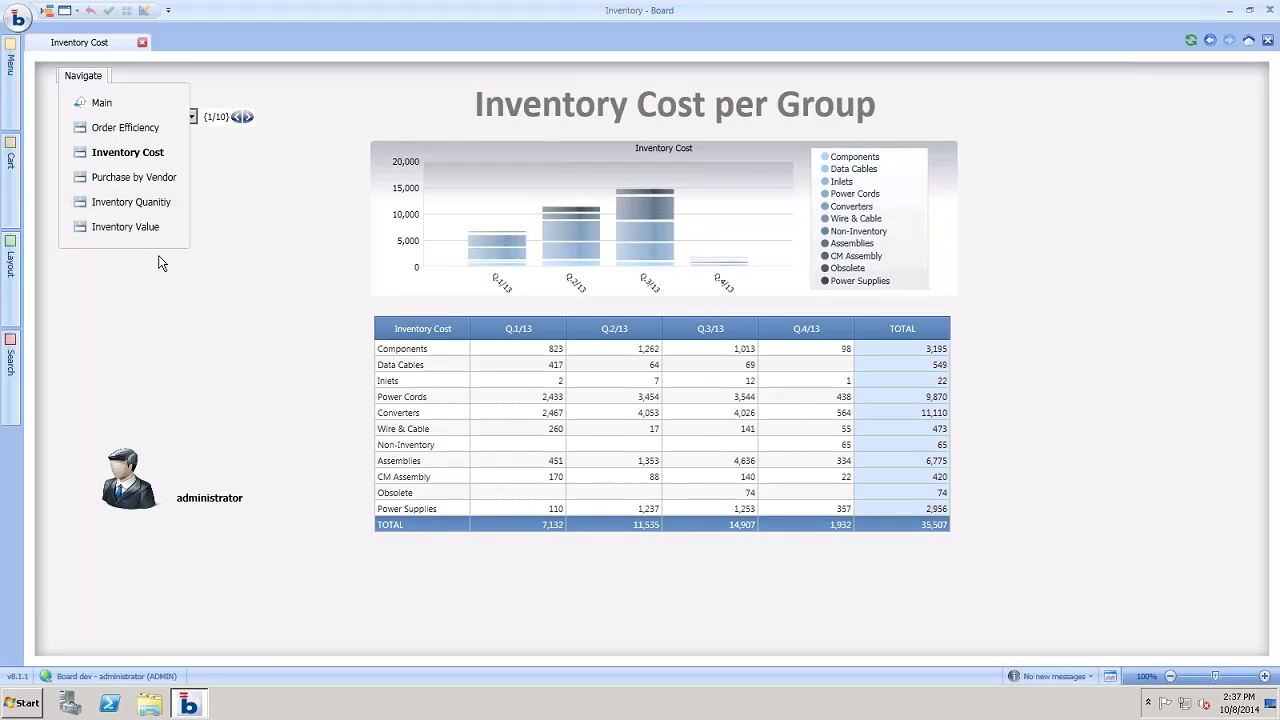
left_click(128, 127)
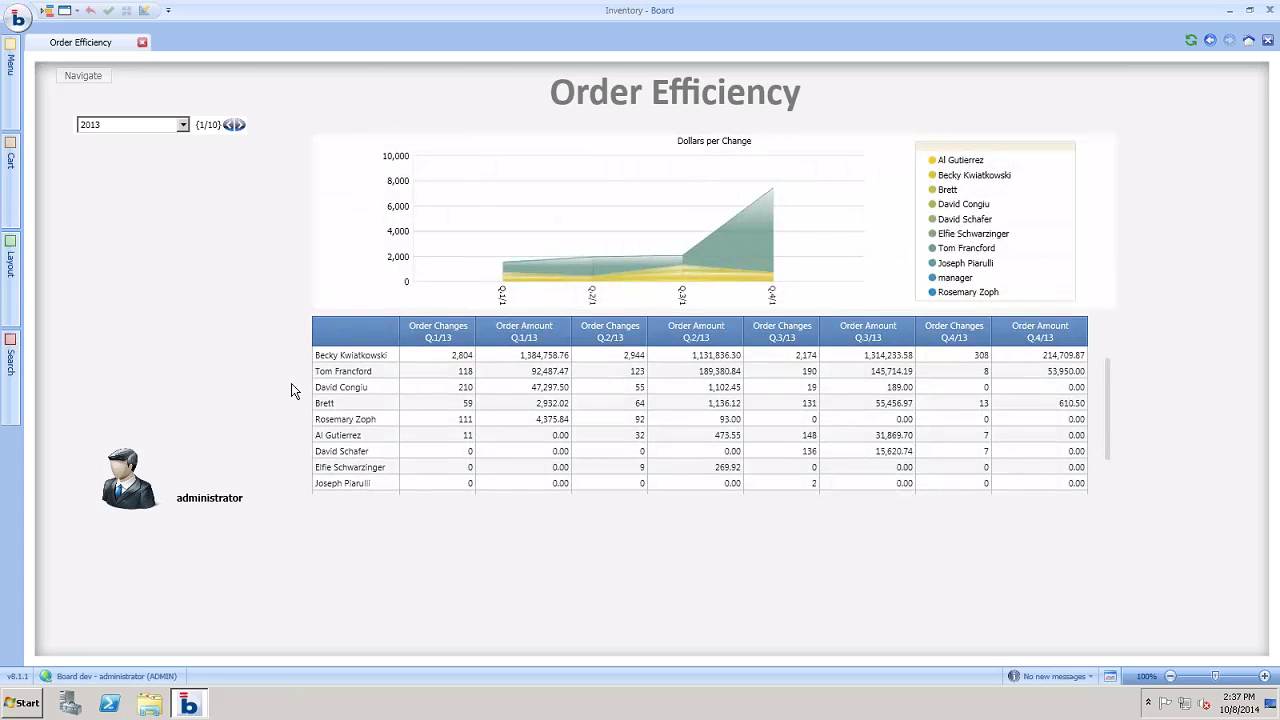
scroll(323, 369, "down", 1)
scroll(323, 369, "up", 1)
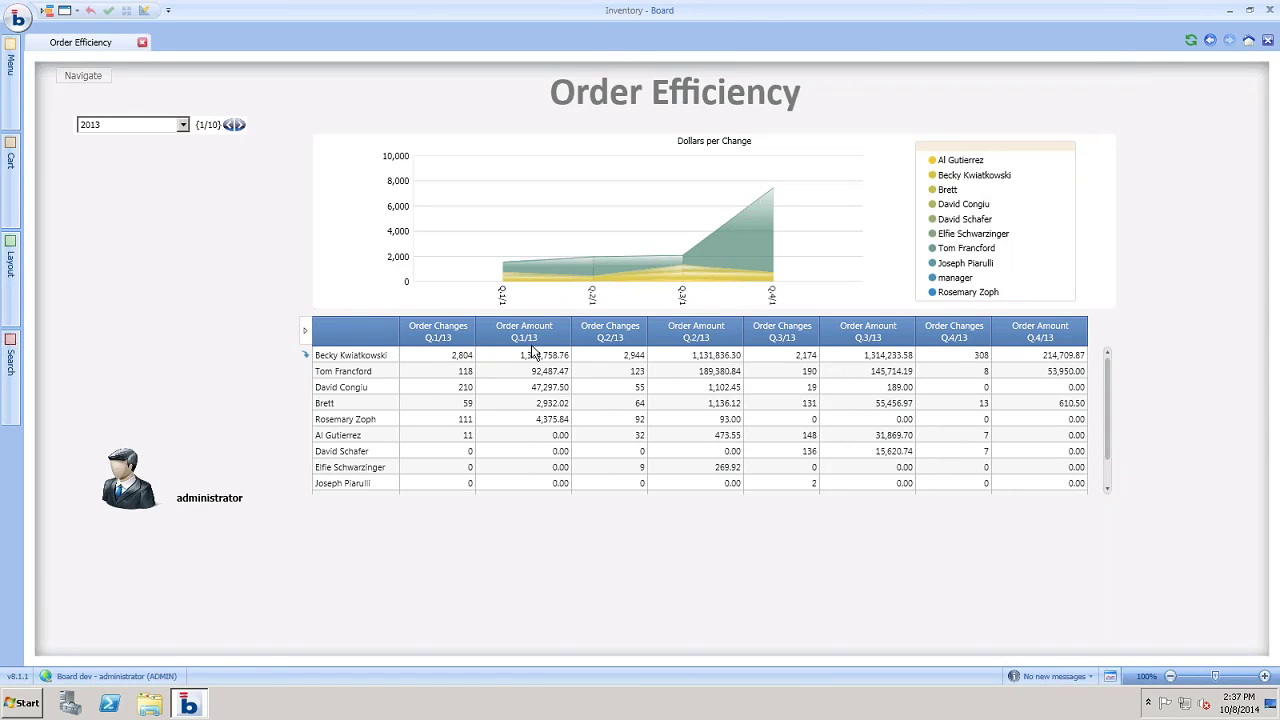
Drill down the first sales rep's row in the Order Efficiency table by Order Number.
left_click(305, 357)
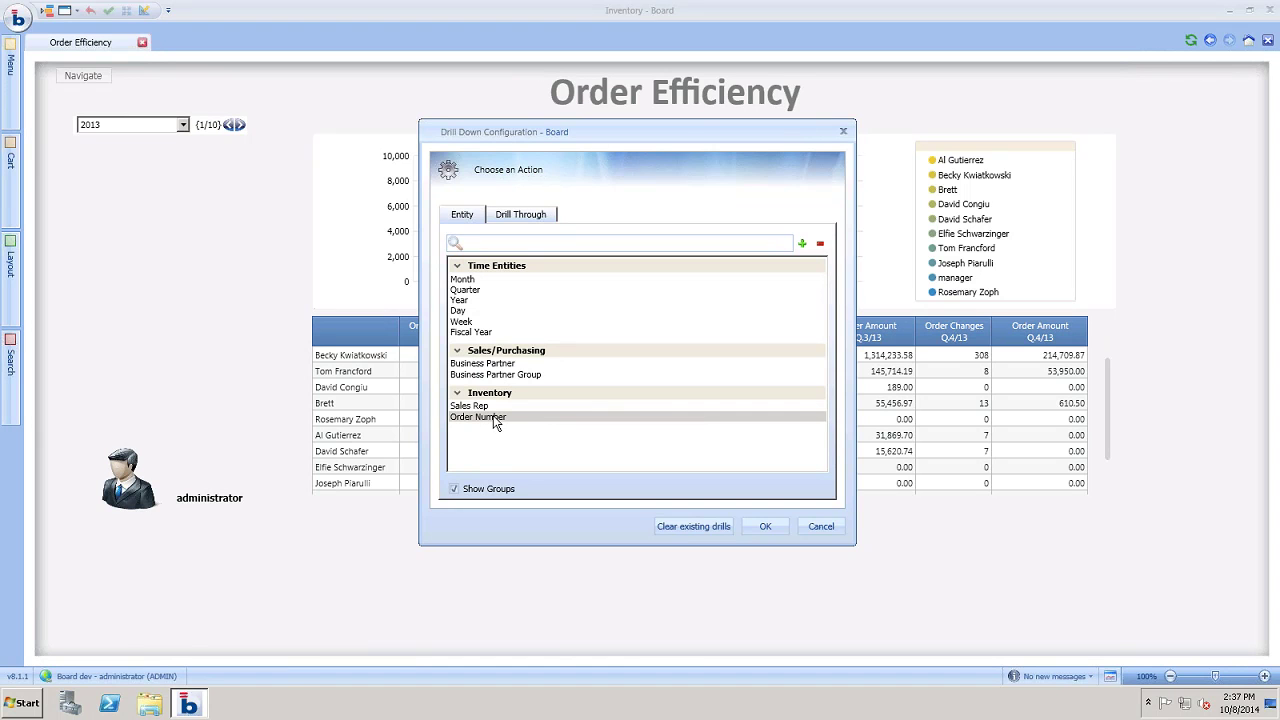
left_click(765, 526)
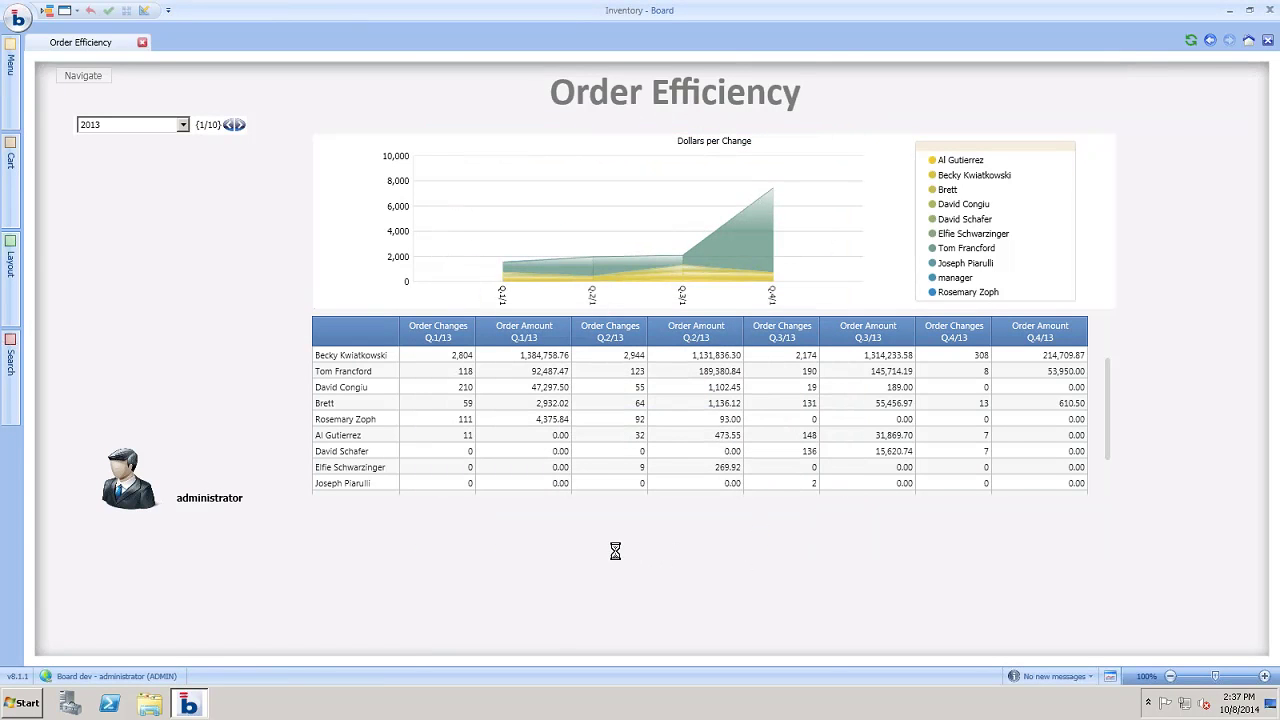
Review the quarterly order changes and amounts per order number for the first sales rep, and close the drill-down.
double_click(548, 357)
scroll(299, 183, "down", 9)
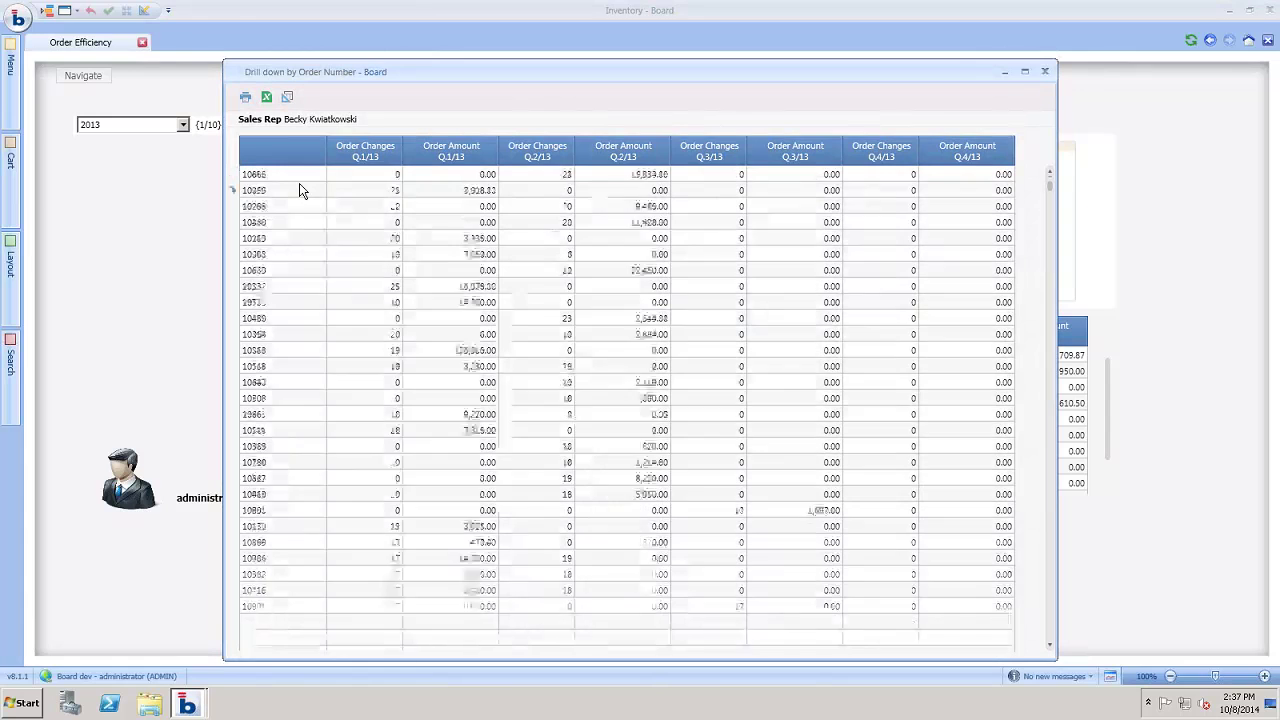
scroll(299, 185, "up", 7)
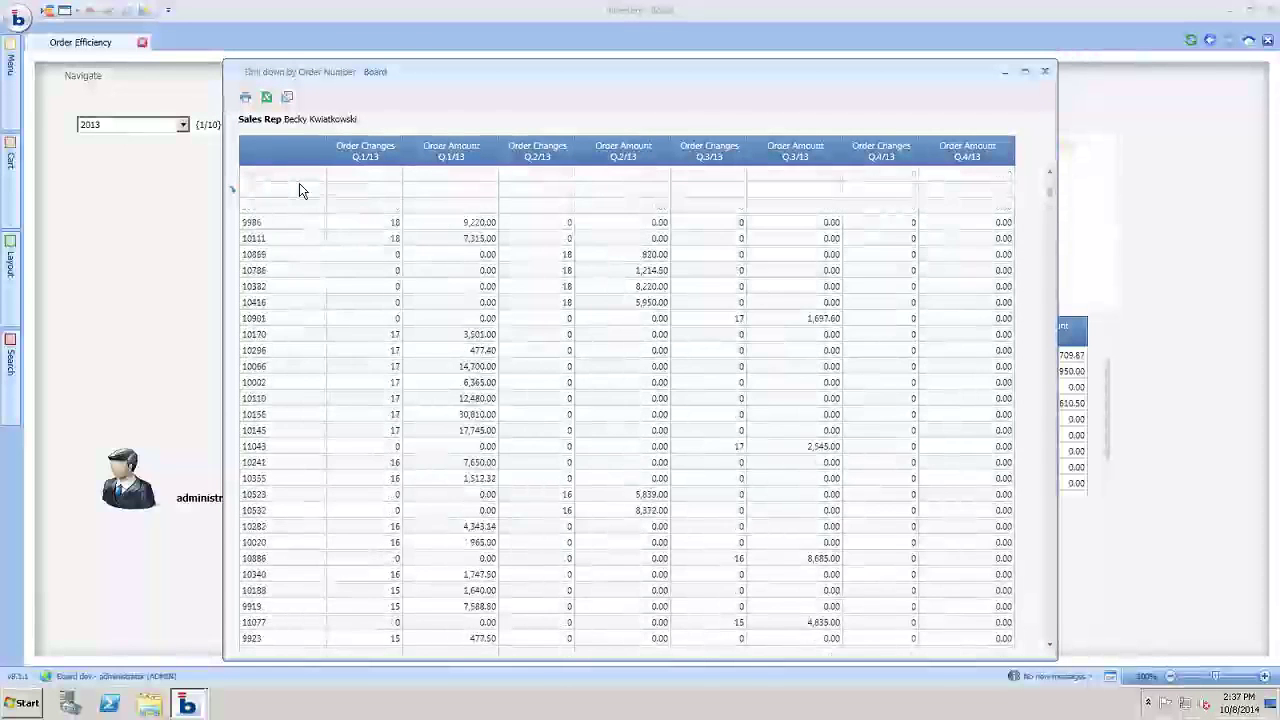
scroll(299, 190, "up", 2)
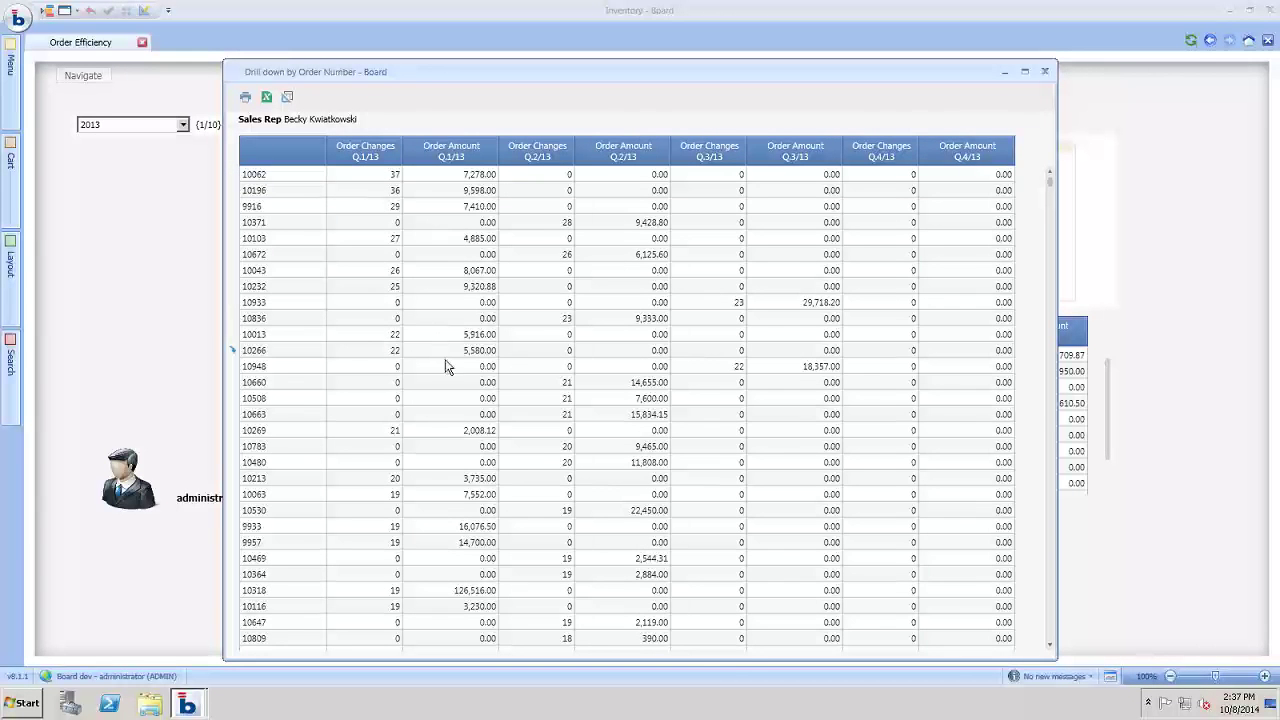
scroll(505, 457, "down", 4)
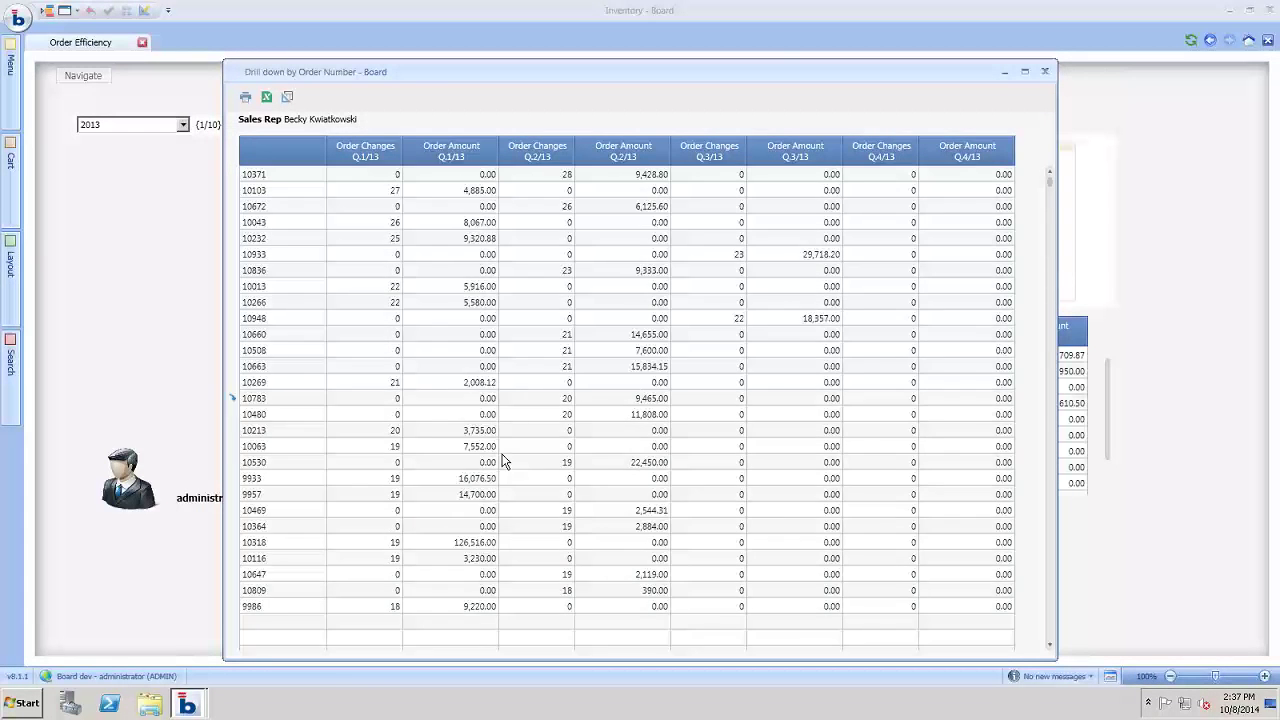
scroll(499, 459, "up", 4)
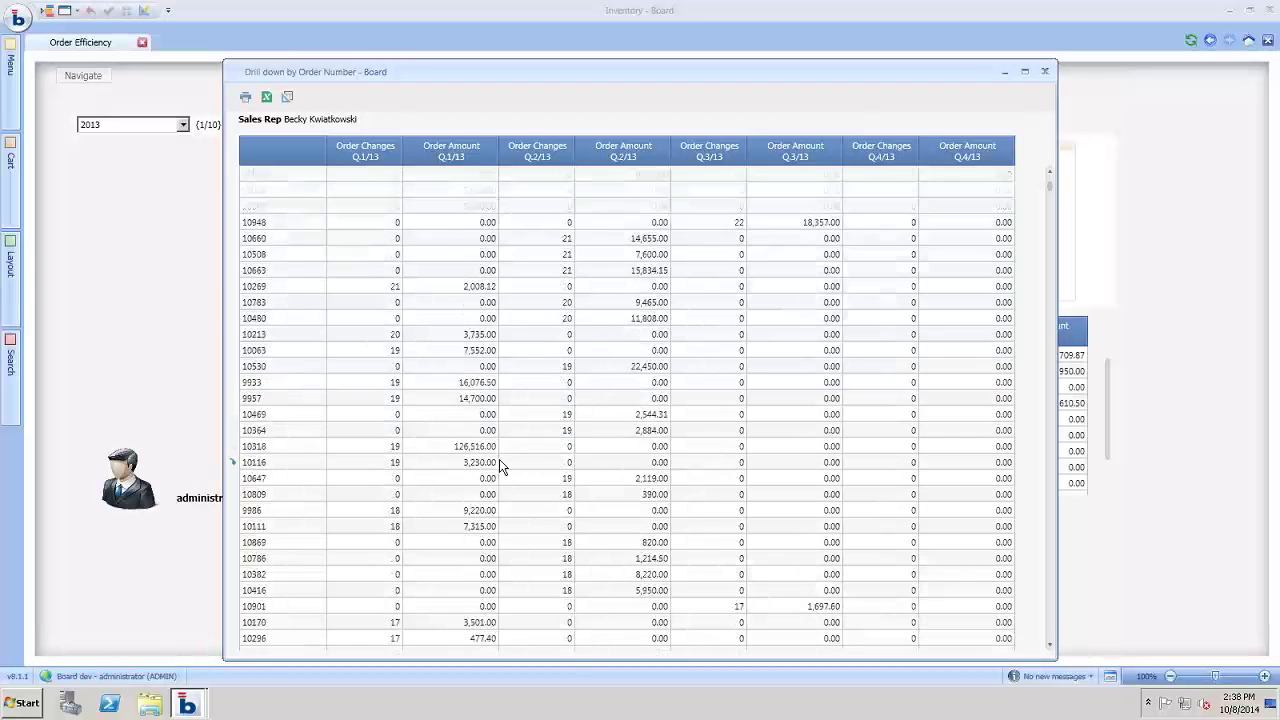
left_click(1045, 72)
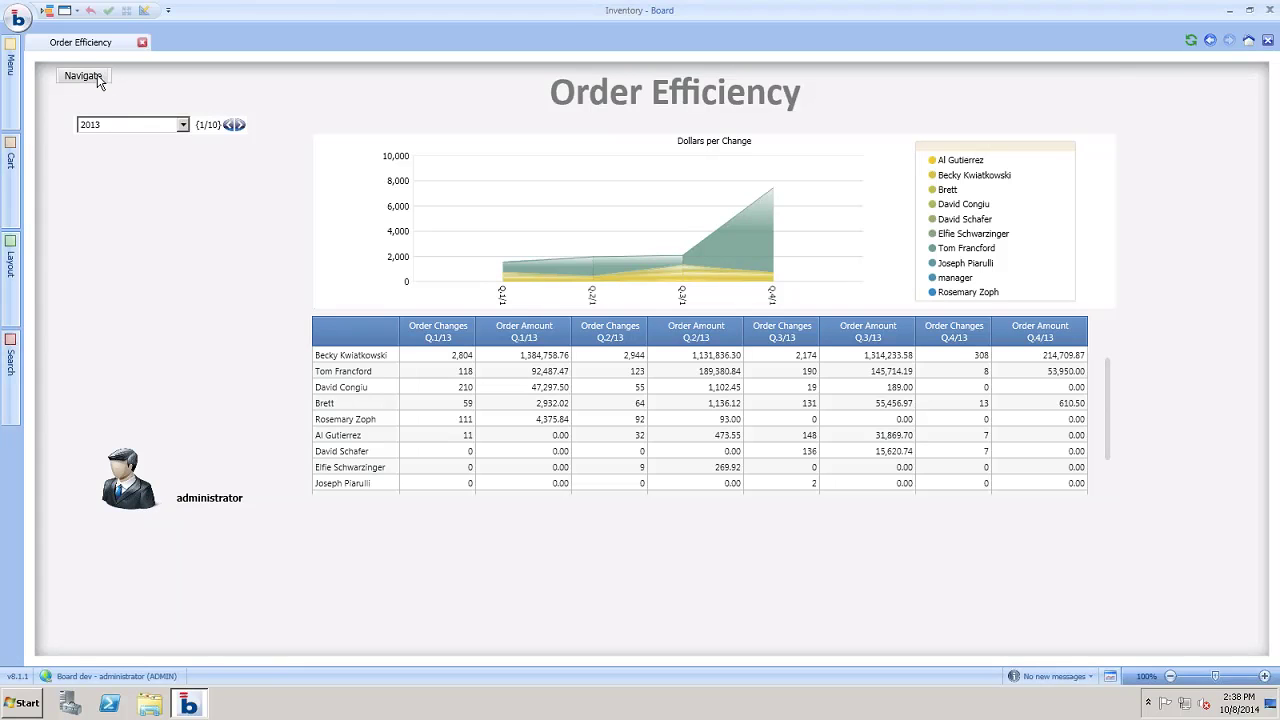
Return to the main menu and open the Sales by Sales Person report in the Sales and Purchasing area.
left_click(100, 80)
left_click(127, 204)
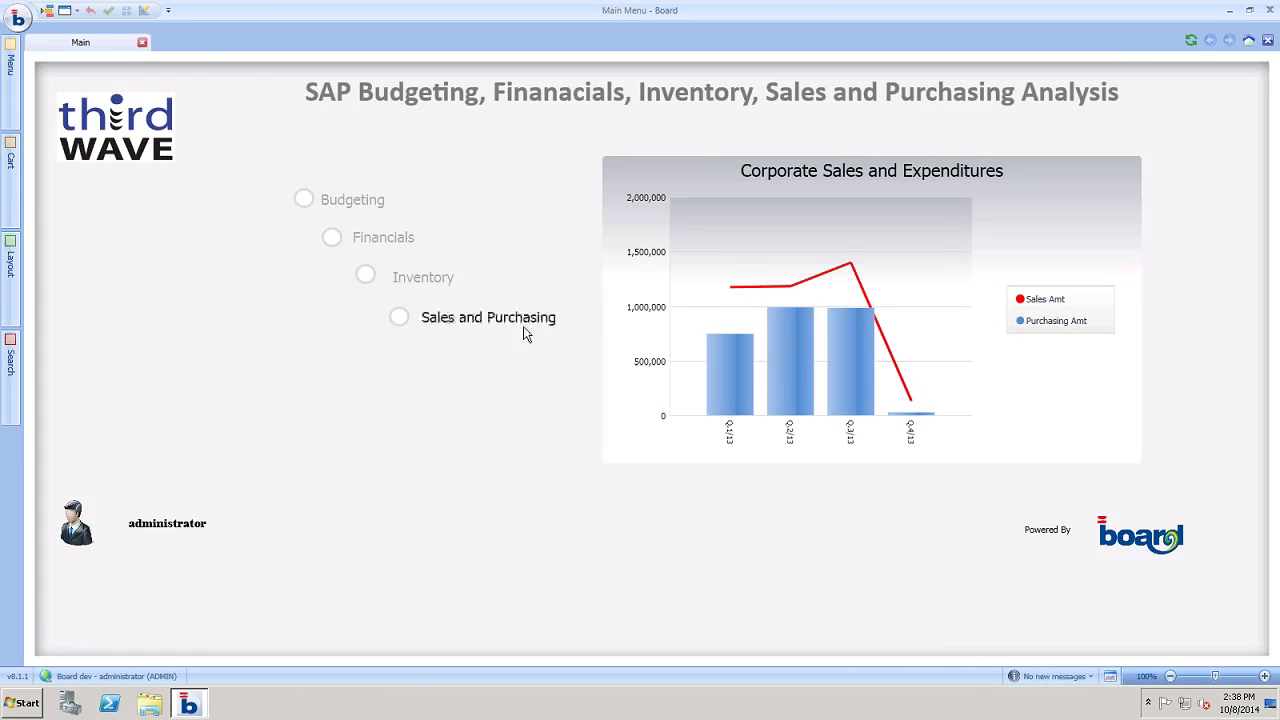
left_click(522, 326)
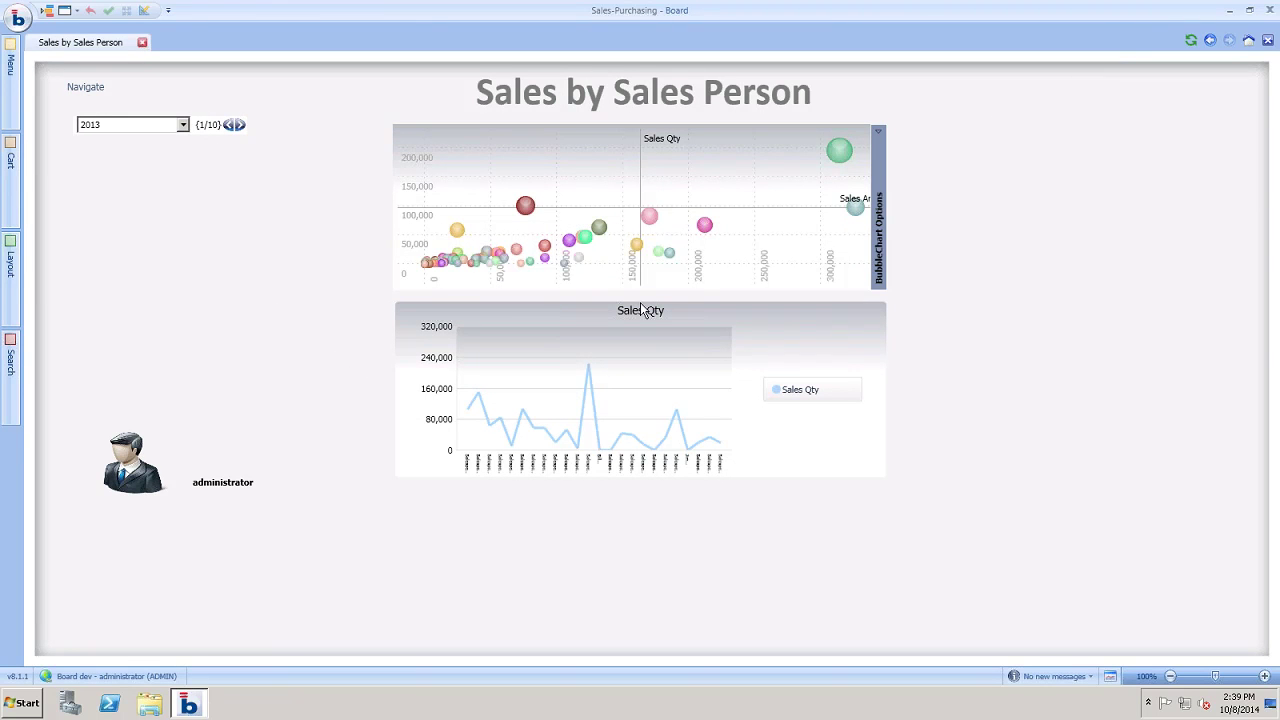
Inspect the Power Cords bubble of Salesperson 1 and try to open its details.
mouse_move(525, 212)
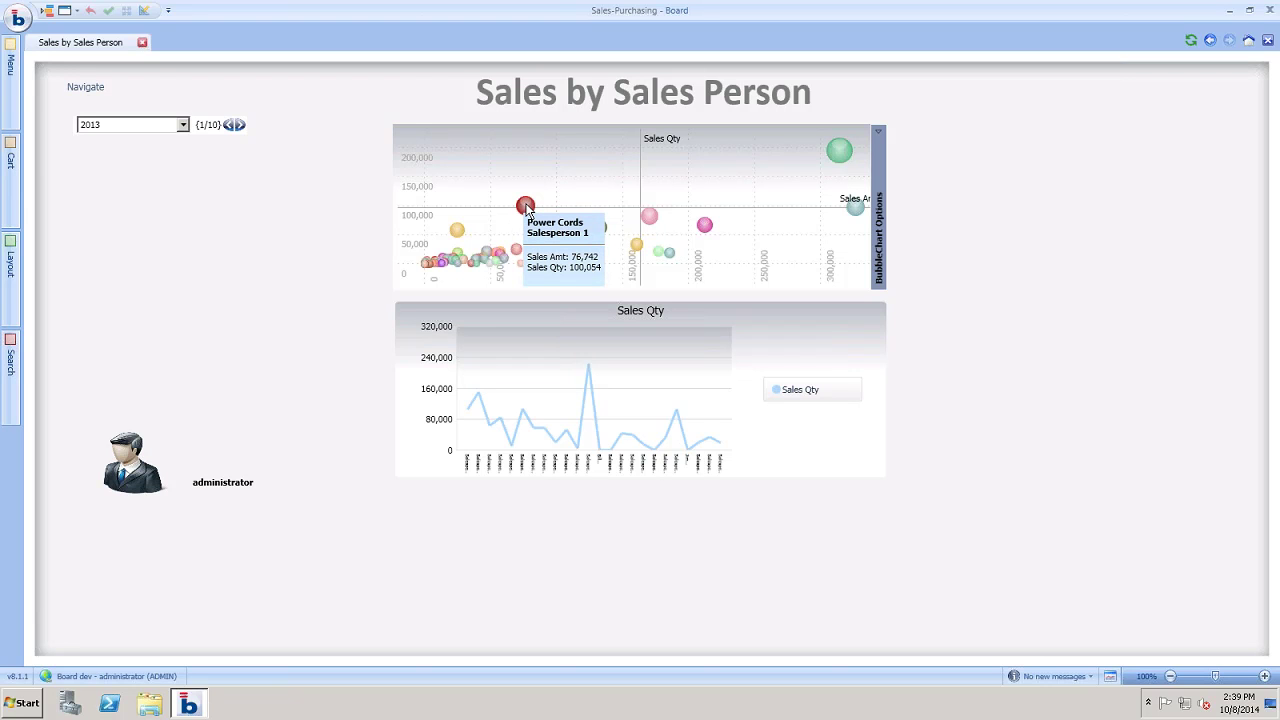
left_click(525, 206)
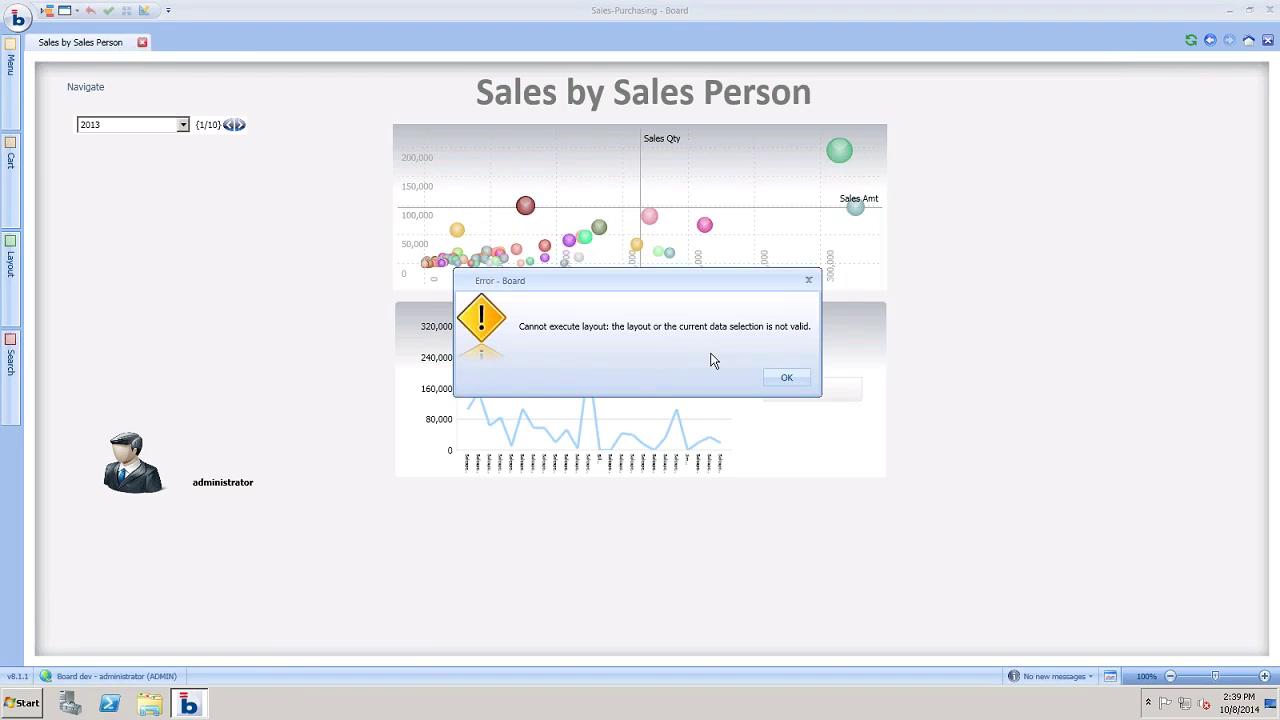
left_click(776, 379)
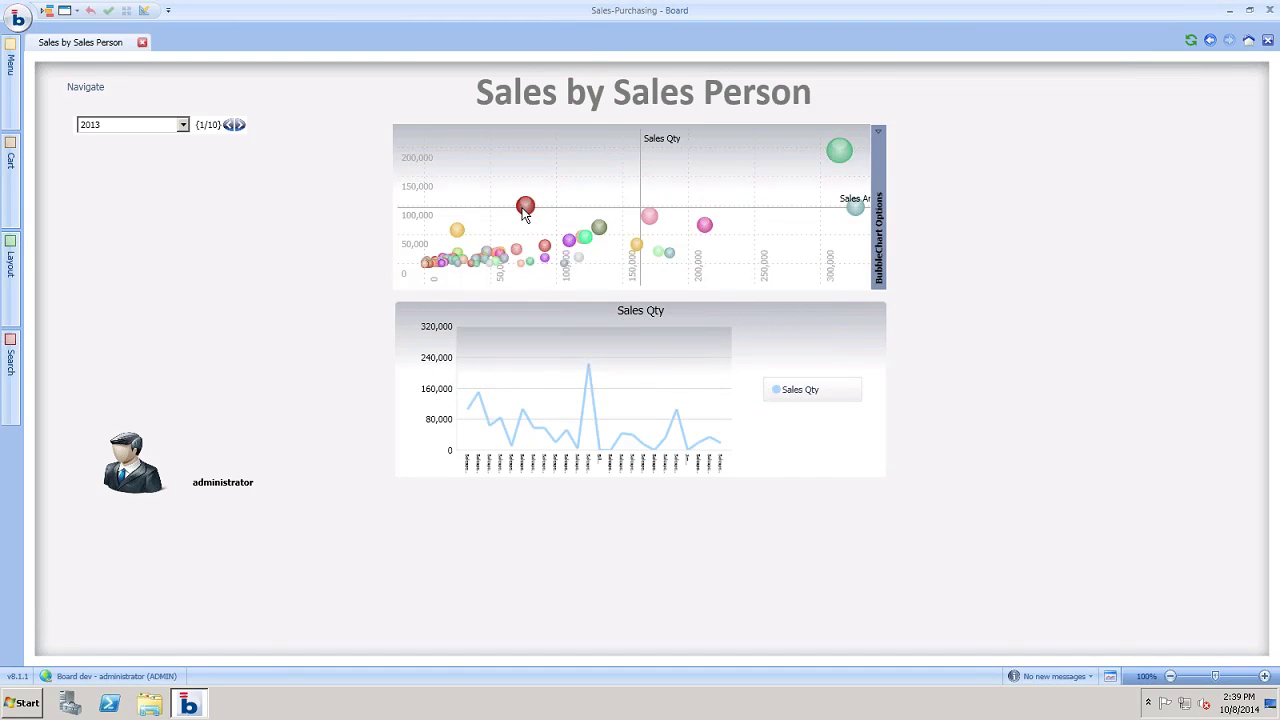
Drill down the Power Cords bubble of Salesperson 1 by Business Partner, review the sales per customer, and close the drill-down.
double_click(524, 208)
scroll(513, 427, "down", 1)
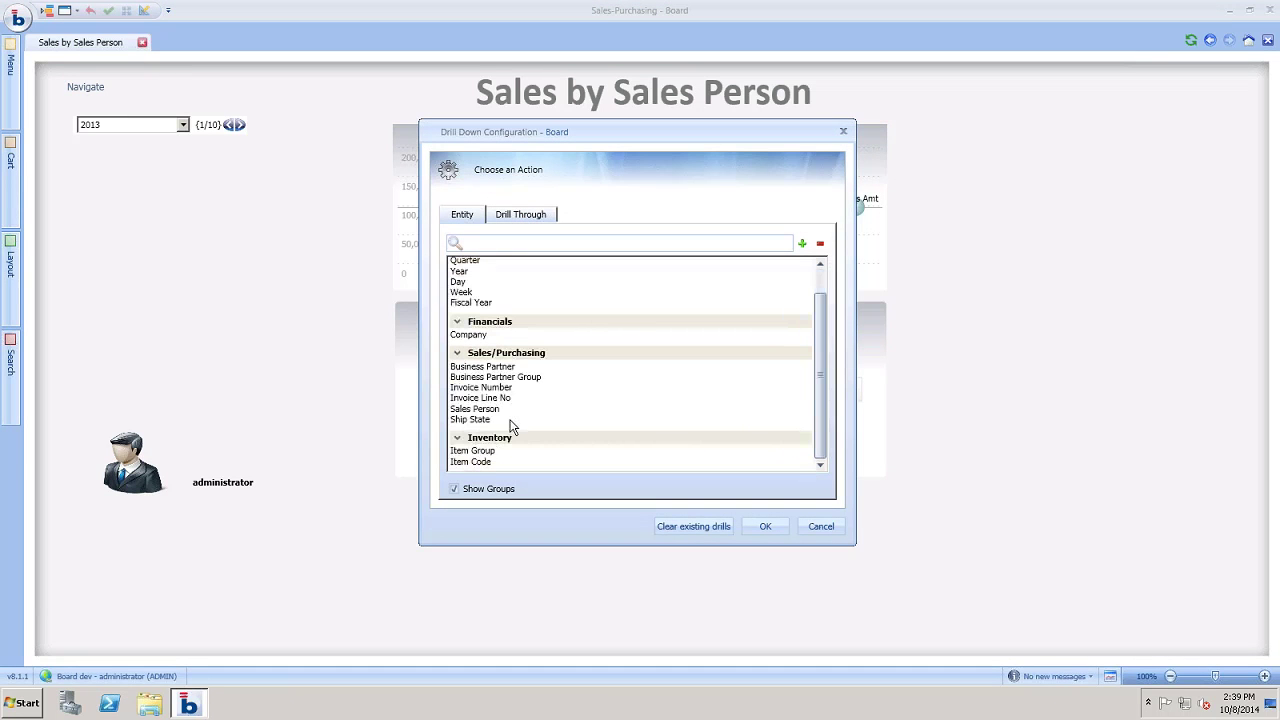
left_click(515, 390)
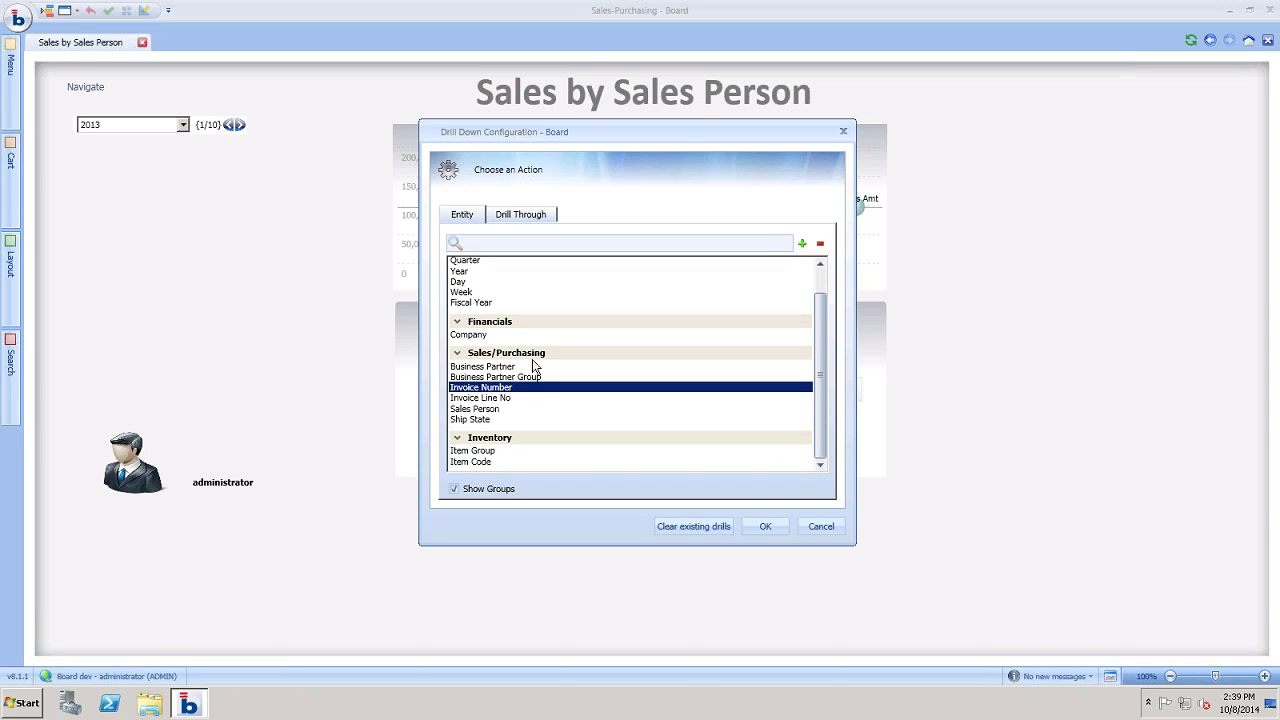
left_click(532, 367)
left_click(764, 527)
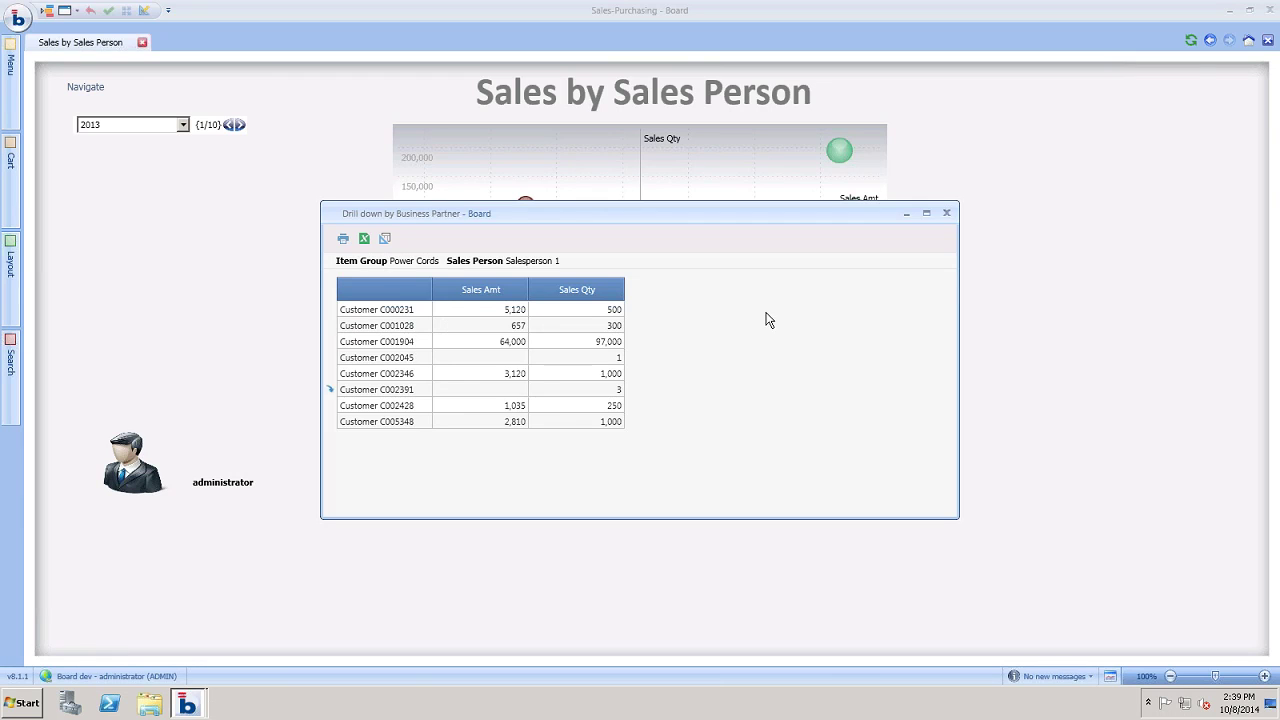
left_click(948, 213)
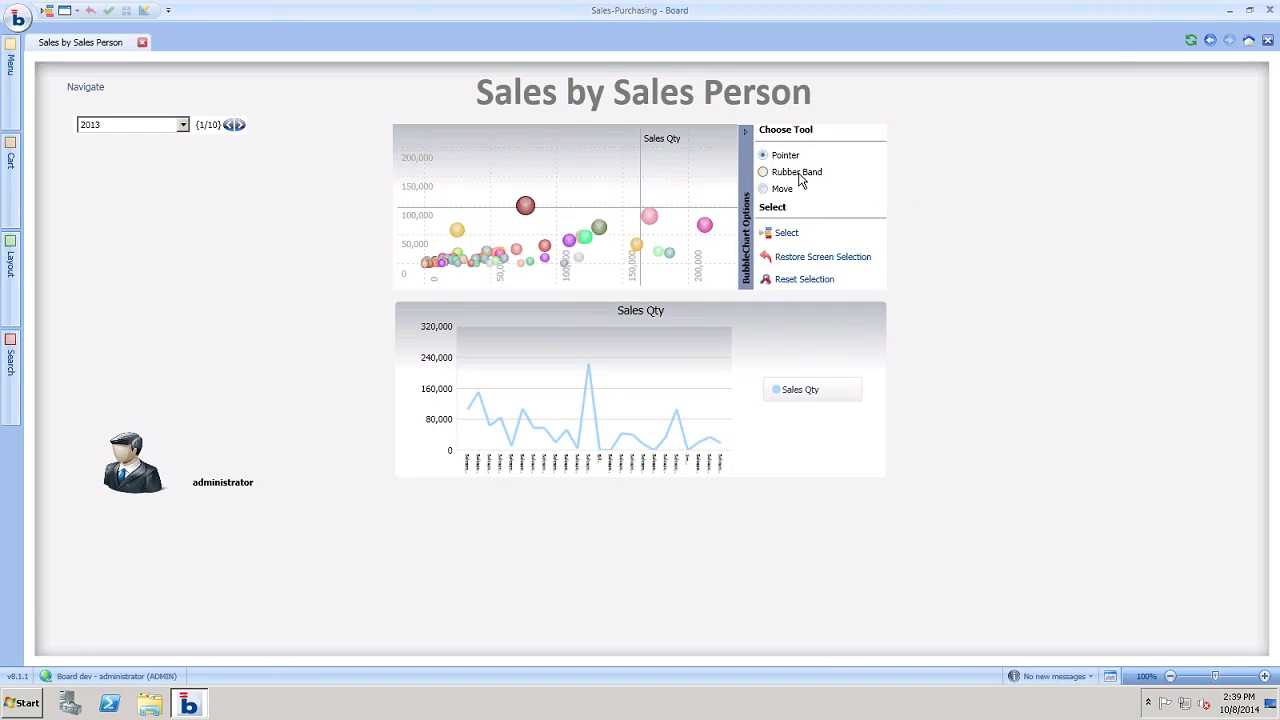
Zoom into the lower-value bubble cluster with the Rubber Band tool and review Salesperson 1's Power Supplies sales by Business Partner.
left_click_drag(437, 201, 567, 288)
left_click_drag(548, 197, 676, 288)
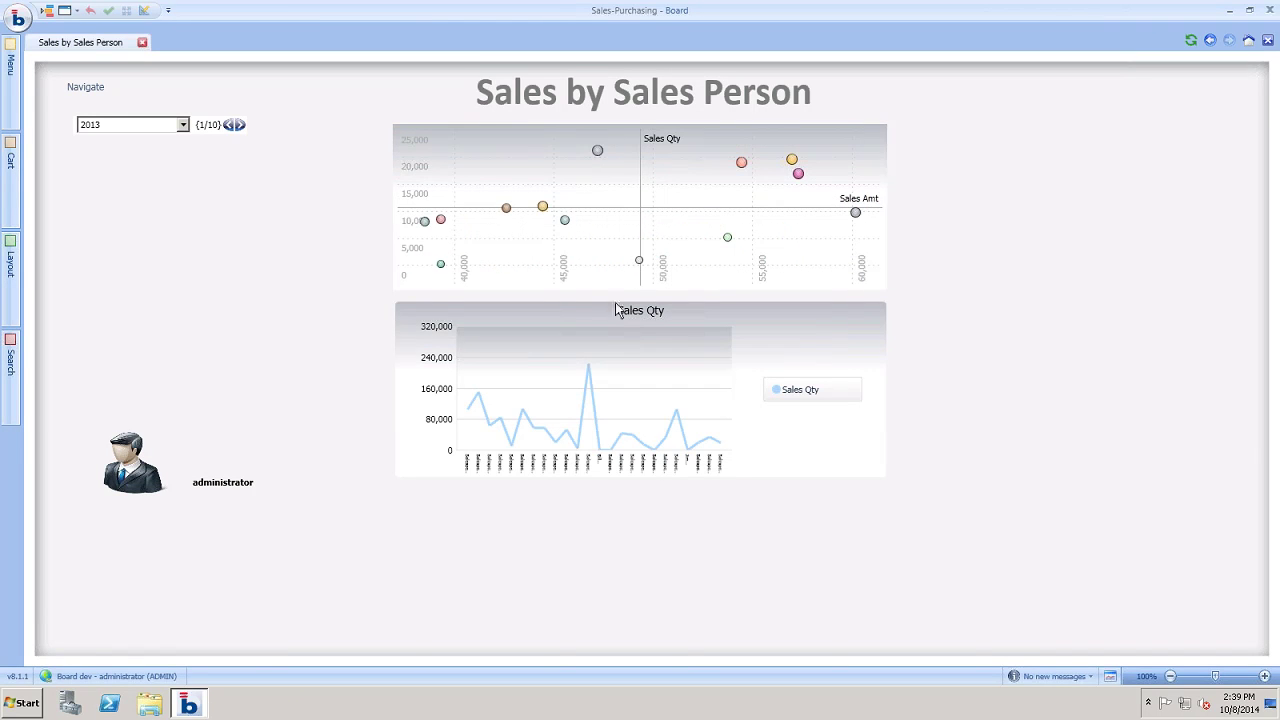
mouse_move(641, 270)
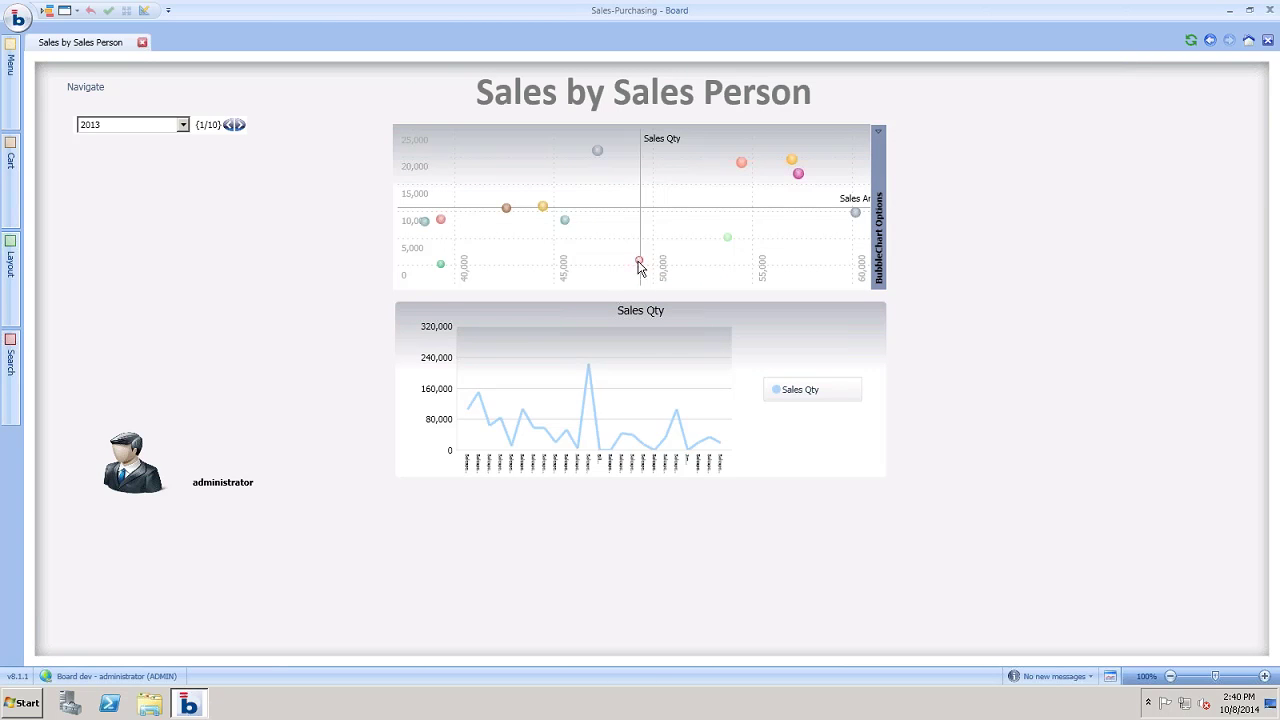
left_click(639, 264)
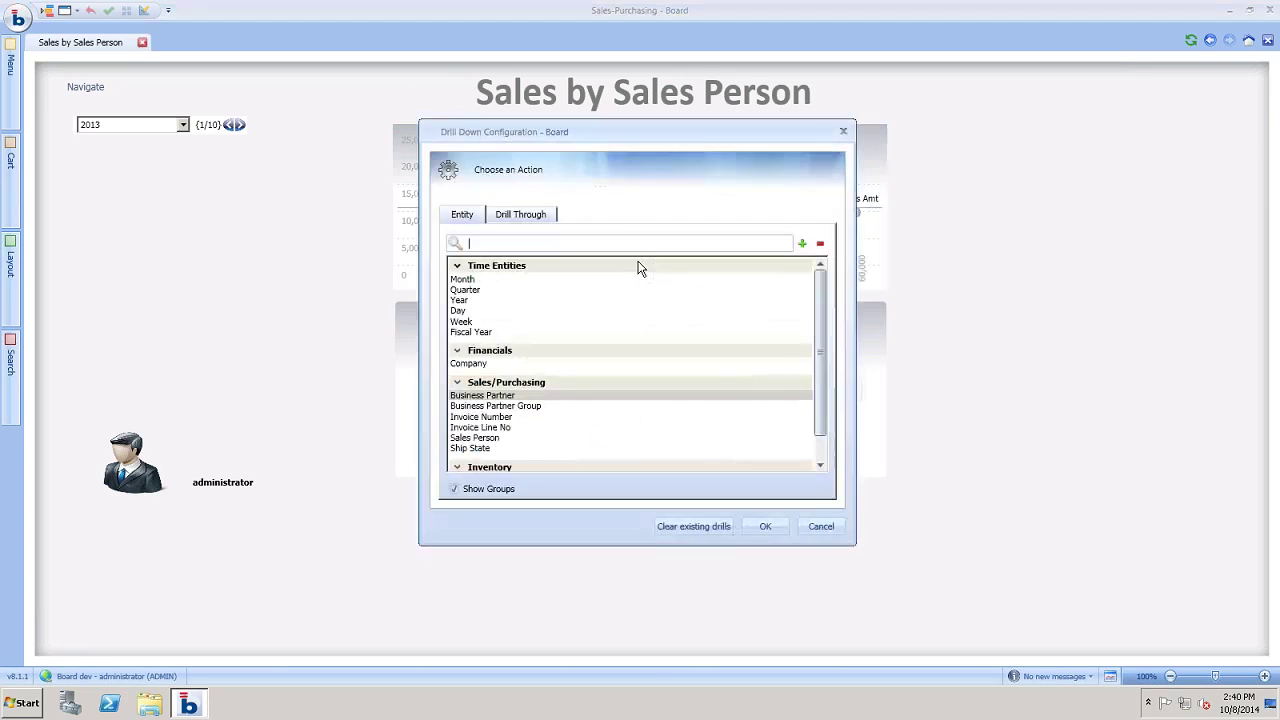
left_click(520, 396)
left_click(762, 530)
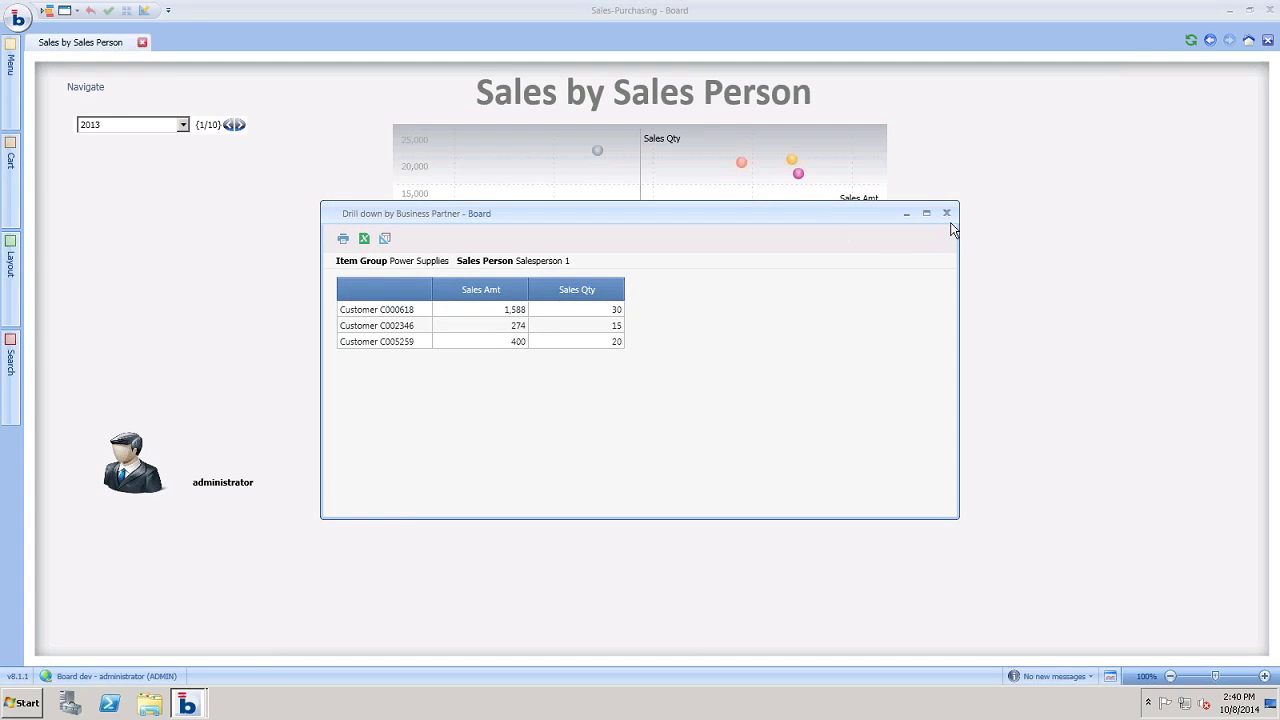
left_click(946, 213)
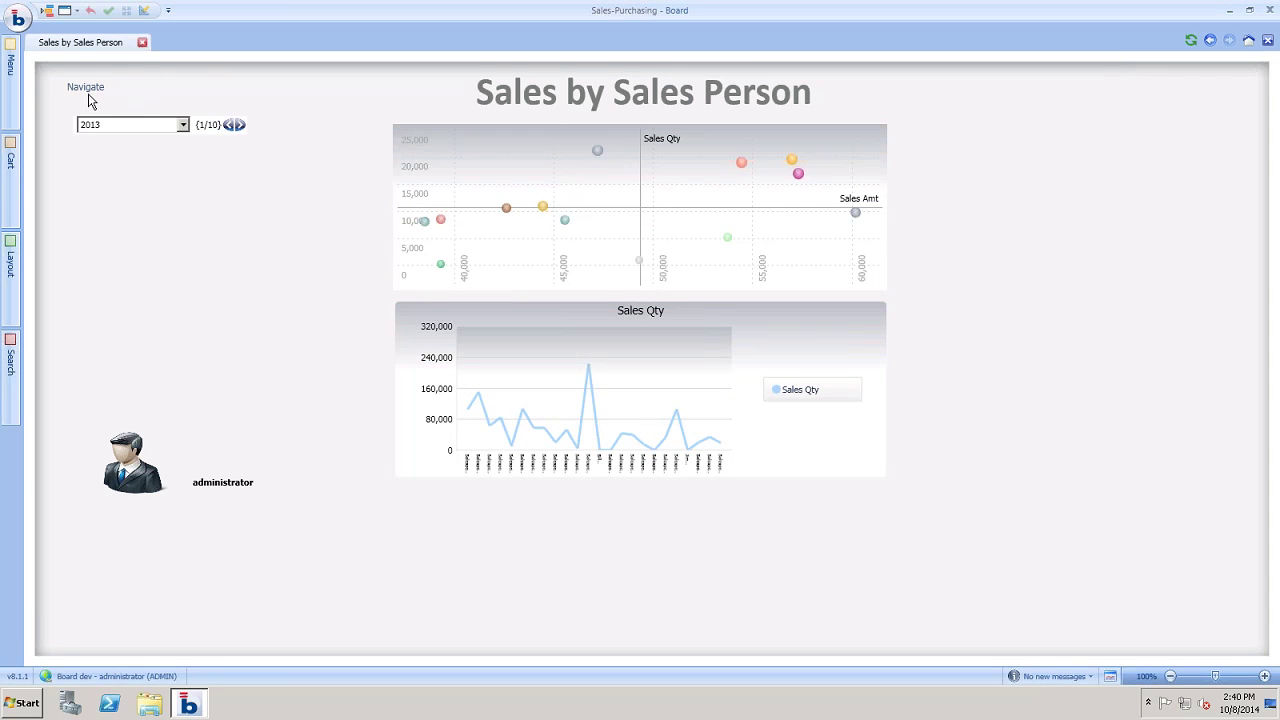
Leave the Sales by Sales Person report for the Sales and Purchasing Analysis menu and return to the main menu.
mouse_move(427, 222)
left_click(1248, 40)
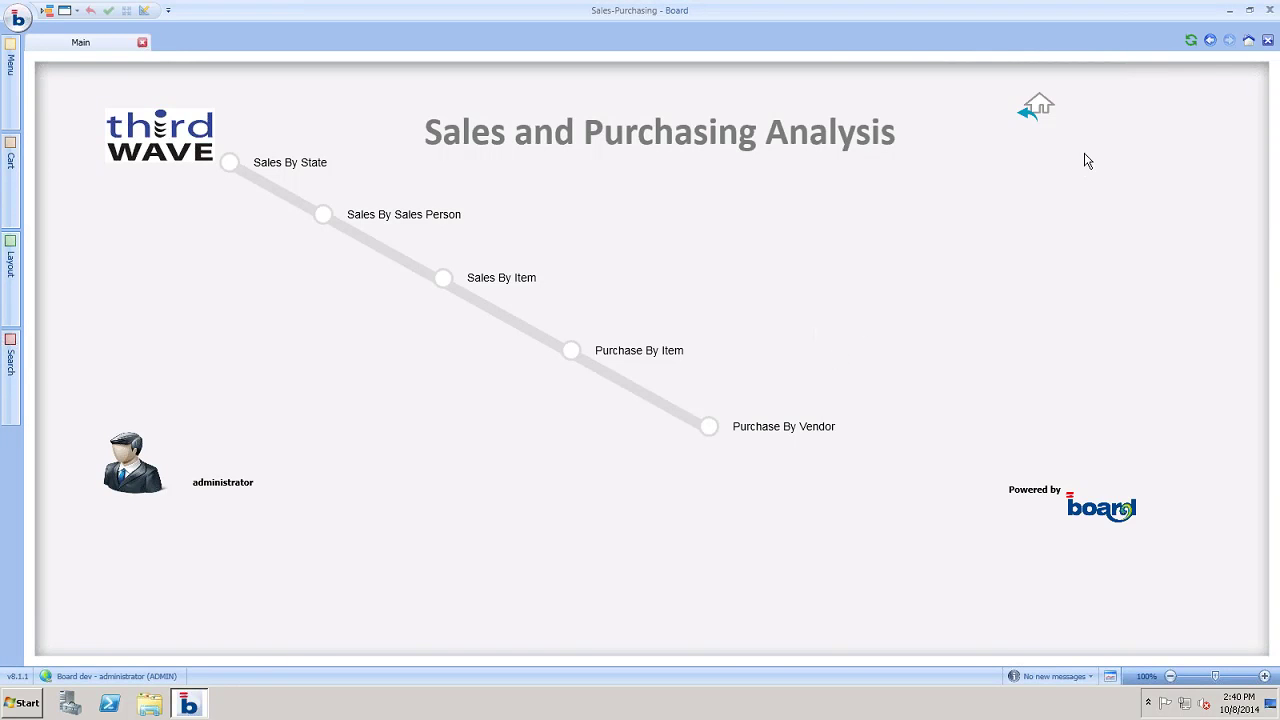
left_click(1037, 118)
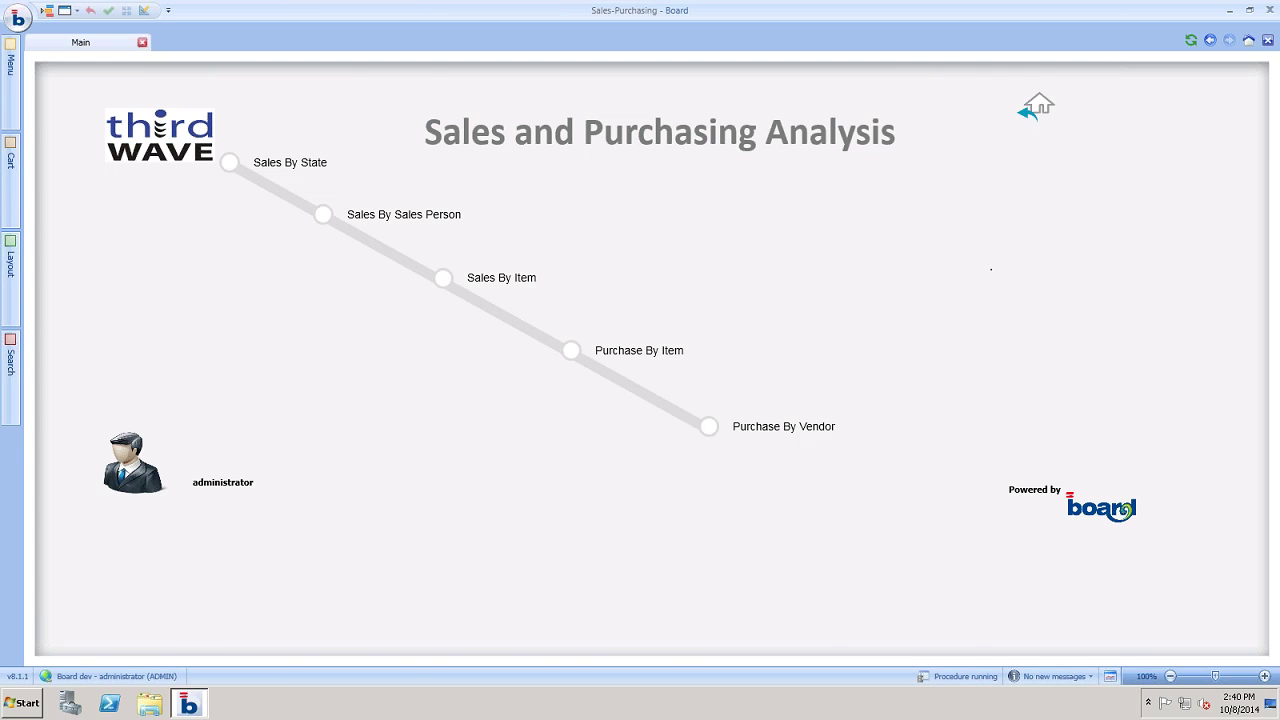